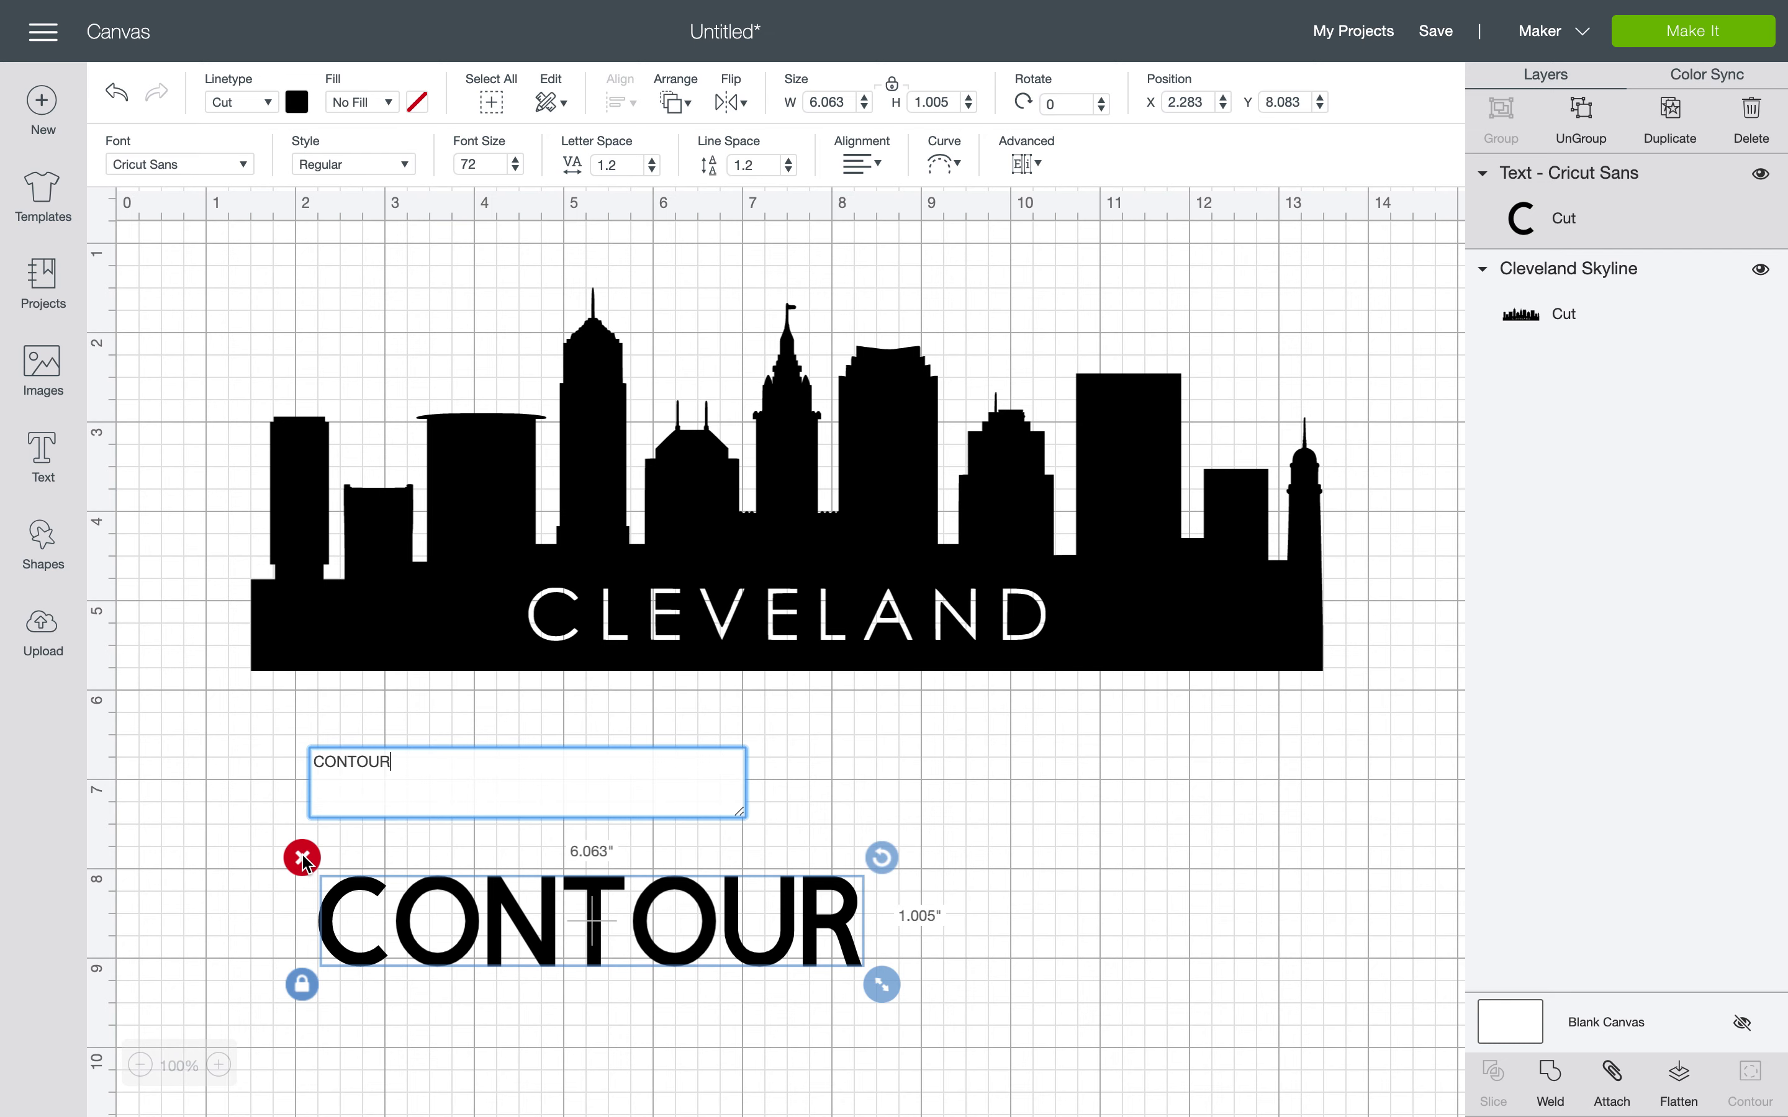
Delete the CONTOUR text and move the Cleveland skyline down to about Y 2.46 on the canvas
left_click(302, 858)
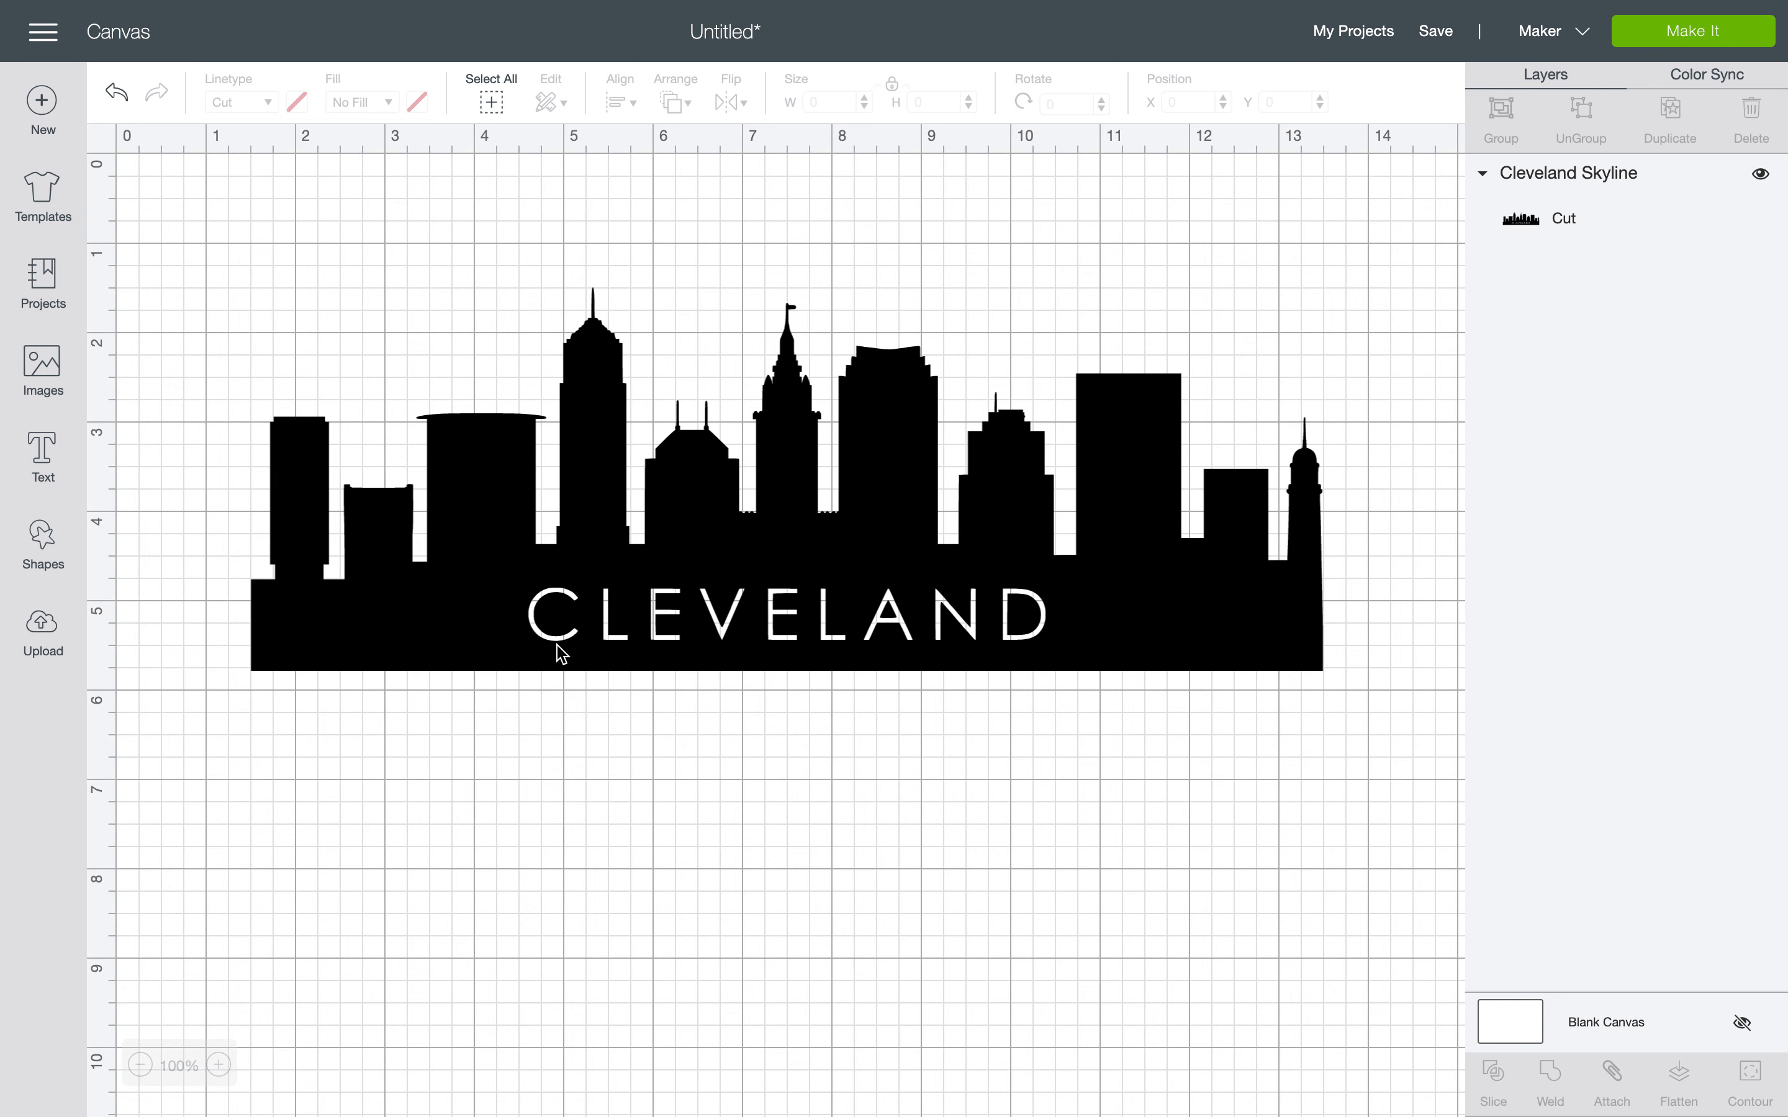
left_click_drag(781, 523, 783, 547)
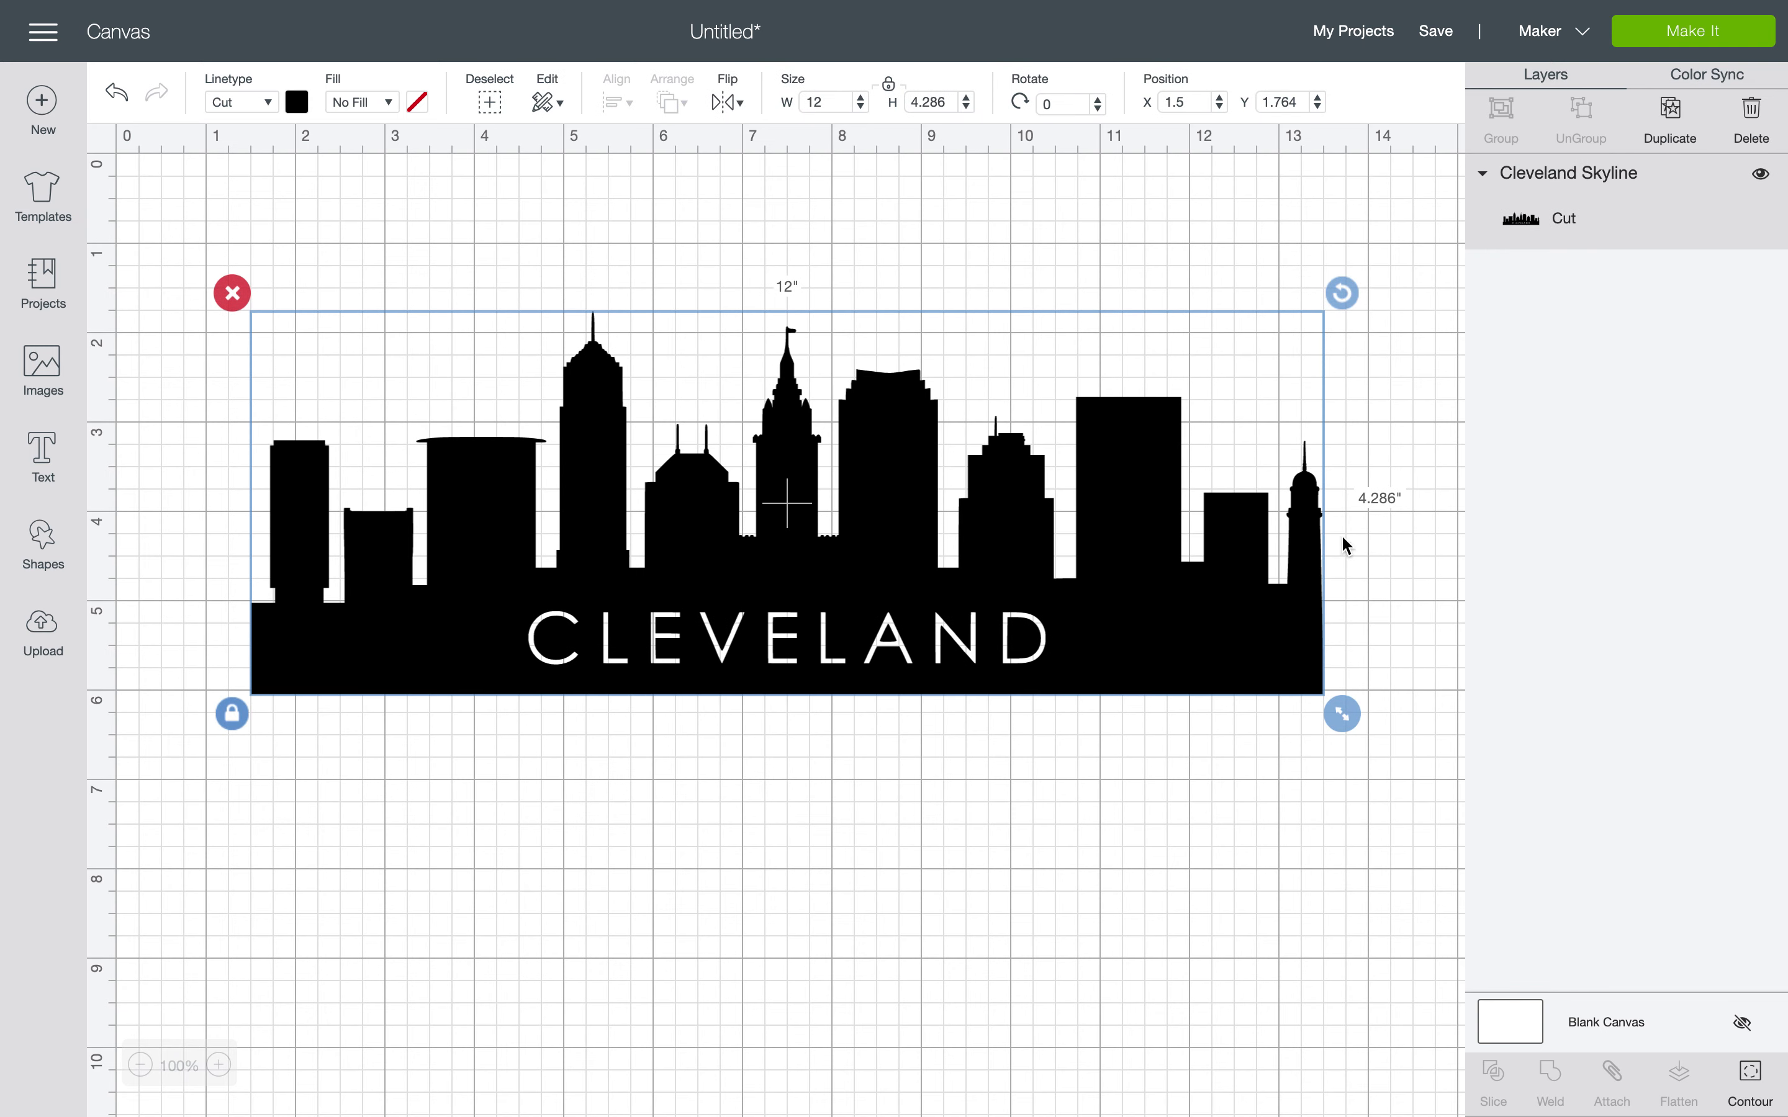
left_click(715, 922)
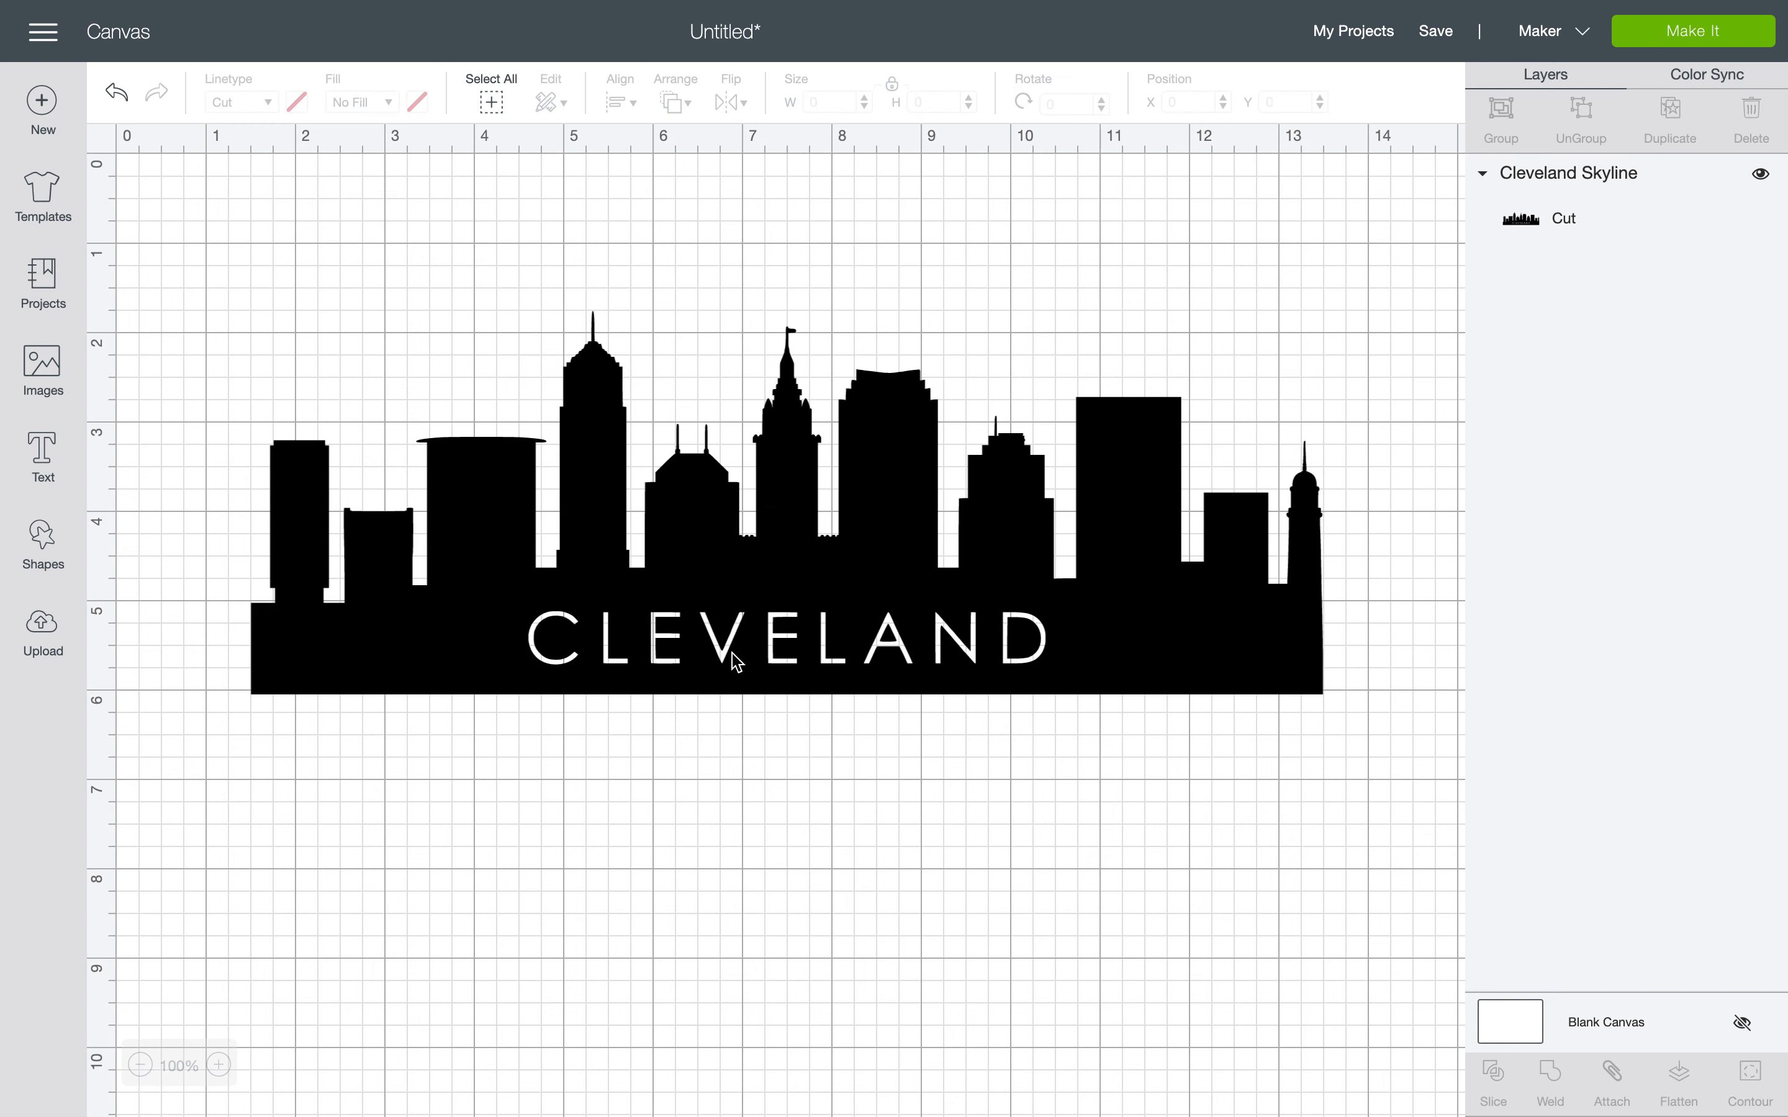
left_click(996, 675)
left_click_drag(833, 566, 832, 568)
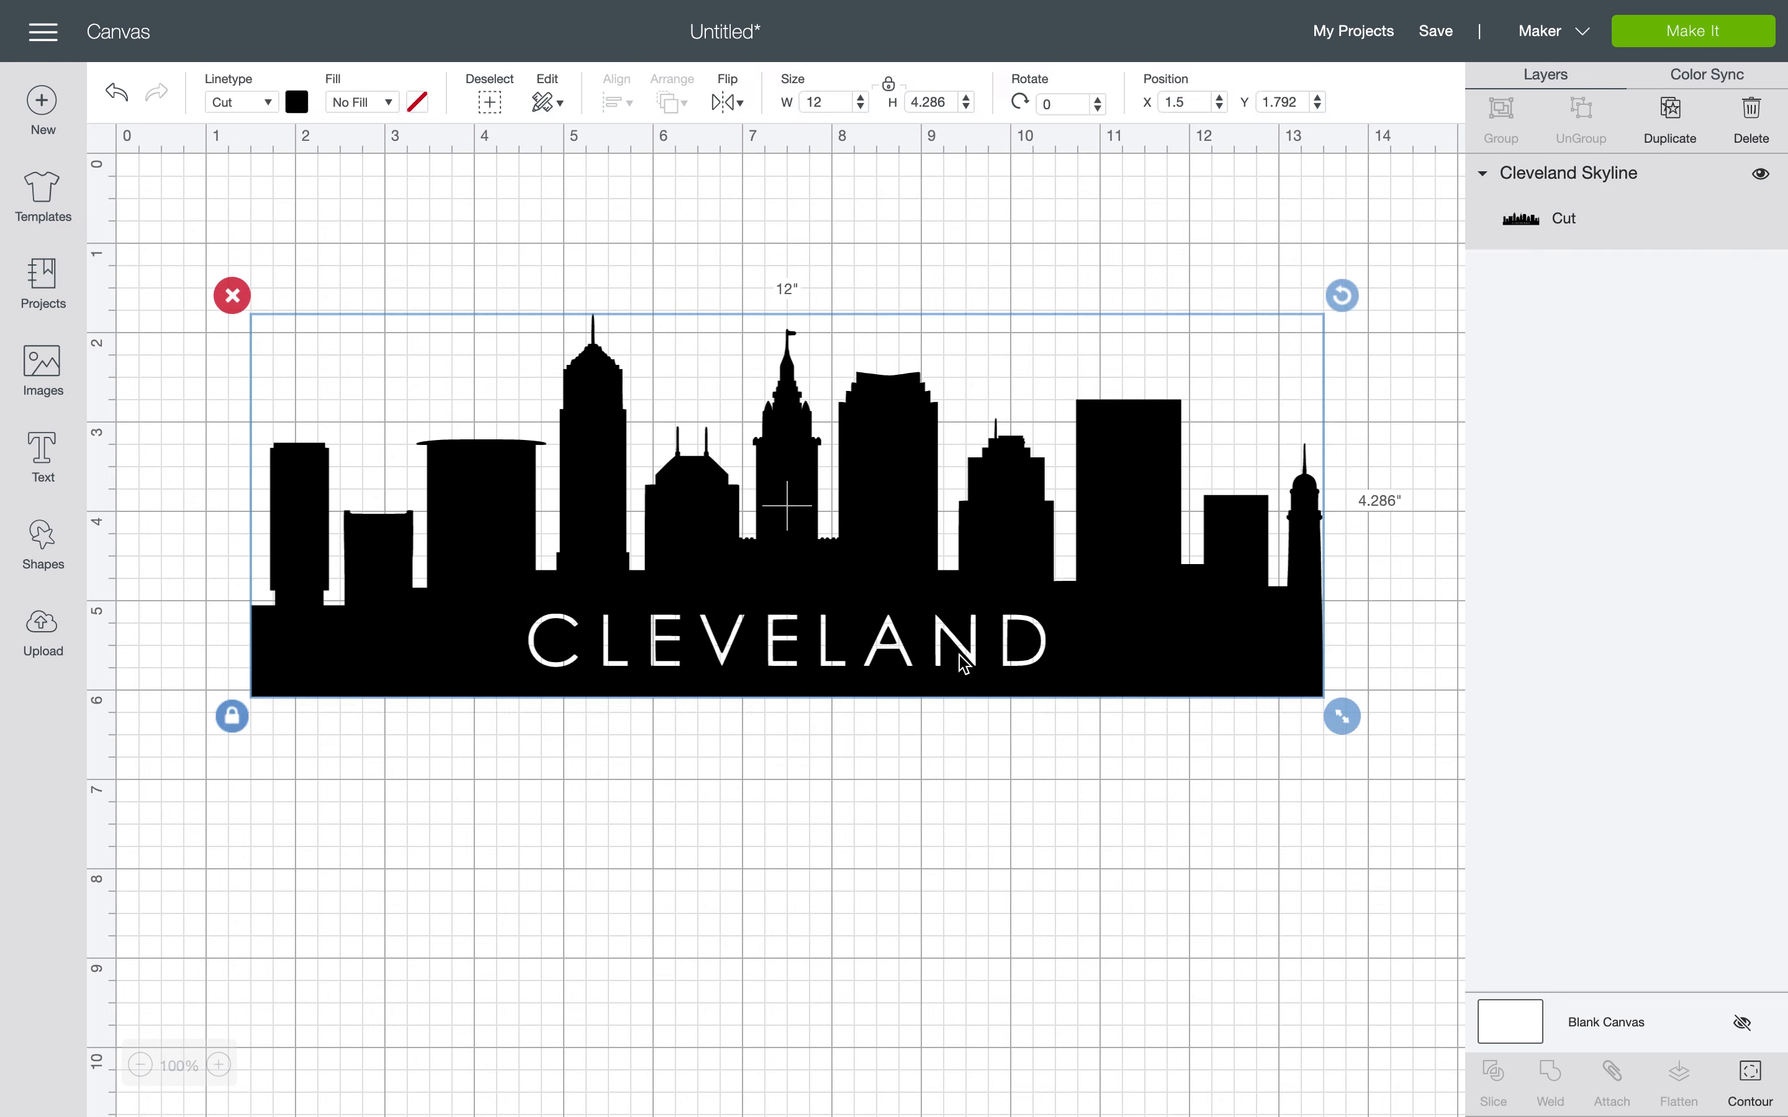
left_click_drag(963, 663, 944, 726)
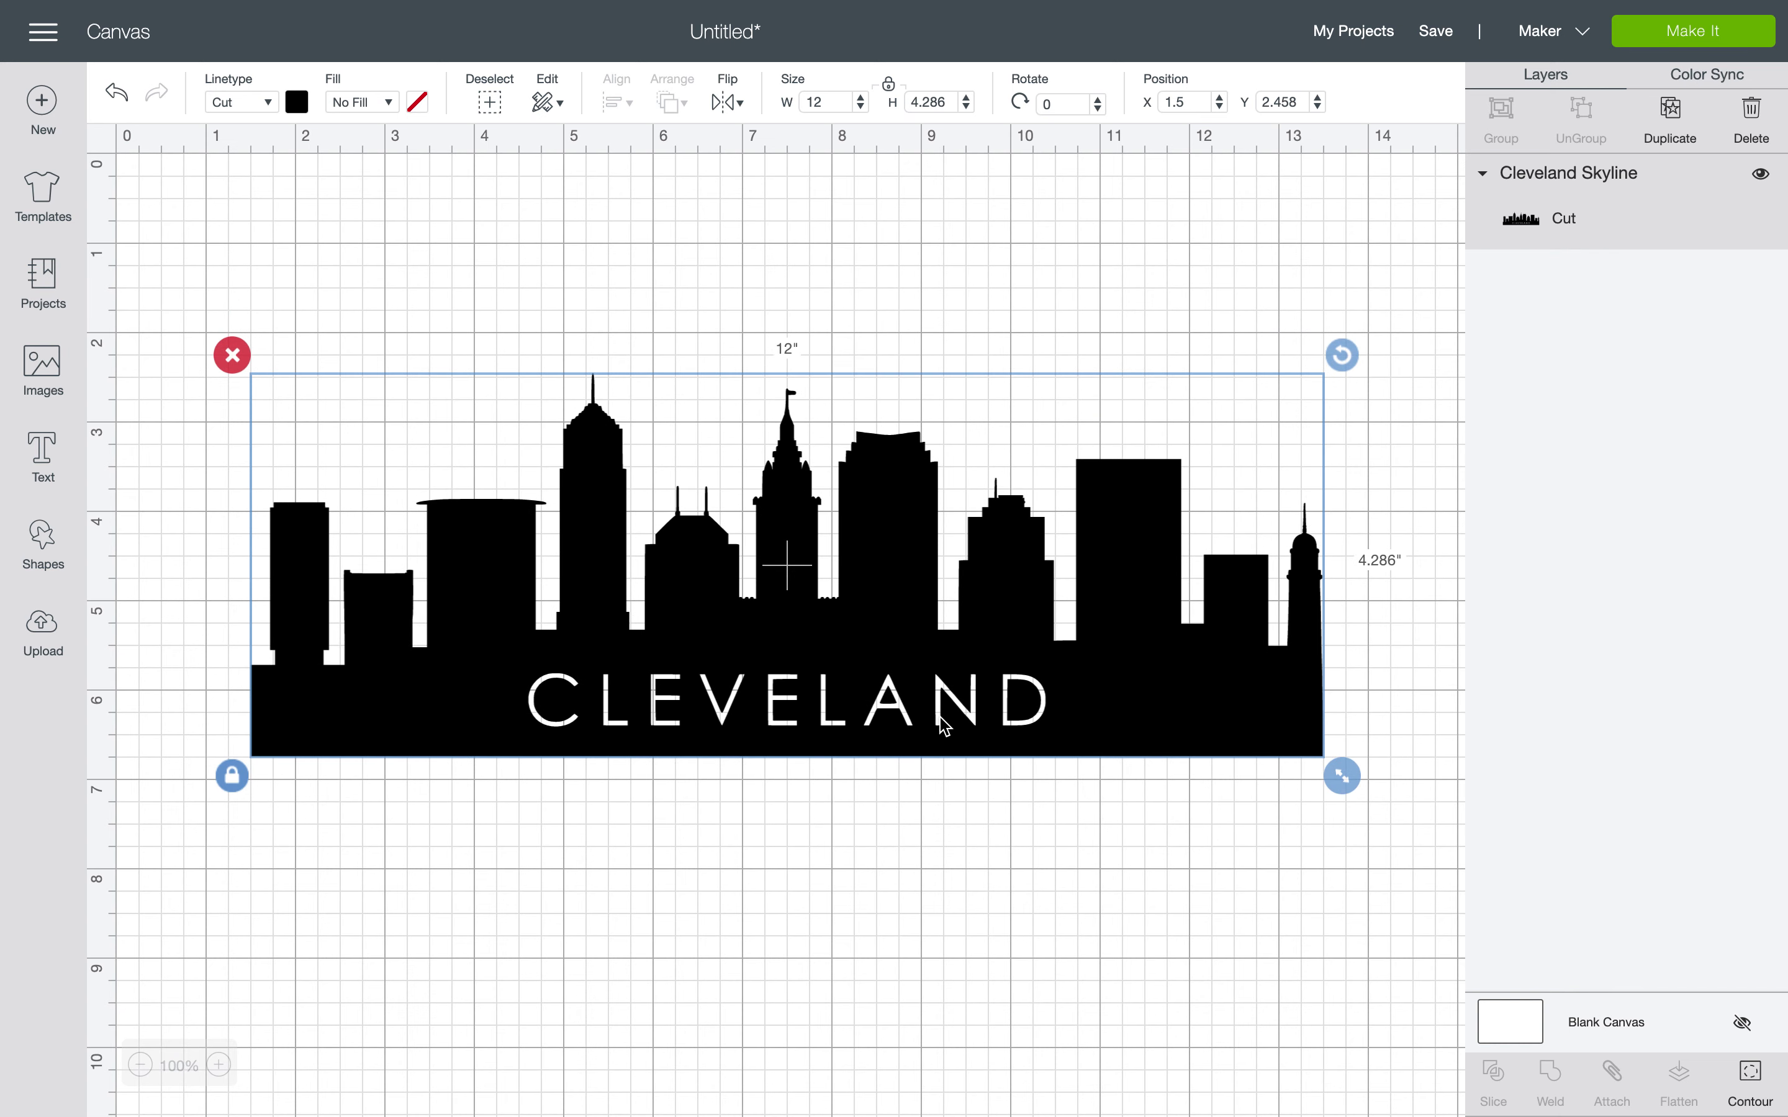
Insert the recently uploaded Batman bat logo image onto the canvas
left_click(20, 648)
left_click(739, 802)
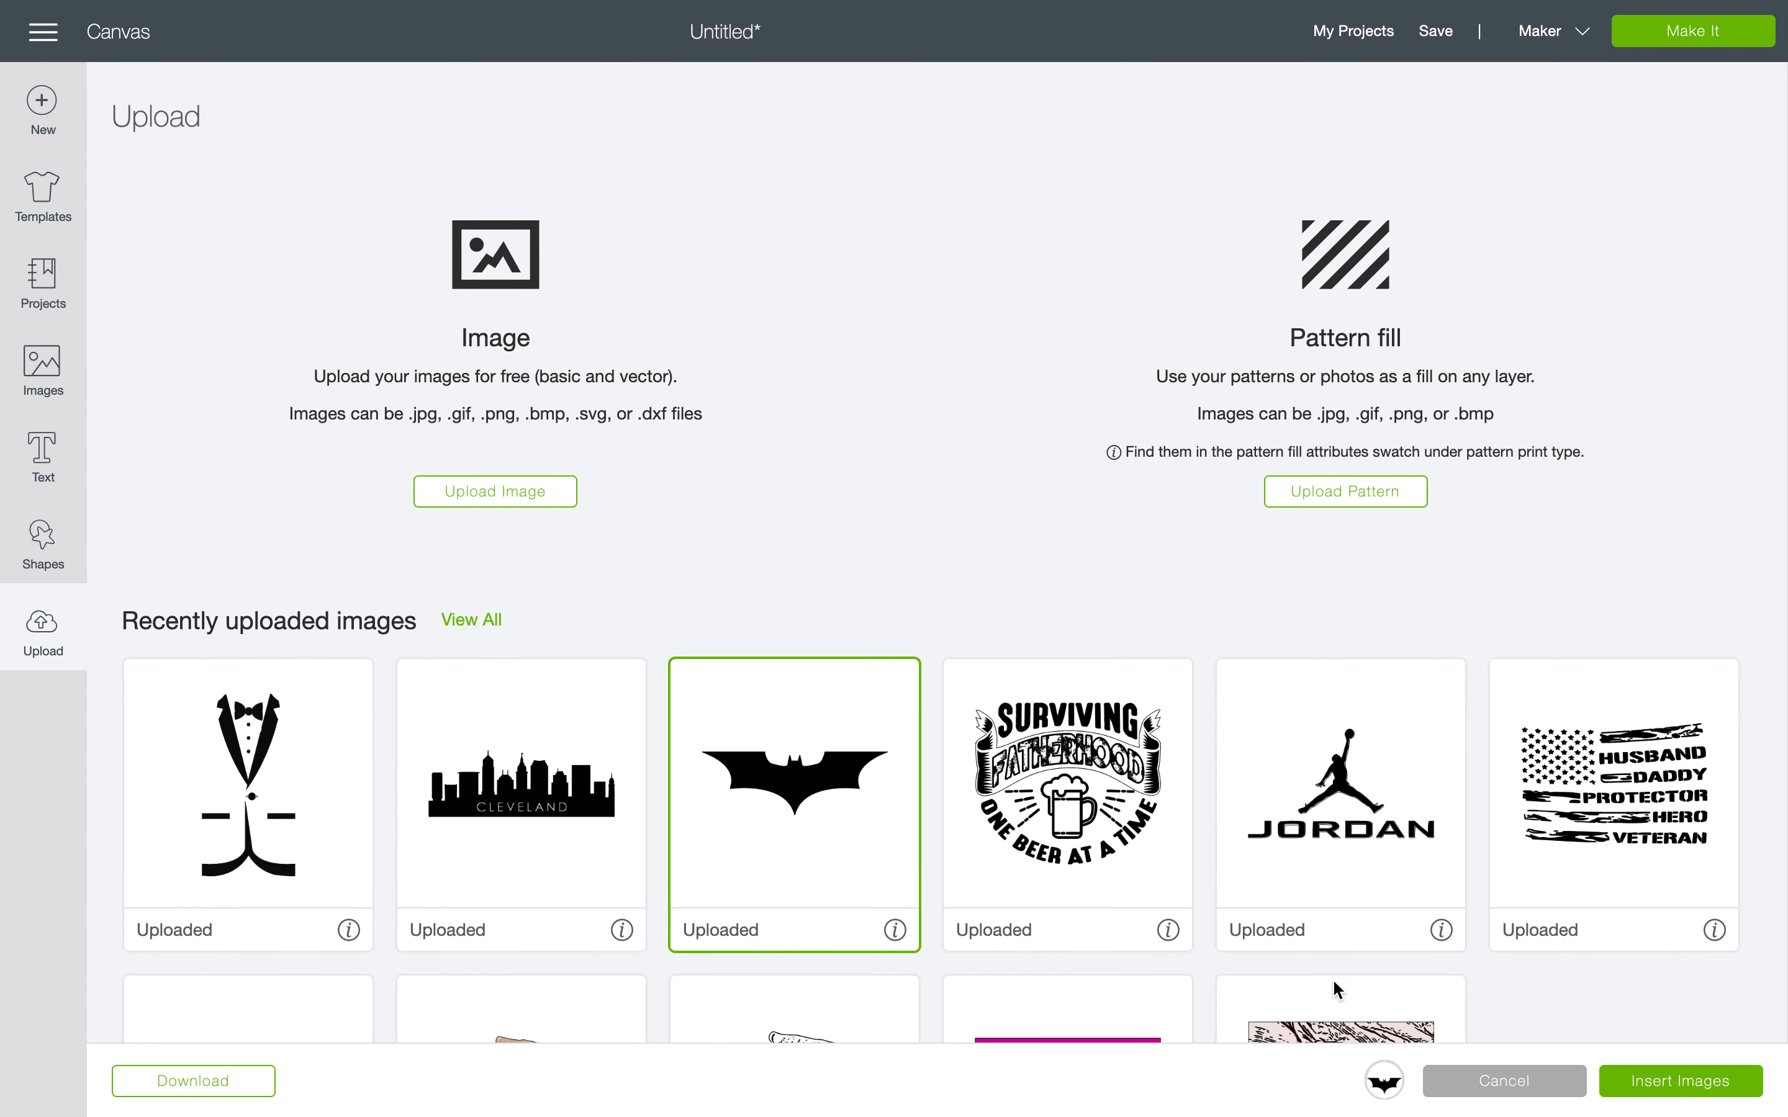
left_click(1647, 1083)
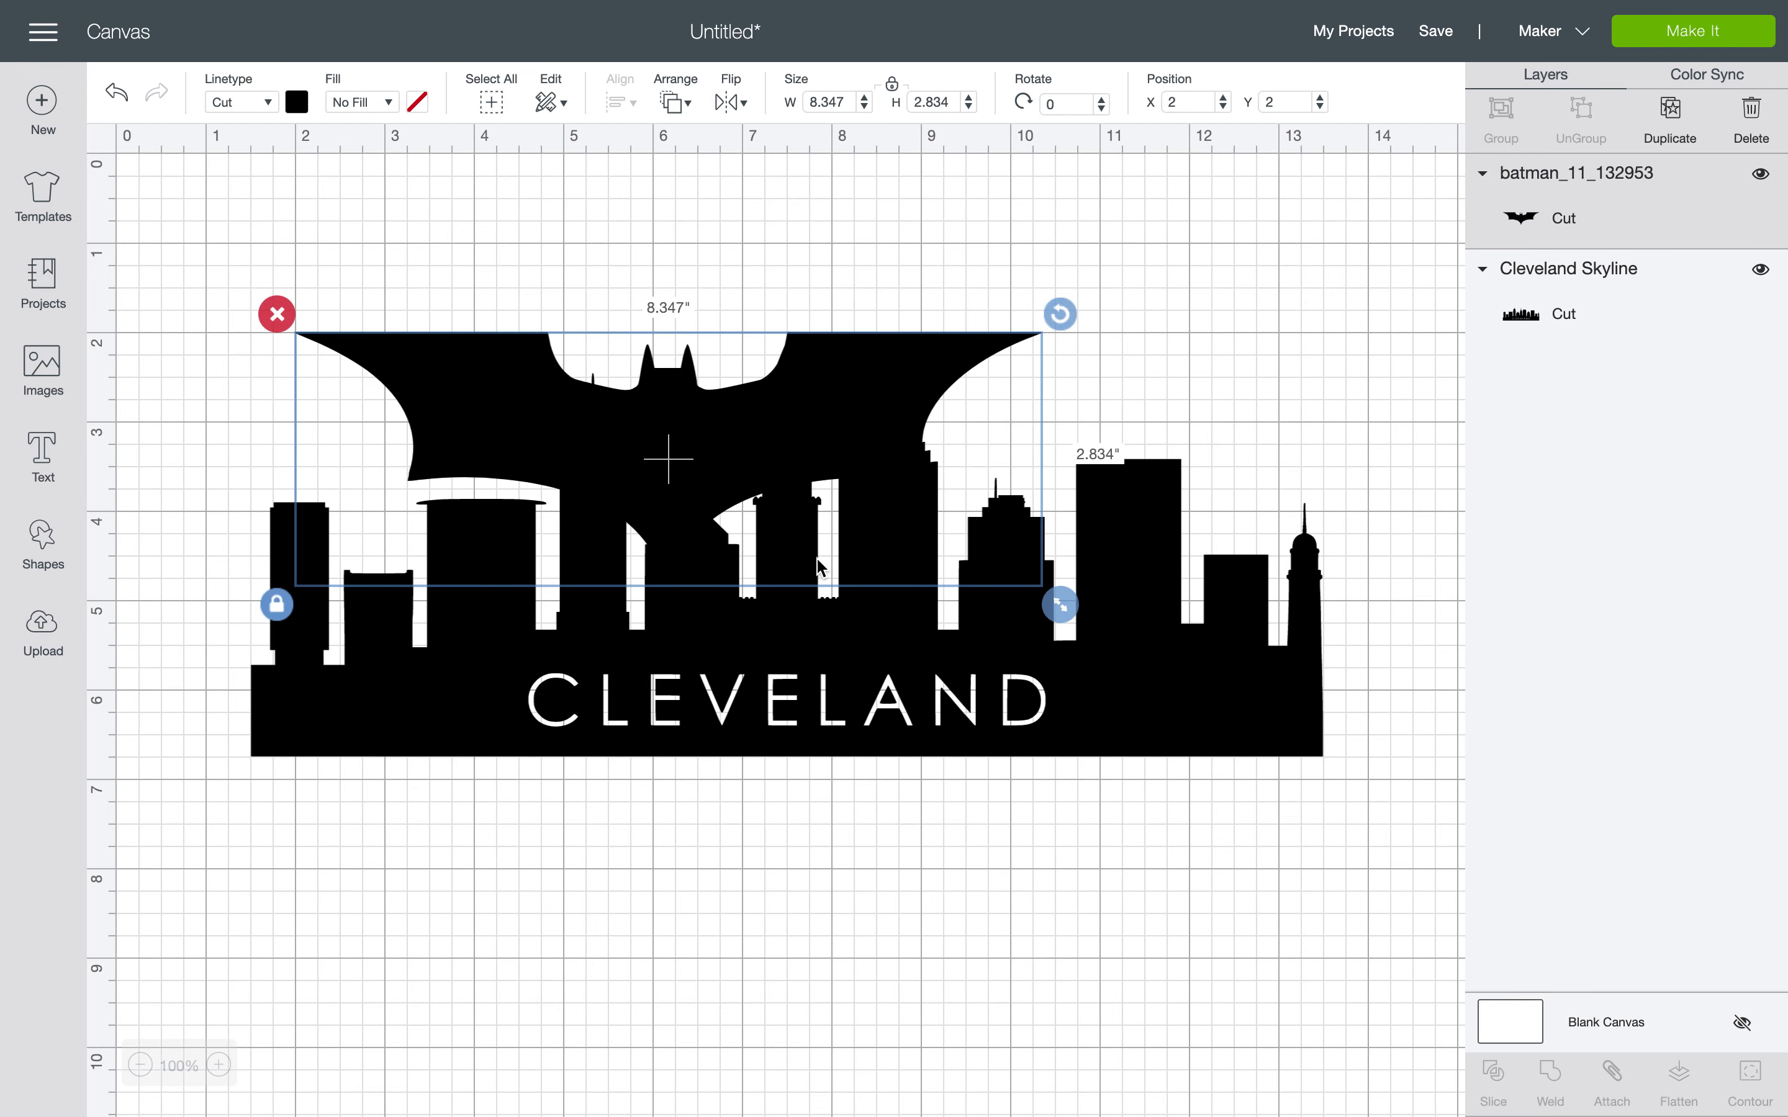
Enlarge the bat logo to about 14 inches wide and position it so it overlaps the skyline
left_click_drag(634, 443, 537, 410)
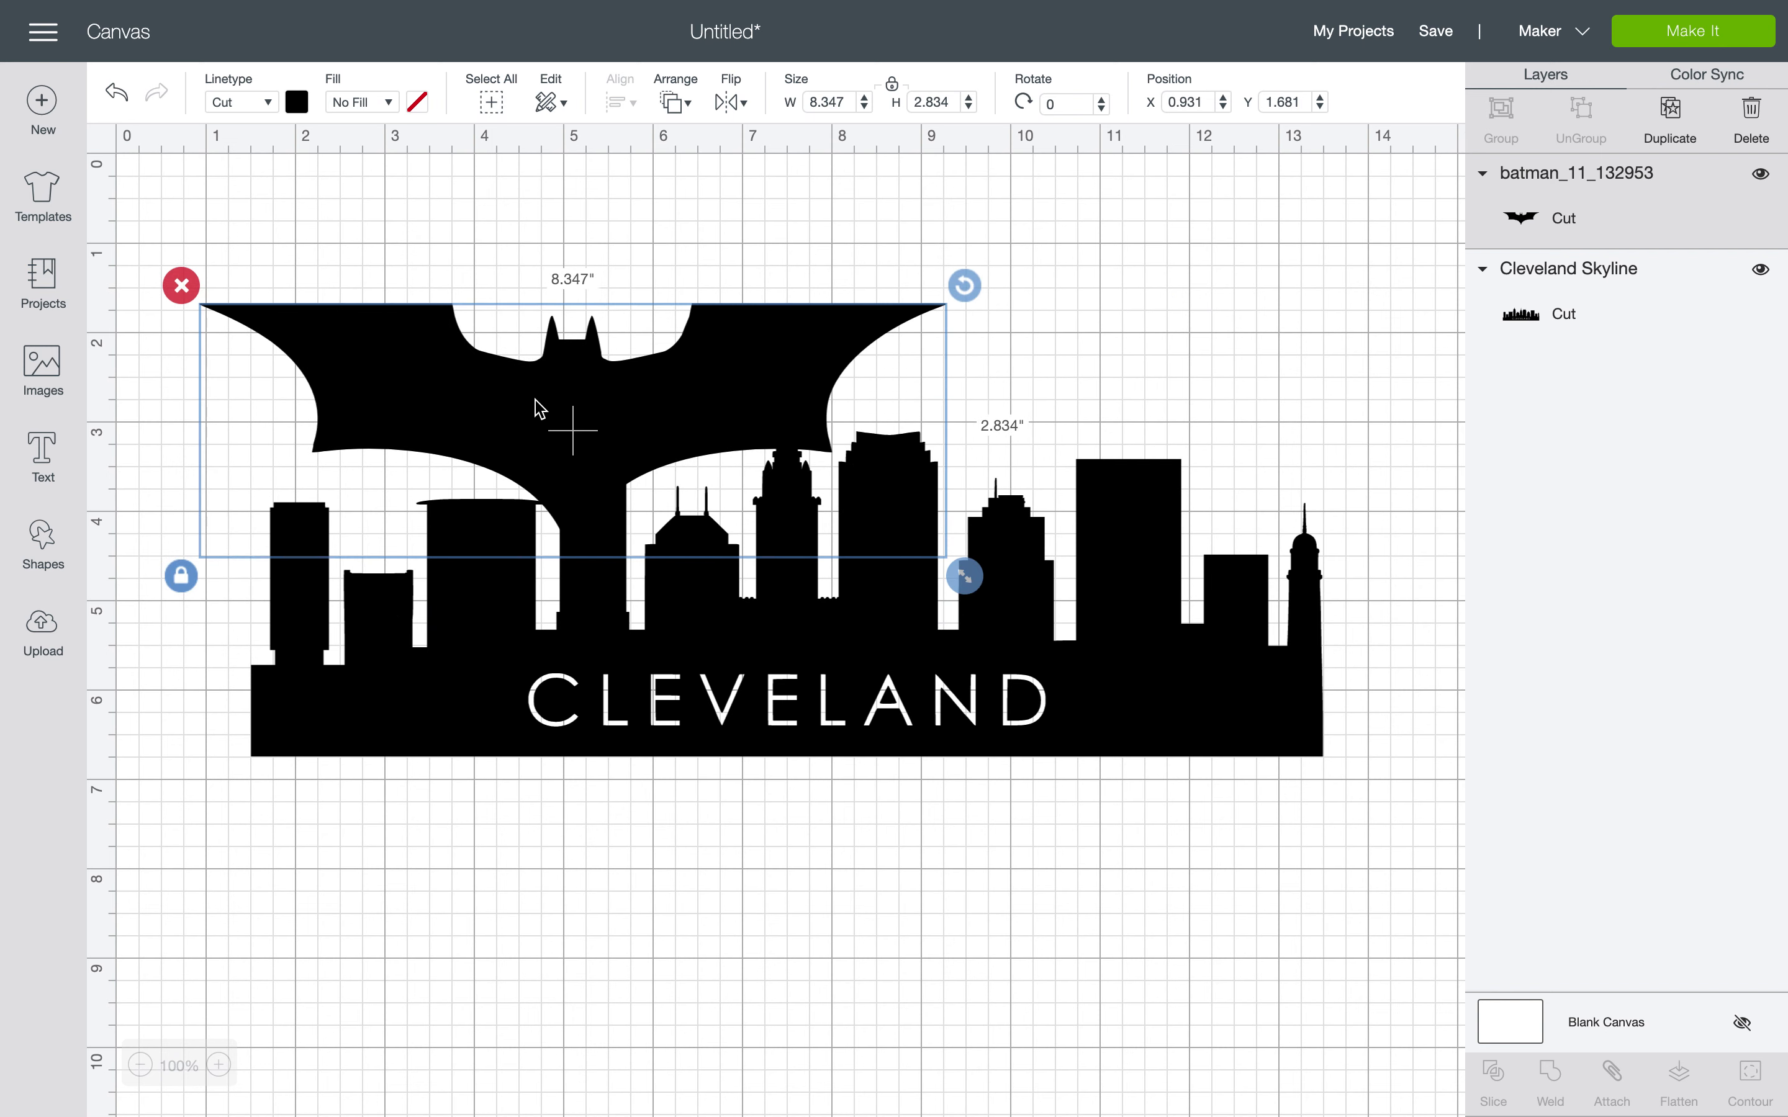
left_click_drag(959, 575, 1480, 870)
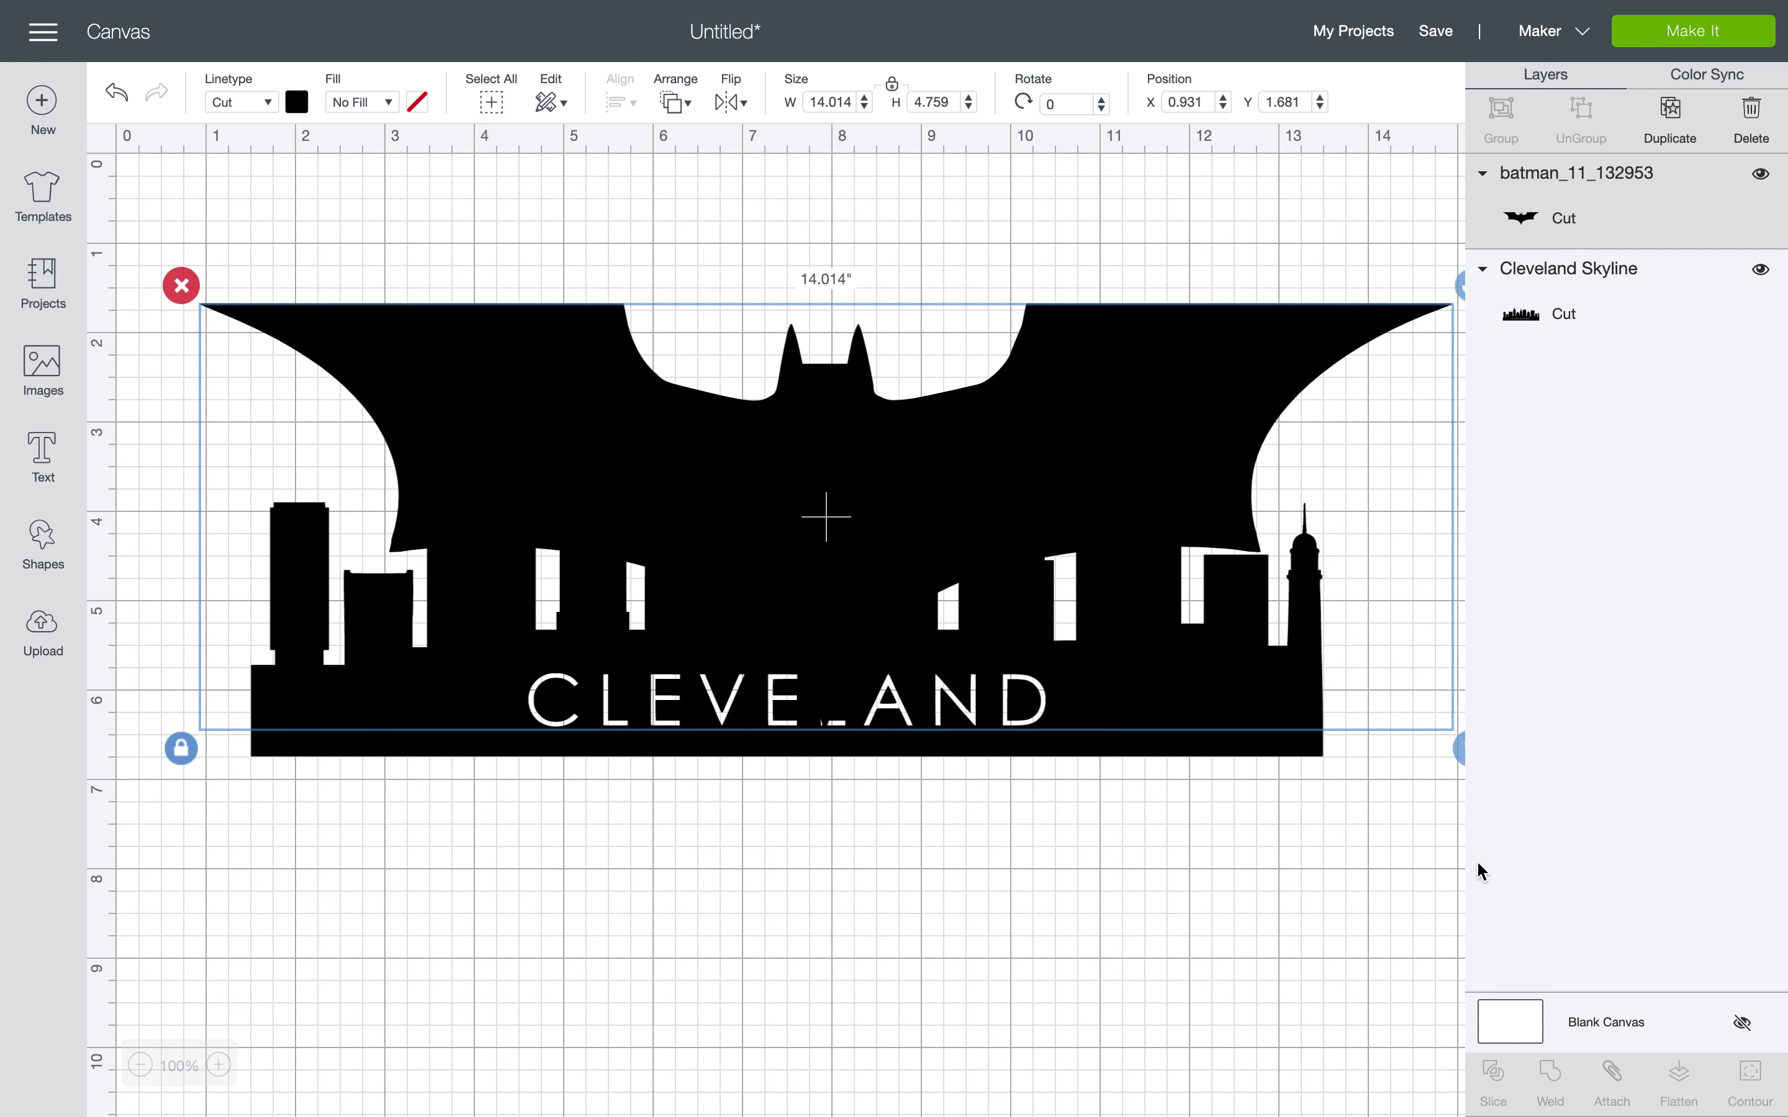
mouse_move(1022, 566)
left_mouse_down()
mouse_move(1013, 661)
mouse_move(1002, 603)
mouse_move(1022, 598)
left_mouse_up()
left_click(632, 248)
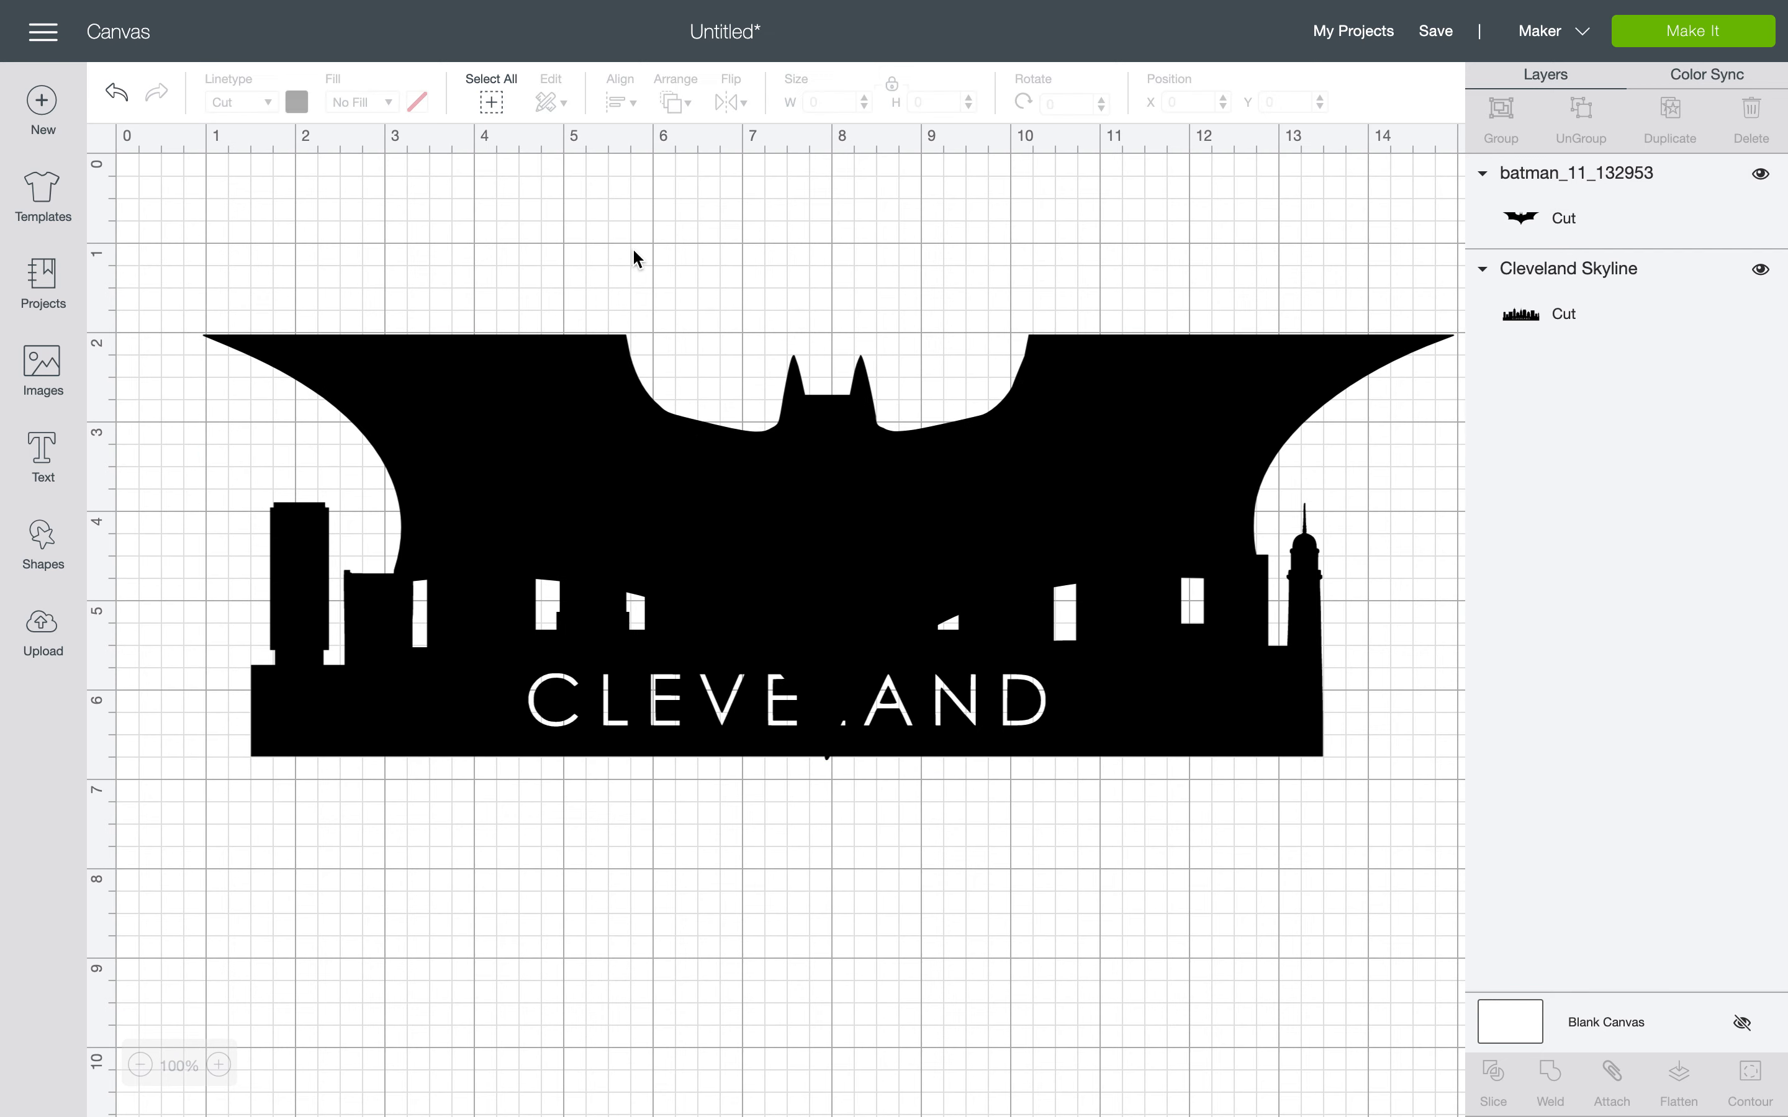
Slice the overlapping bat logo and Cleveland skyline with each other
left_click_drag(517, 235, 928, 993)
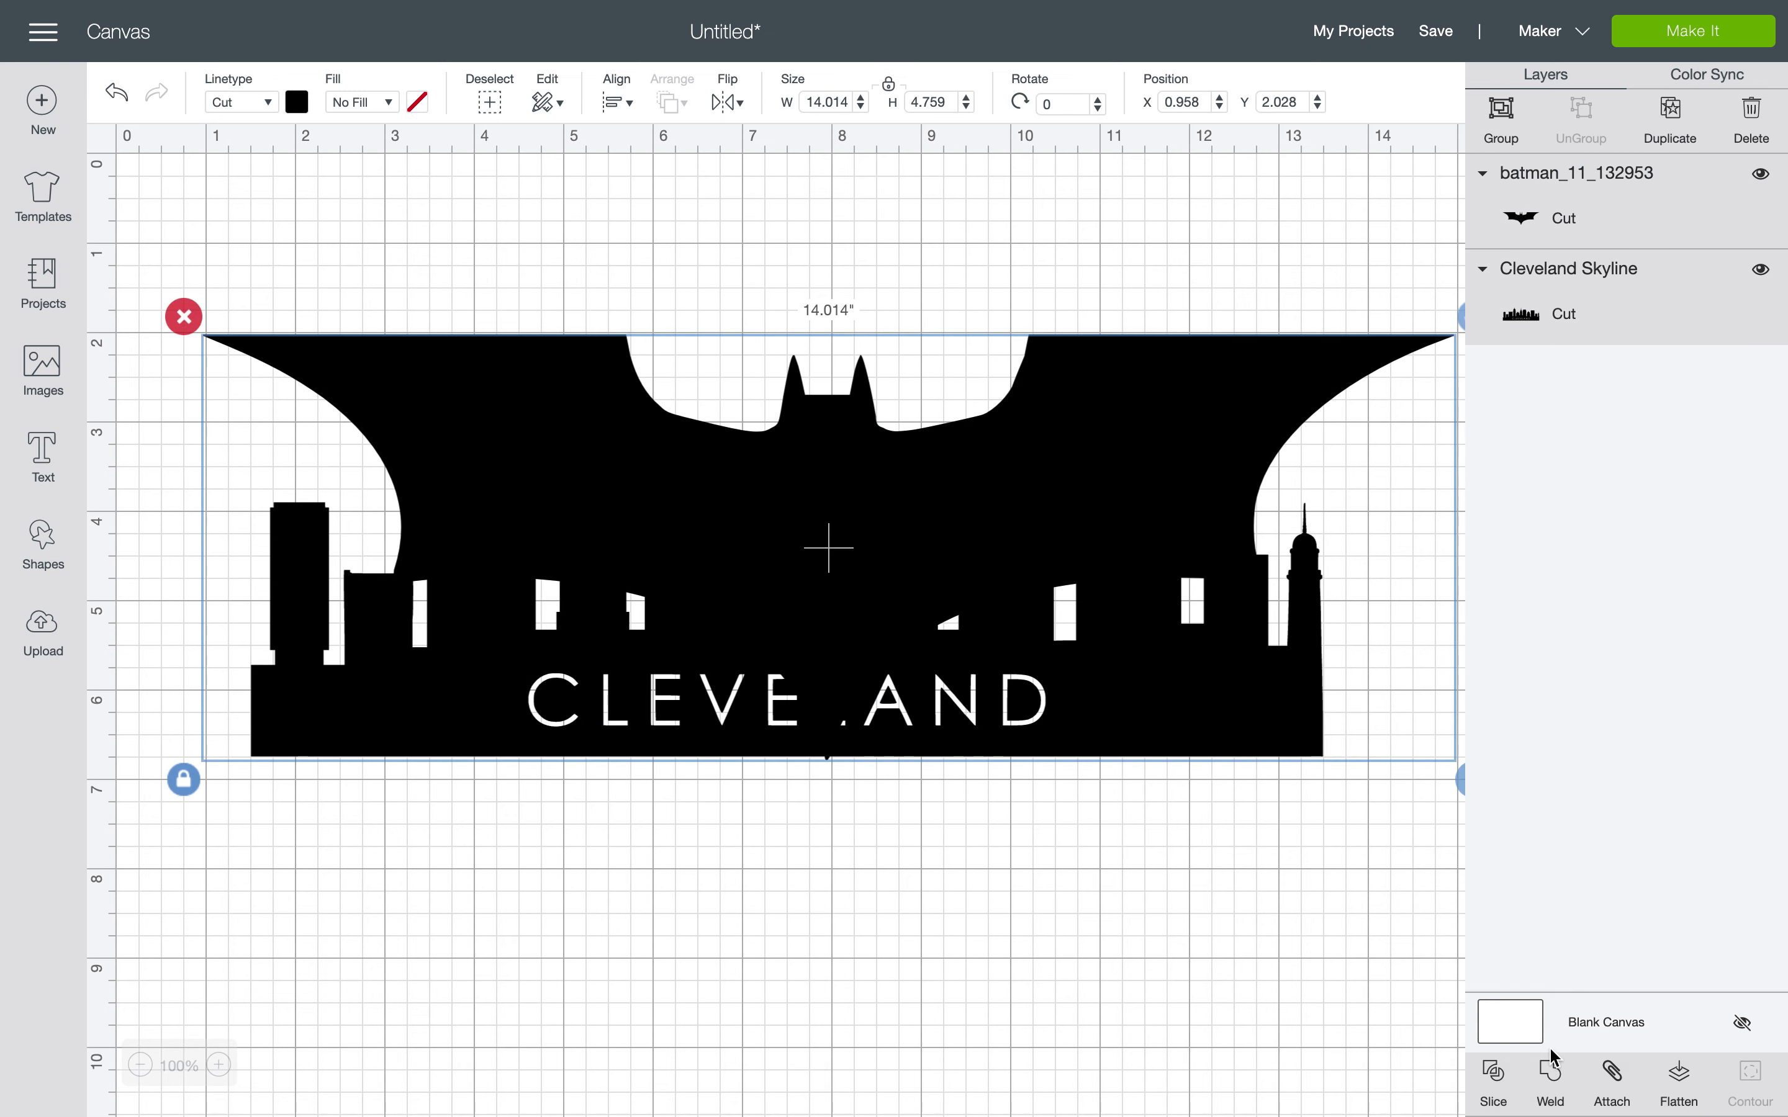
left_click(1509, 1085)
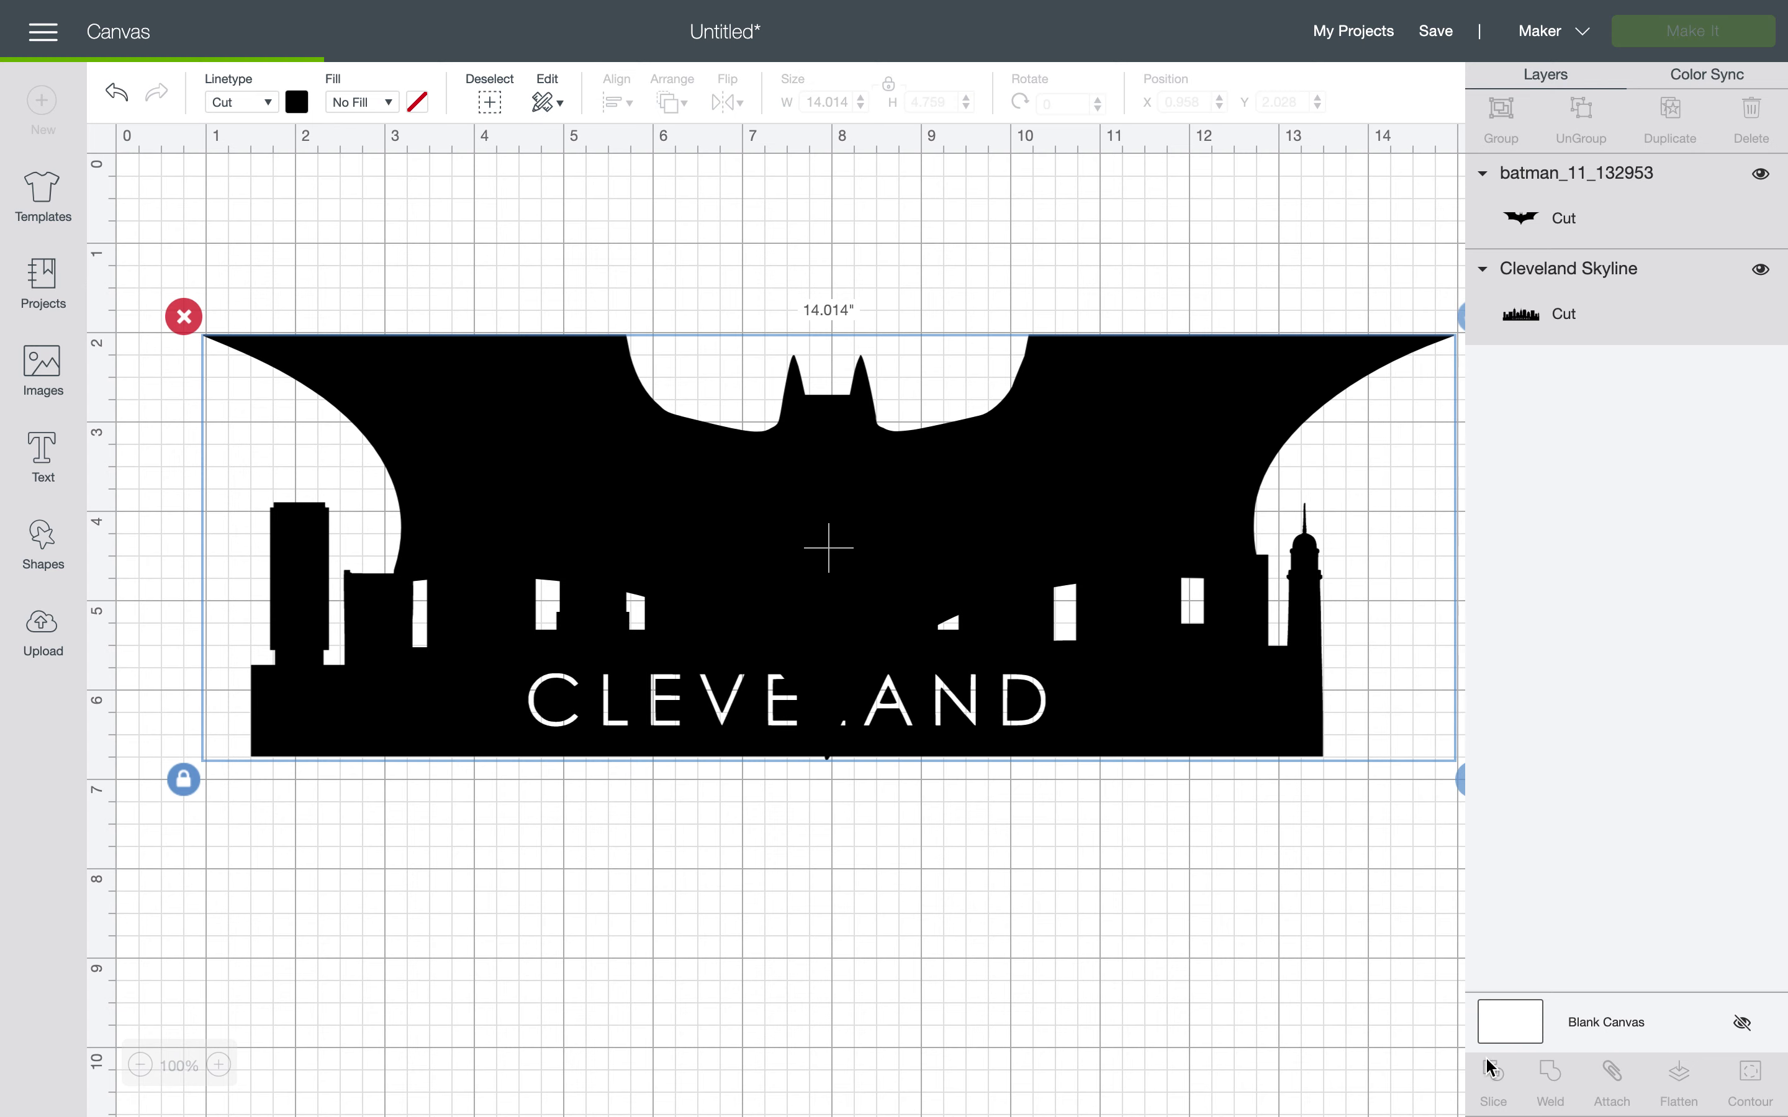
left_click(530, 686)
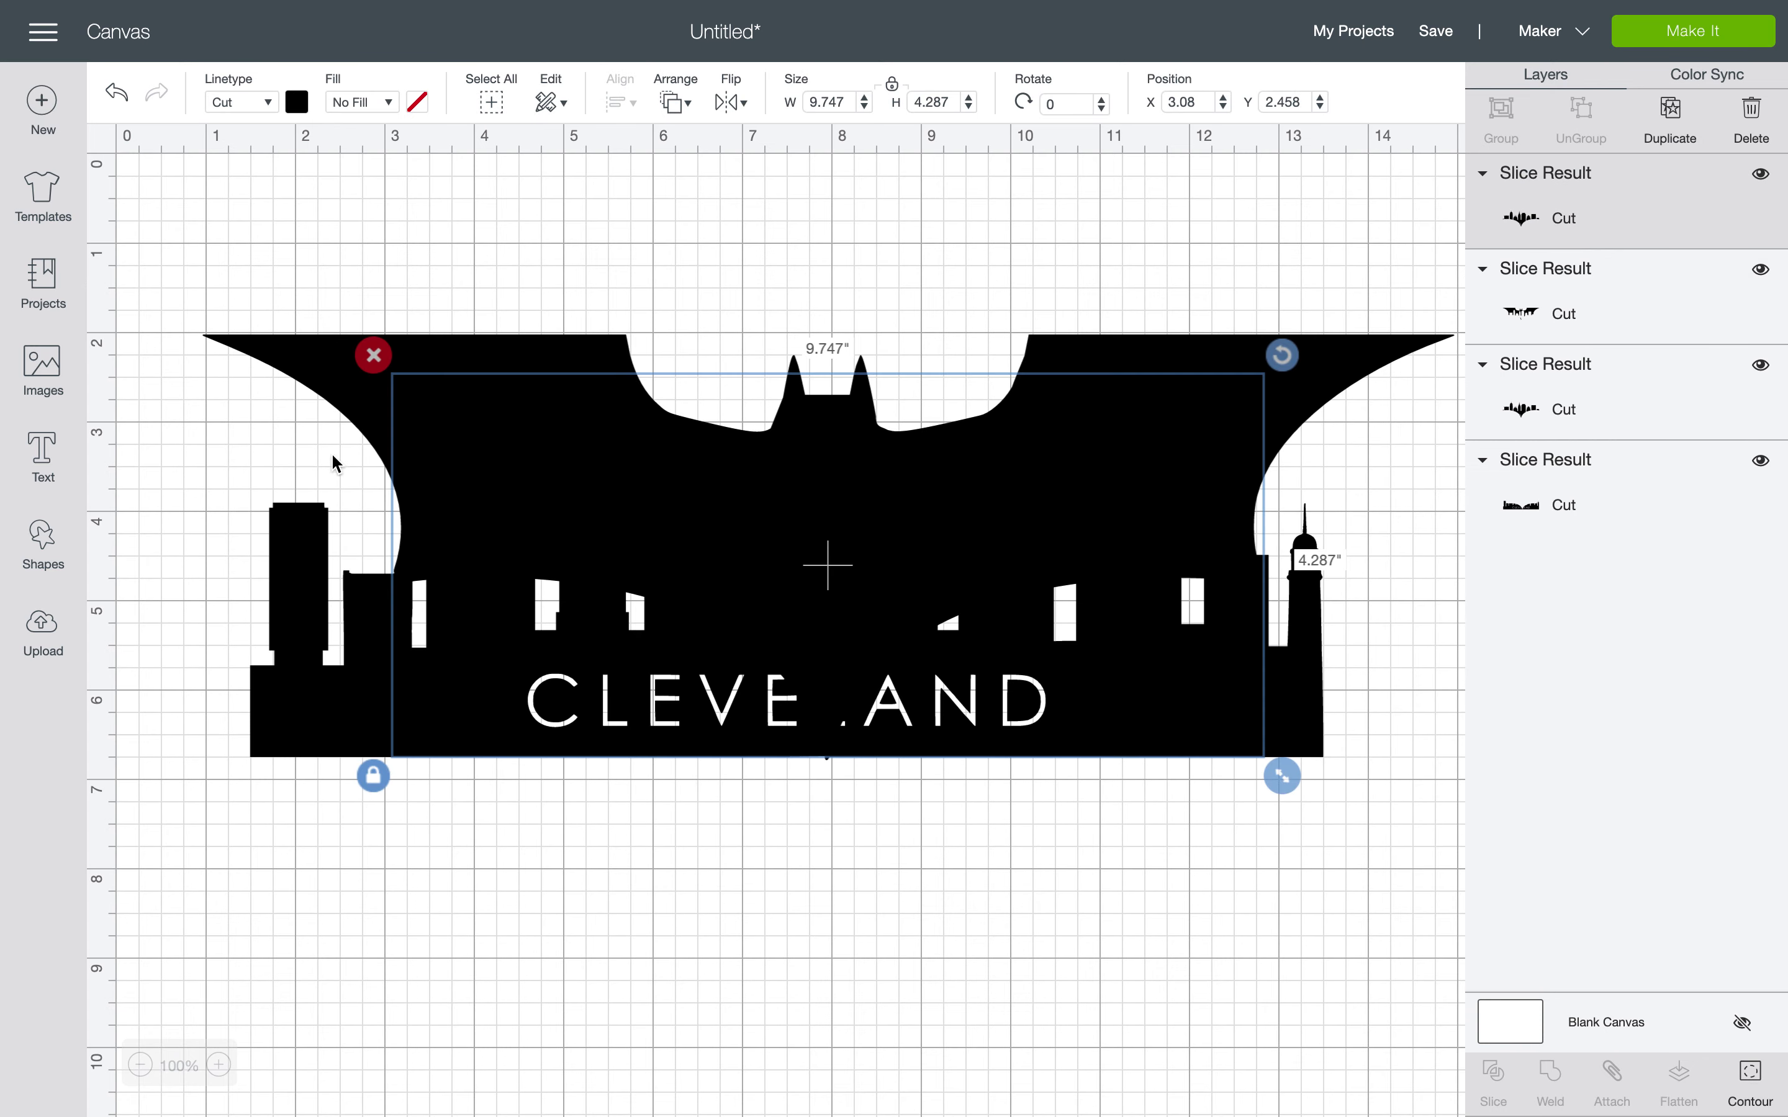
Delete both overlap pieces and the skyline remainder, keep the bat with the skyline cut out, and shift it slightly
key("Delete")
left_click(501, 660)
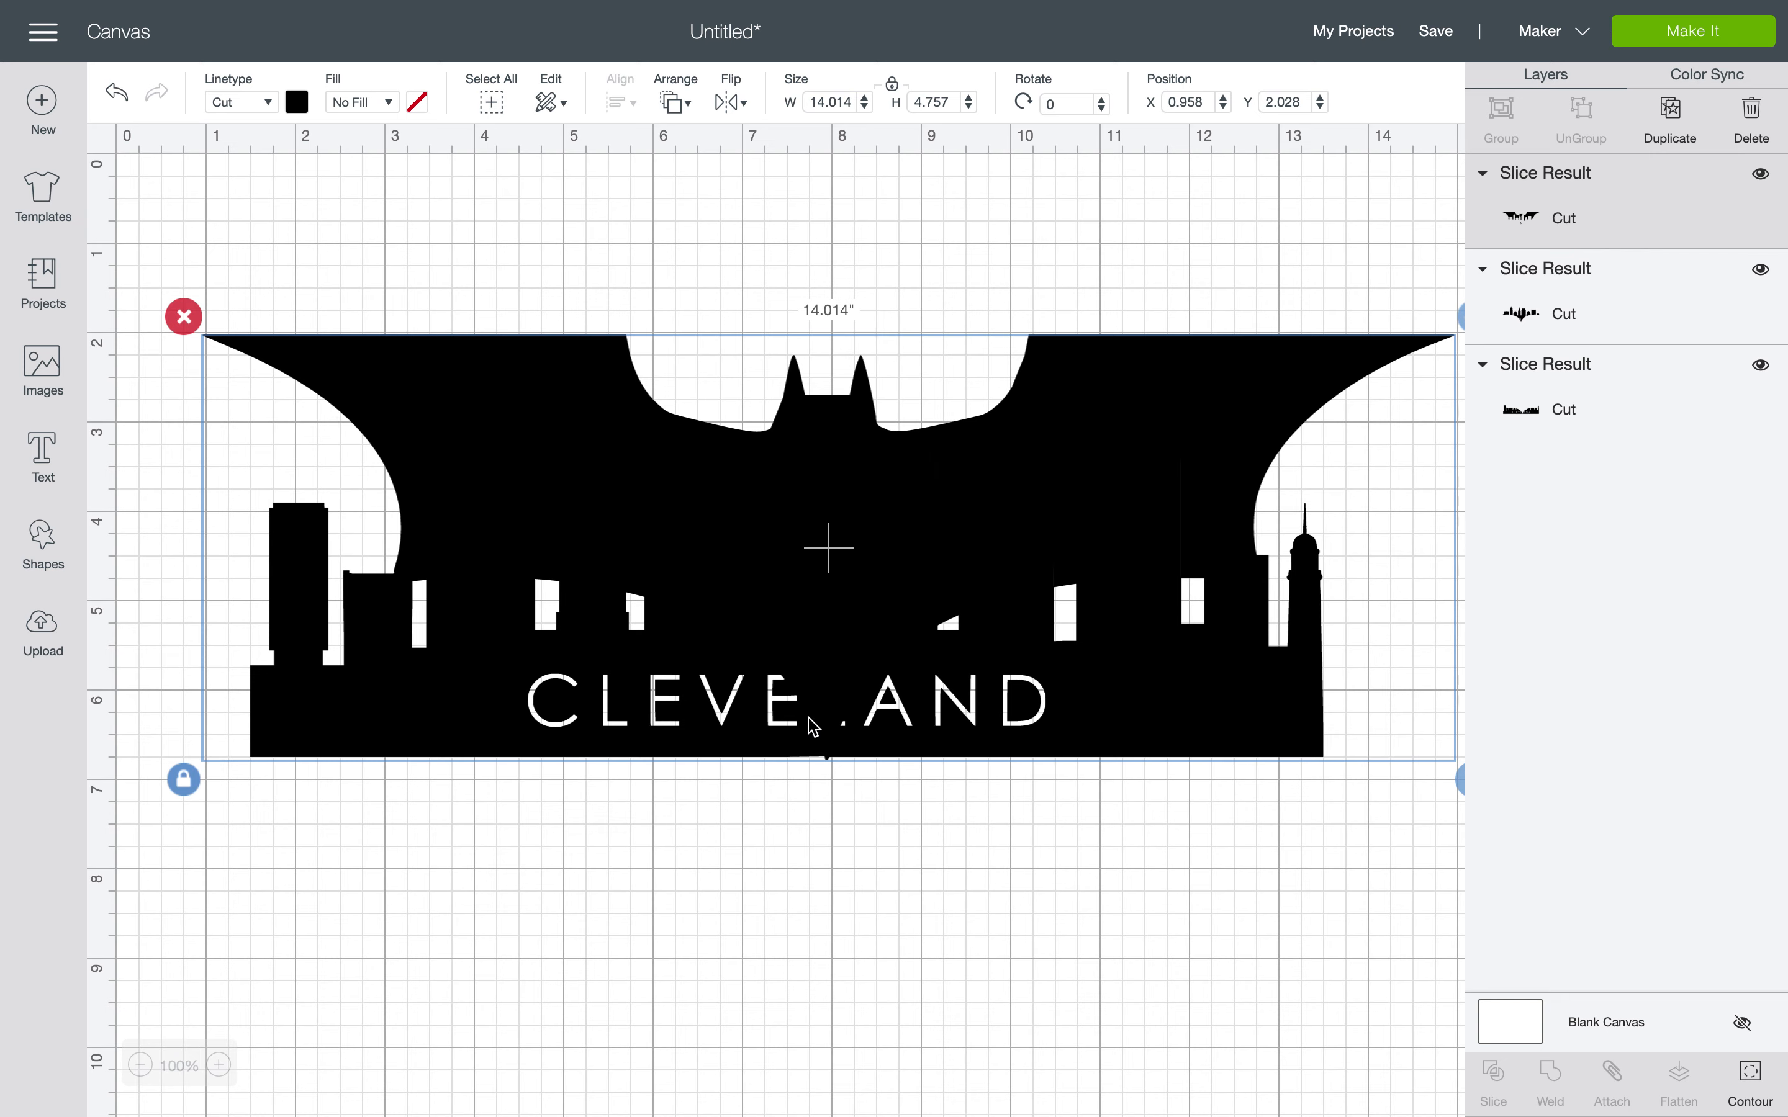
left_click(811, 776)
left_click(715, 748)
left_click(699, 905)
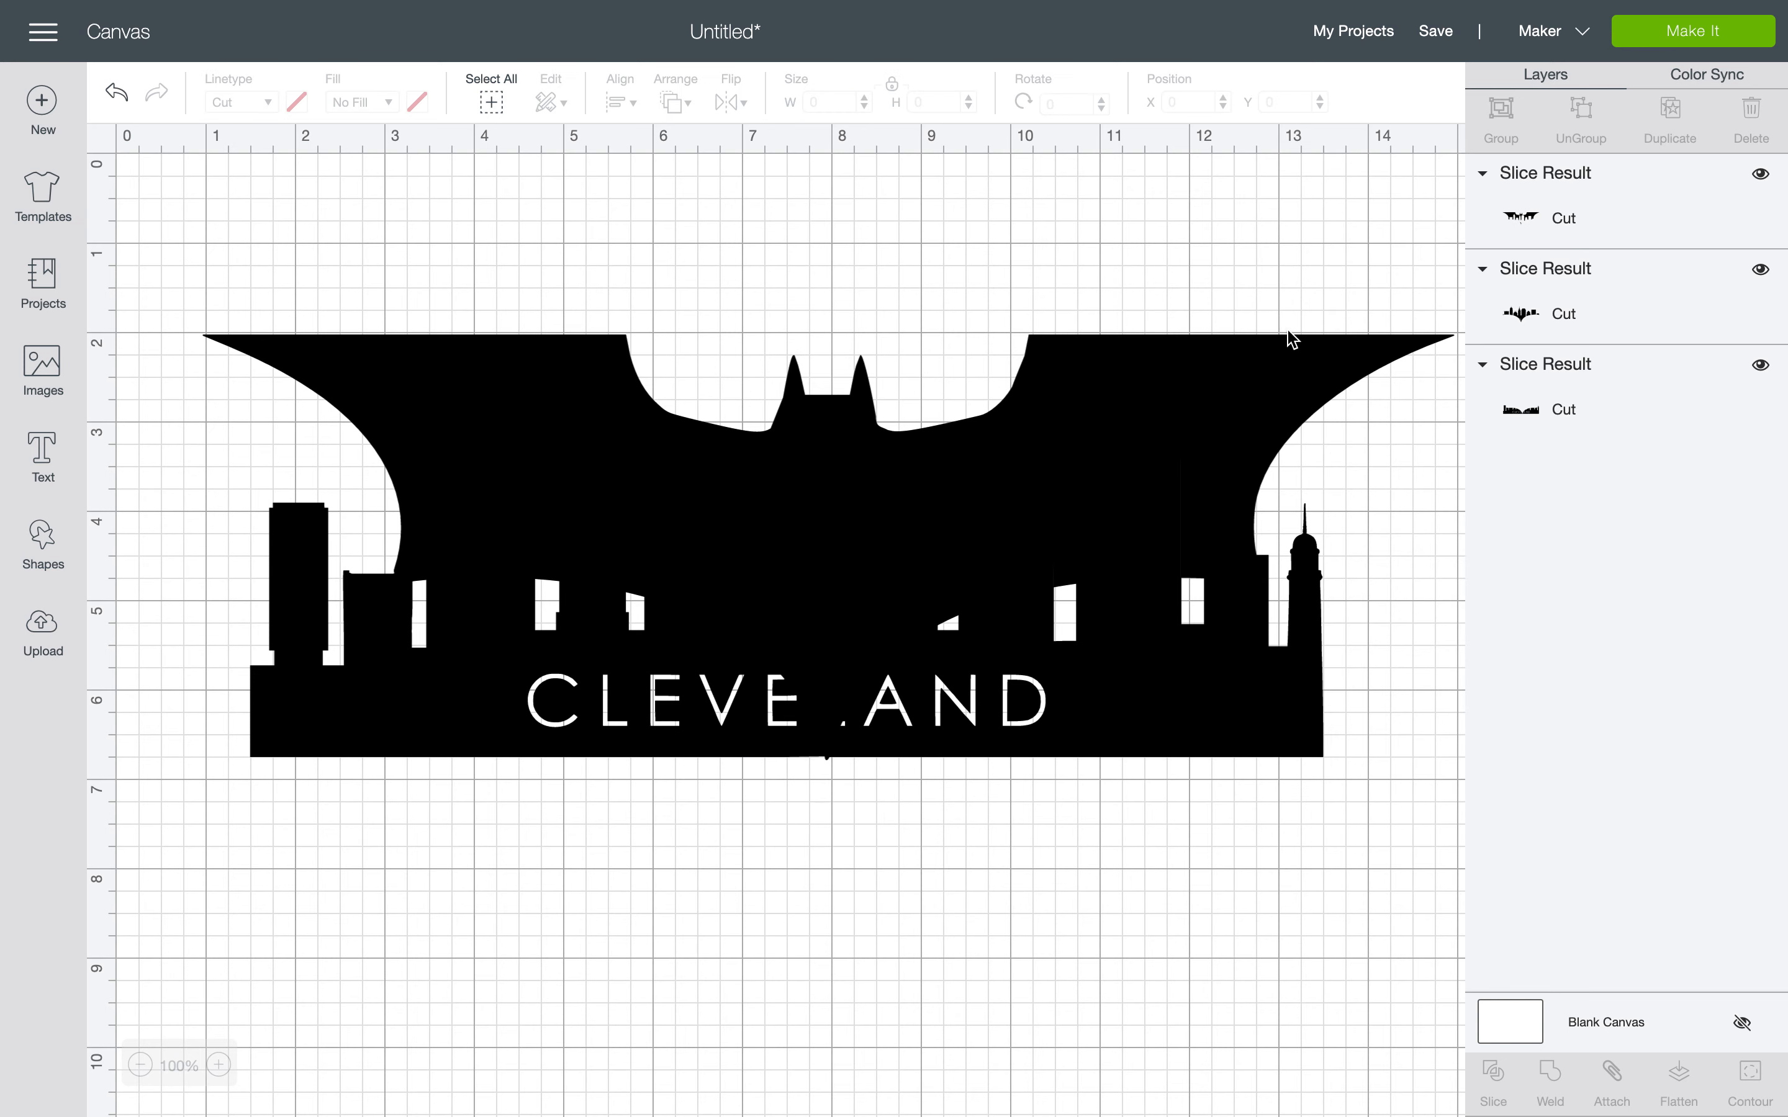
left_click(1615, 282)
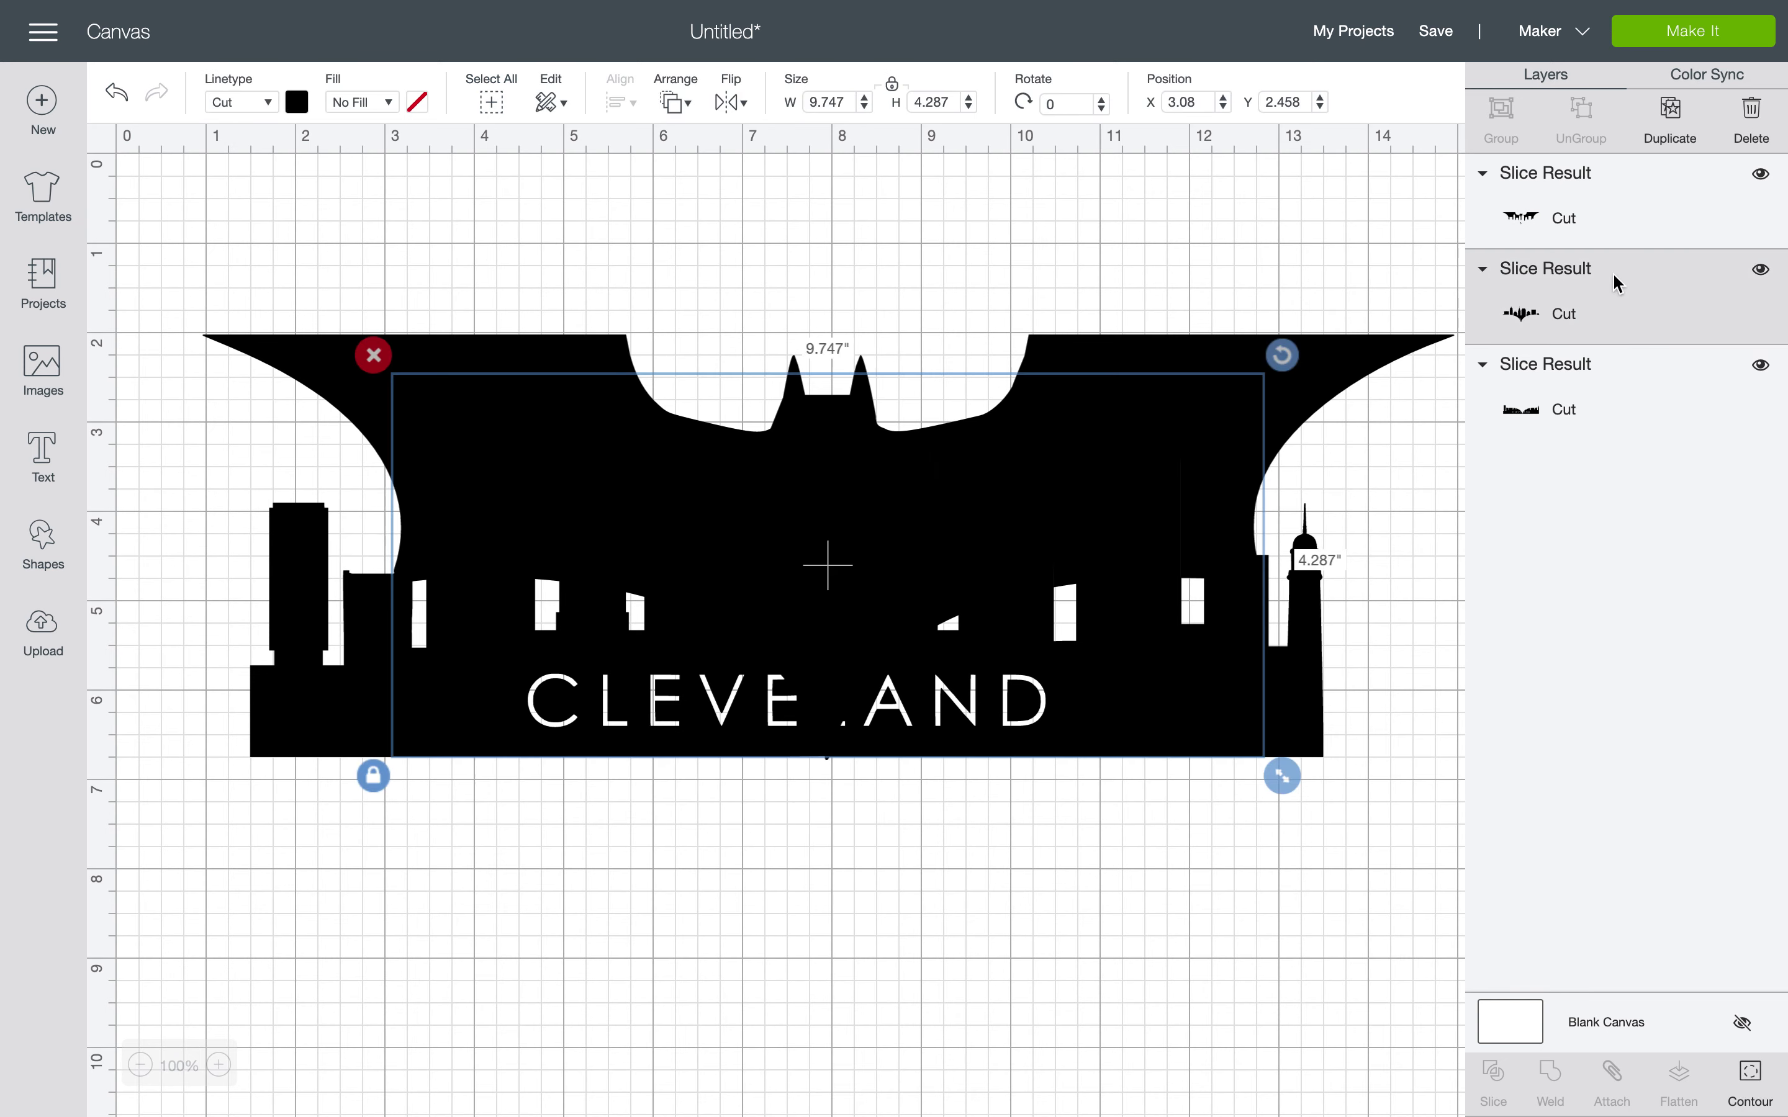
left_click(373, 355)
left_click(1646, 275)
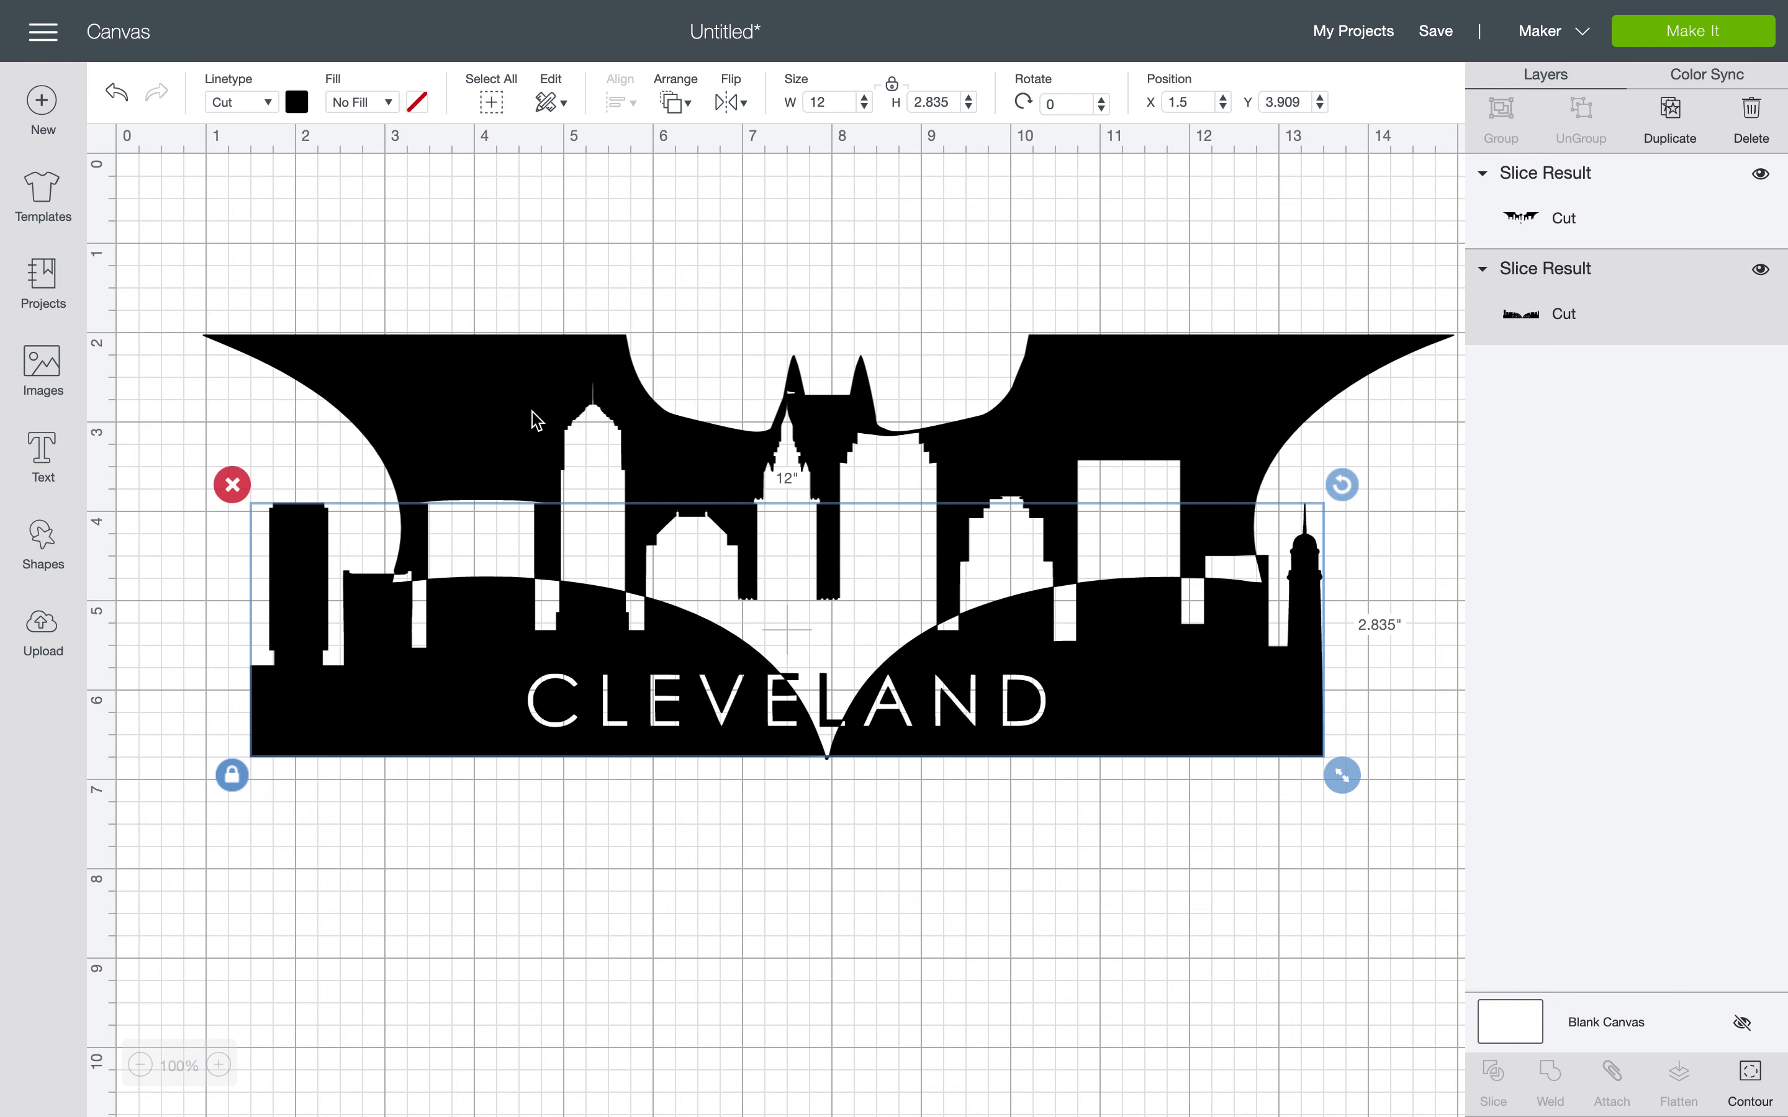
left_click(226, 482)
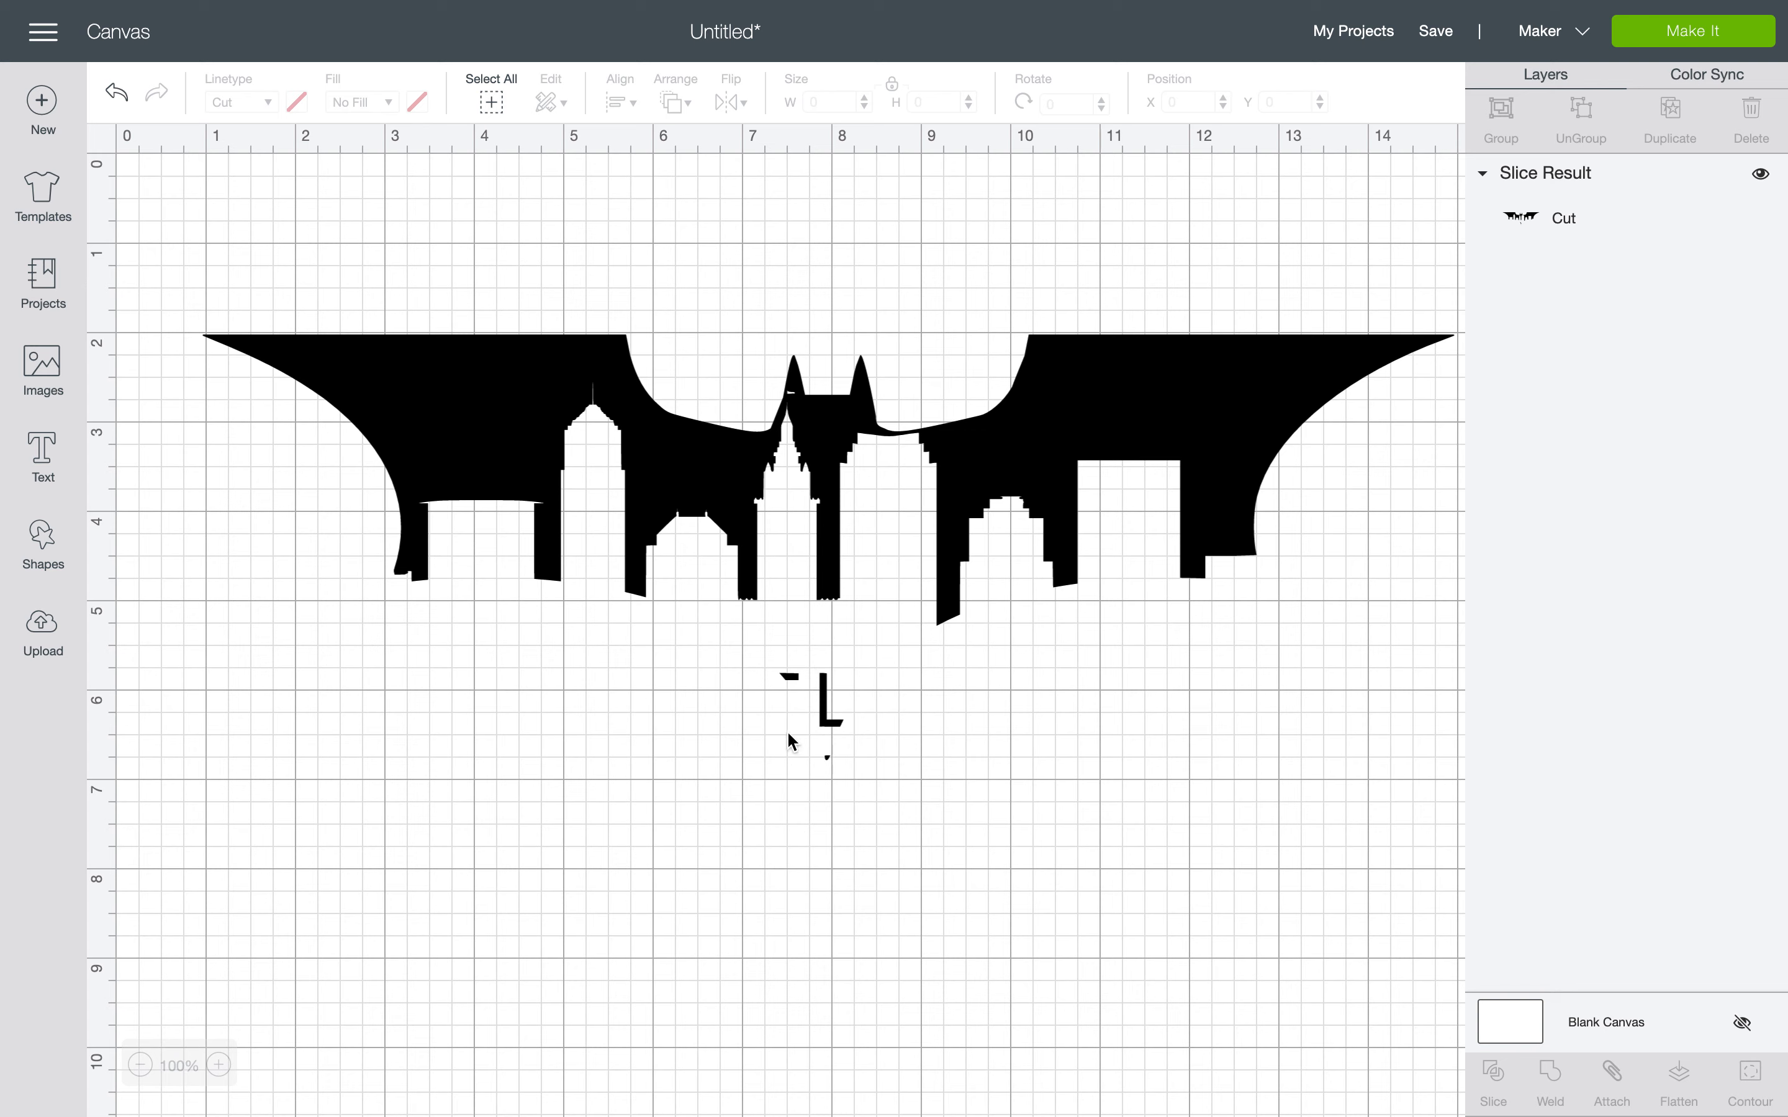
left_click_drag(789, 738, 831, 742)
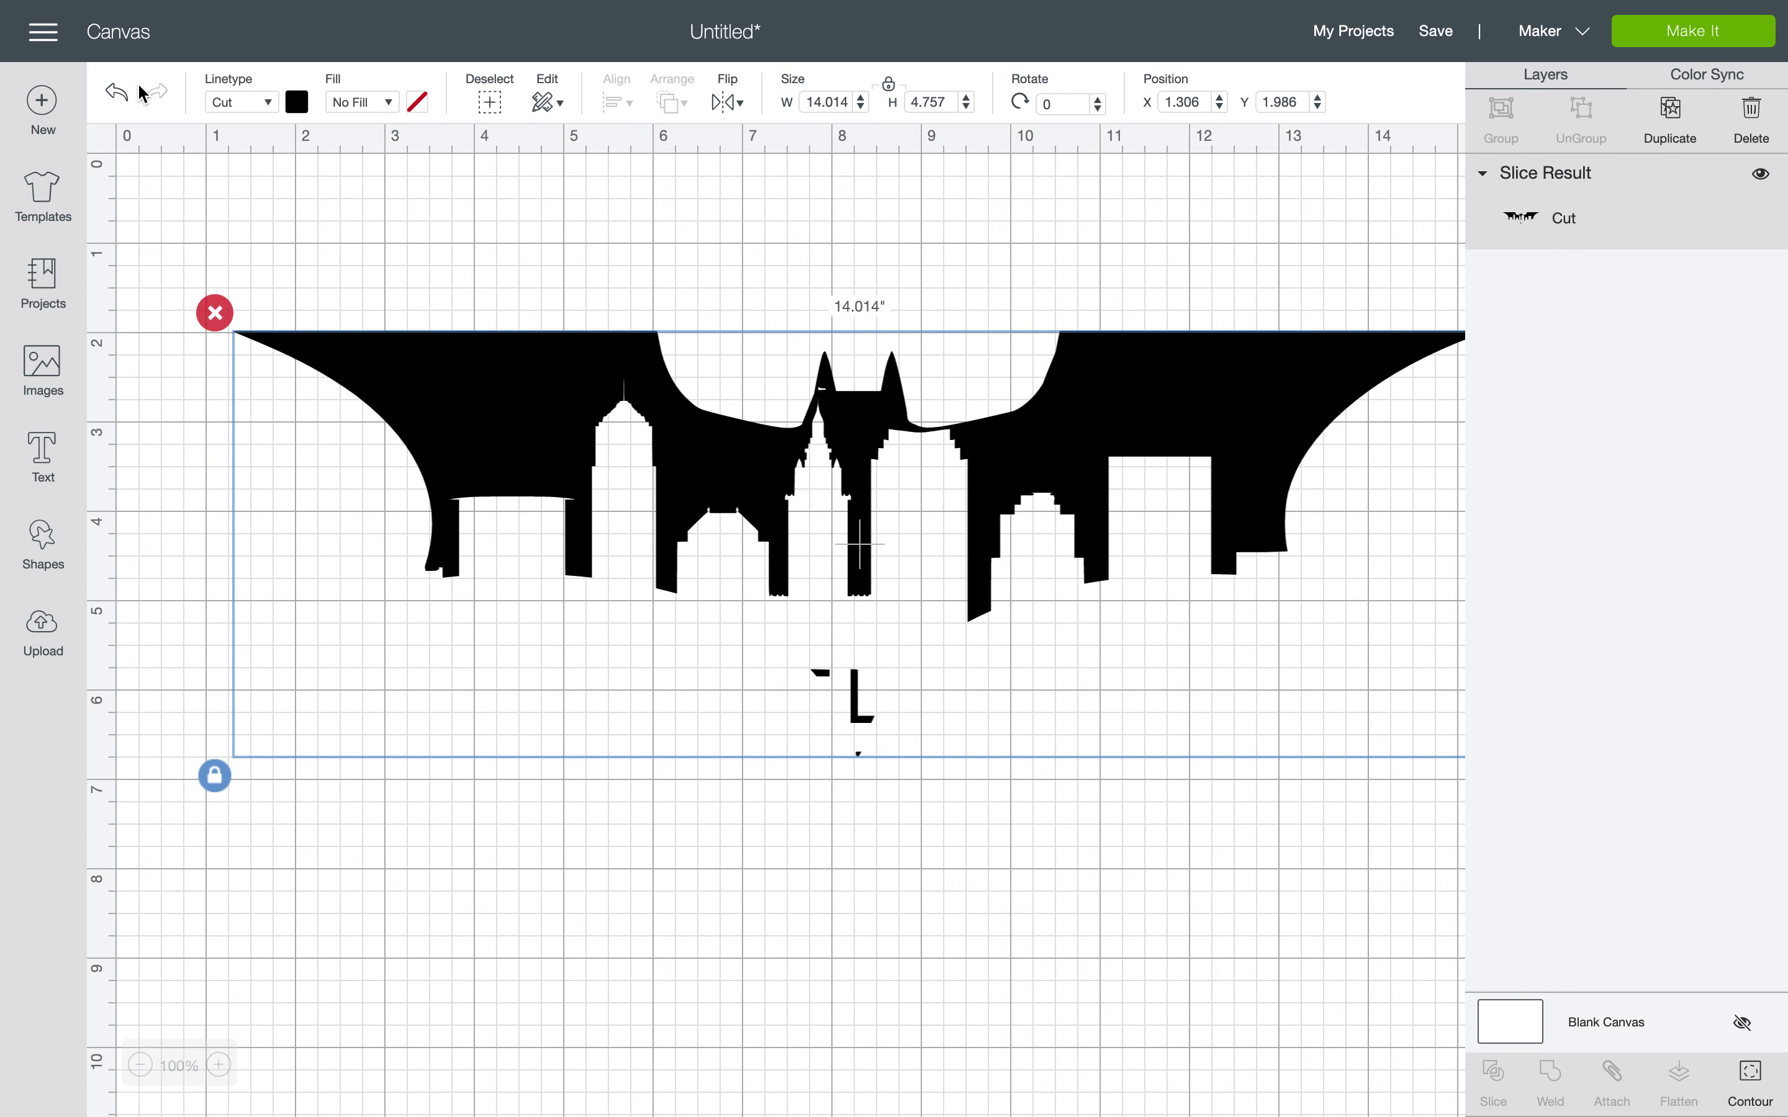
Undo the bat piece's move and the last two slice result deletions
left_click(113, 93)
left_click(113, 93)
left_click(112, 94)
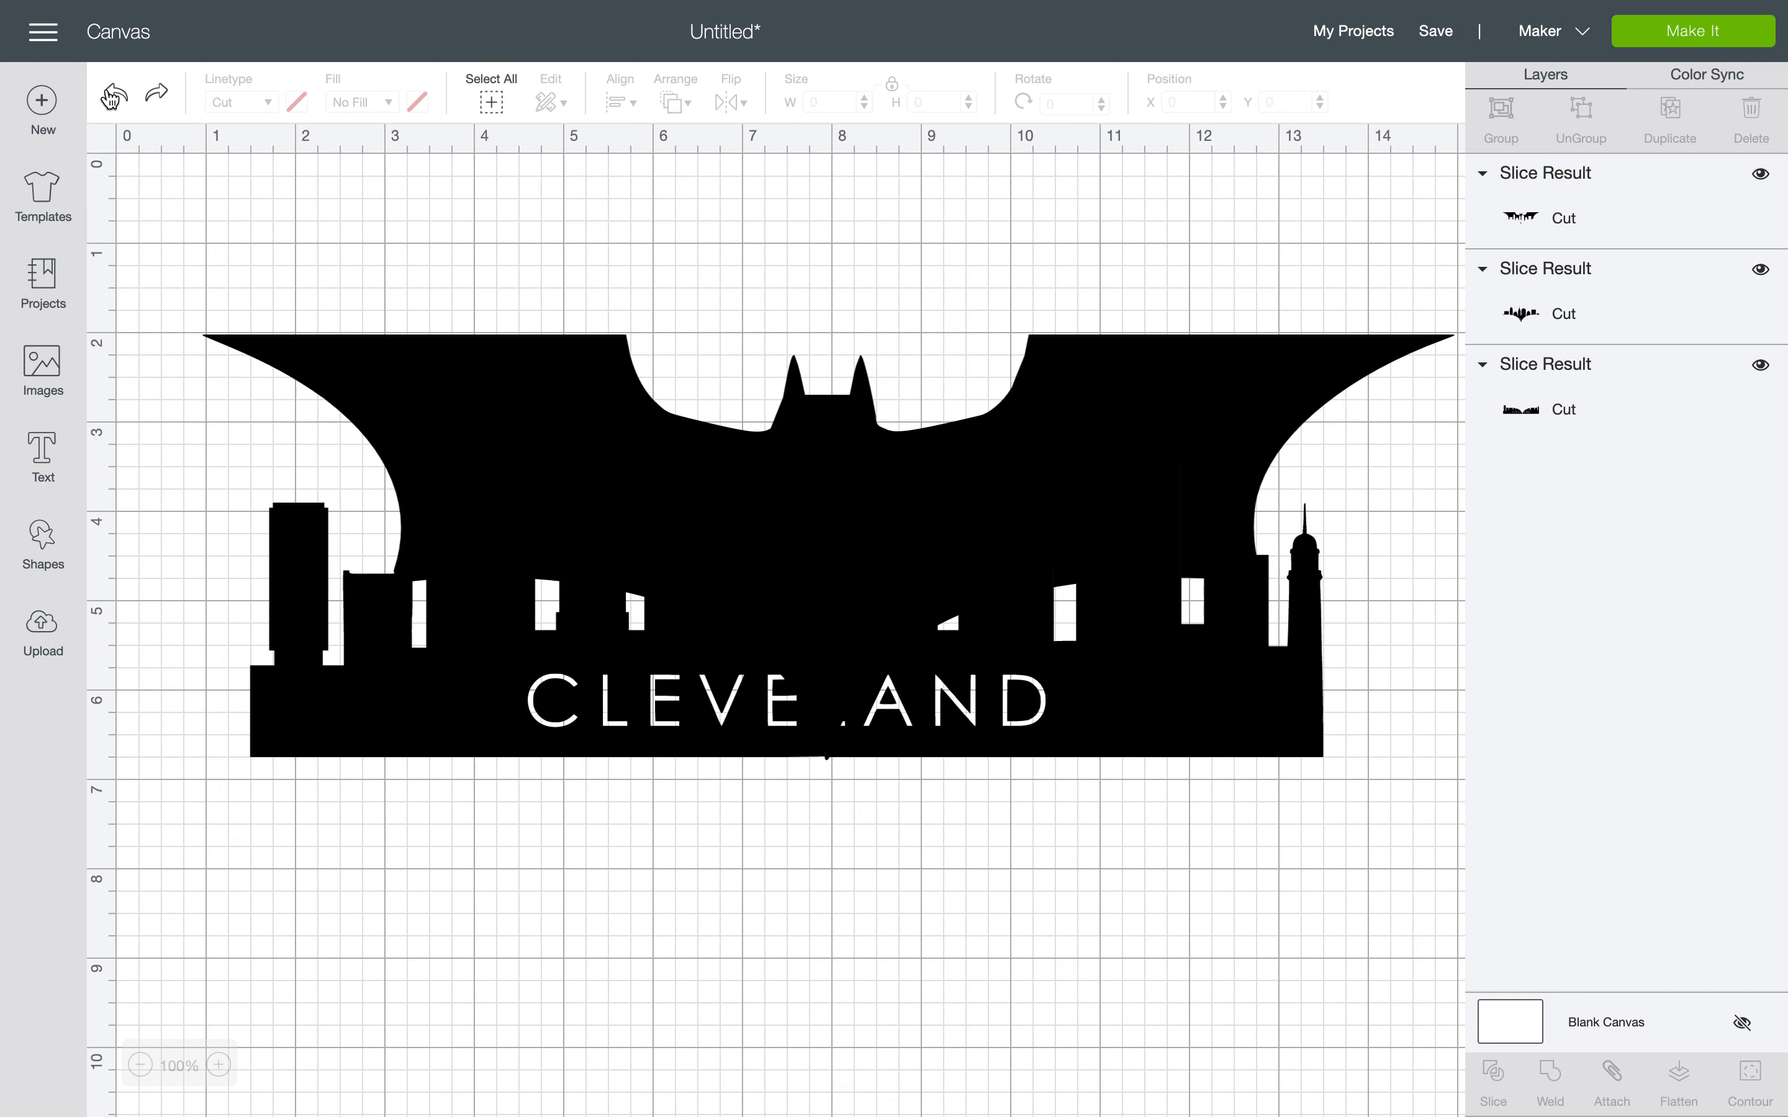
Delete the bat remainder and move the overlap piece up to about X 2.9, Y 2.04
left_click(496, 602)
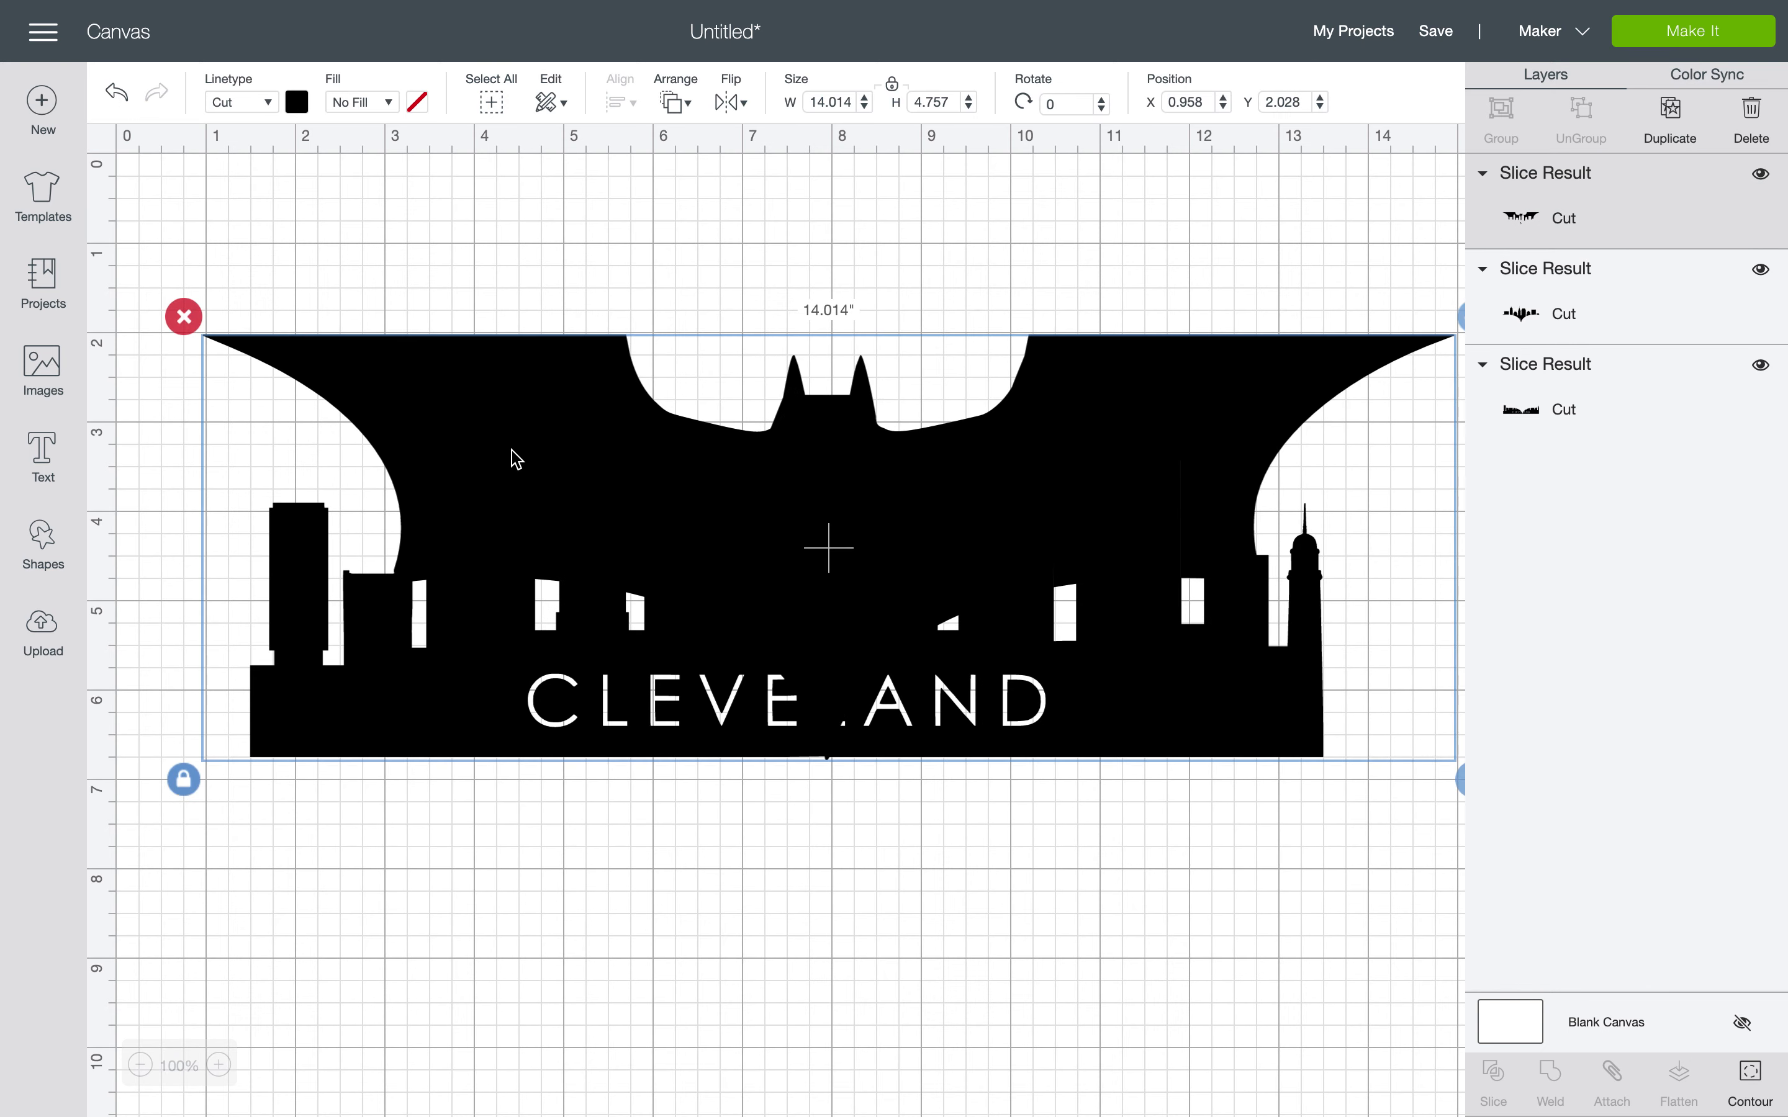
left_click(171, 318)
left_click_drag(625, 594, 603, 555)
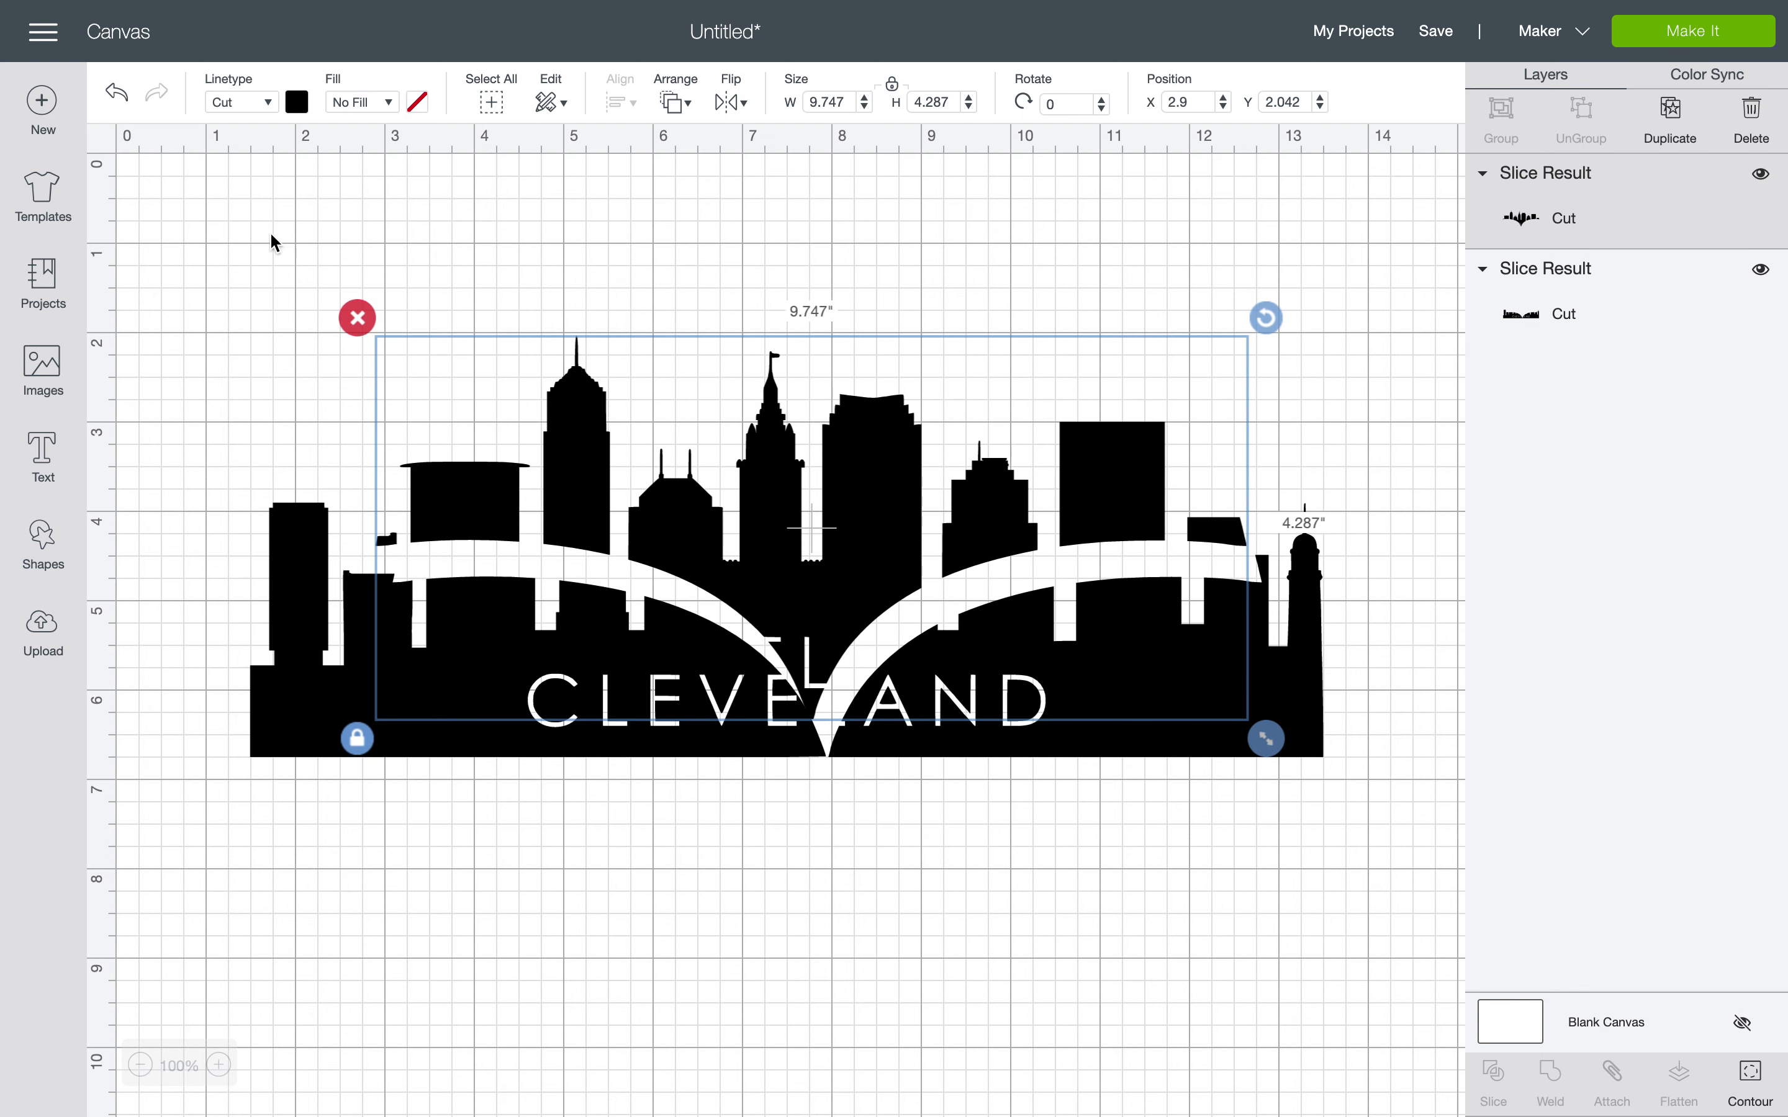
Undo the slice and all edits to its results, back to the bat's position before its last move
left_click(115, 95)
left_click(114, 95)
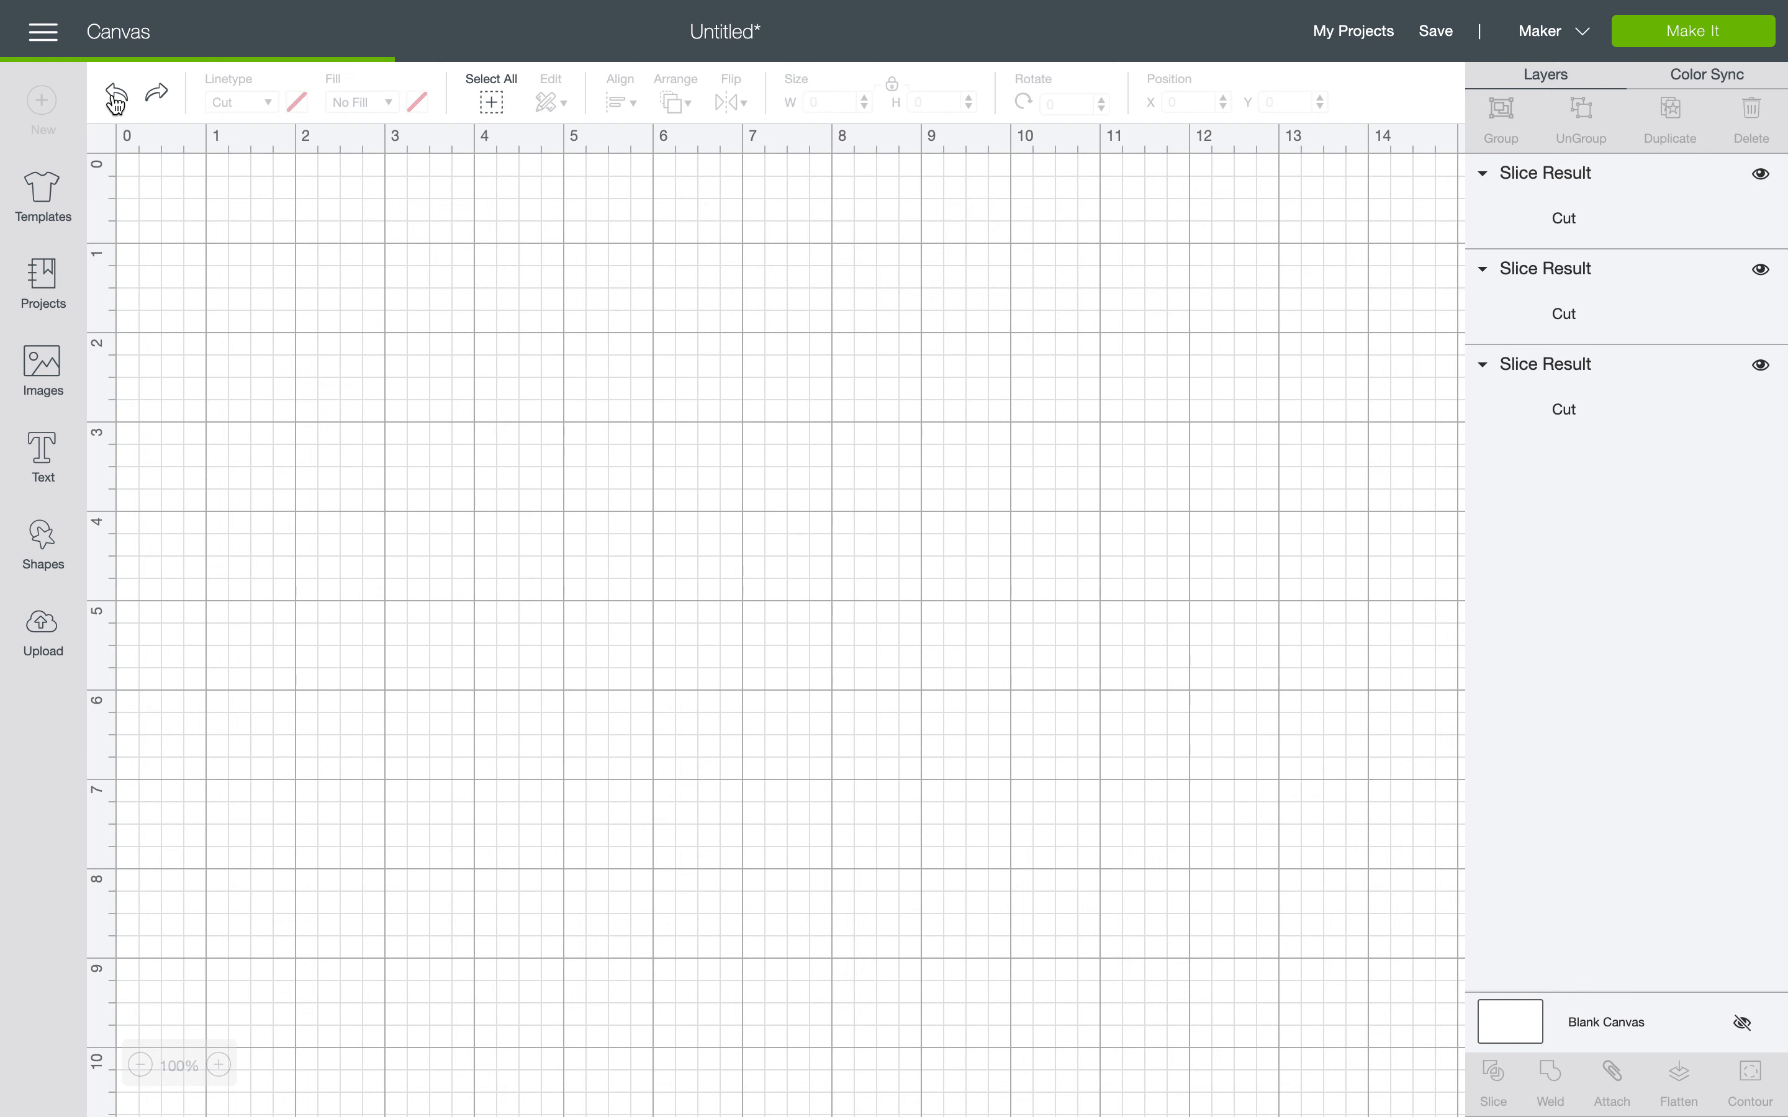
left_click(114, 94)
left_click(115, 100)
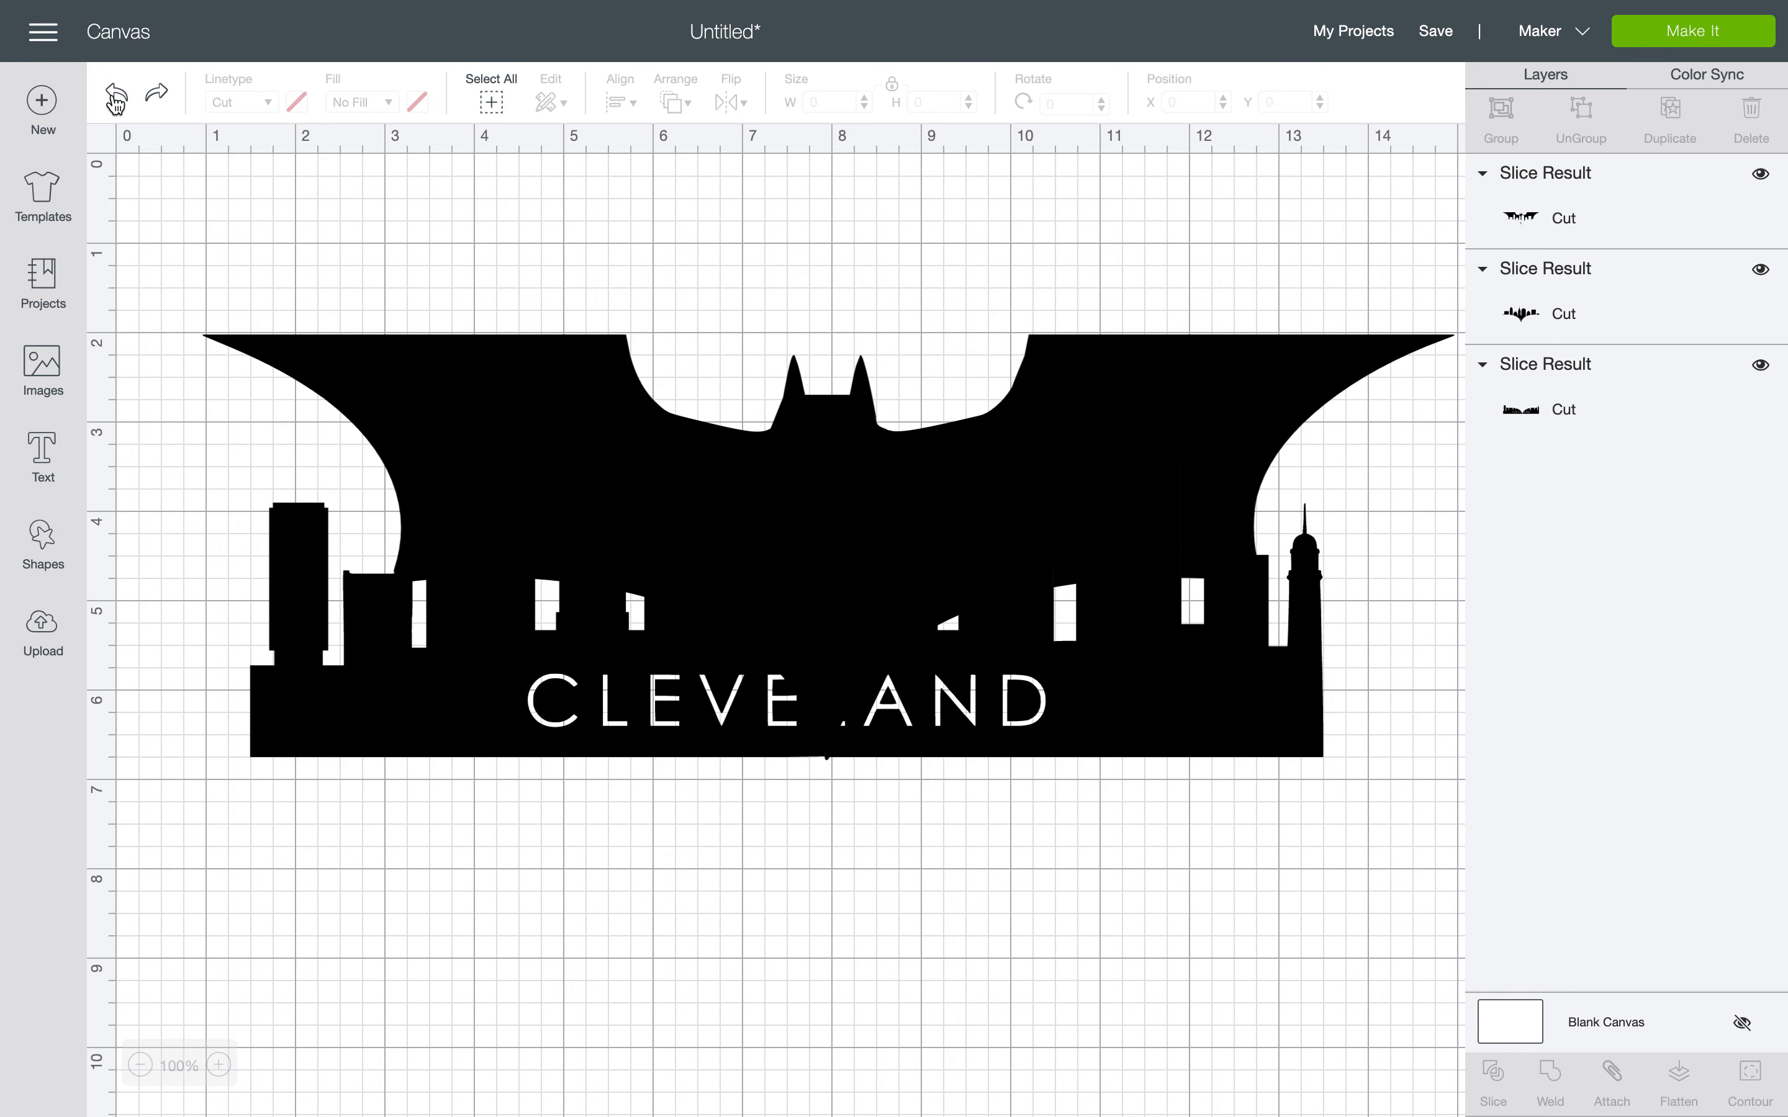
left_click(115, 99)
left_click(114, 100)
left_click(114, 99)
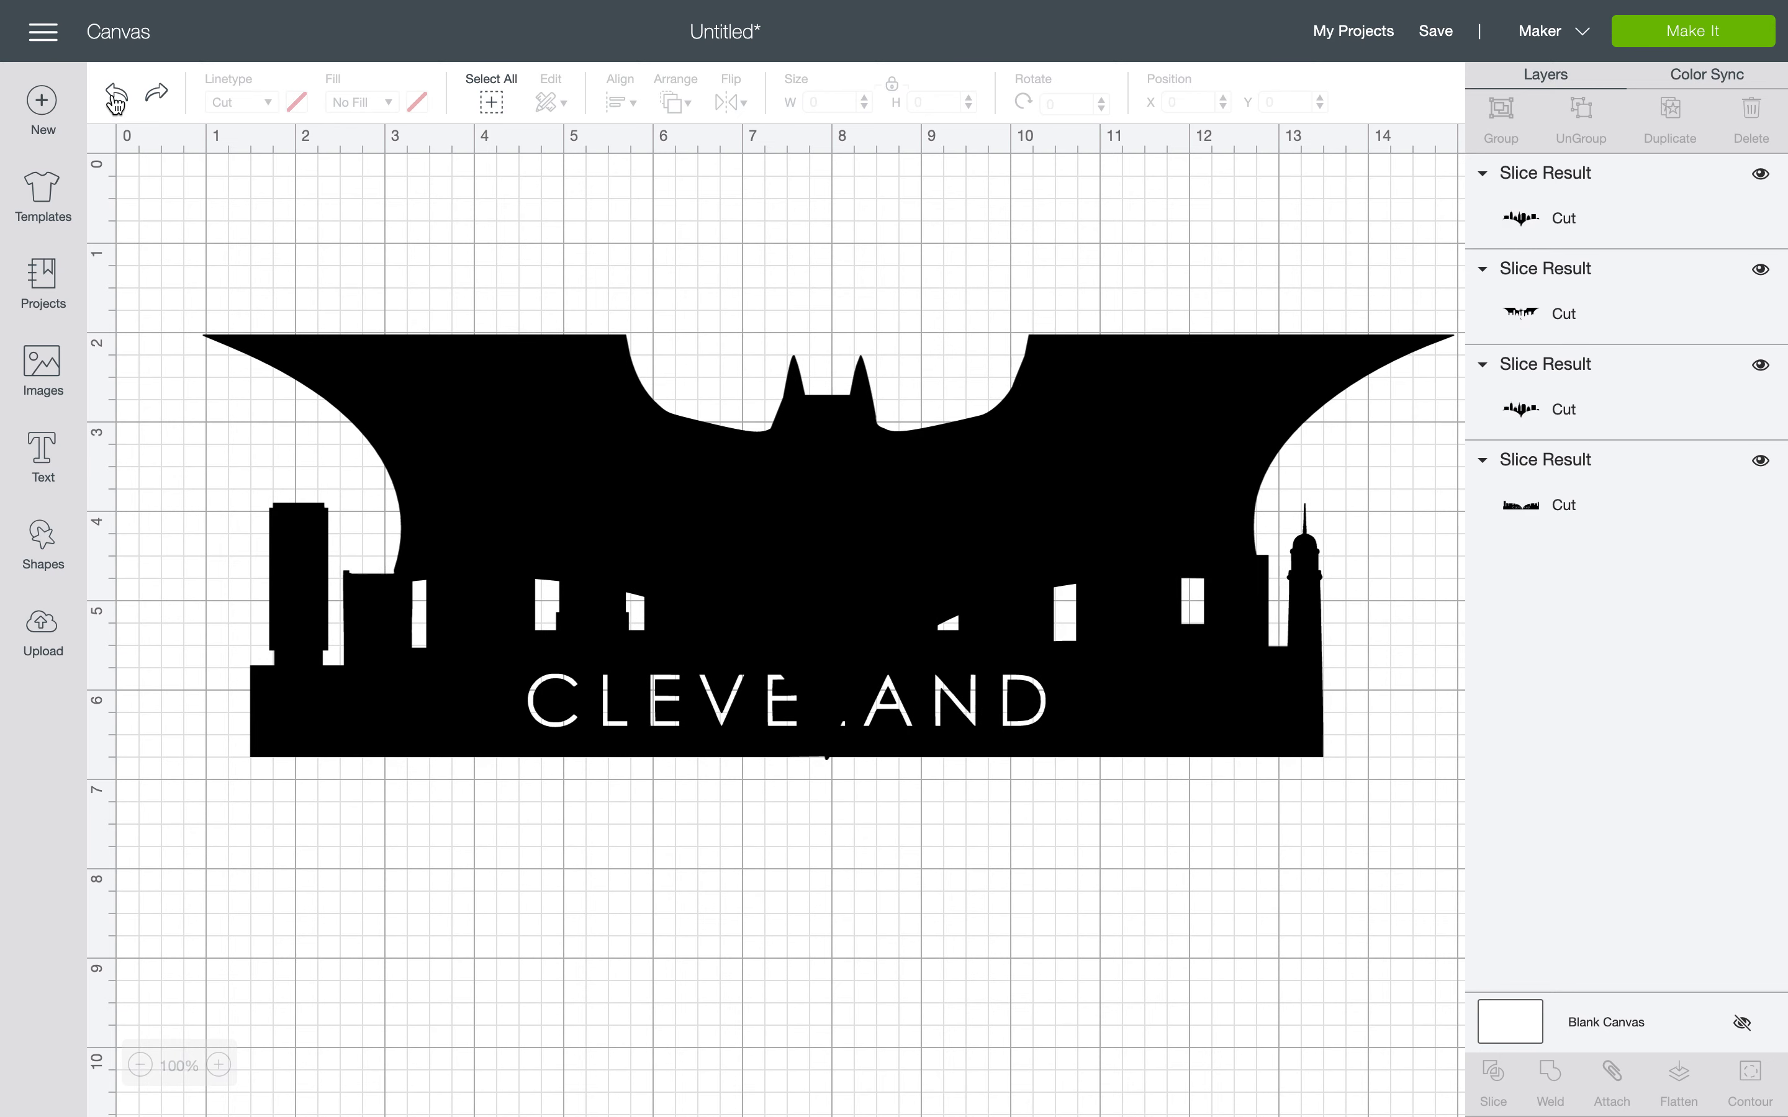
left_click(114, 99)
left_click(114, 99)
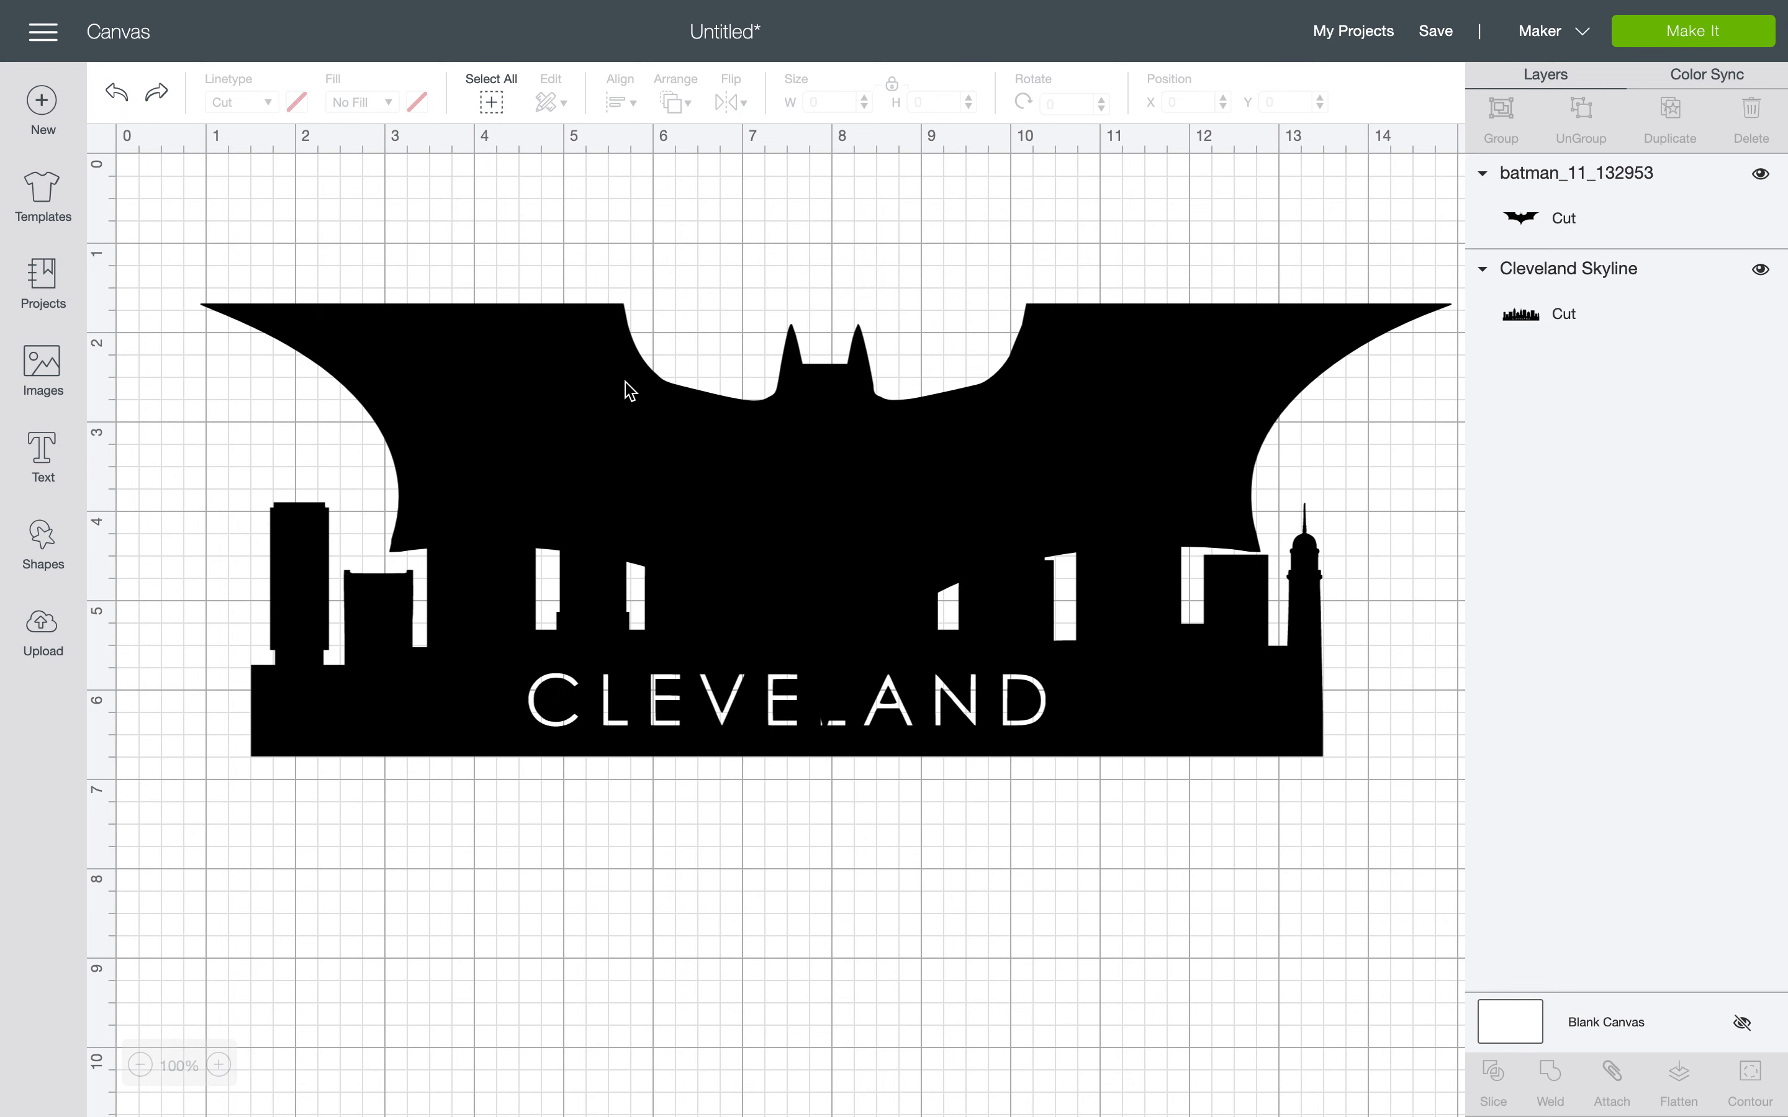
Delete the enlarged bat logo from the canvas
left_click(588, 399)
left_click(181, 286)
Move the Cleveland skyline to the upper part of the canvas, at about X 1.31, Y 1.38
left_click(664, 714)
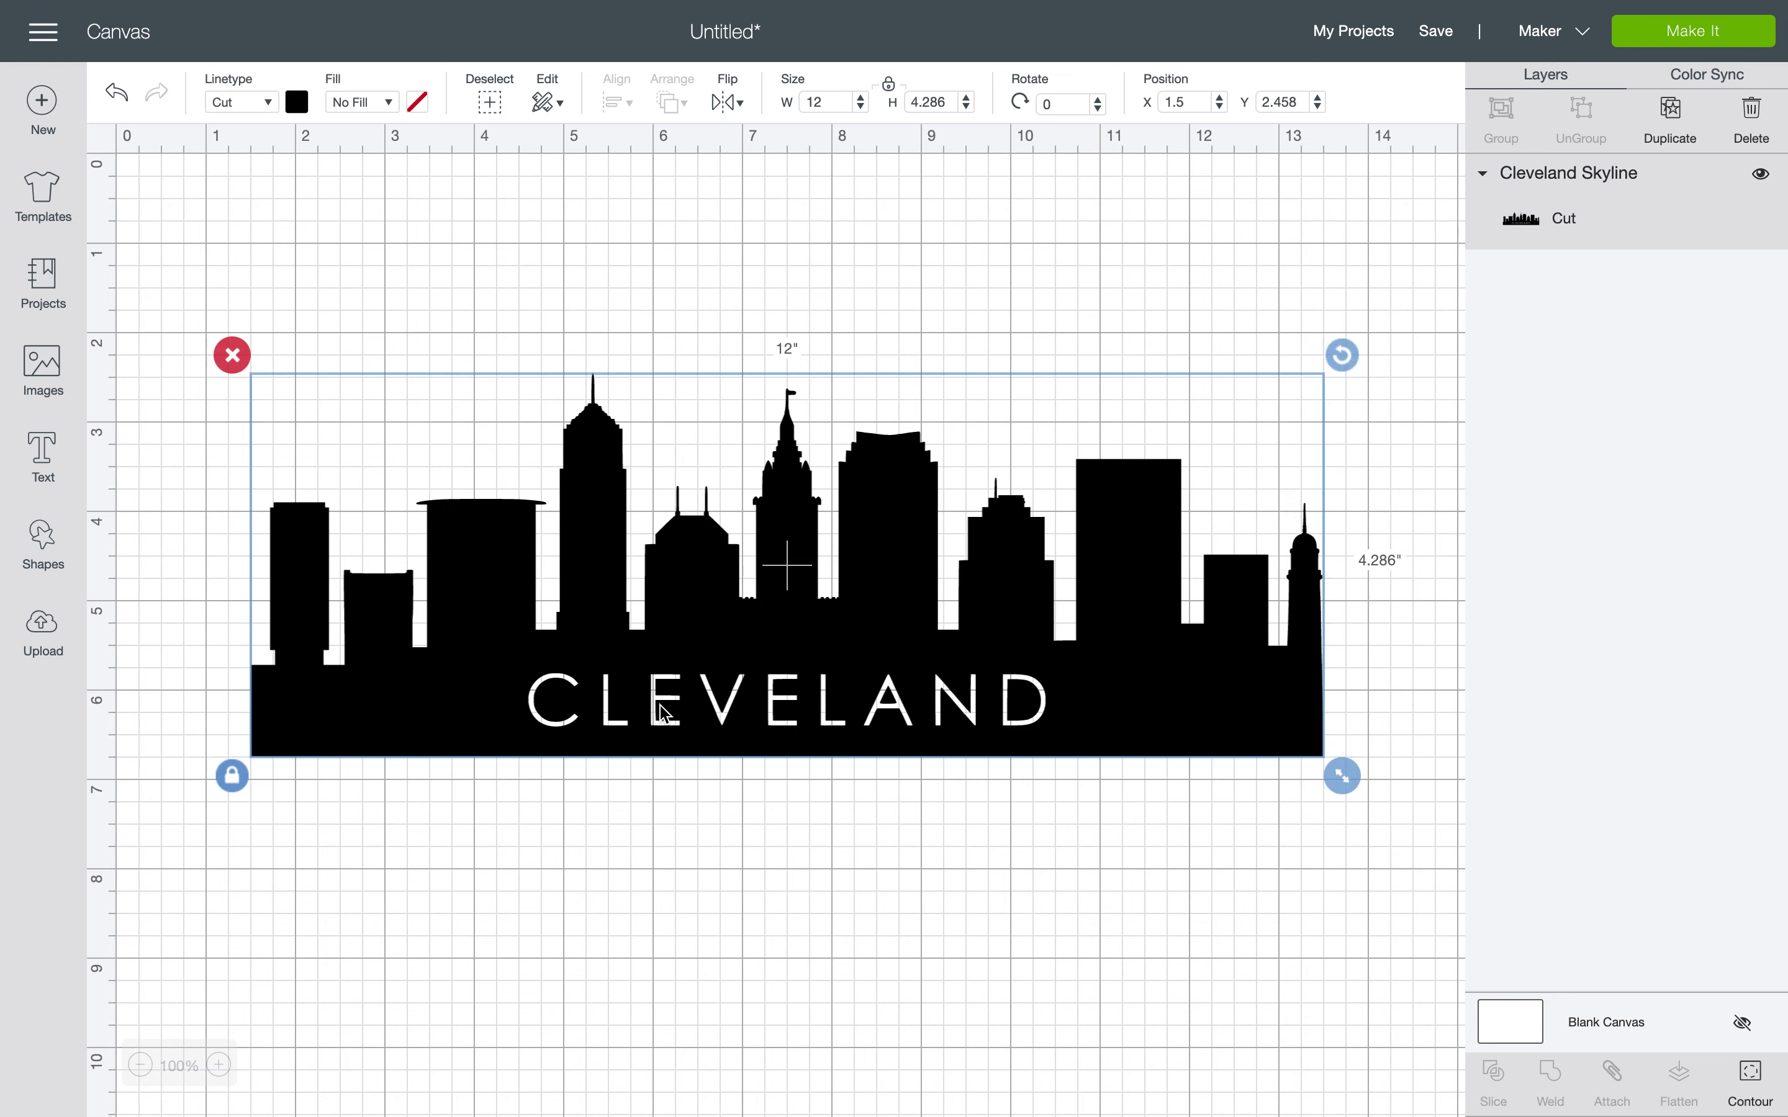
left_click_drag(885, 736, 871, 643)
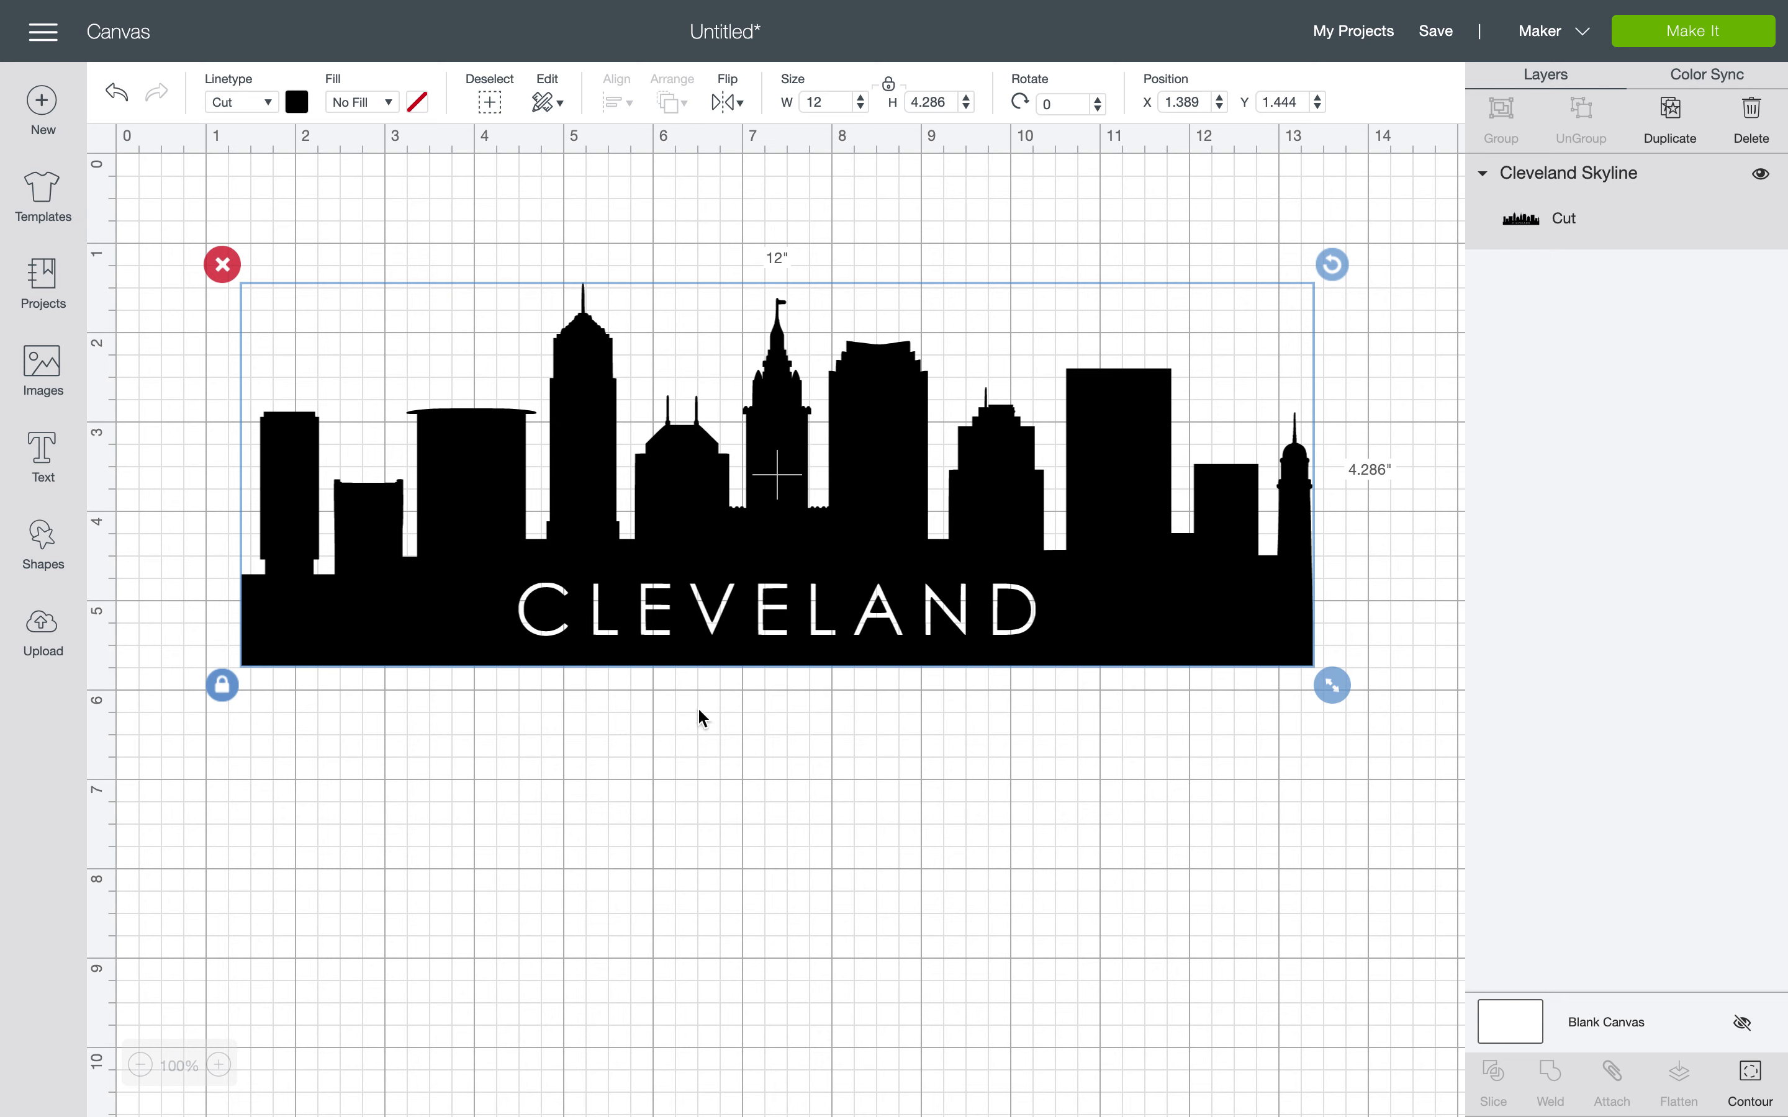
left_click(646, 926)
left_click(646, 621)
left_click_drag(650, 663, 659, 711)
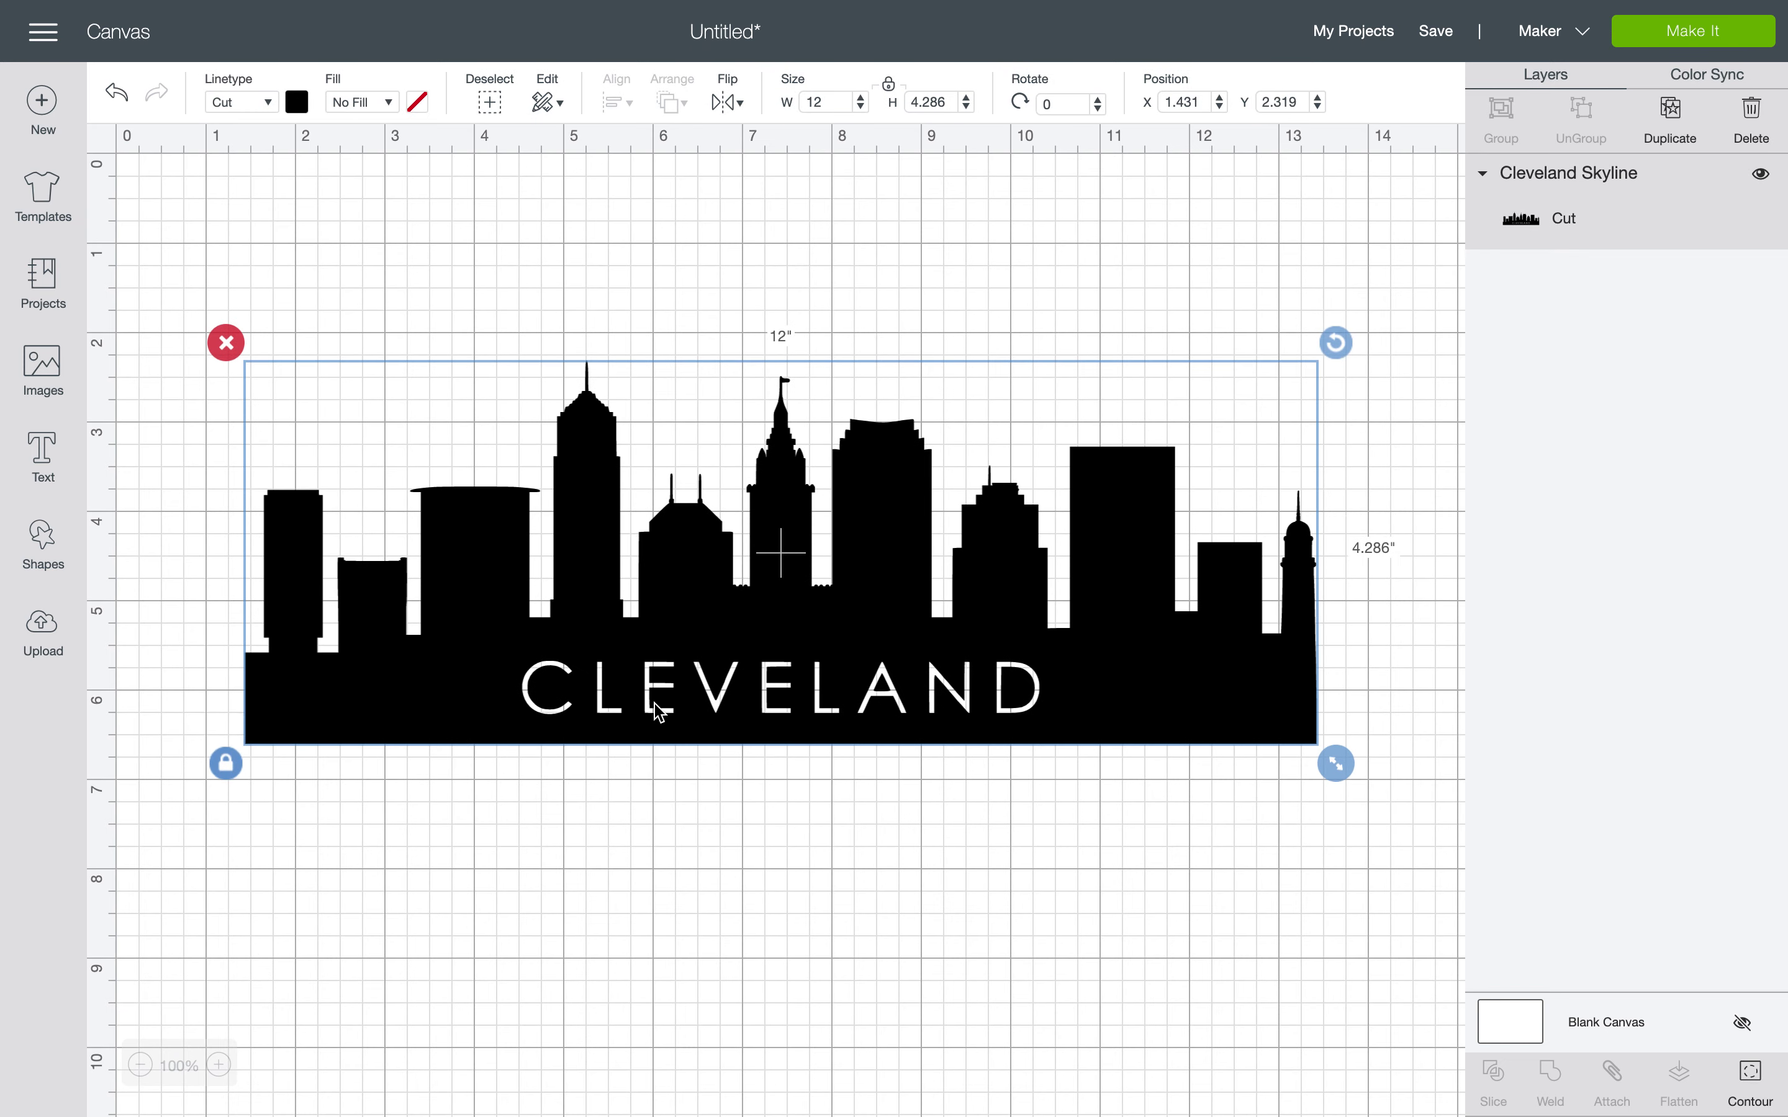
left_click(694, 872)
left_click(768, 719)
left_click(1248, 827)
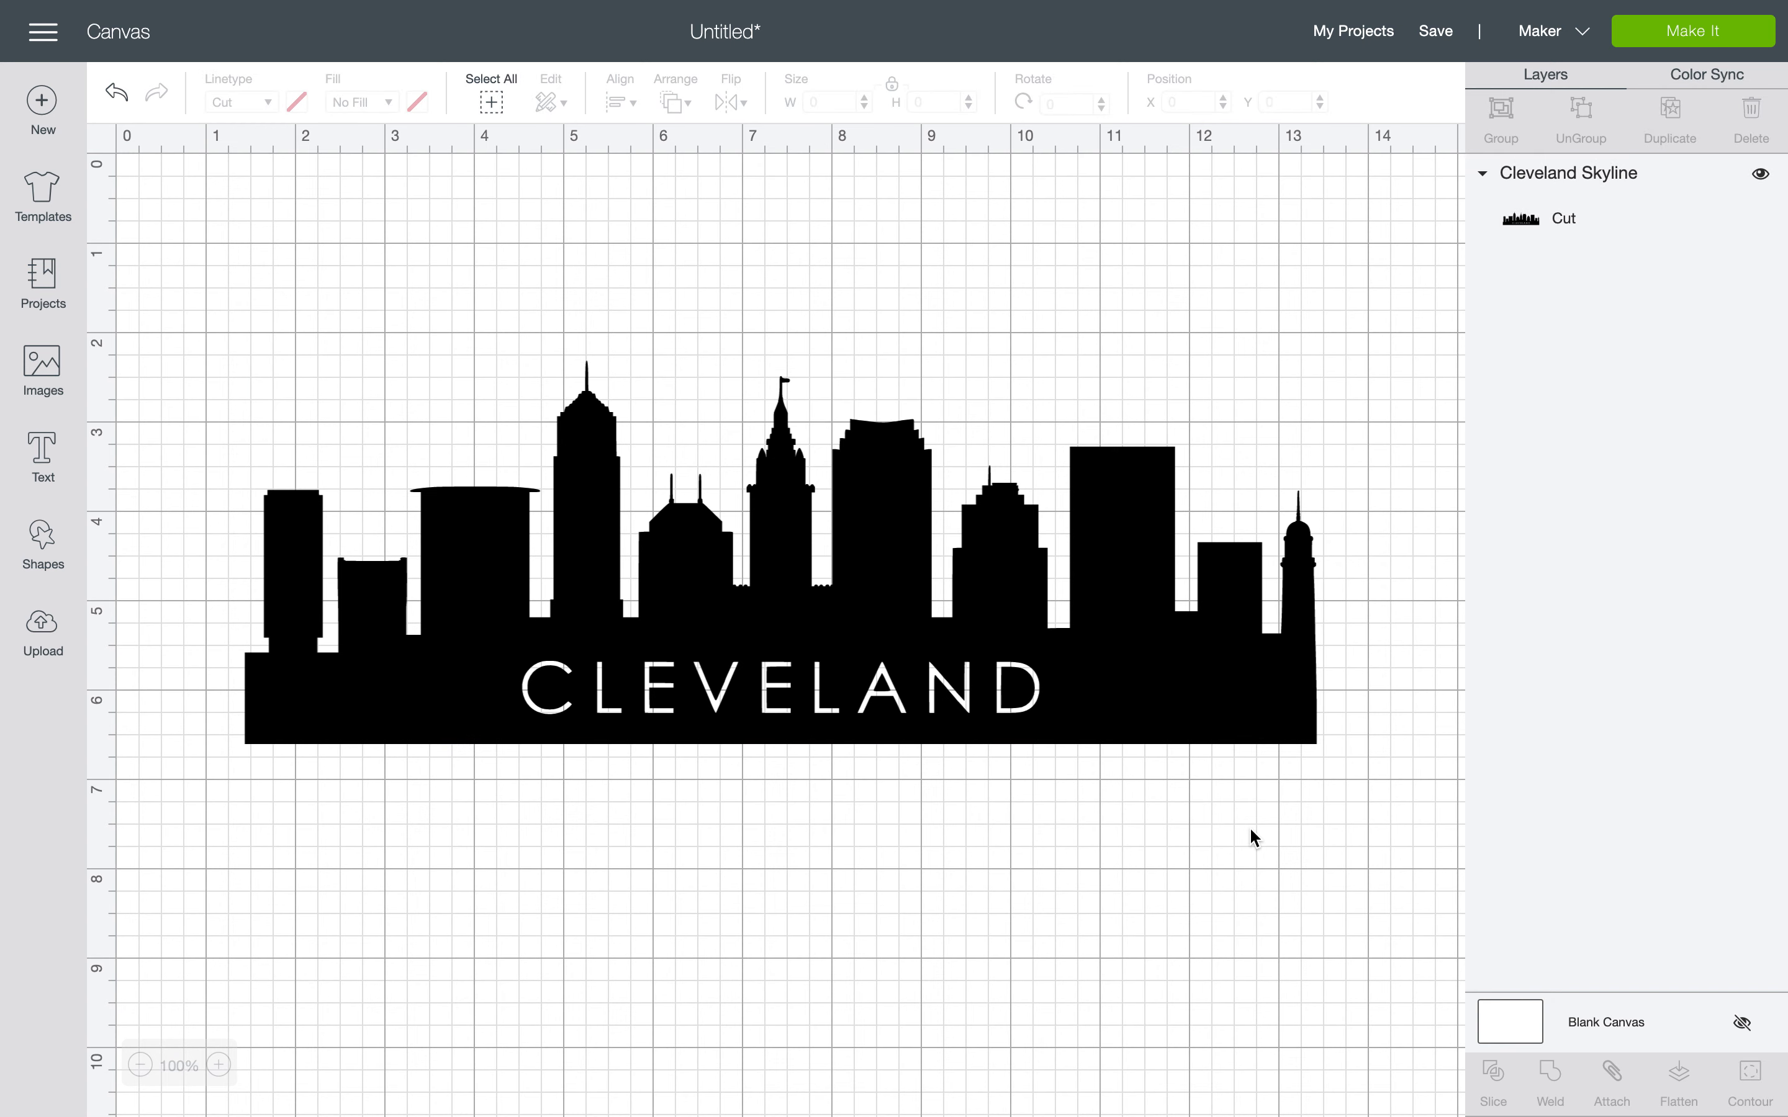
left_click(1206, 716)
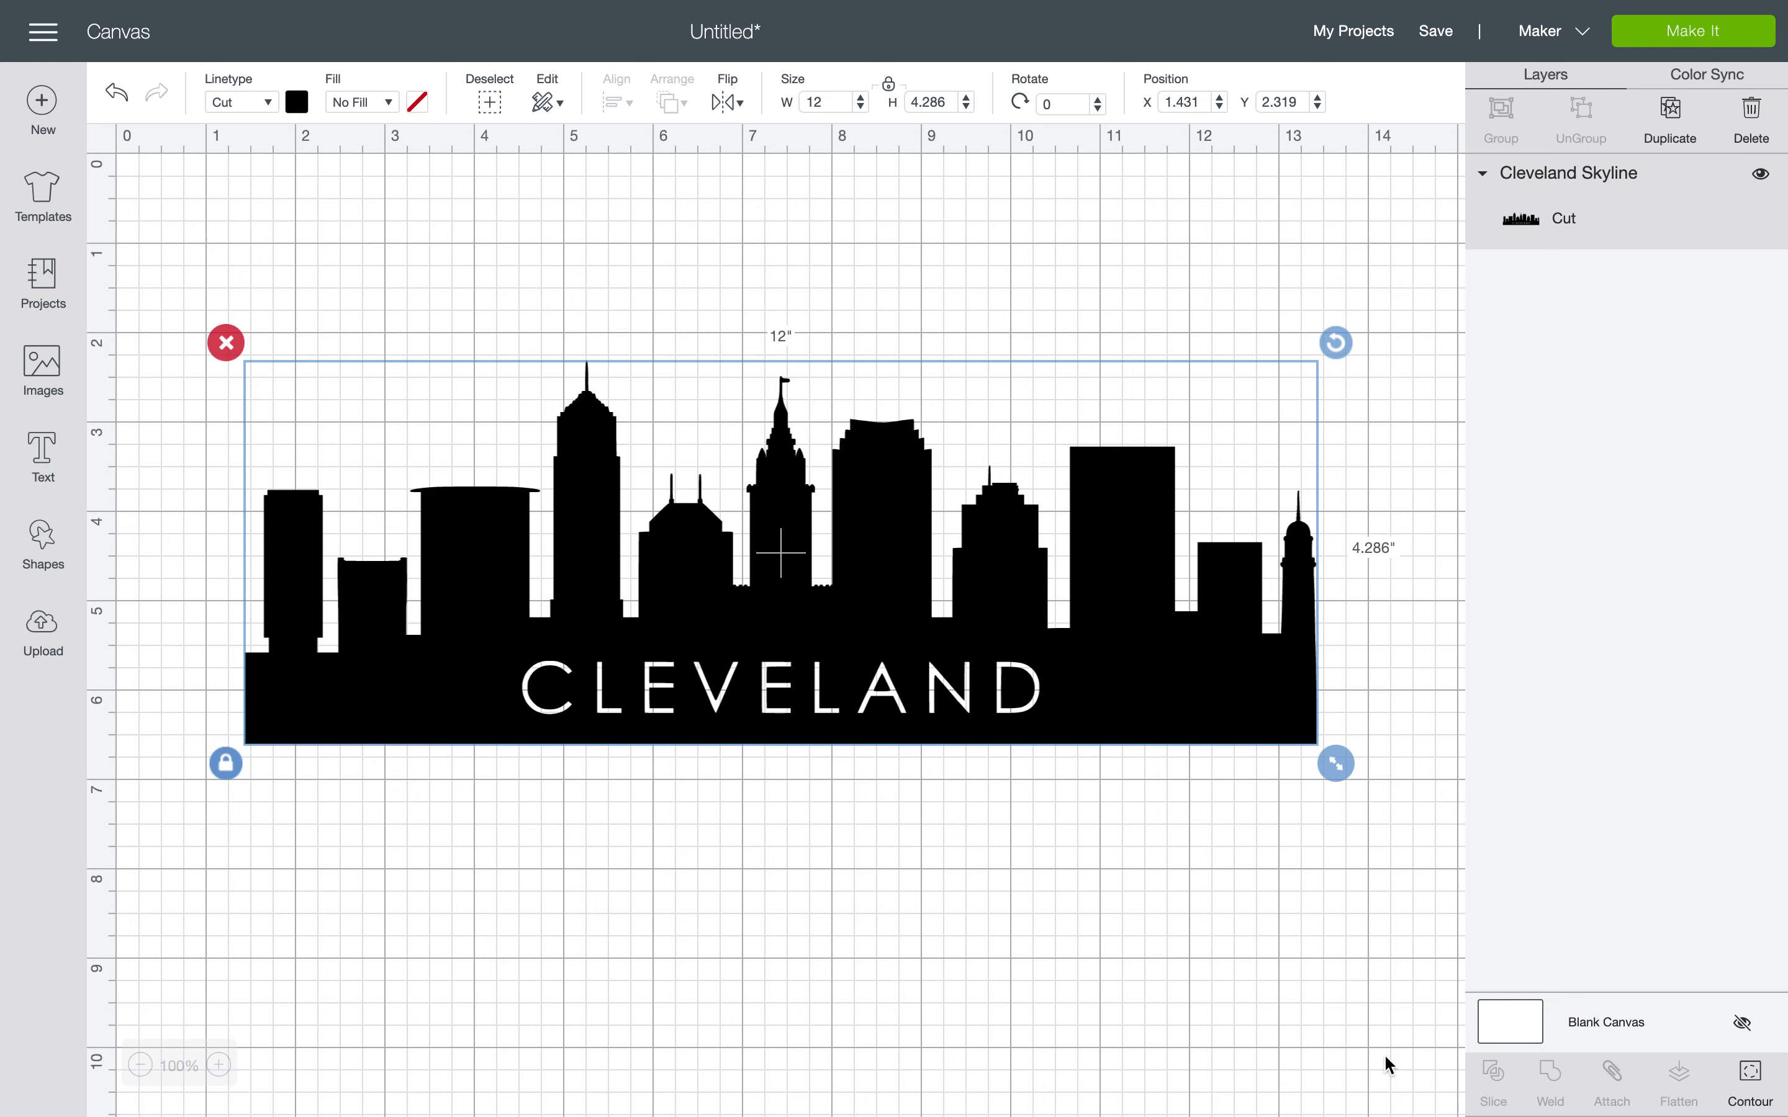
left_click(1282, 1013)
left_click(1145, 706)
left_click_drag(699, 584, 694, 500)
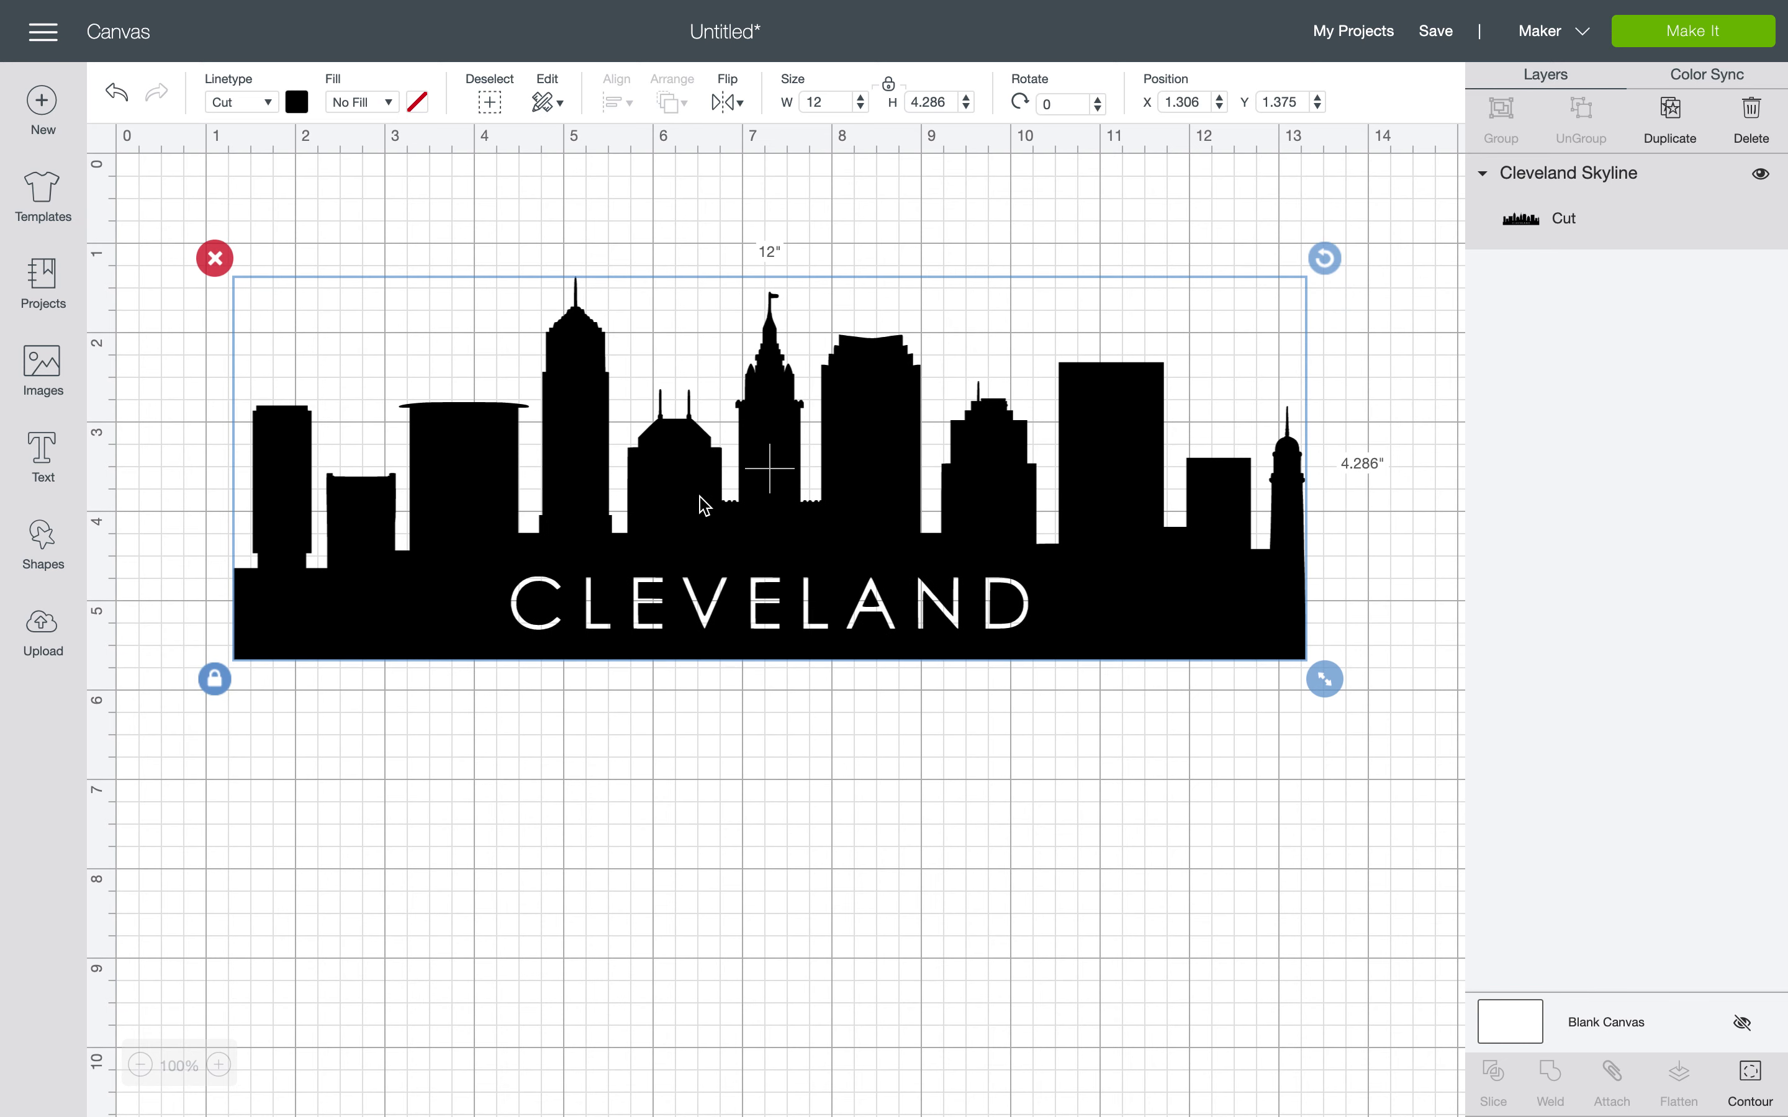
Use Contour on the Cleveland skyline and hide the contour of the whole skyline shape
mouse_move(1771, 1068)
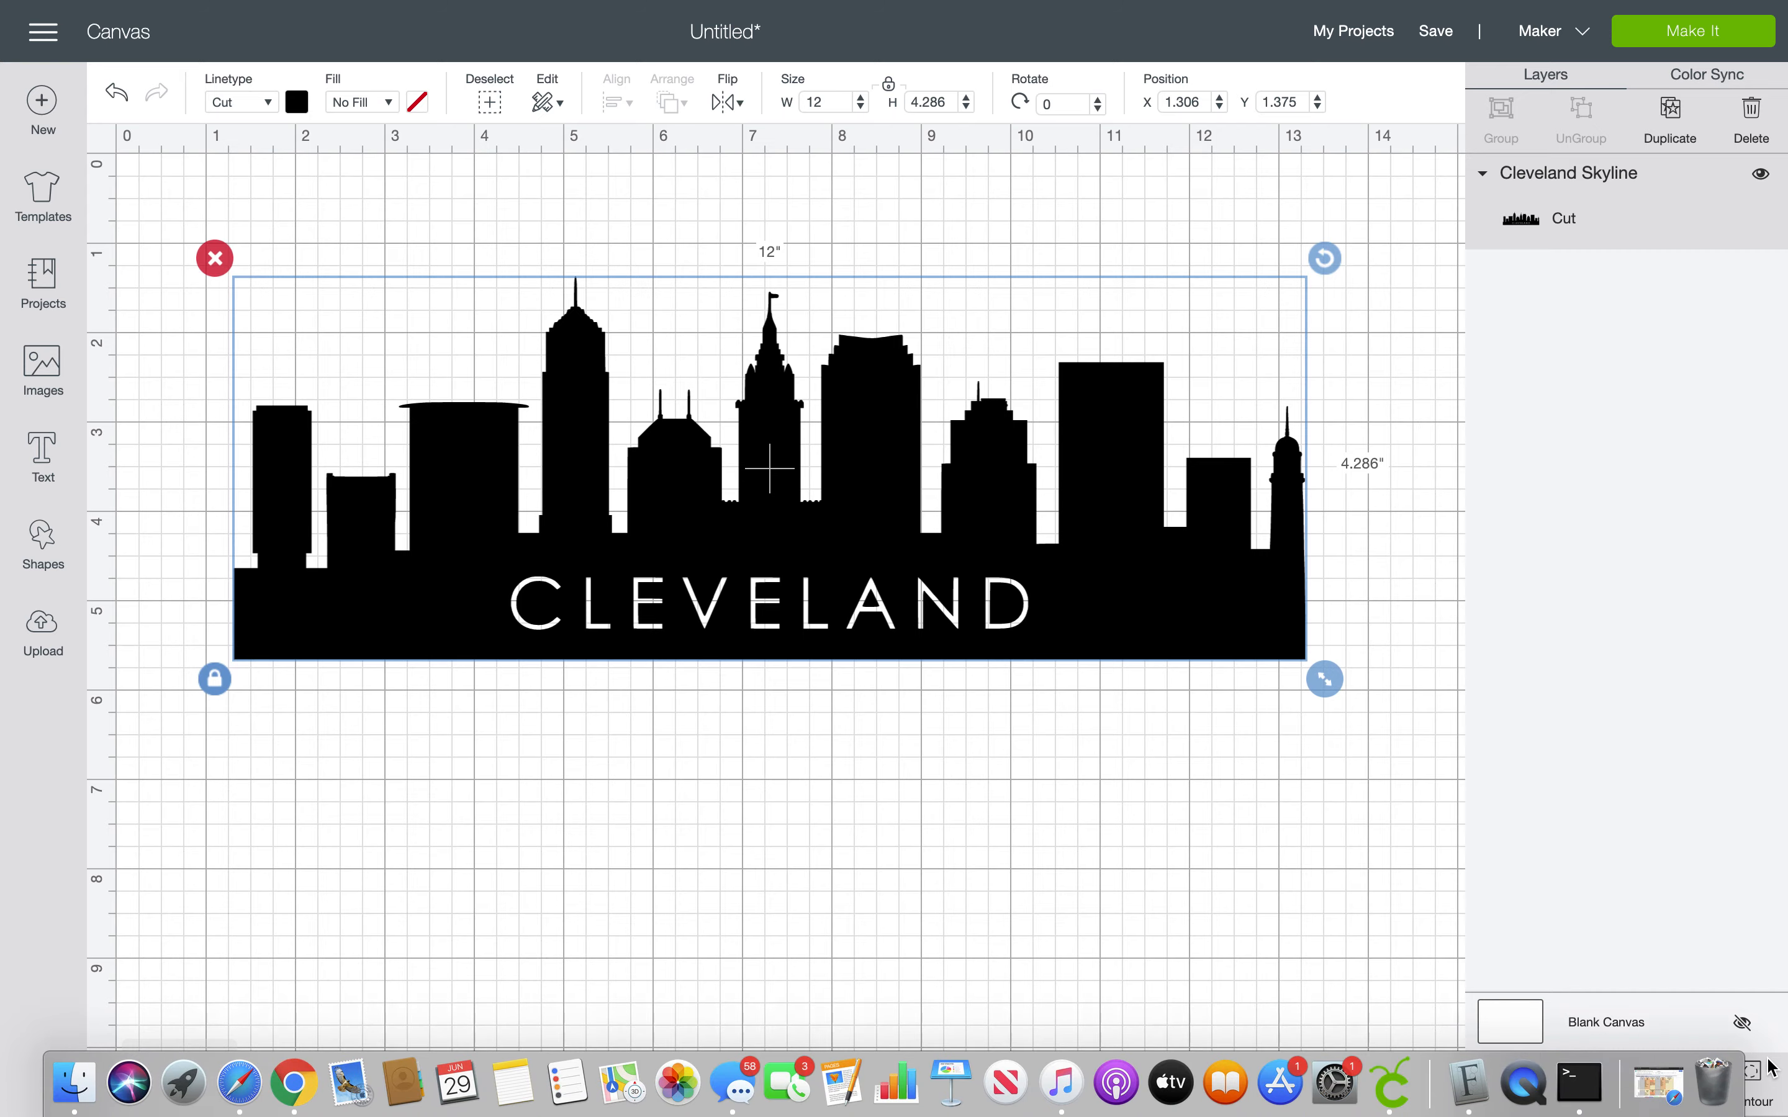
left_click(1754, 1079)
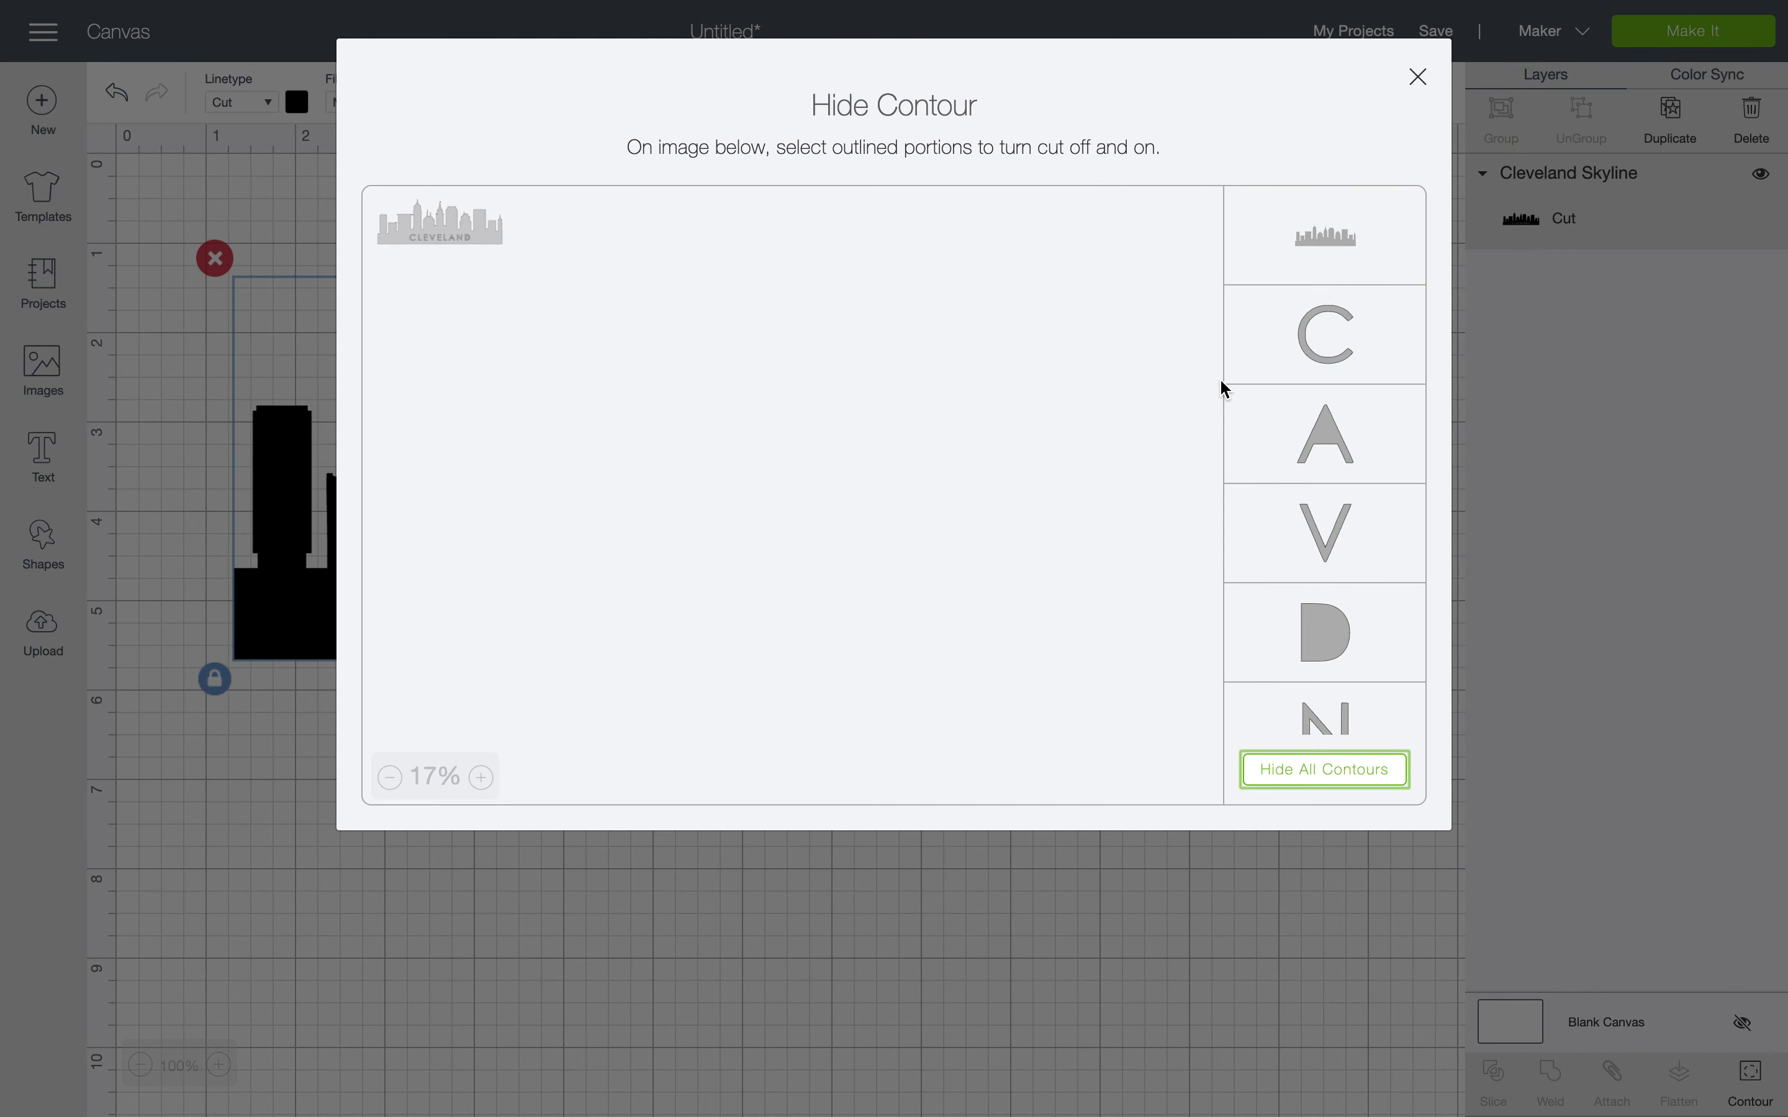
left_click(1279, 271)
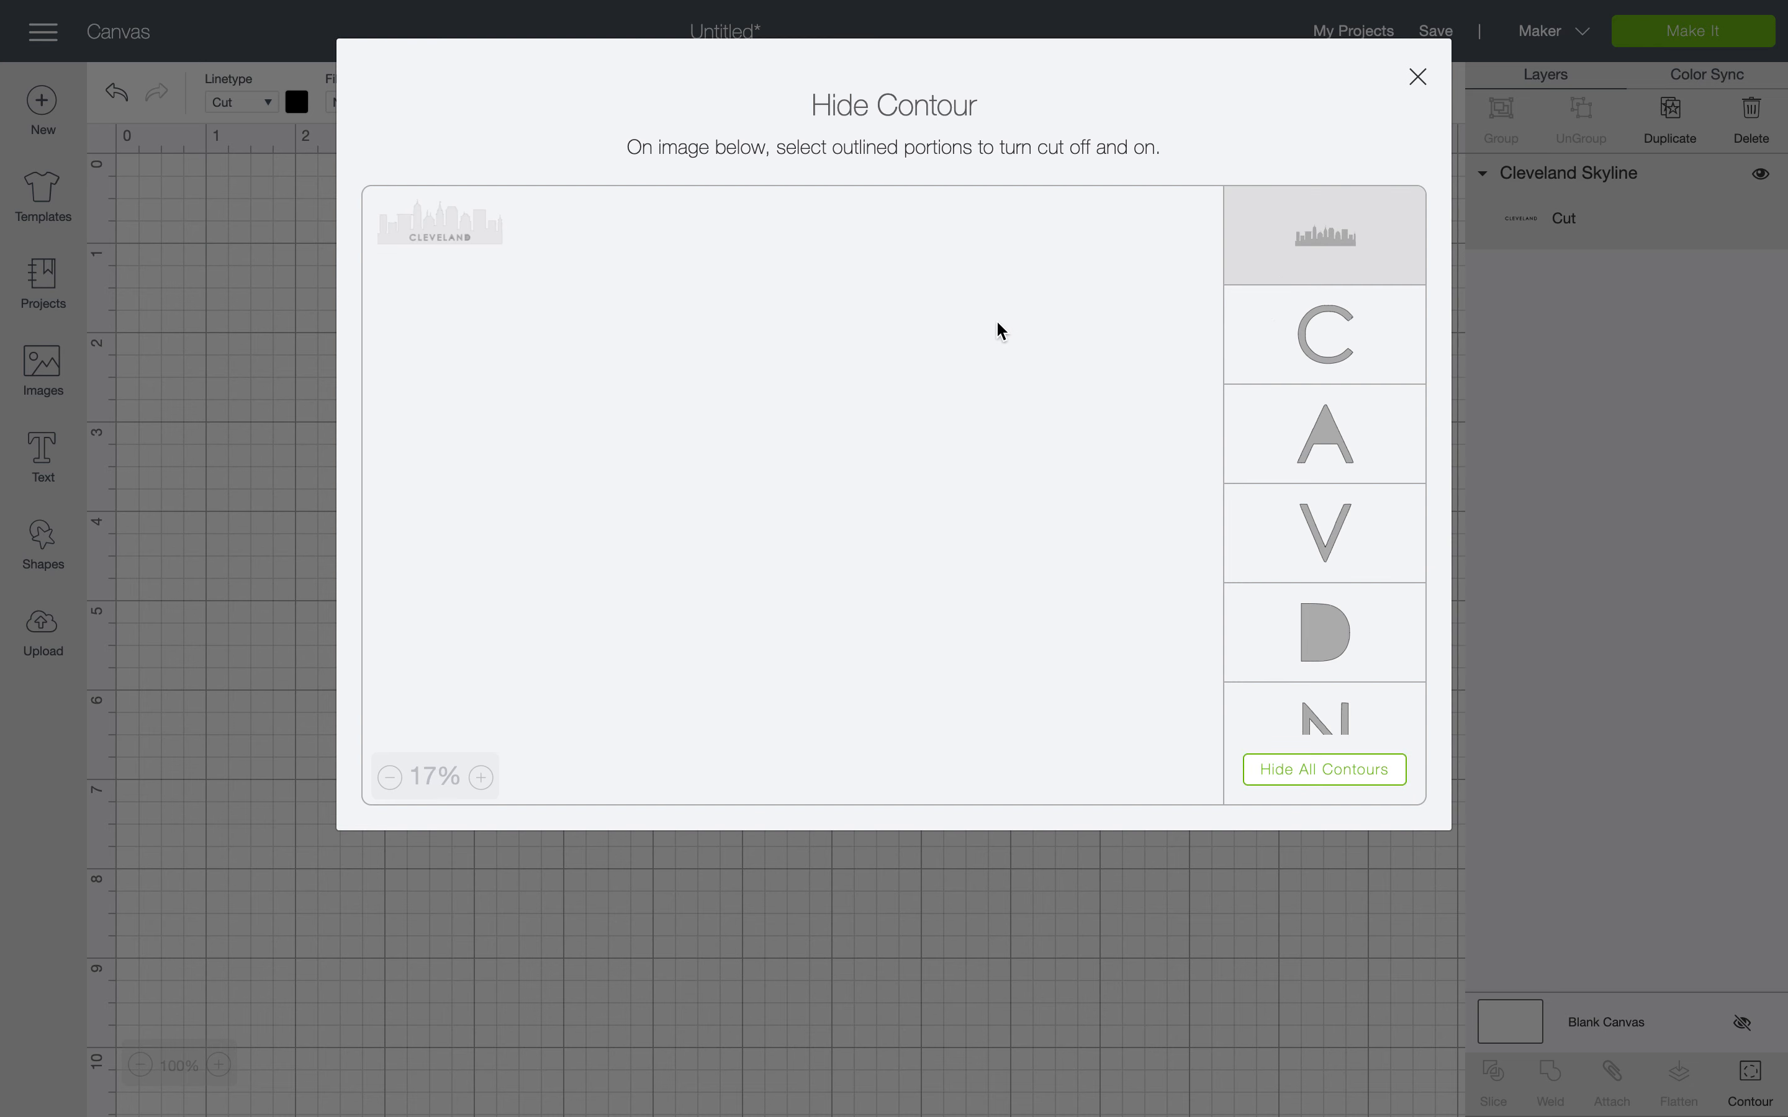
Toggle the whole skyline shape's contour on, off and on again, leaving it turned on
left_click(1304, 261)
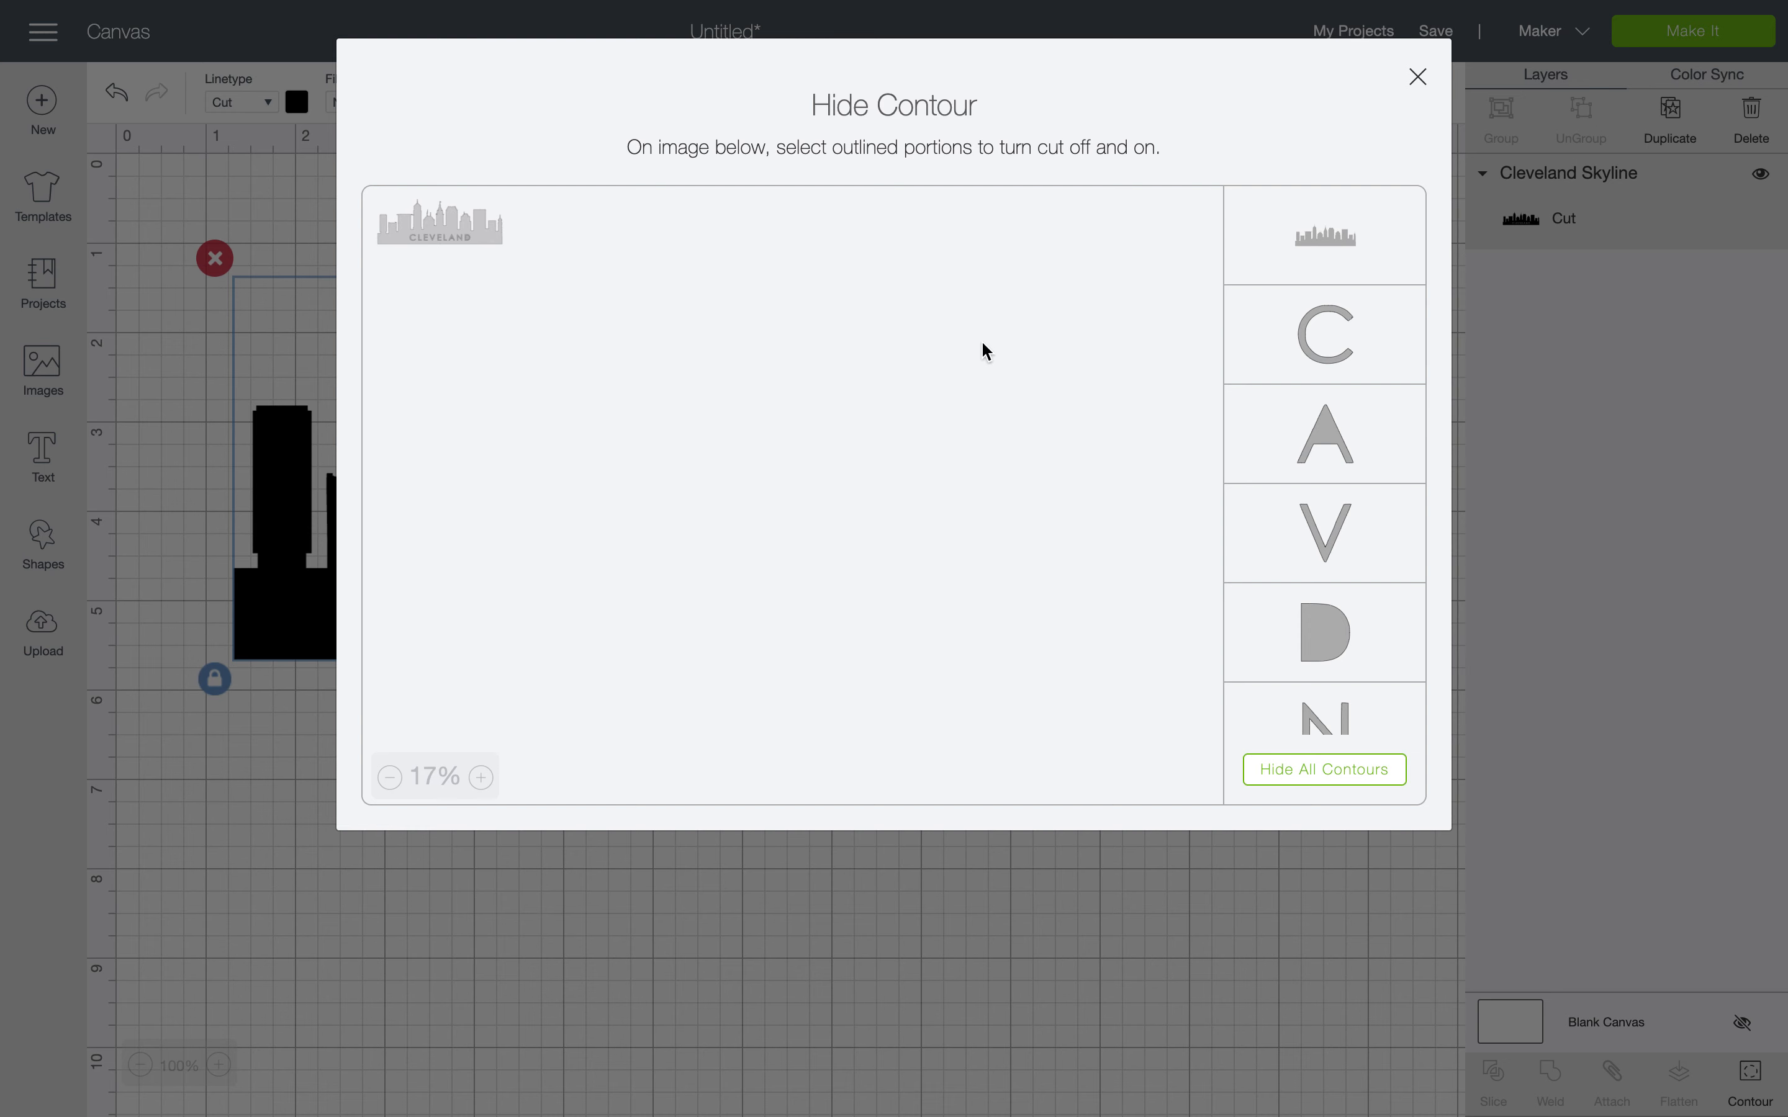
left_click(1313, 246)
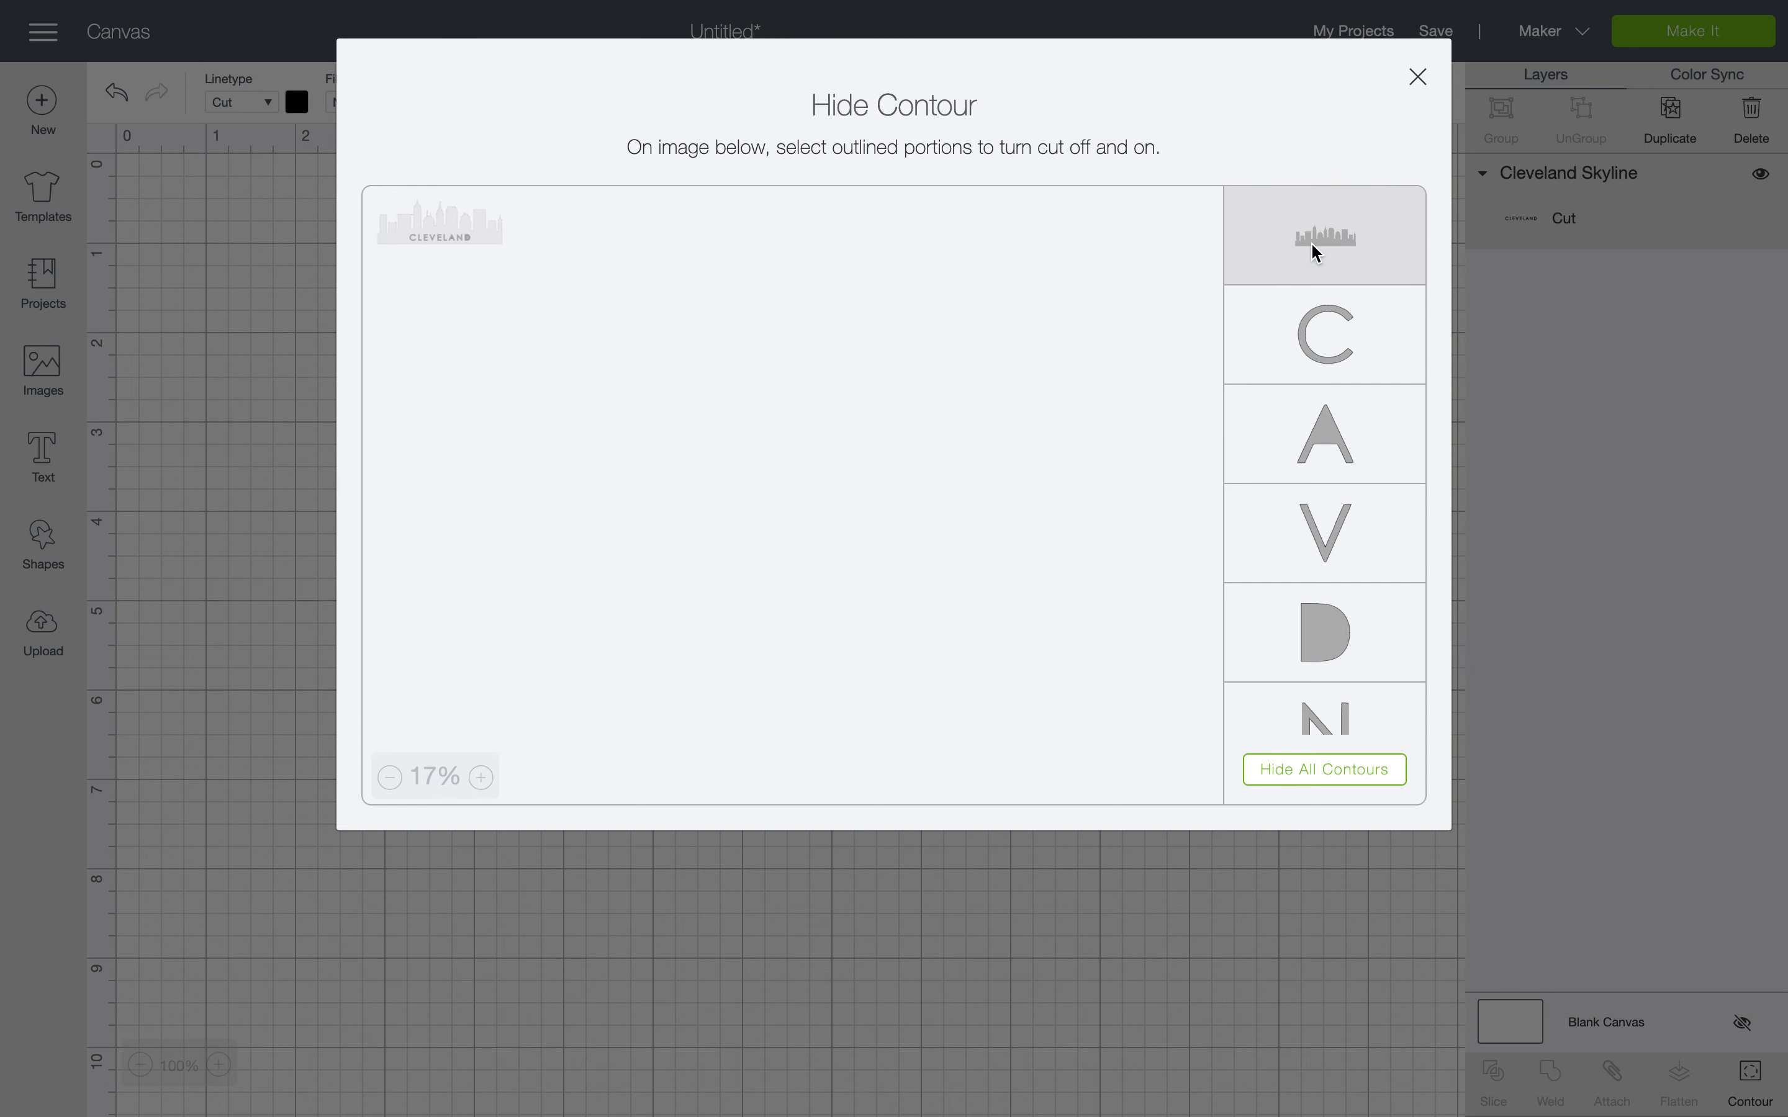
left_click(1311, 246)
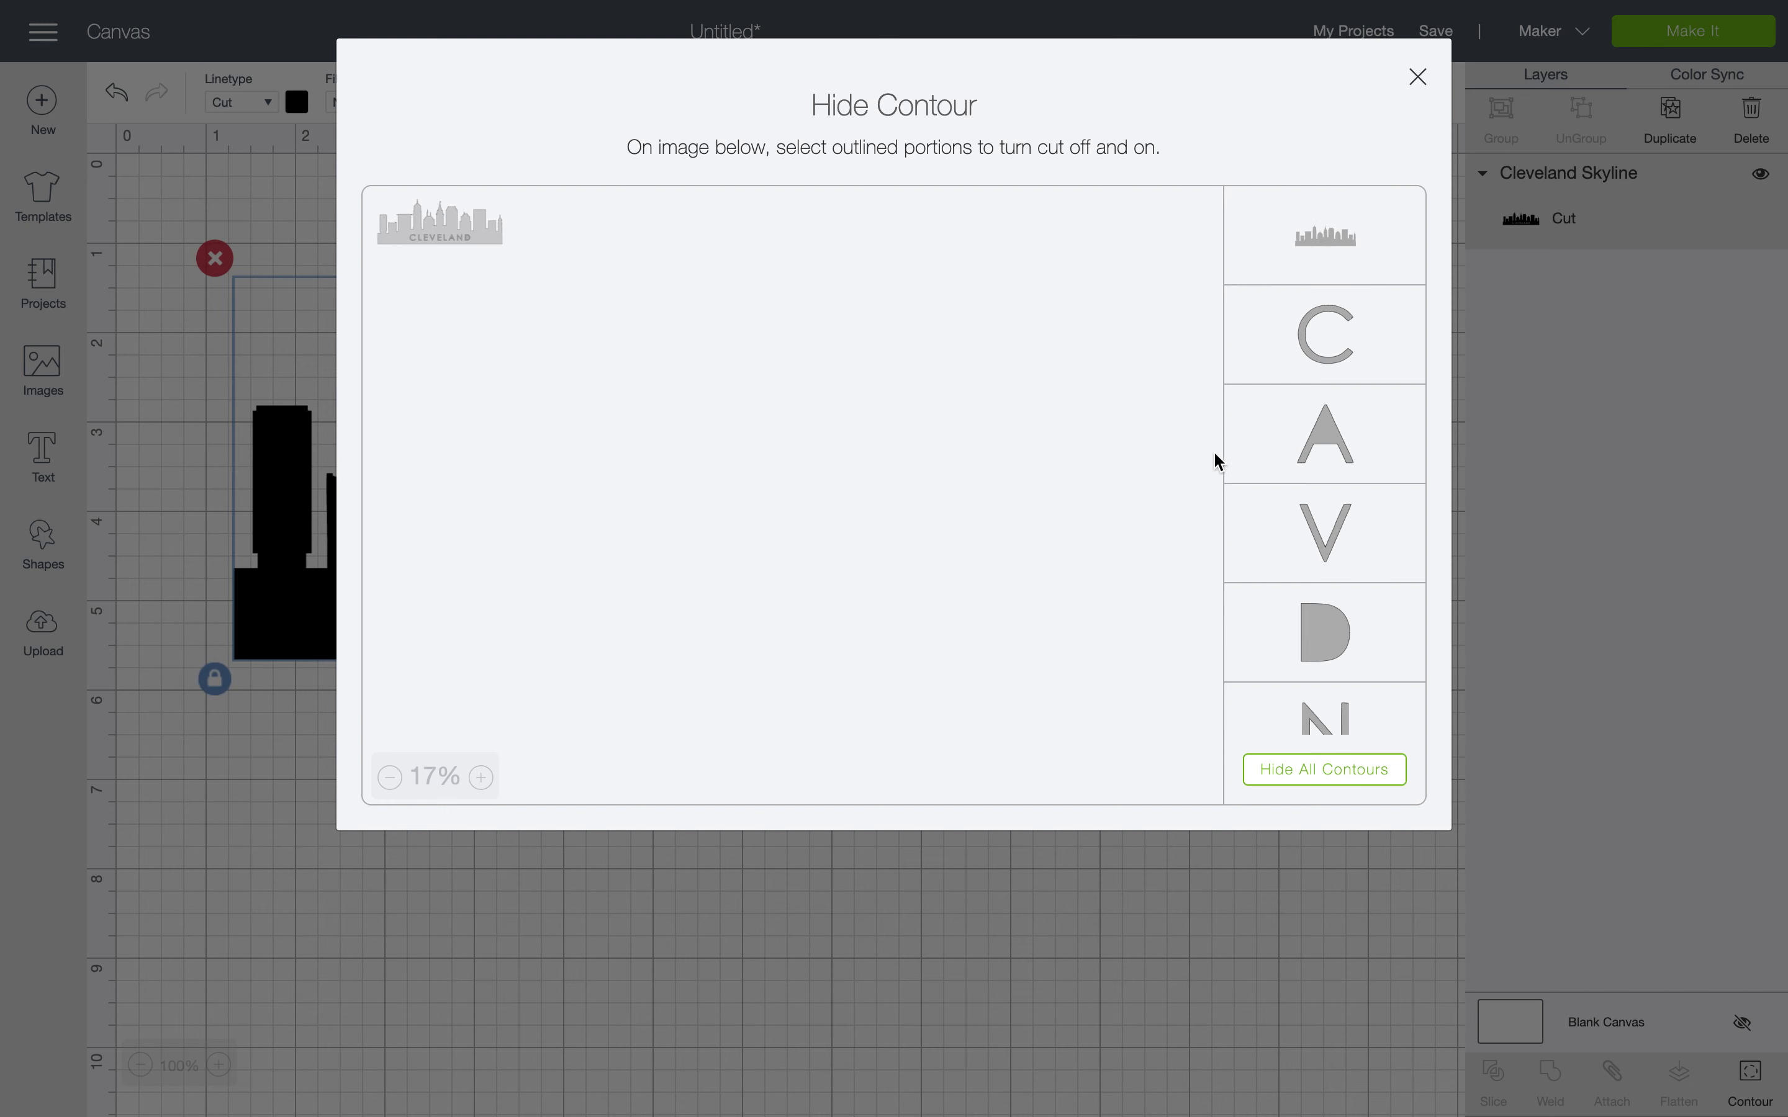
Hide the contours of the letters C, A and V, and hide all remaining contours at once
left_click(1251, 356)
left_click(1258, 403)
left_click(1260, 527)
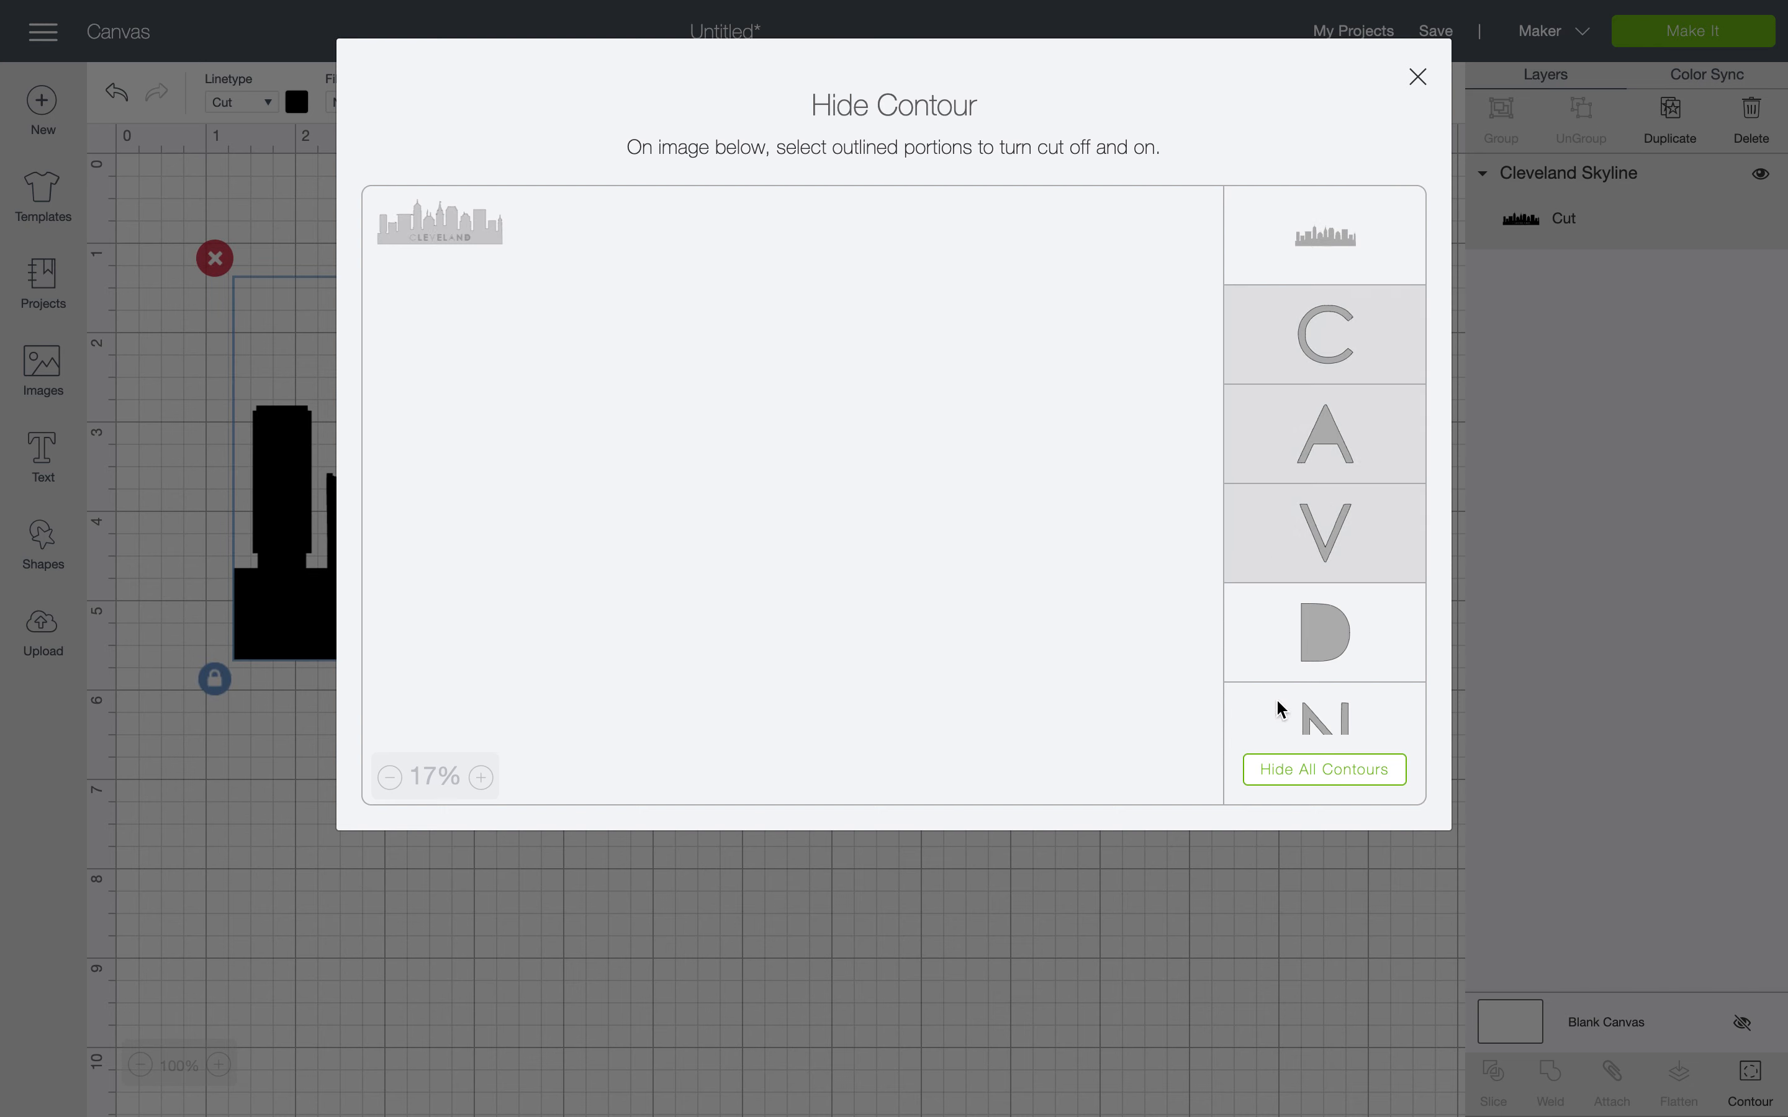
left_click(1287, 772)
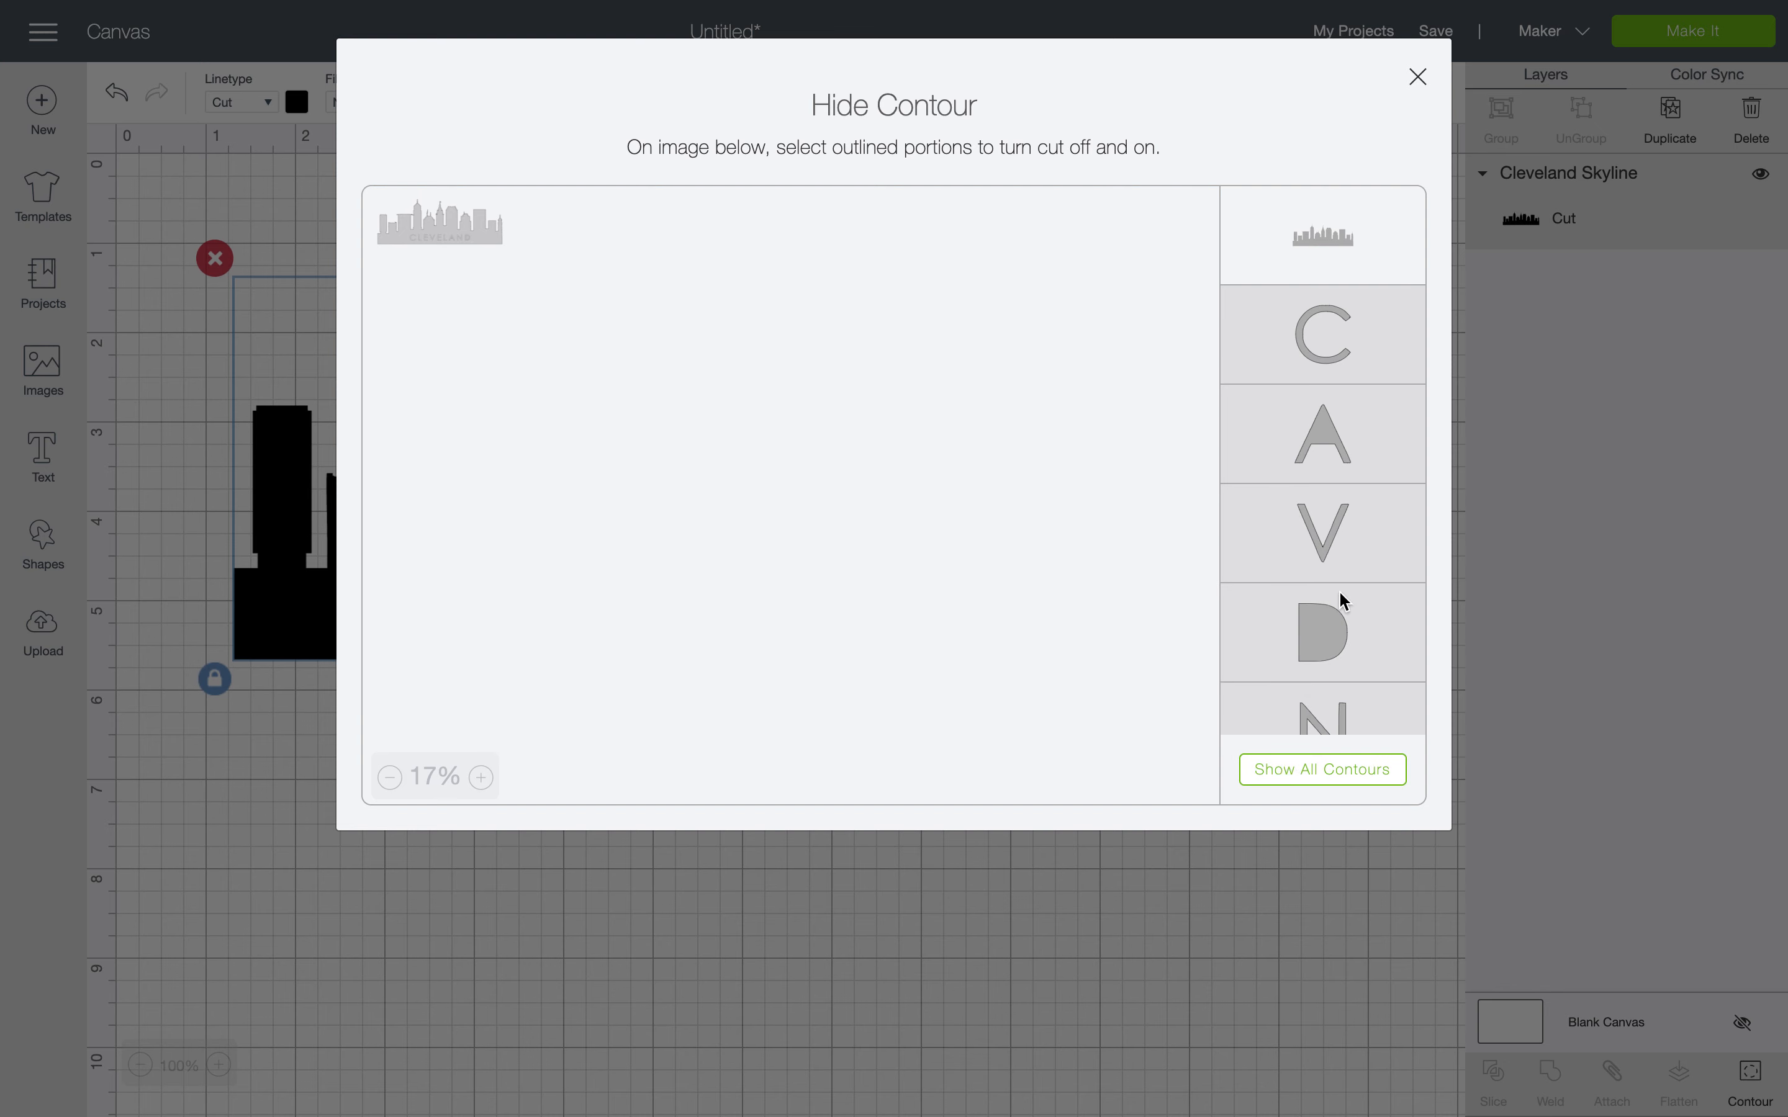
Look through the contour list, show all contours, hide them all again and close the Hide Contour window
scroll(1340, 594, "down", 6)
scroll(1340, 593, "up", 7)
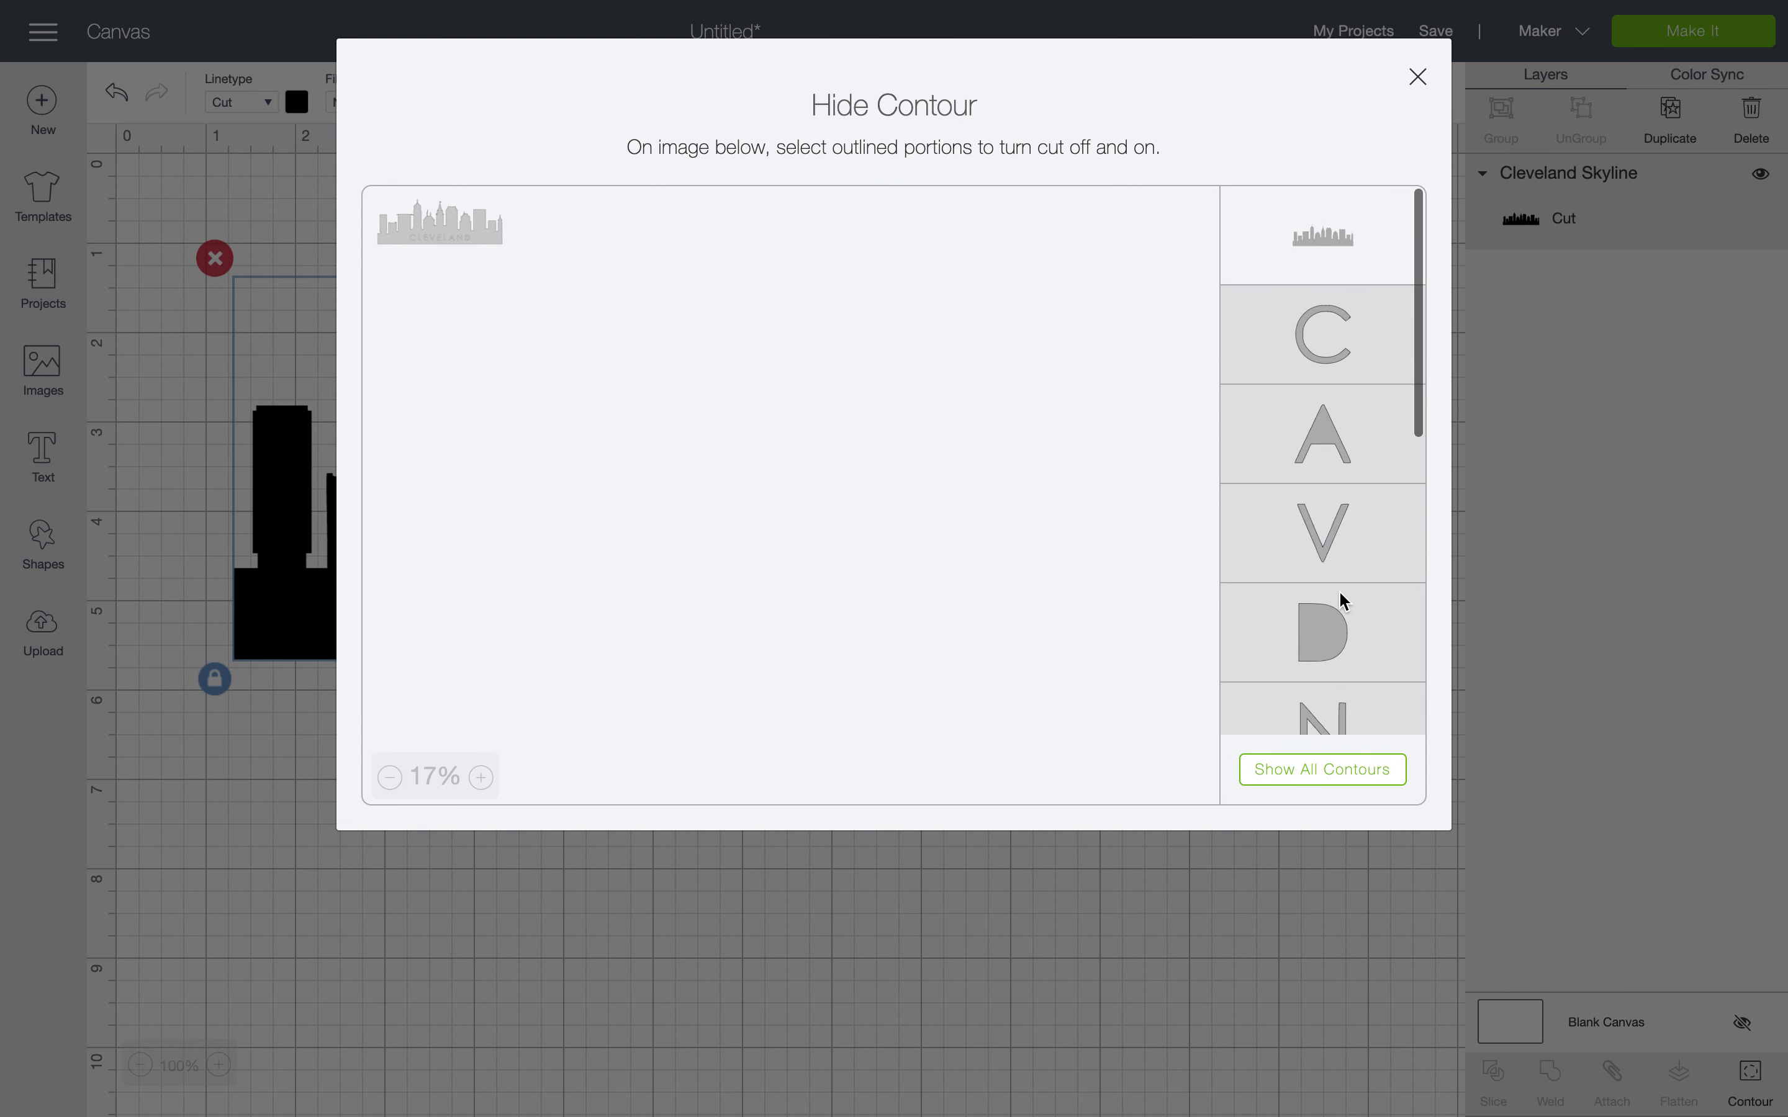
scroll(1332, 691, "down", 6)
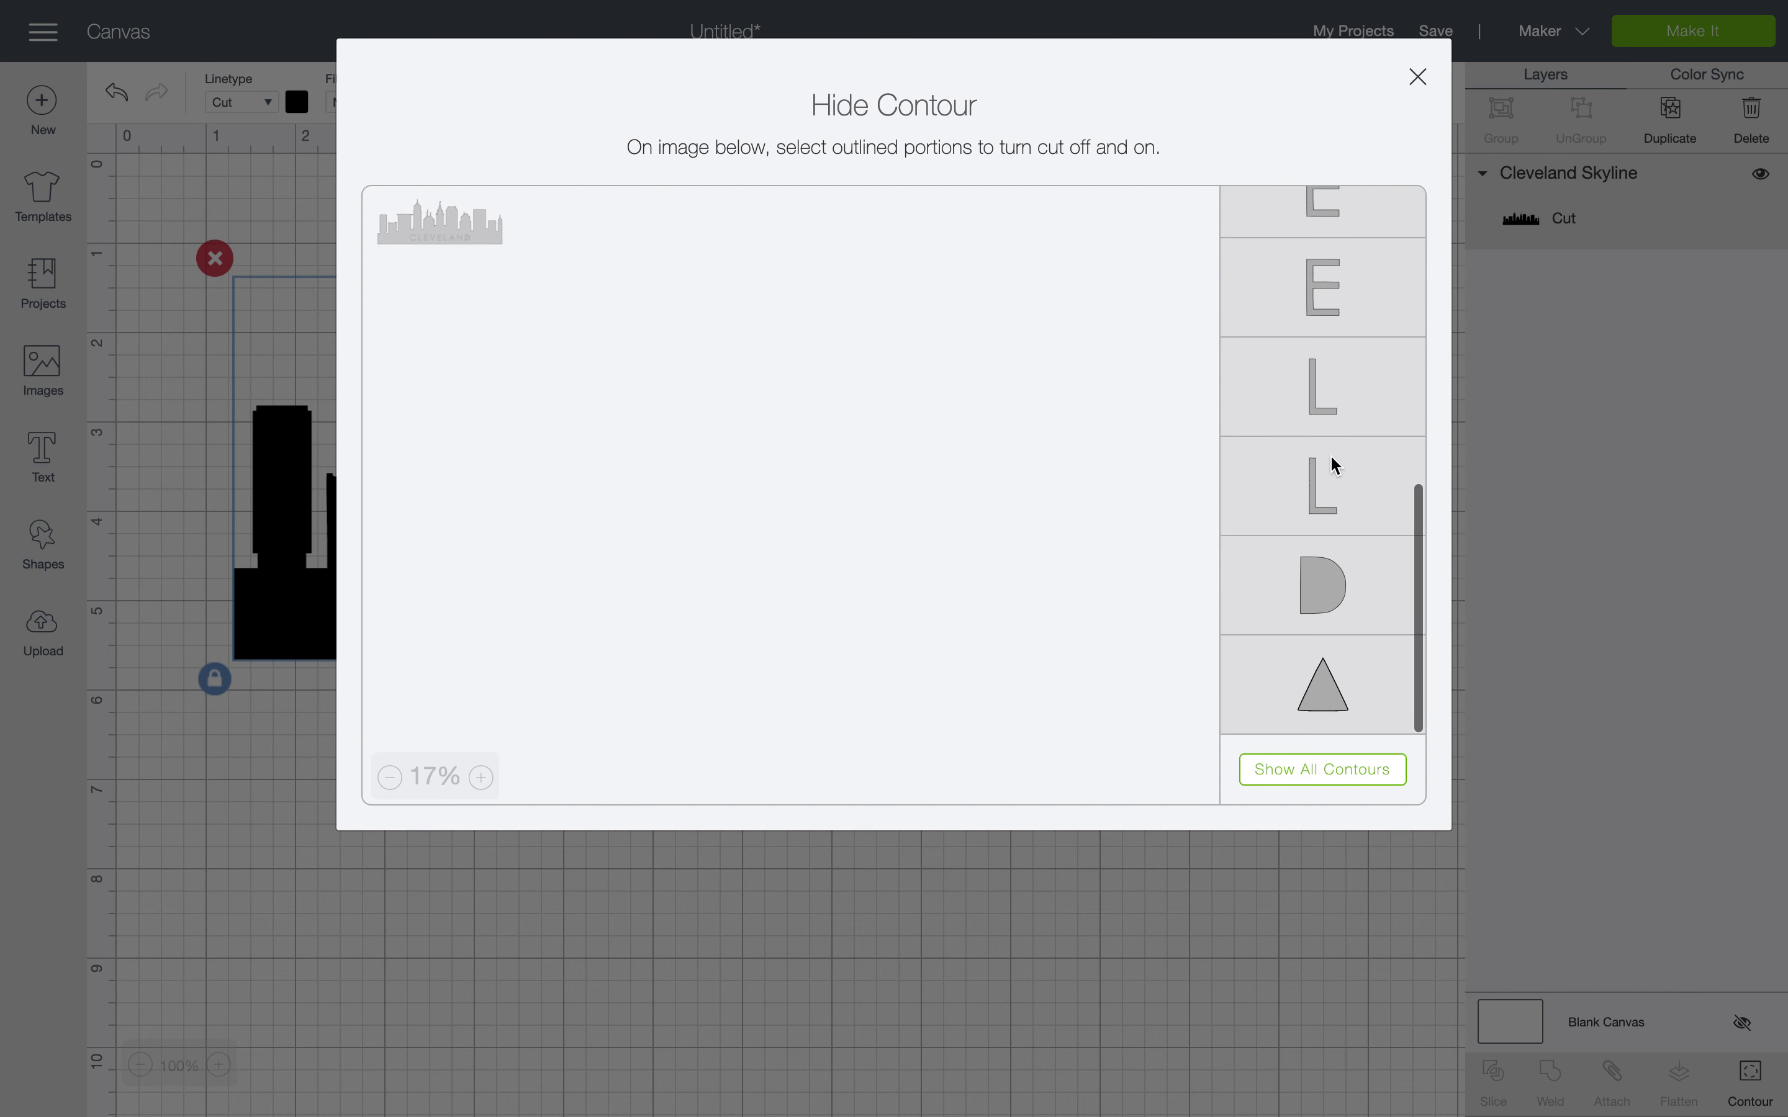
scroll(1325, 687, "up", 7)
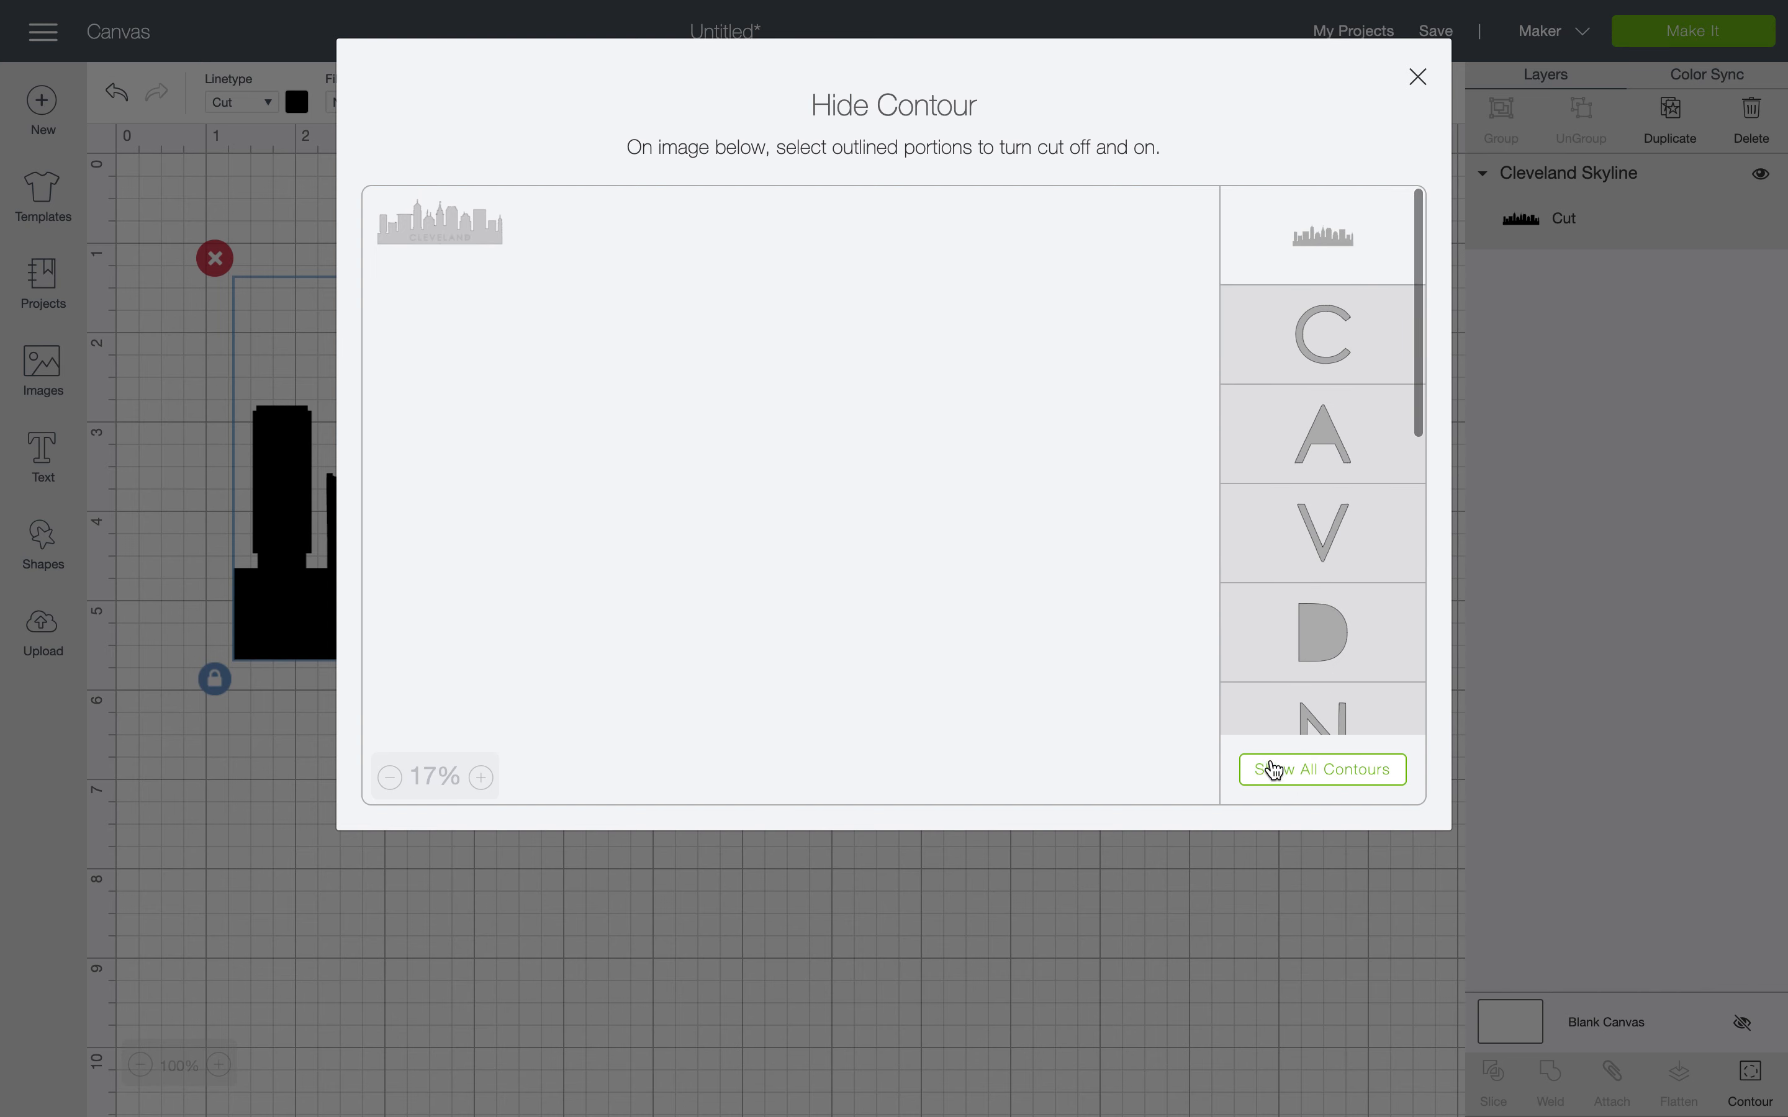
left_click(1305, 776)
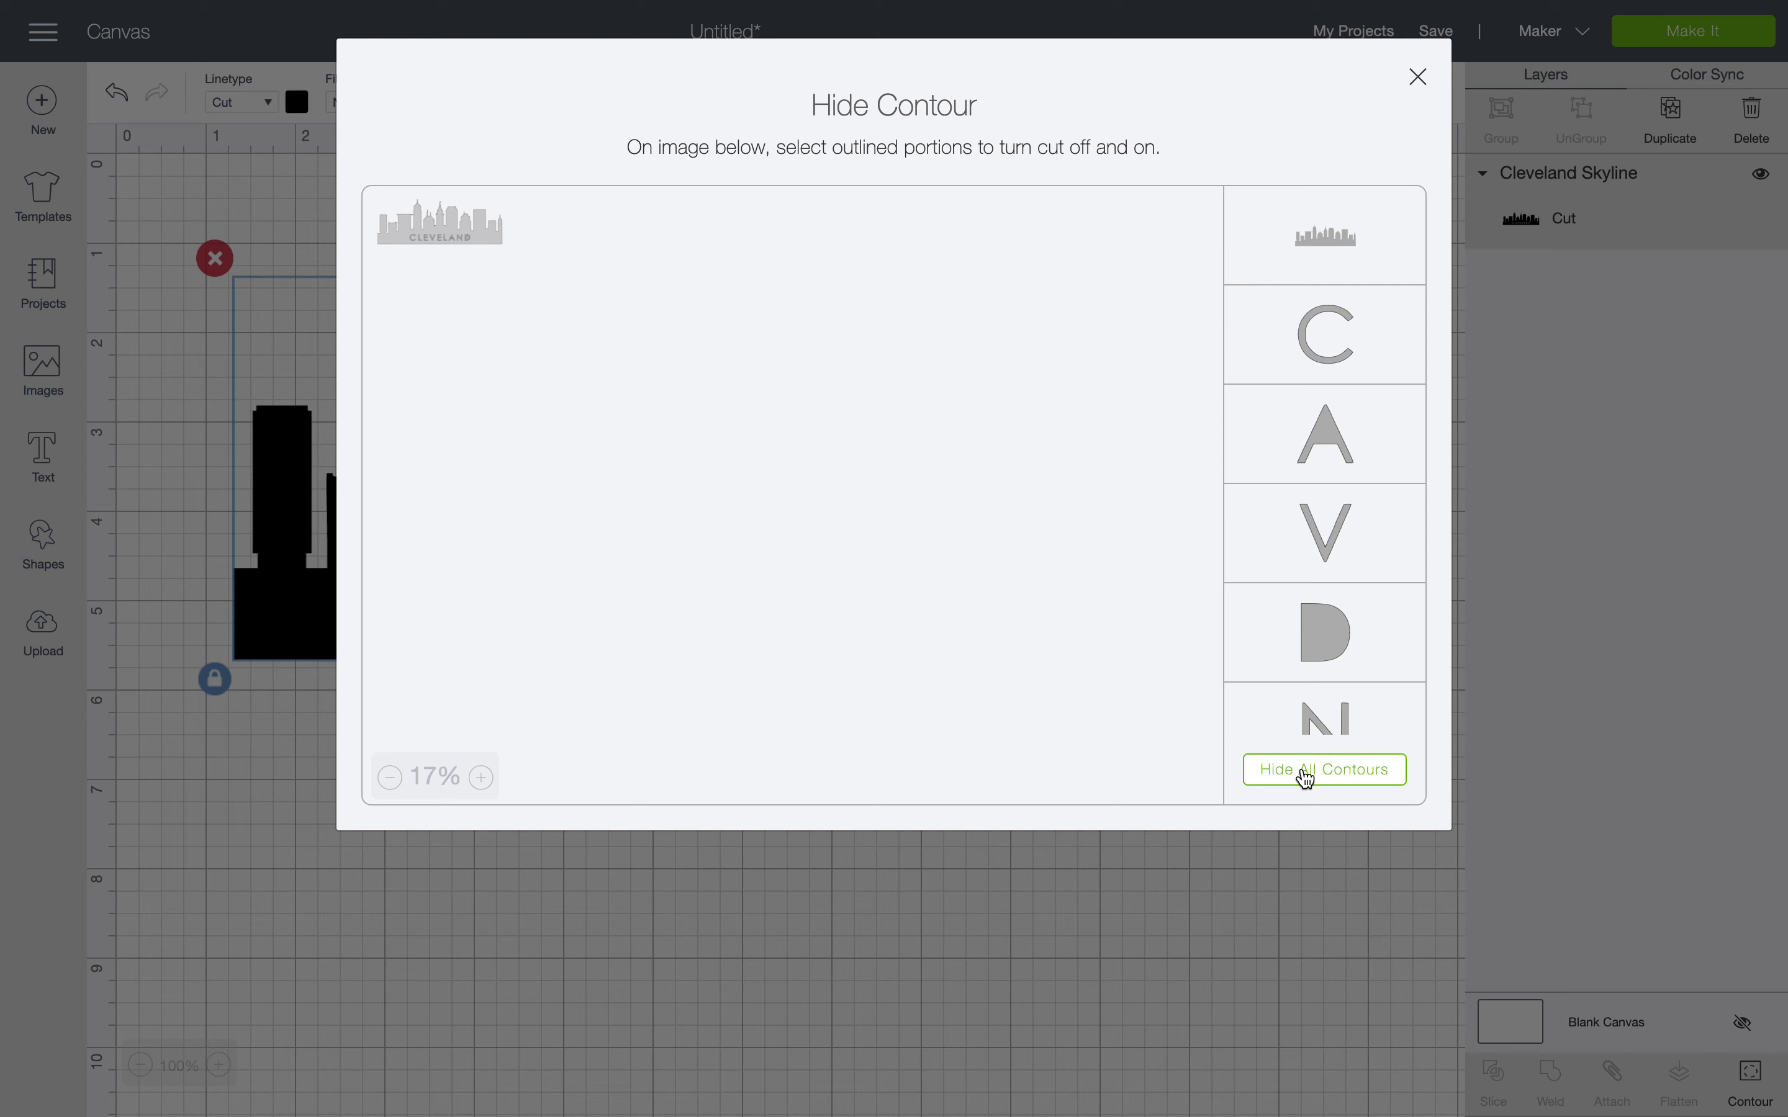
left_click(1189, 894)
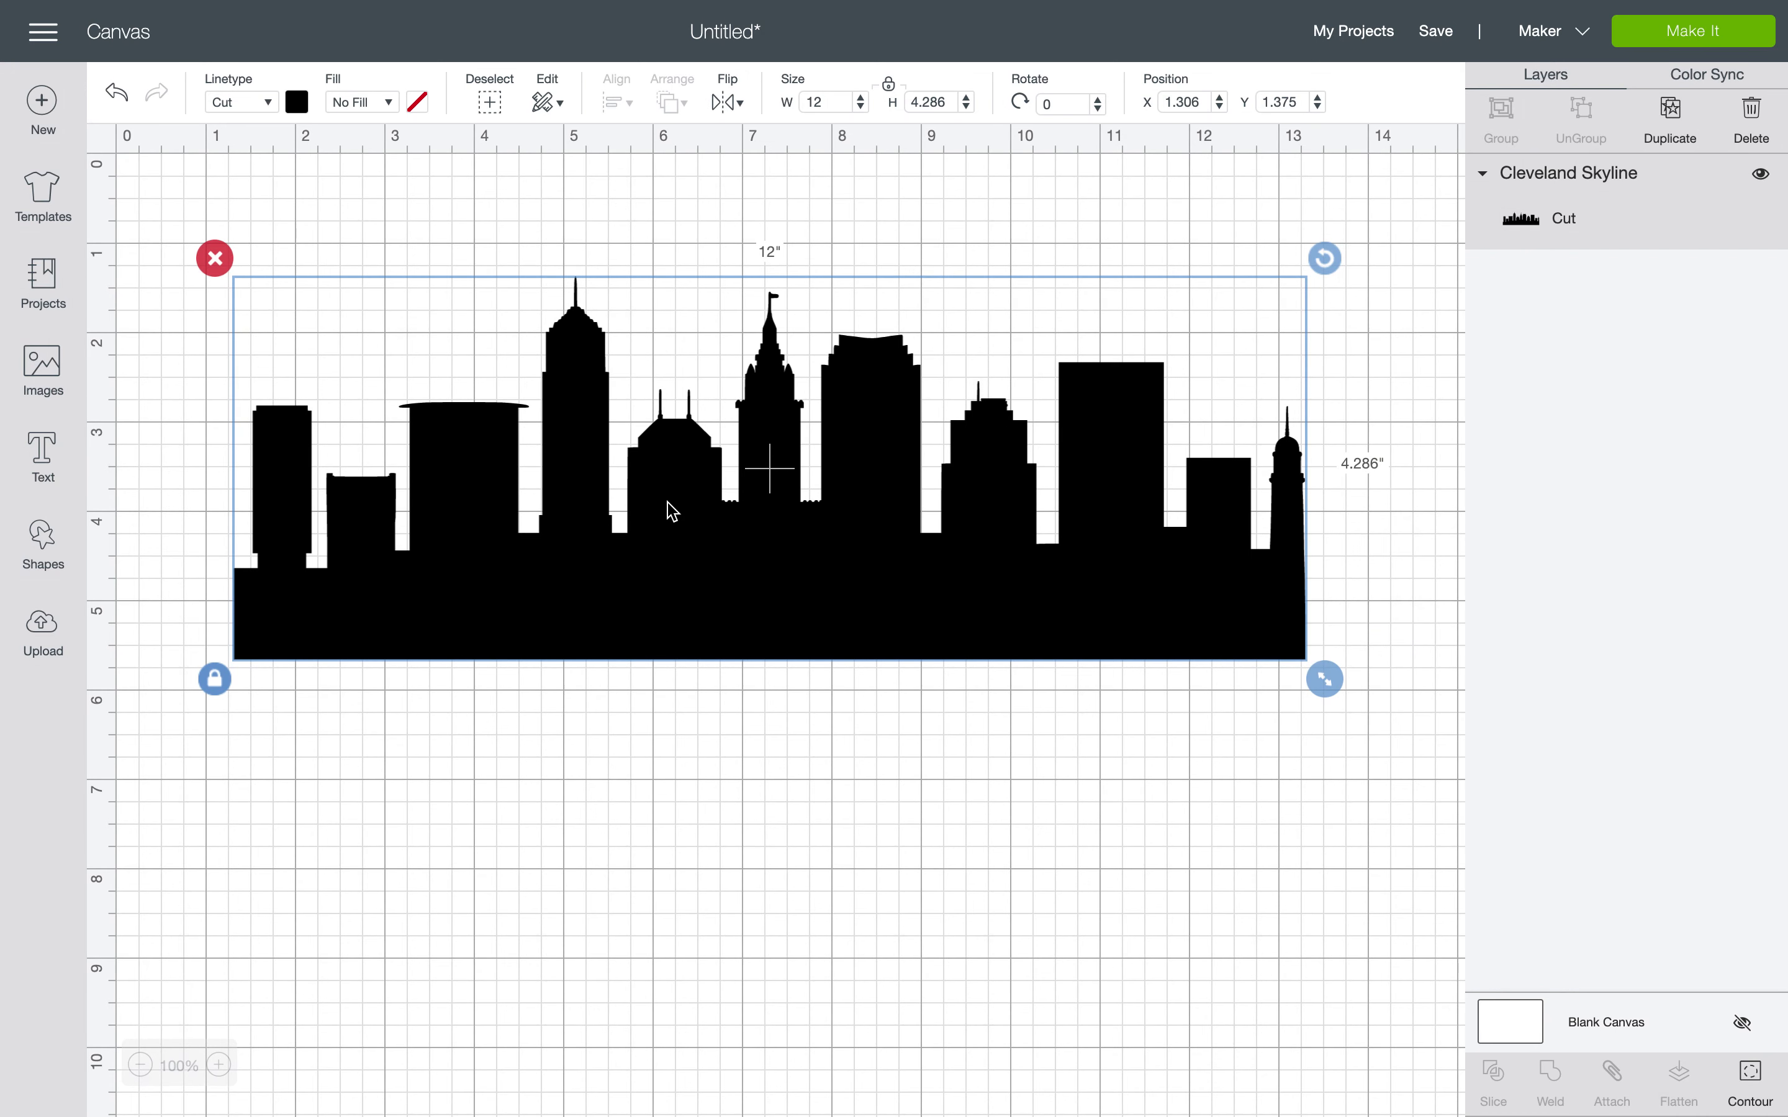
Move the Cleveland skyline up to about X 1.32, Y 1.04
left_click_drag(667, 520, 669, 544)
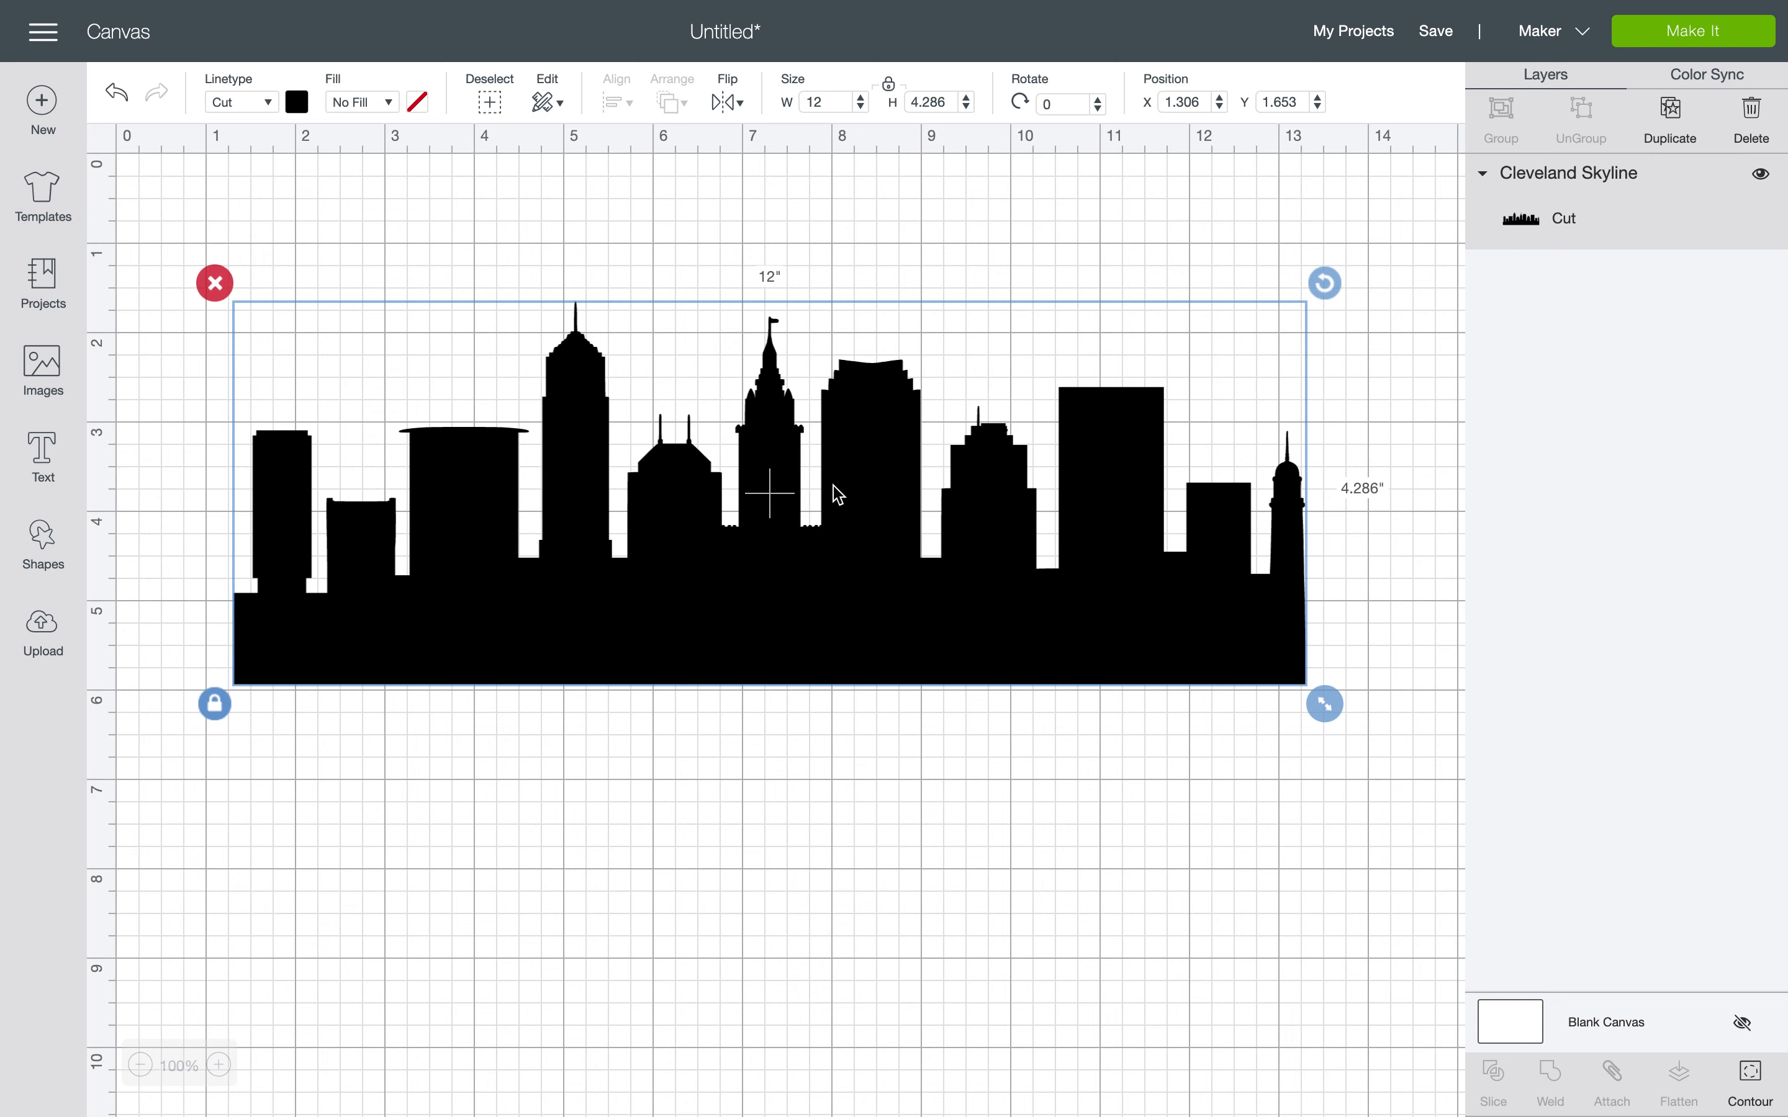
left_click_drag(837, 493, 838, 439)
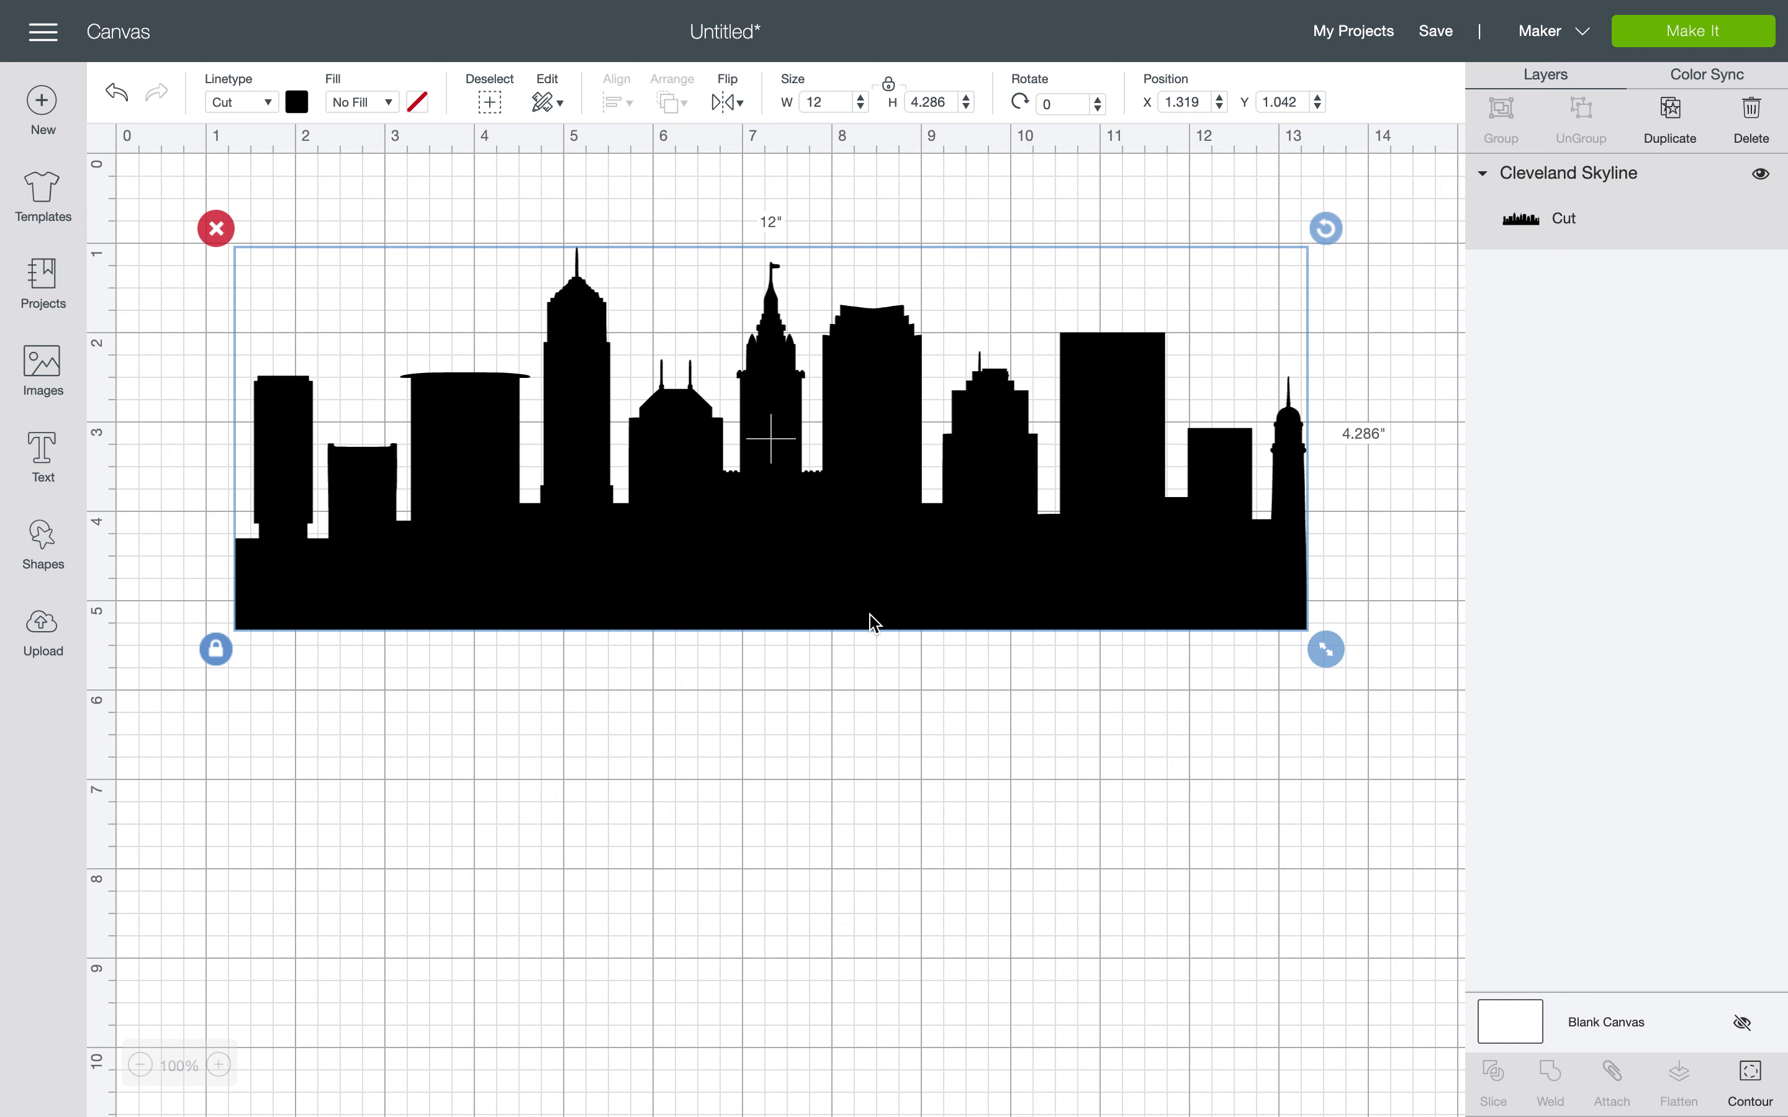
Insert the uploaded rainbow pride image, placing it below the skyline and enlarging it to about 6.6 × 4.4 inches
left_click(42, 629)
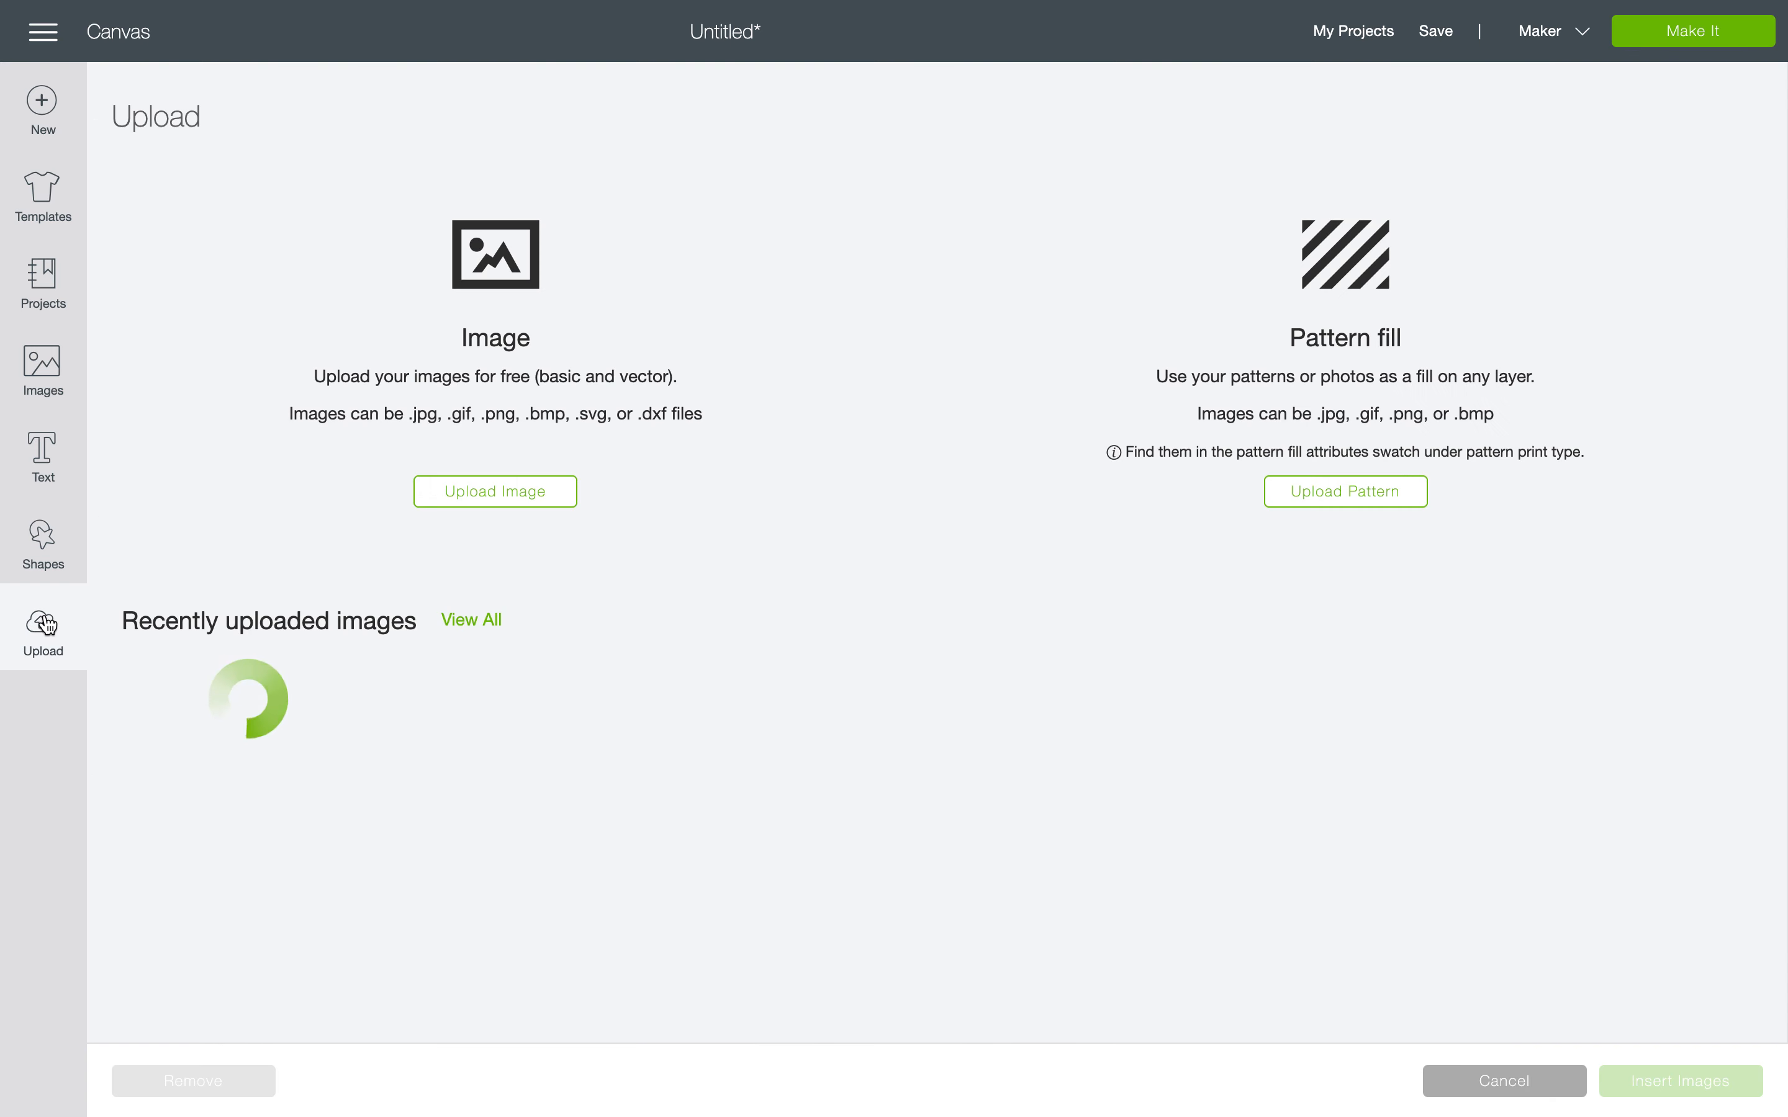
scroll(393, 711, "down", 3)
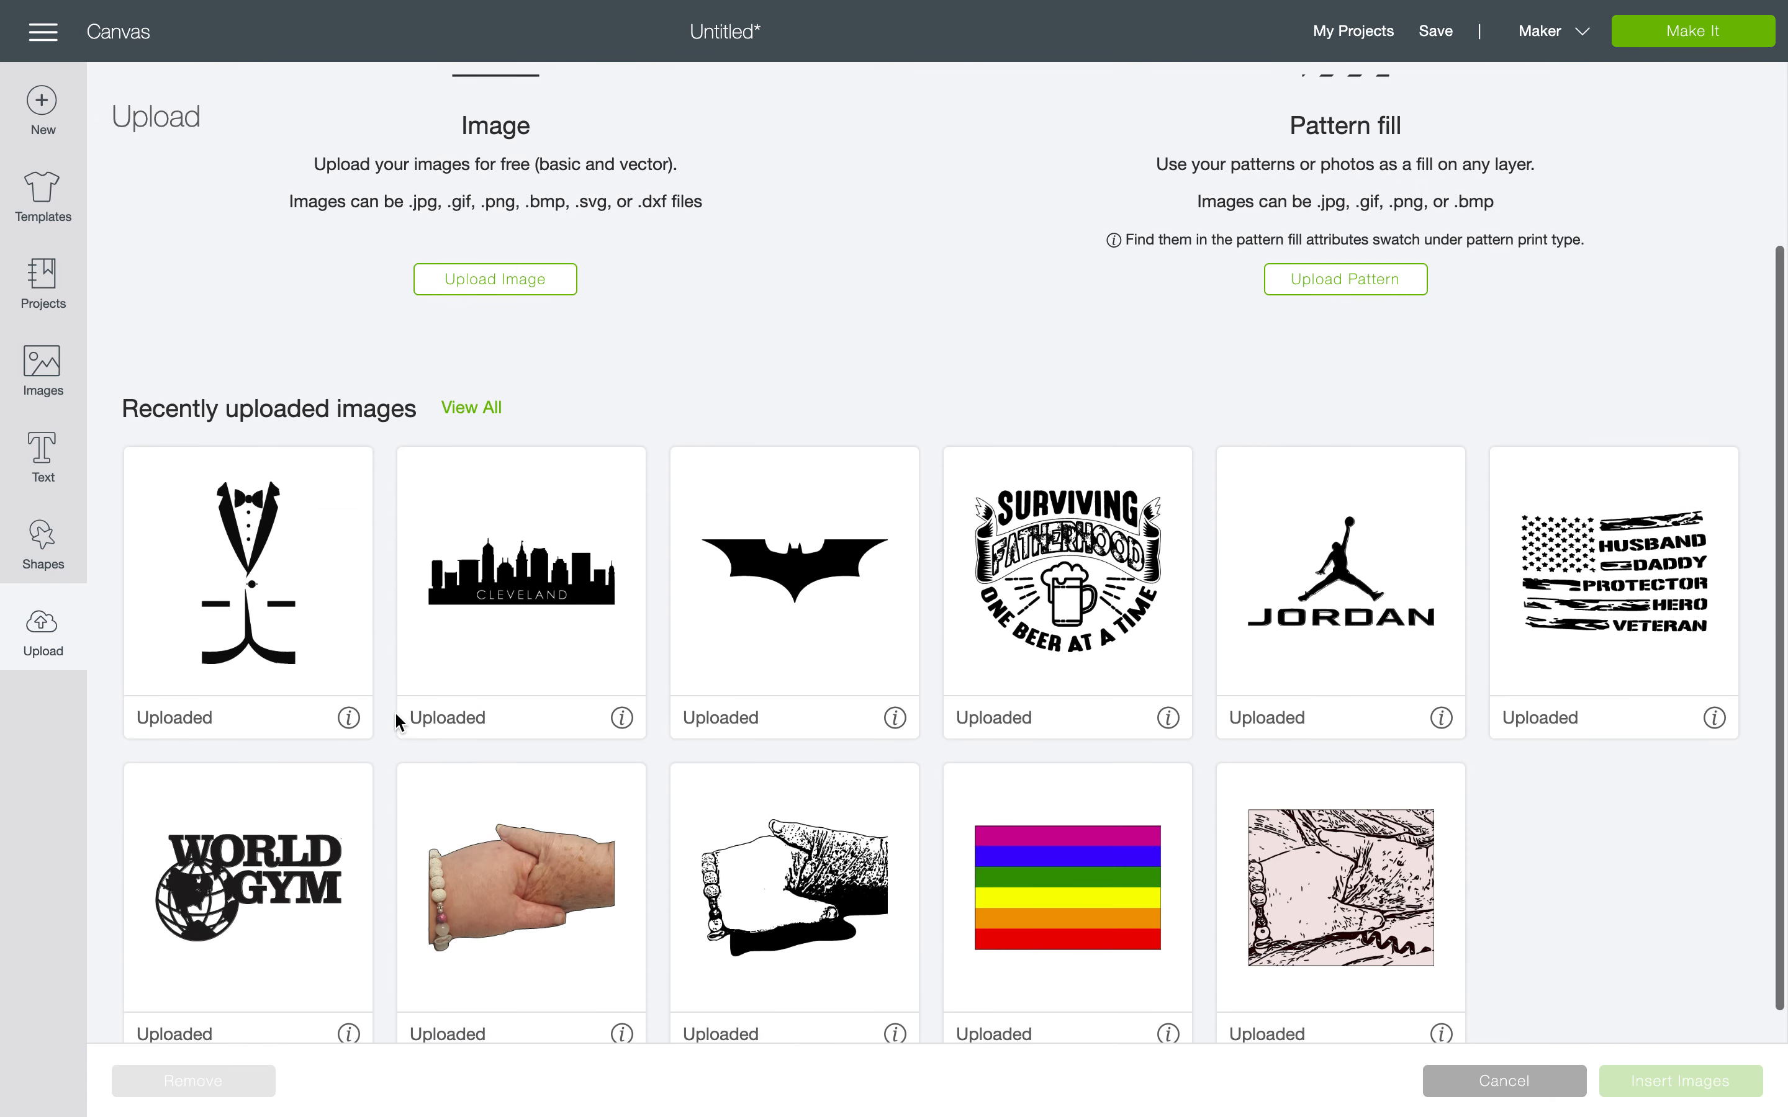
left_click(1068, 920)
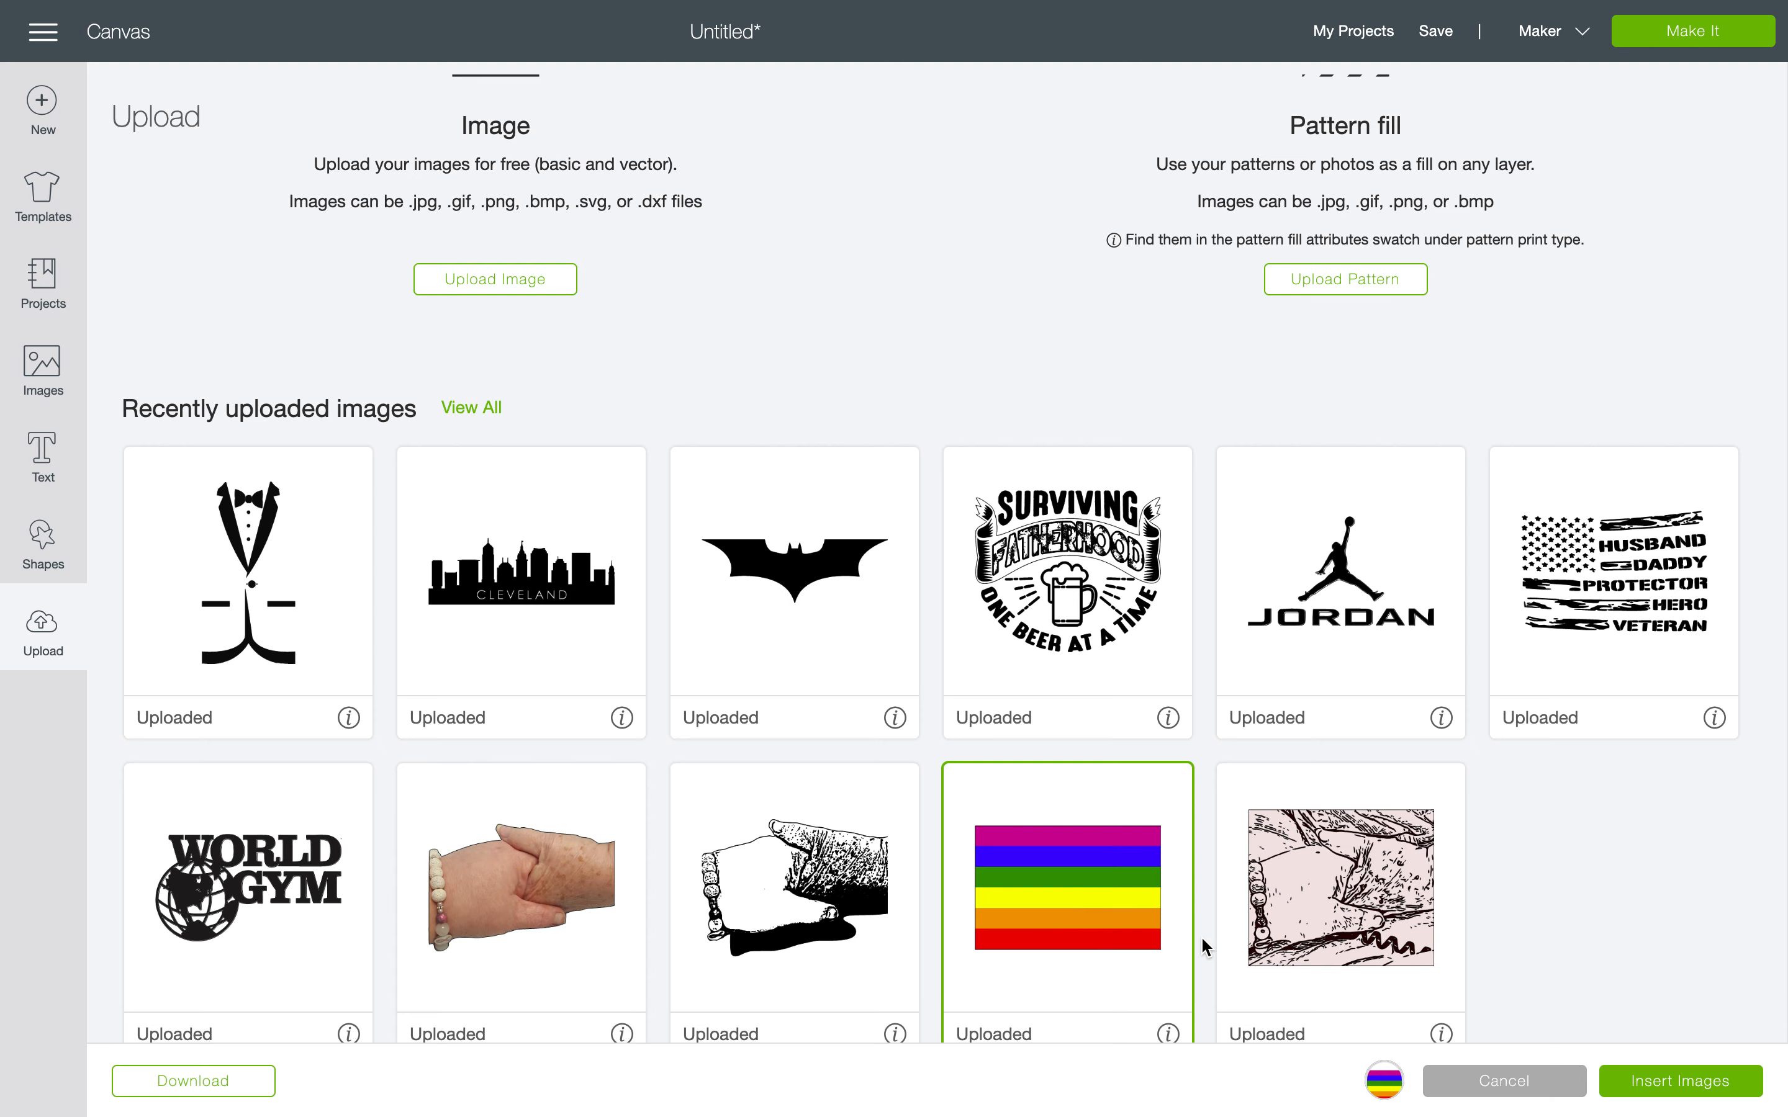
left_click(1665, 1090)
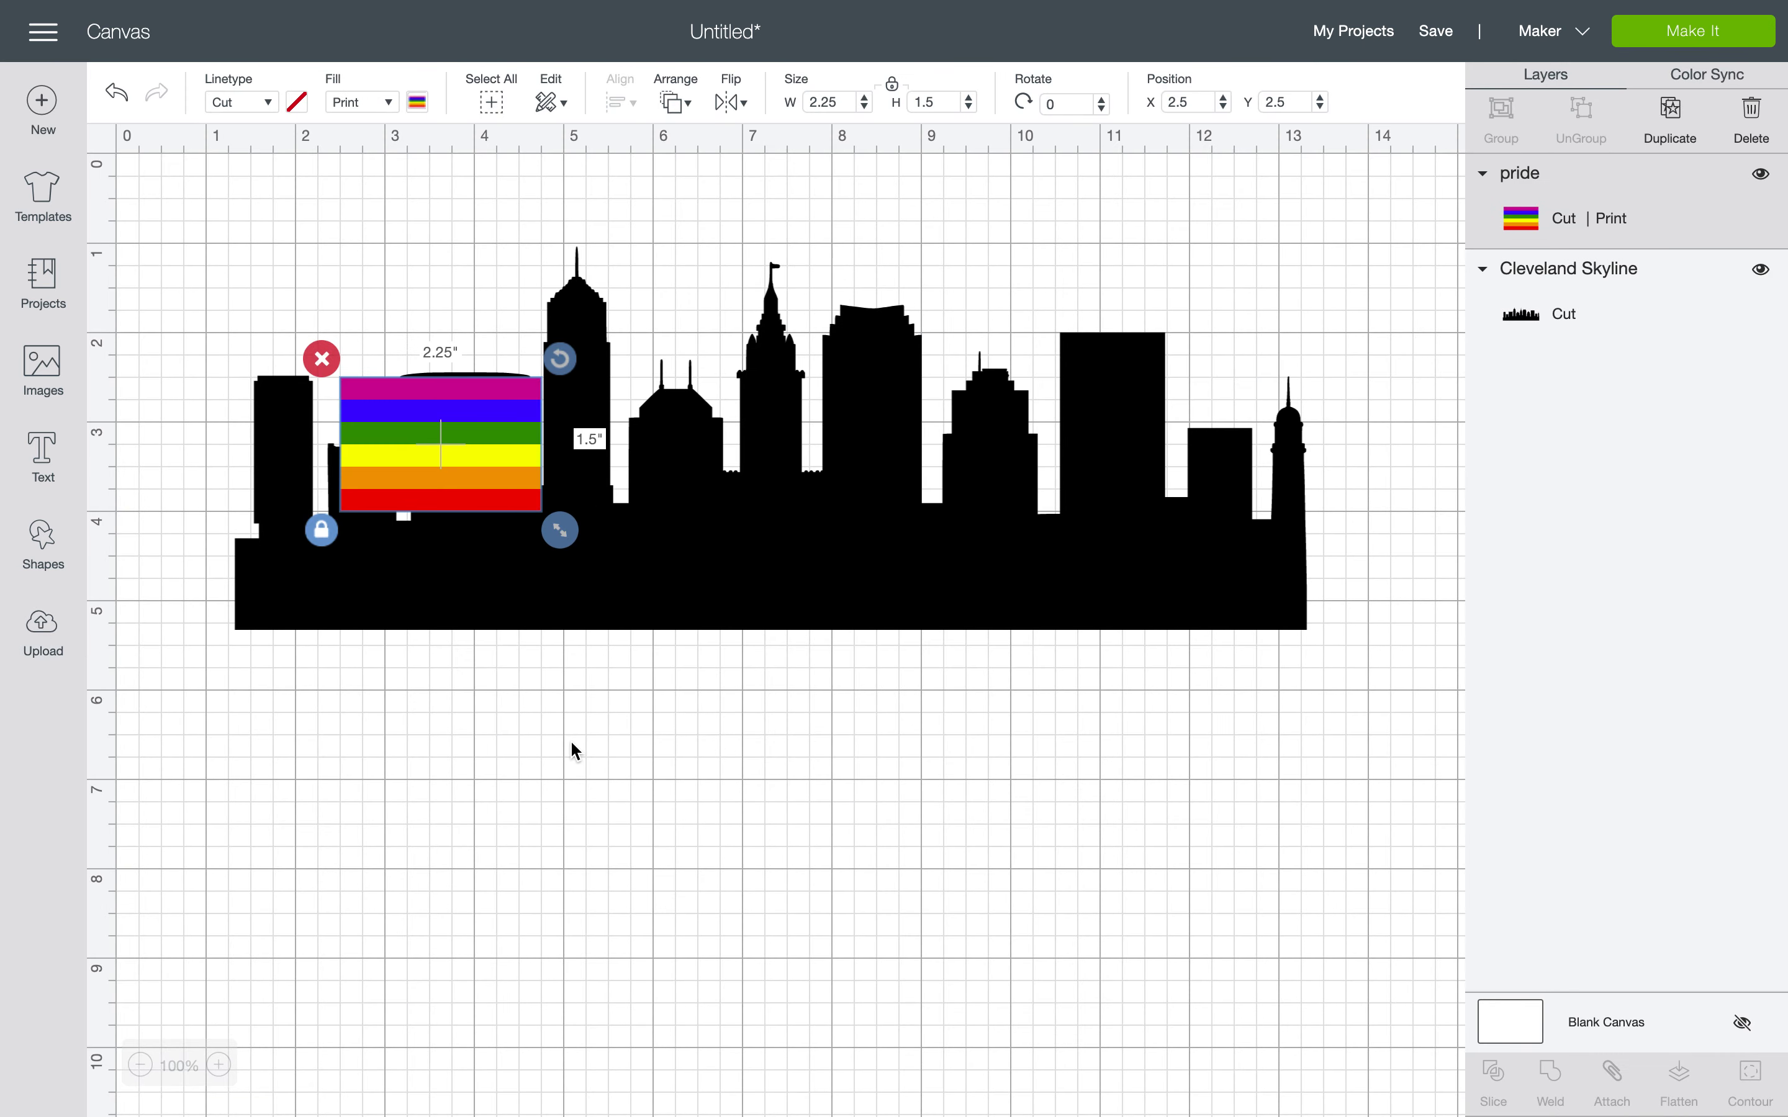
left_click_drag(451, 469, 524, 787)
left_click_drag(632, 846, 1021, 940)
left_click_drag(754, 881, 730, 835)
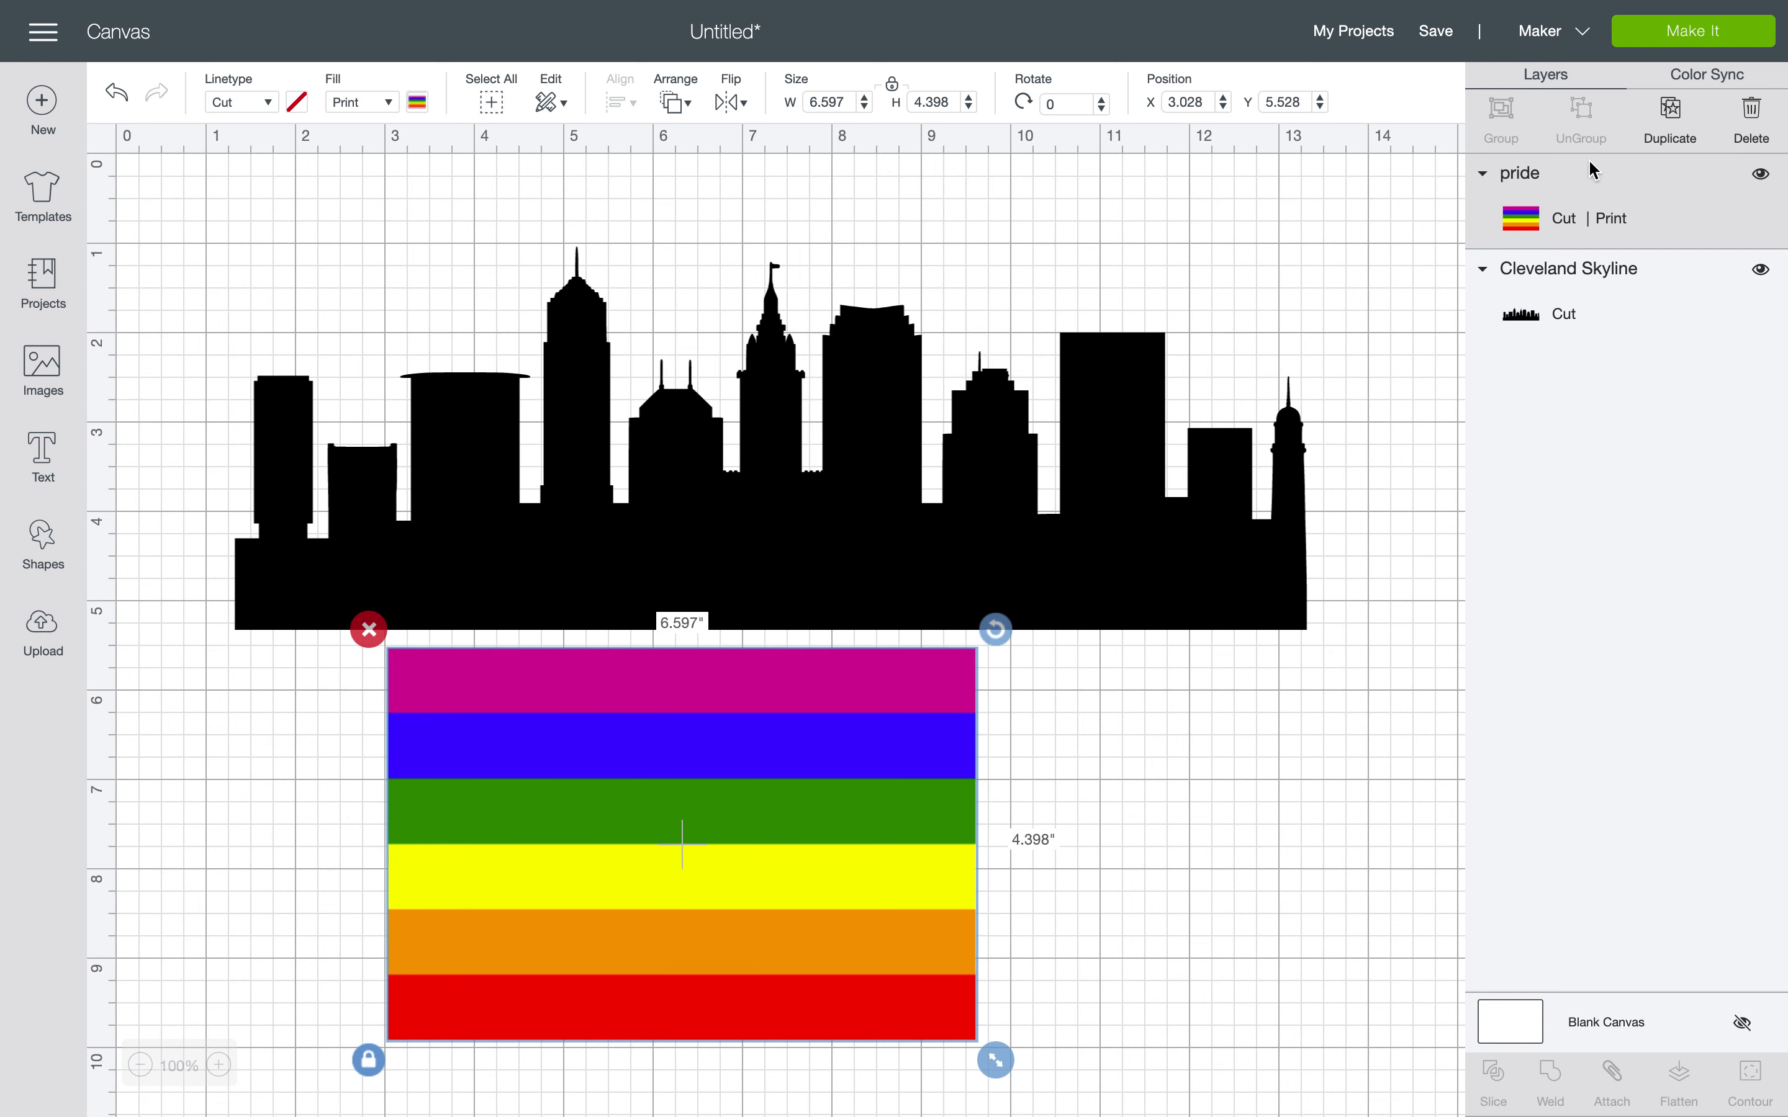
Delete the rainbow pride image from the canvas
left_click(373, 623)
left_click(602, 822)
left_click(369, 628)
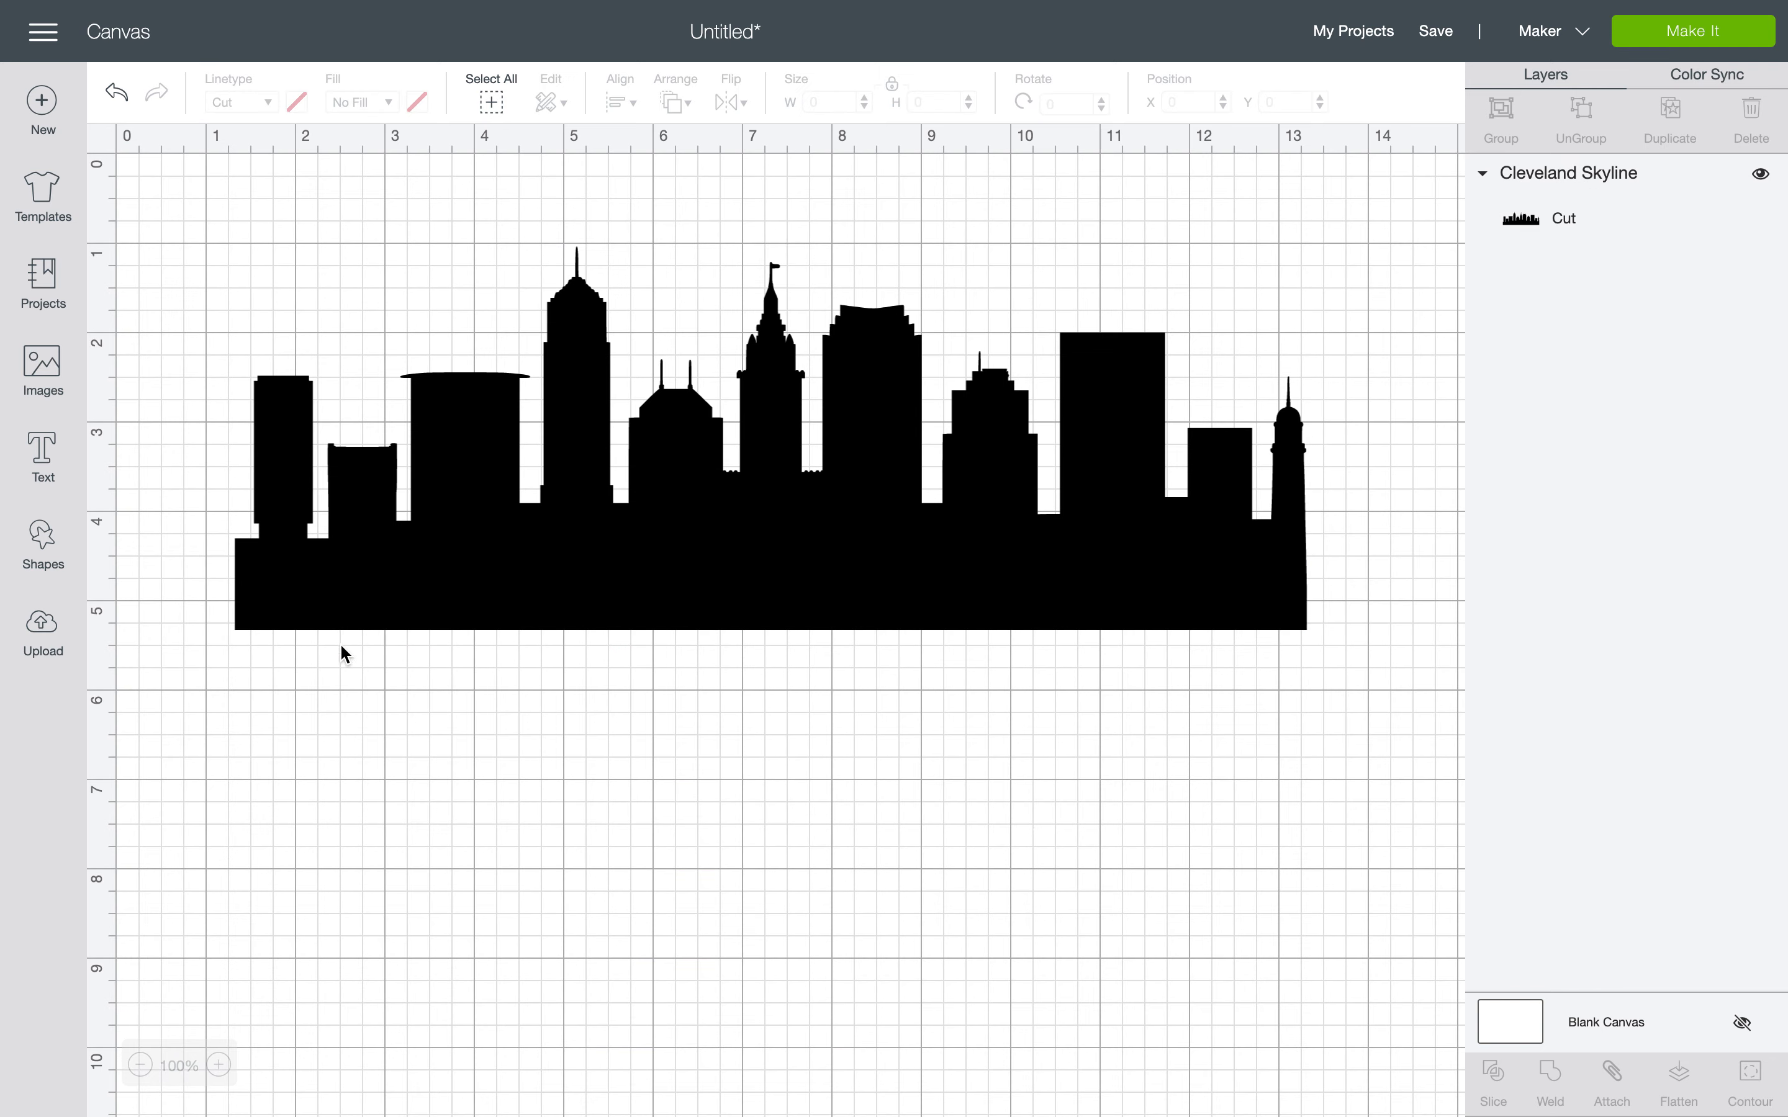
Insert the uploaded Surviving Fatherhood and Jordan images together onto the canvas
left_click(31, 665)
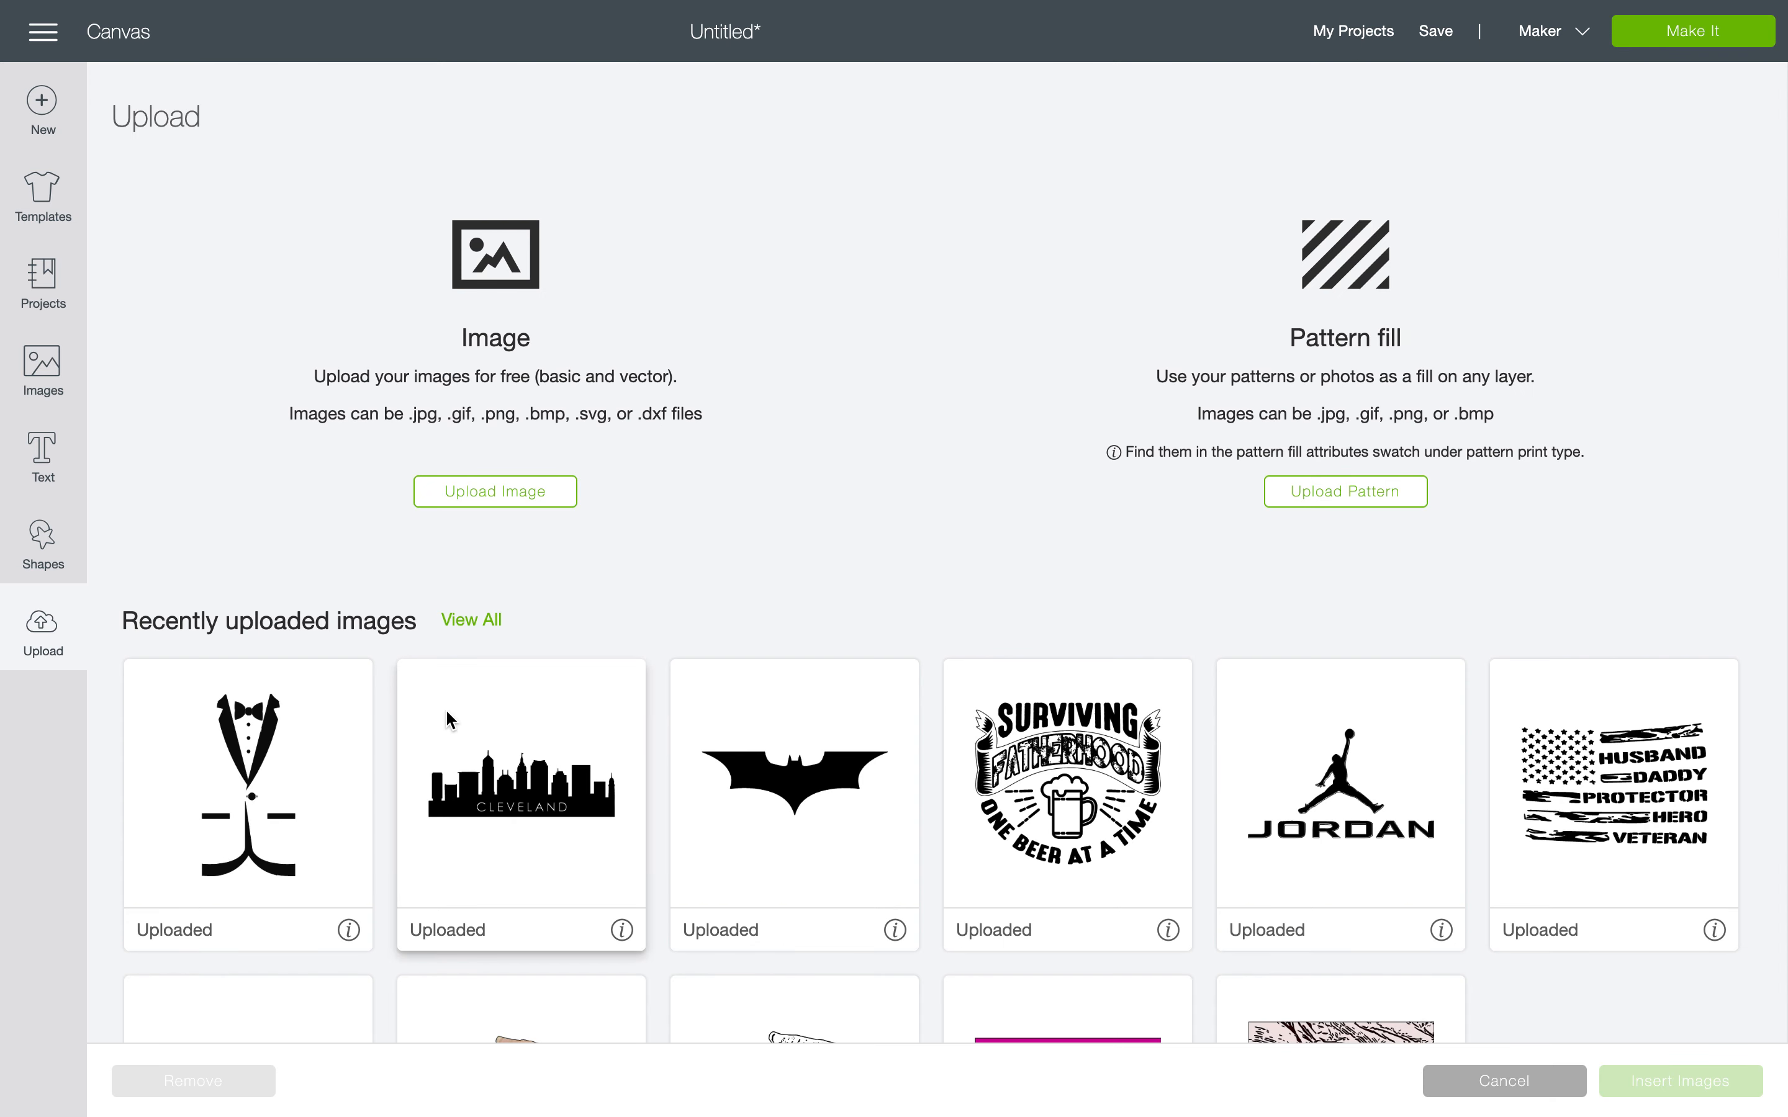
scroll(601, 609, "down", 5)
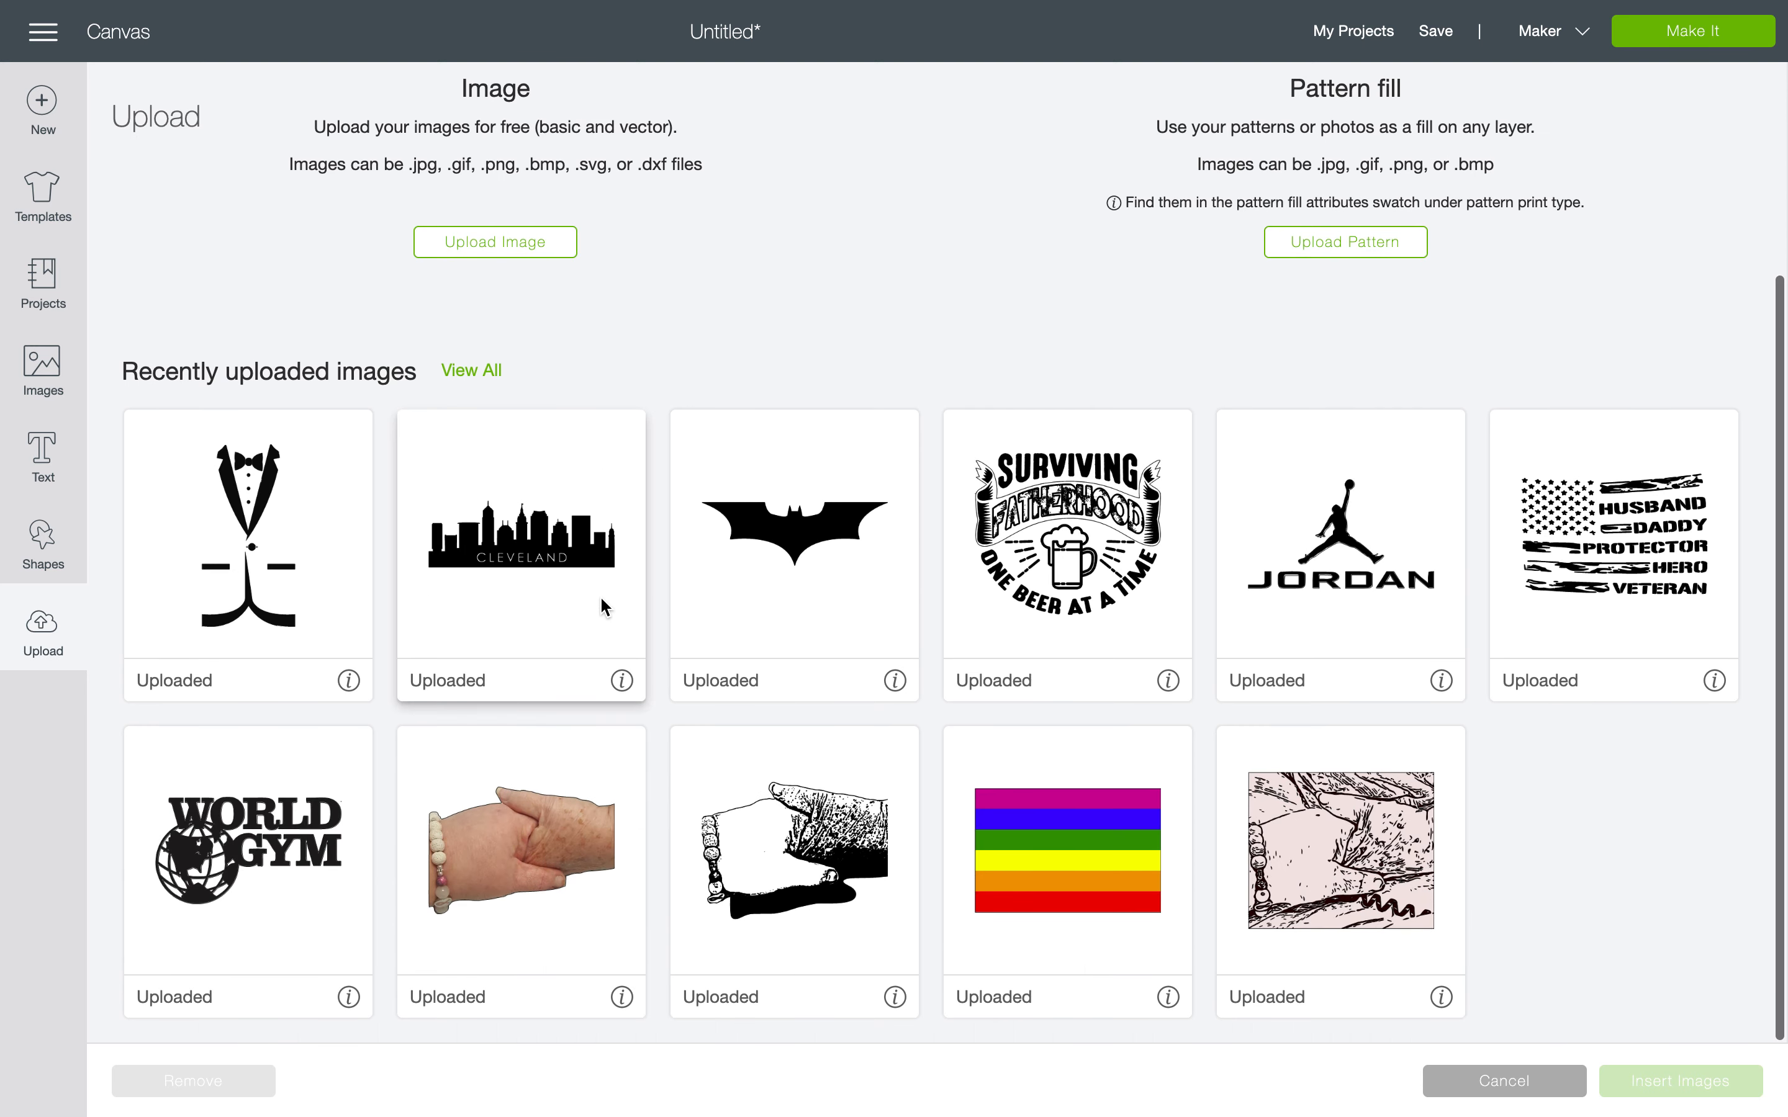
left_click(1064, 570)
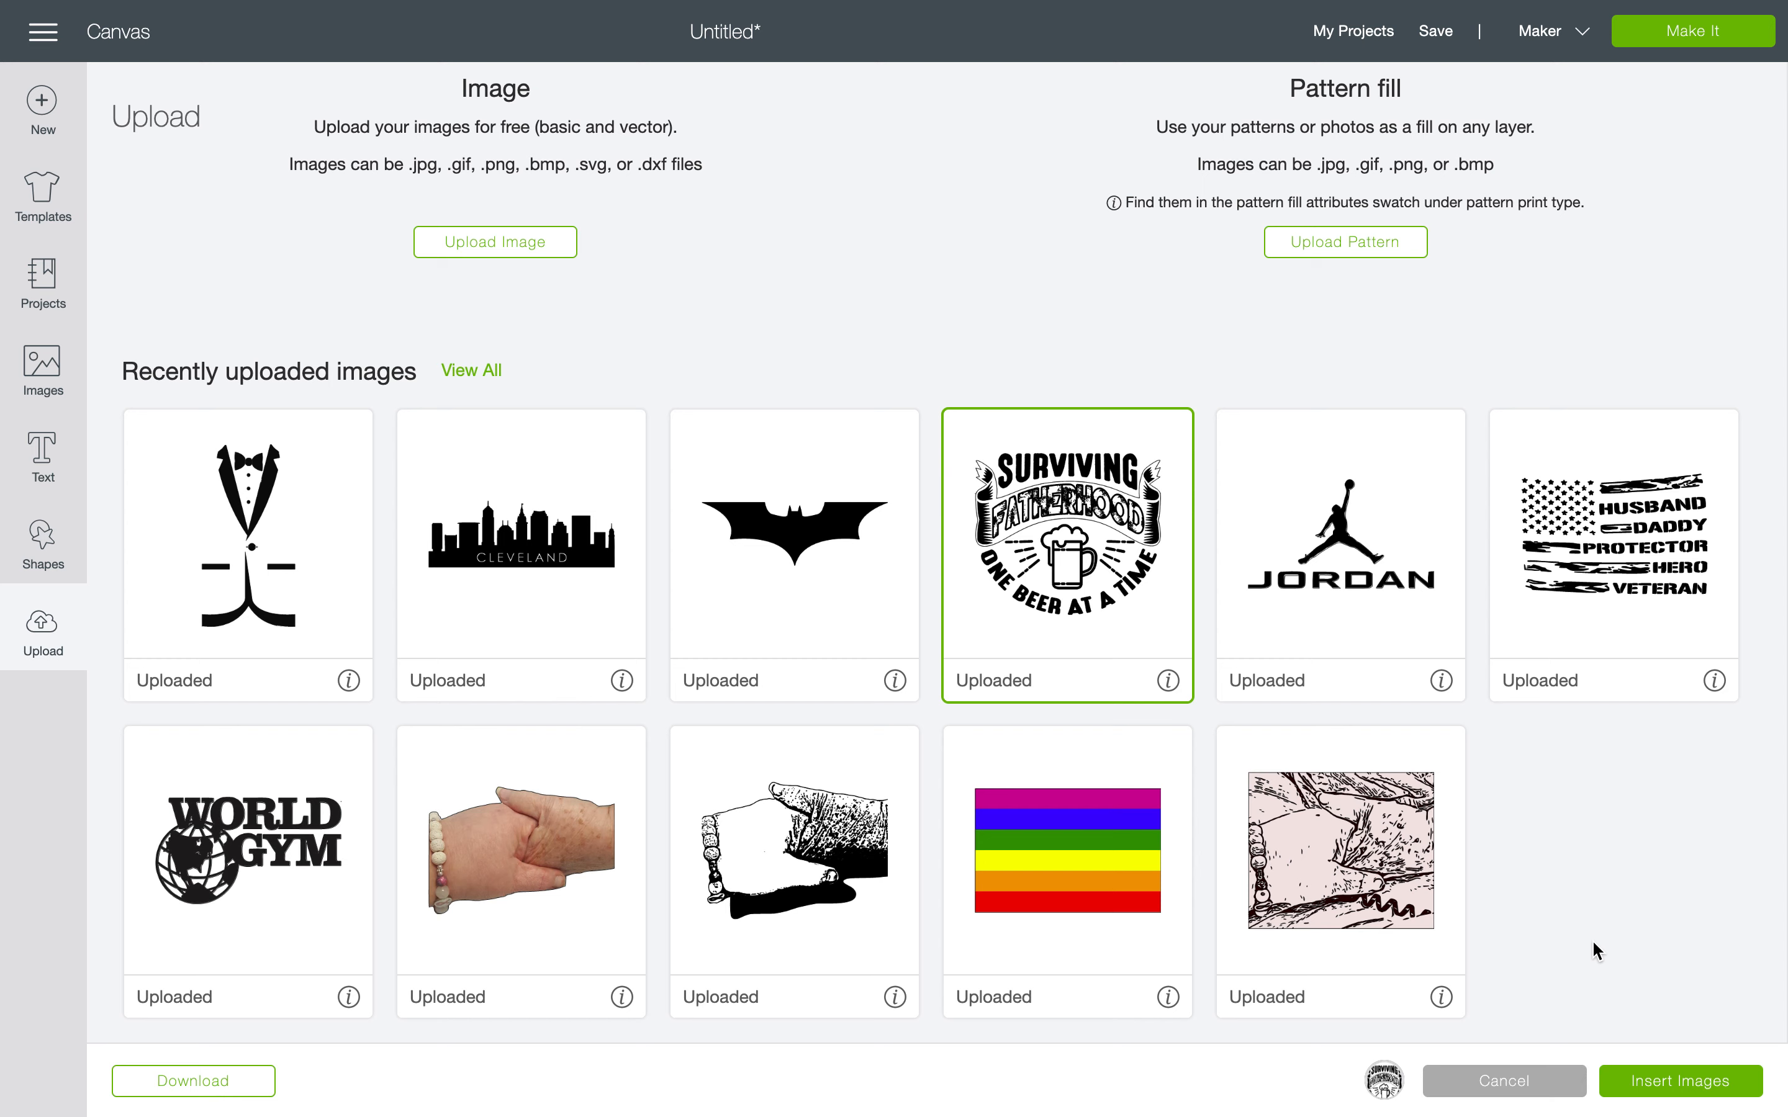
left_click(1272, 628)
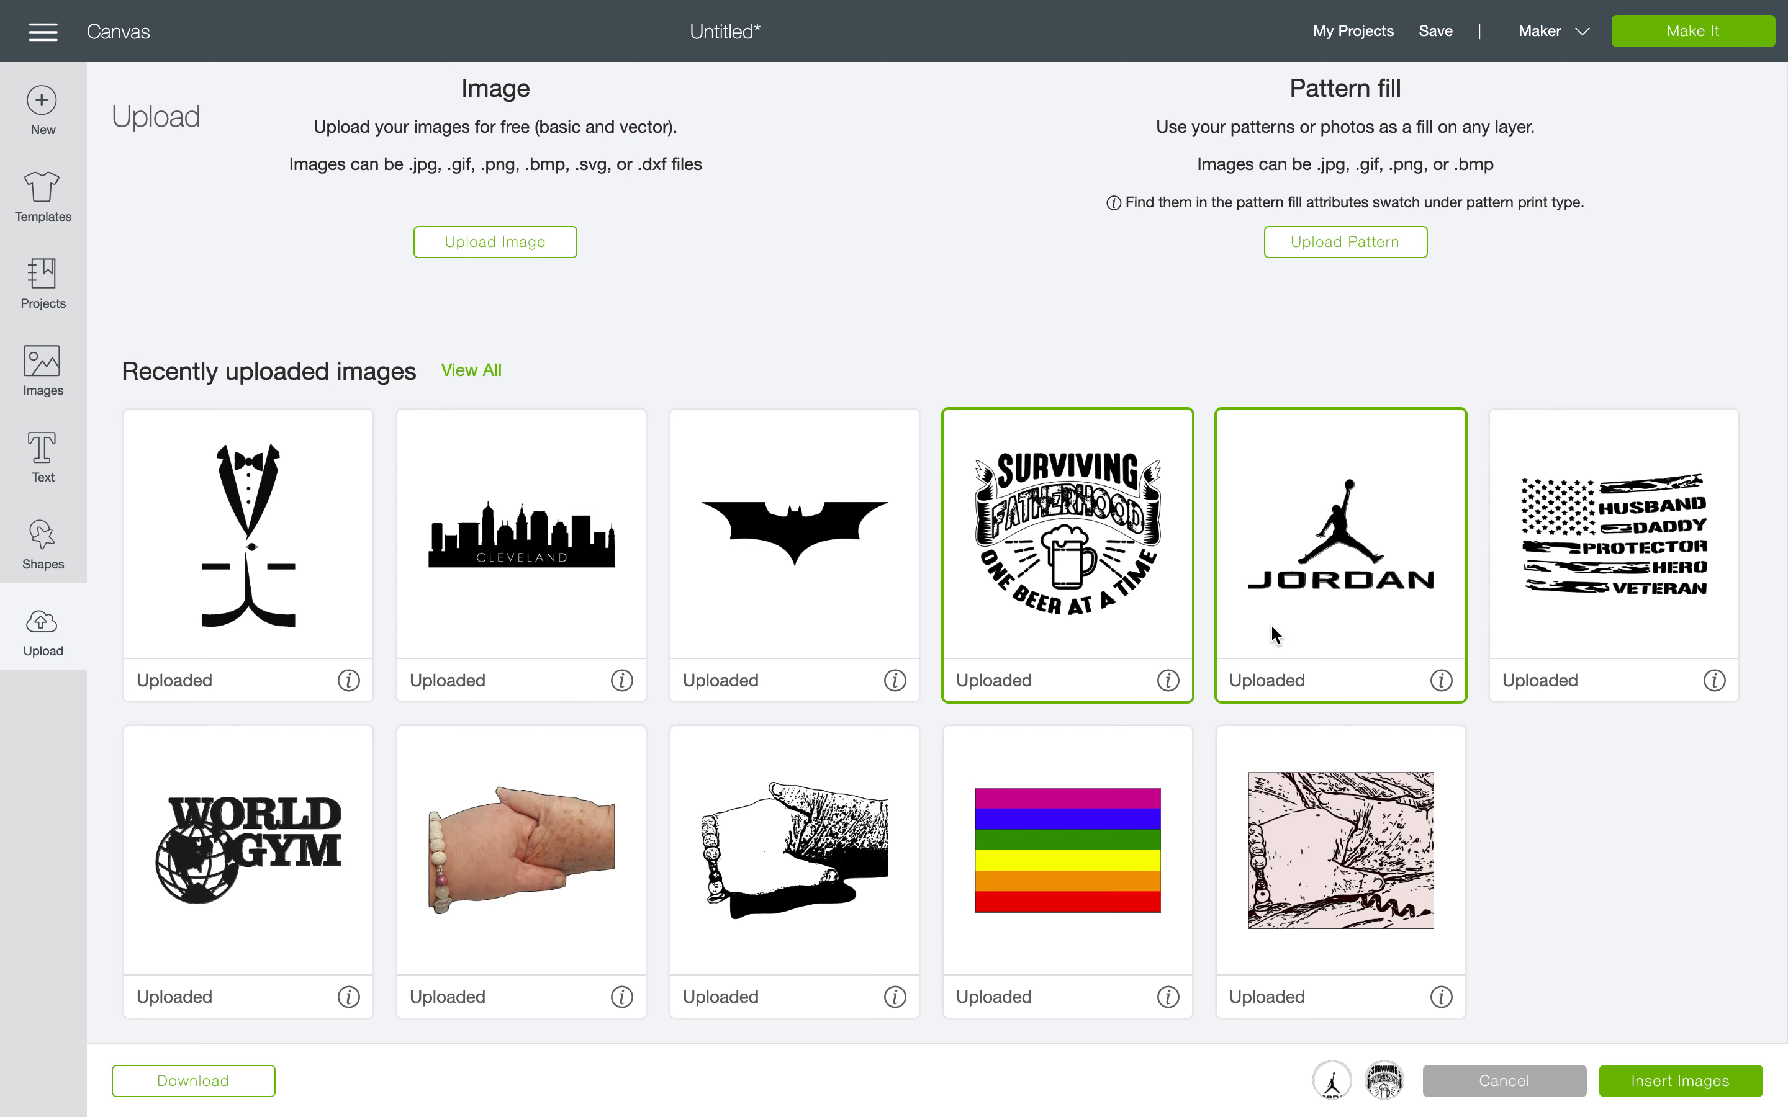
left_click(1671, 1083)
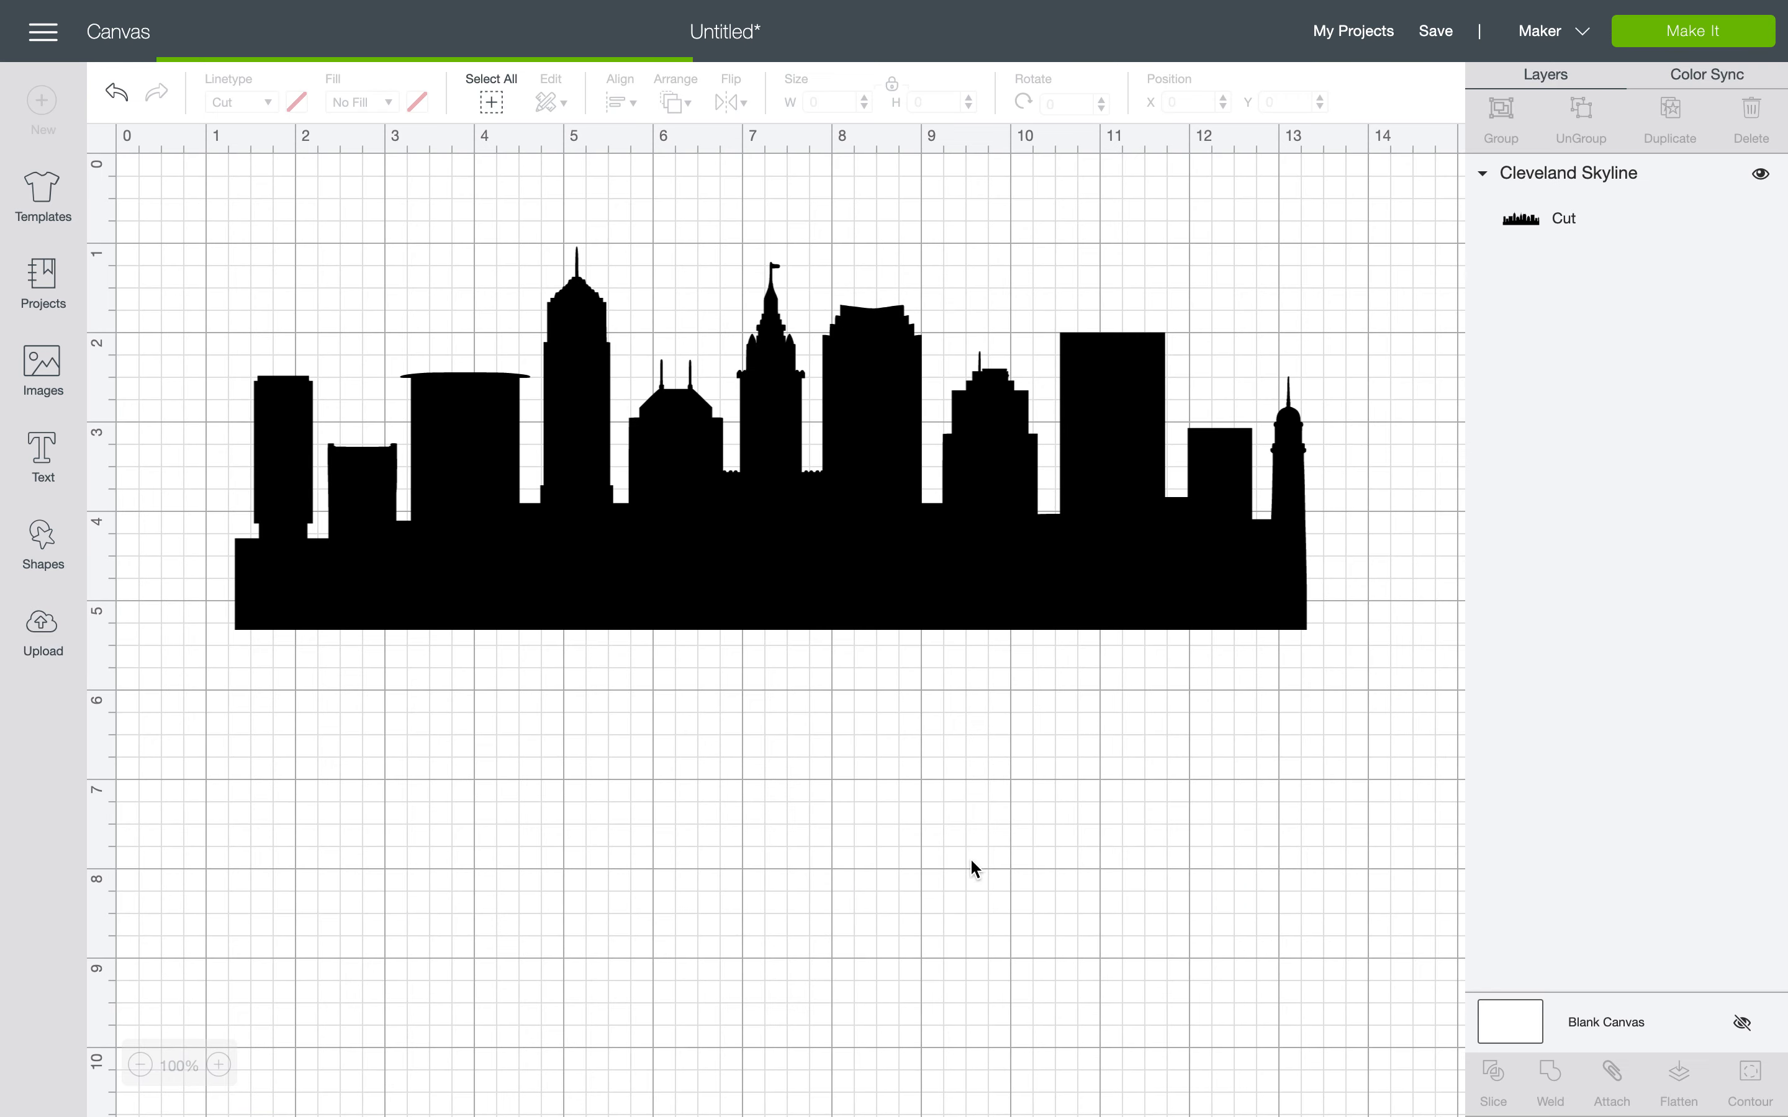
Delete the oversized Surviving Fatherhood image from the canvas
scroll(739, 680, "down", 3)
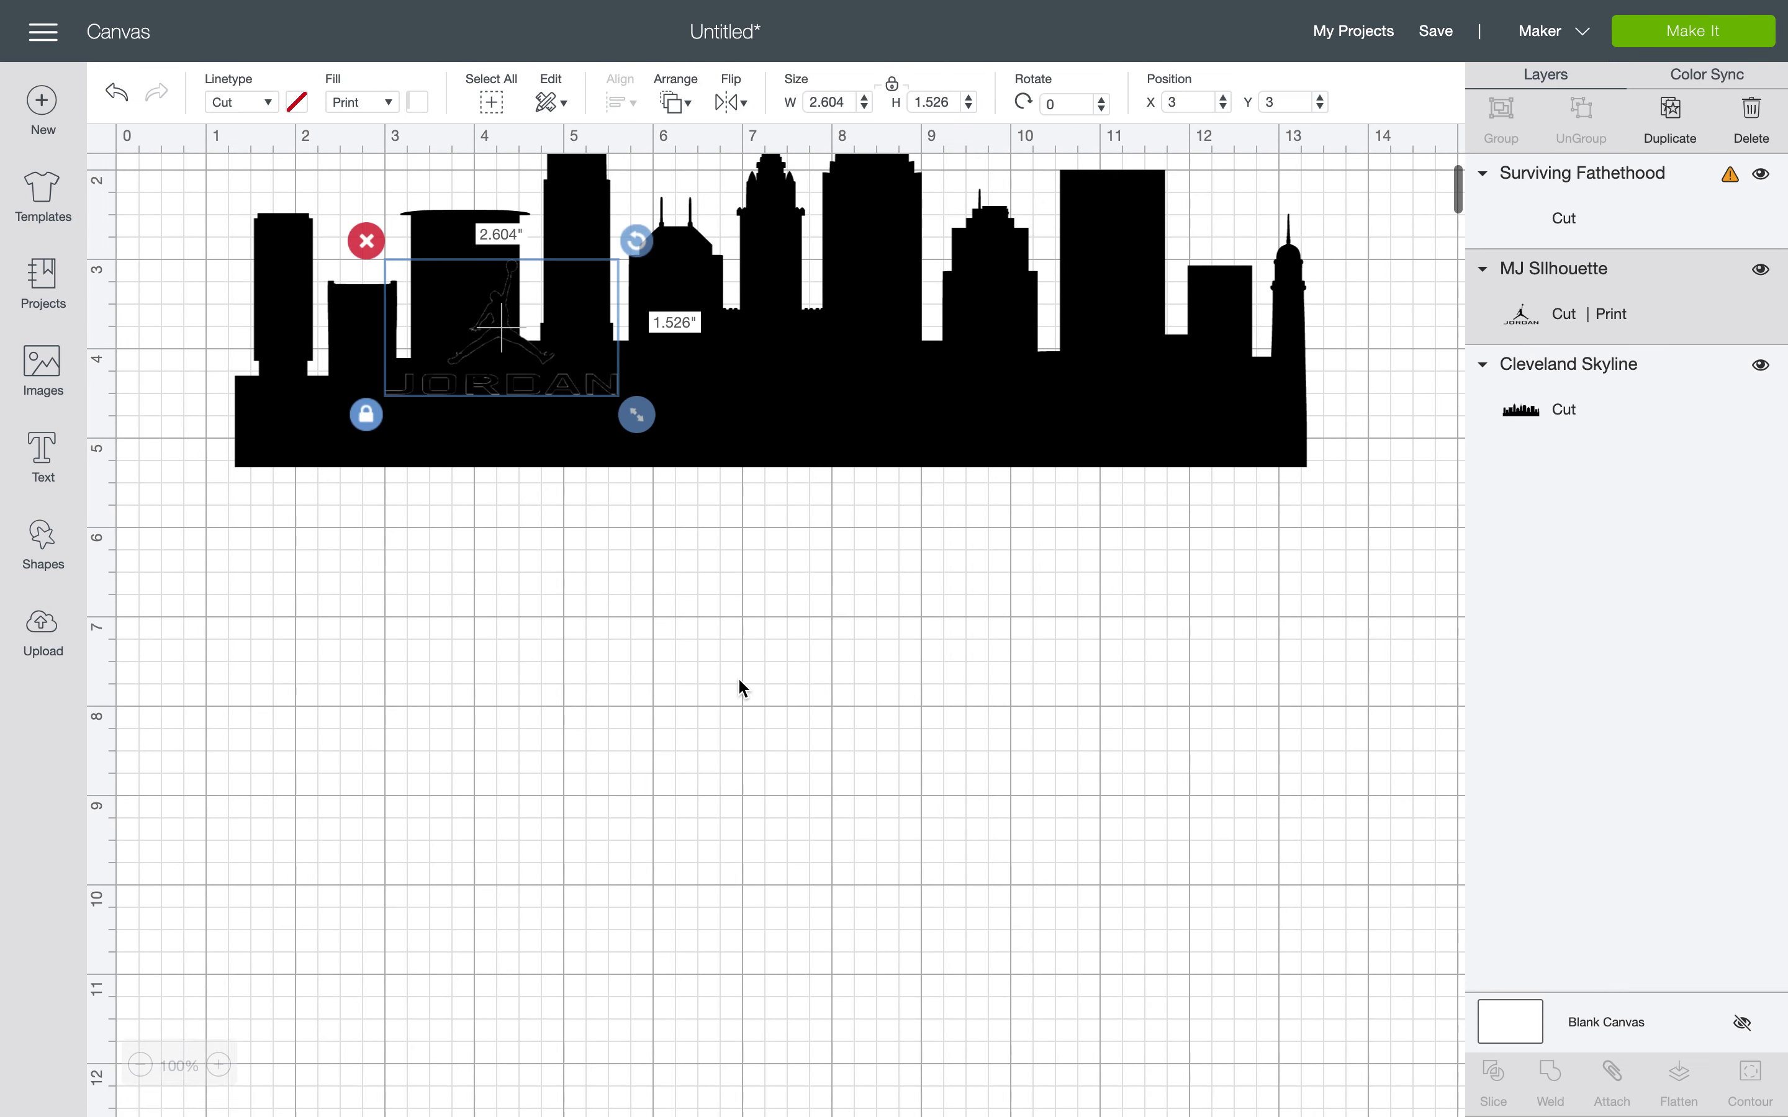
left_click_drag(617, 388, 514, 627)
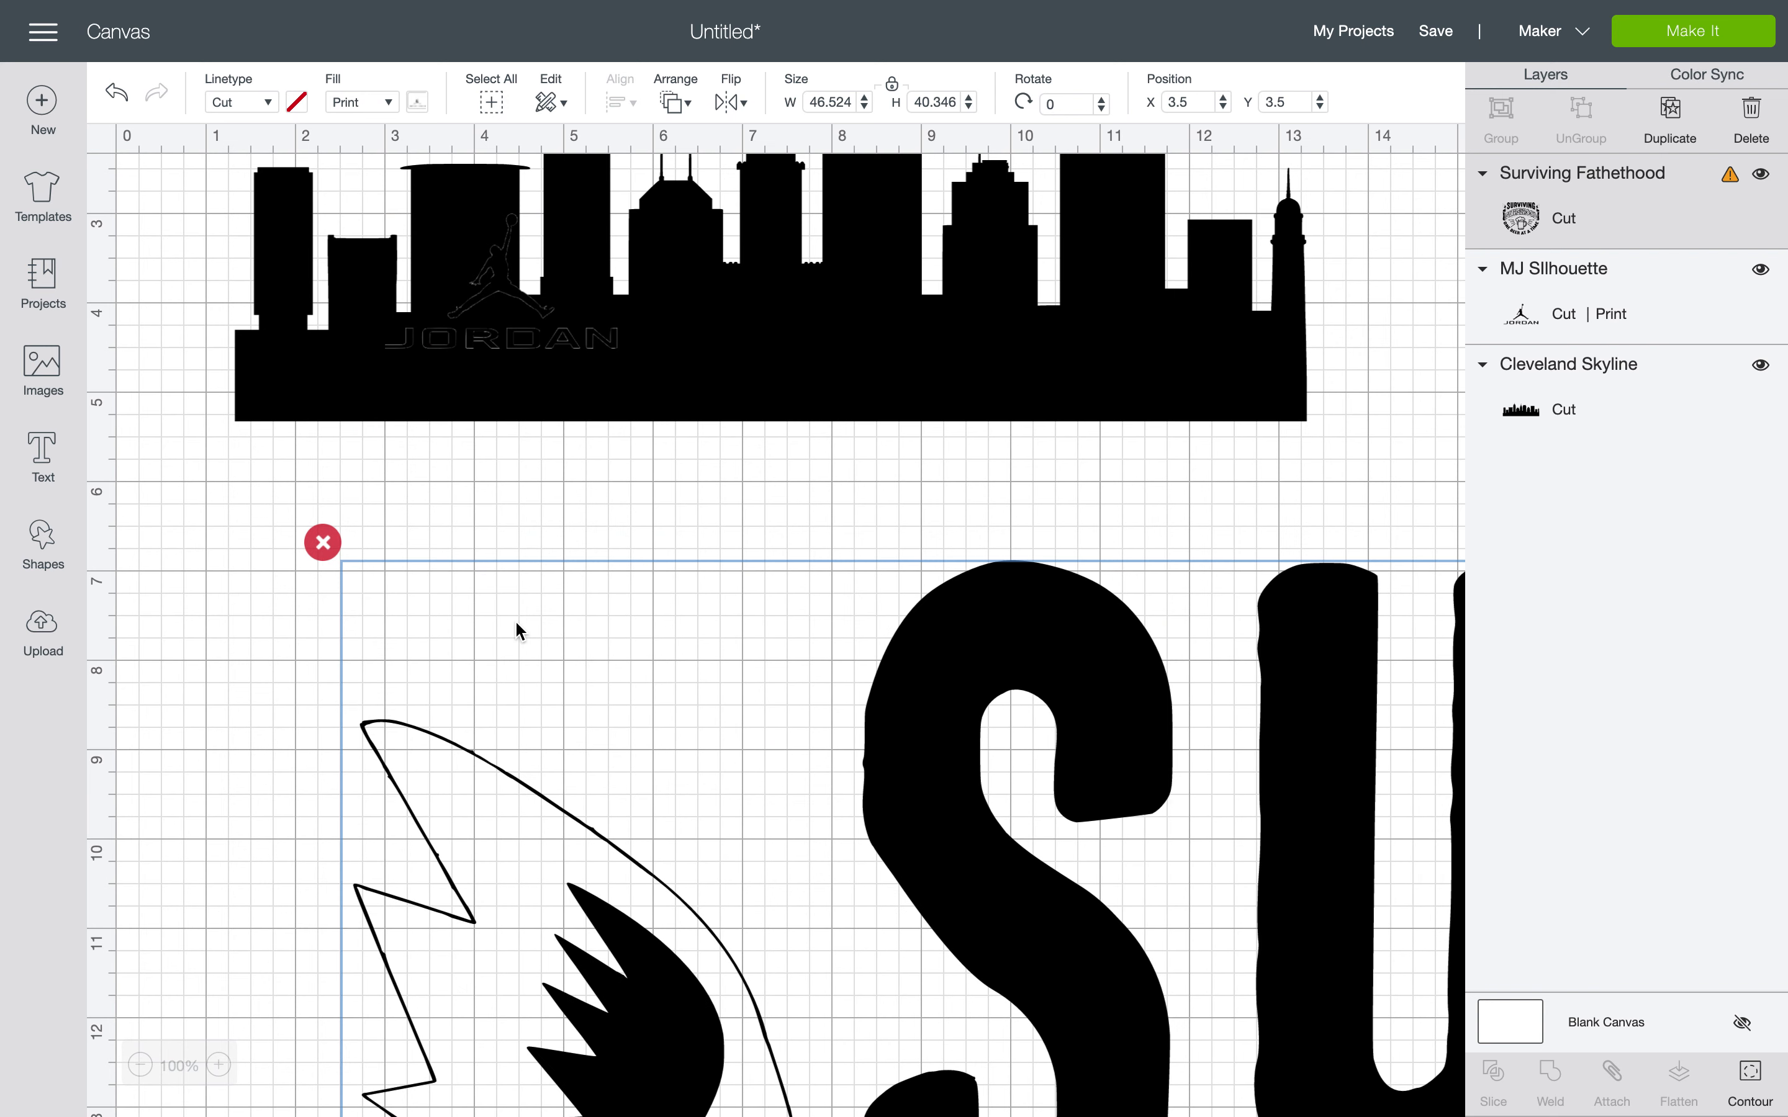
left_click(323, 544)
Move the Jordan logo below the skyline and enlarge it to about 7.74 × 4.54 inches
left_click_drag(471, 353, 514, 604)
left_click_drag(676, 620, 931, 768)
left_click(922, 738)
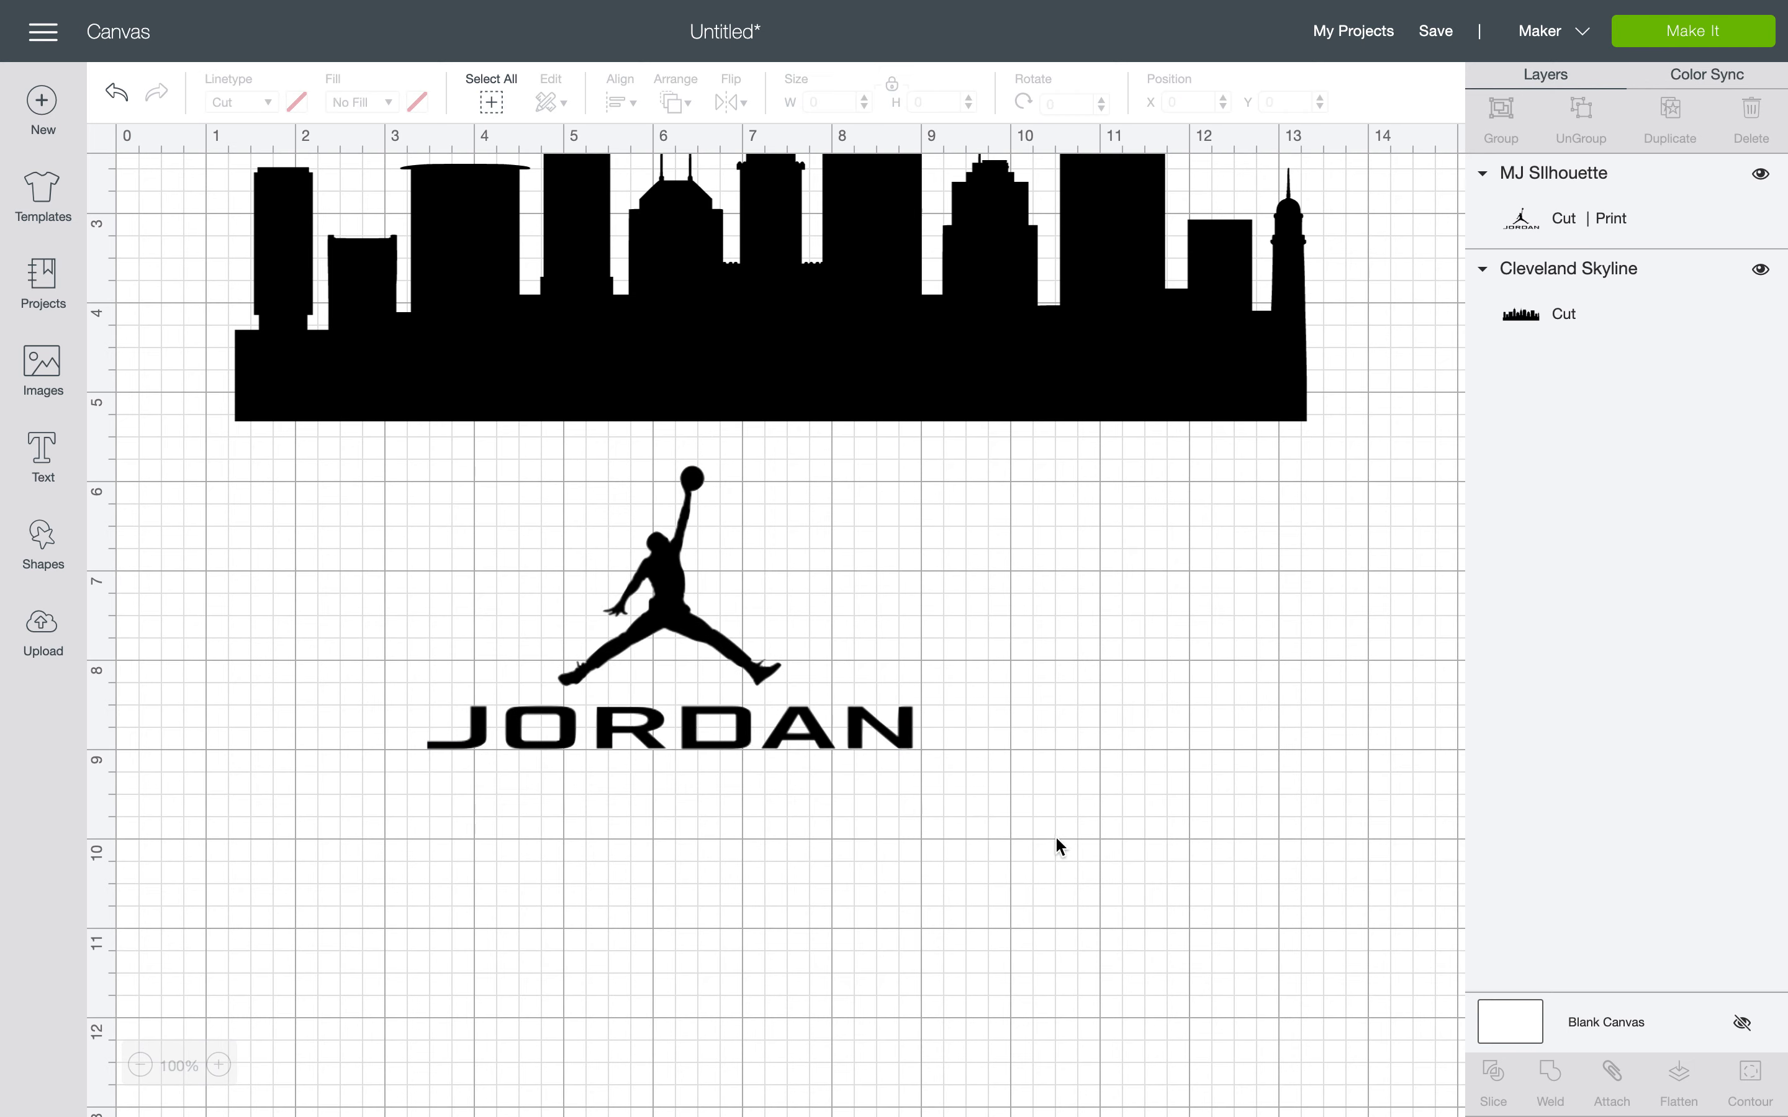
left_click(799, 709)
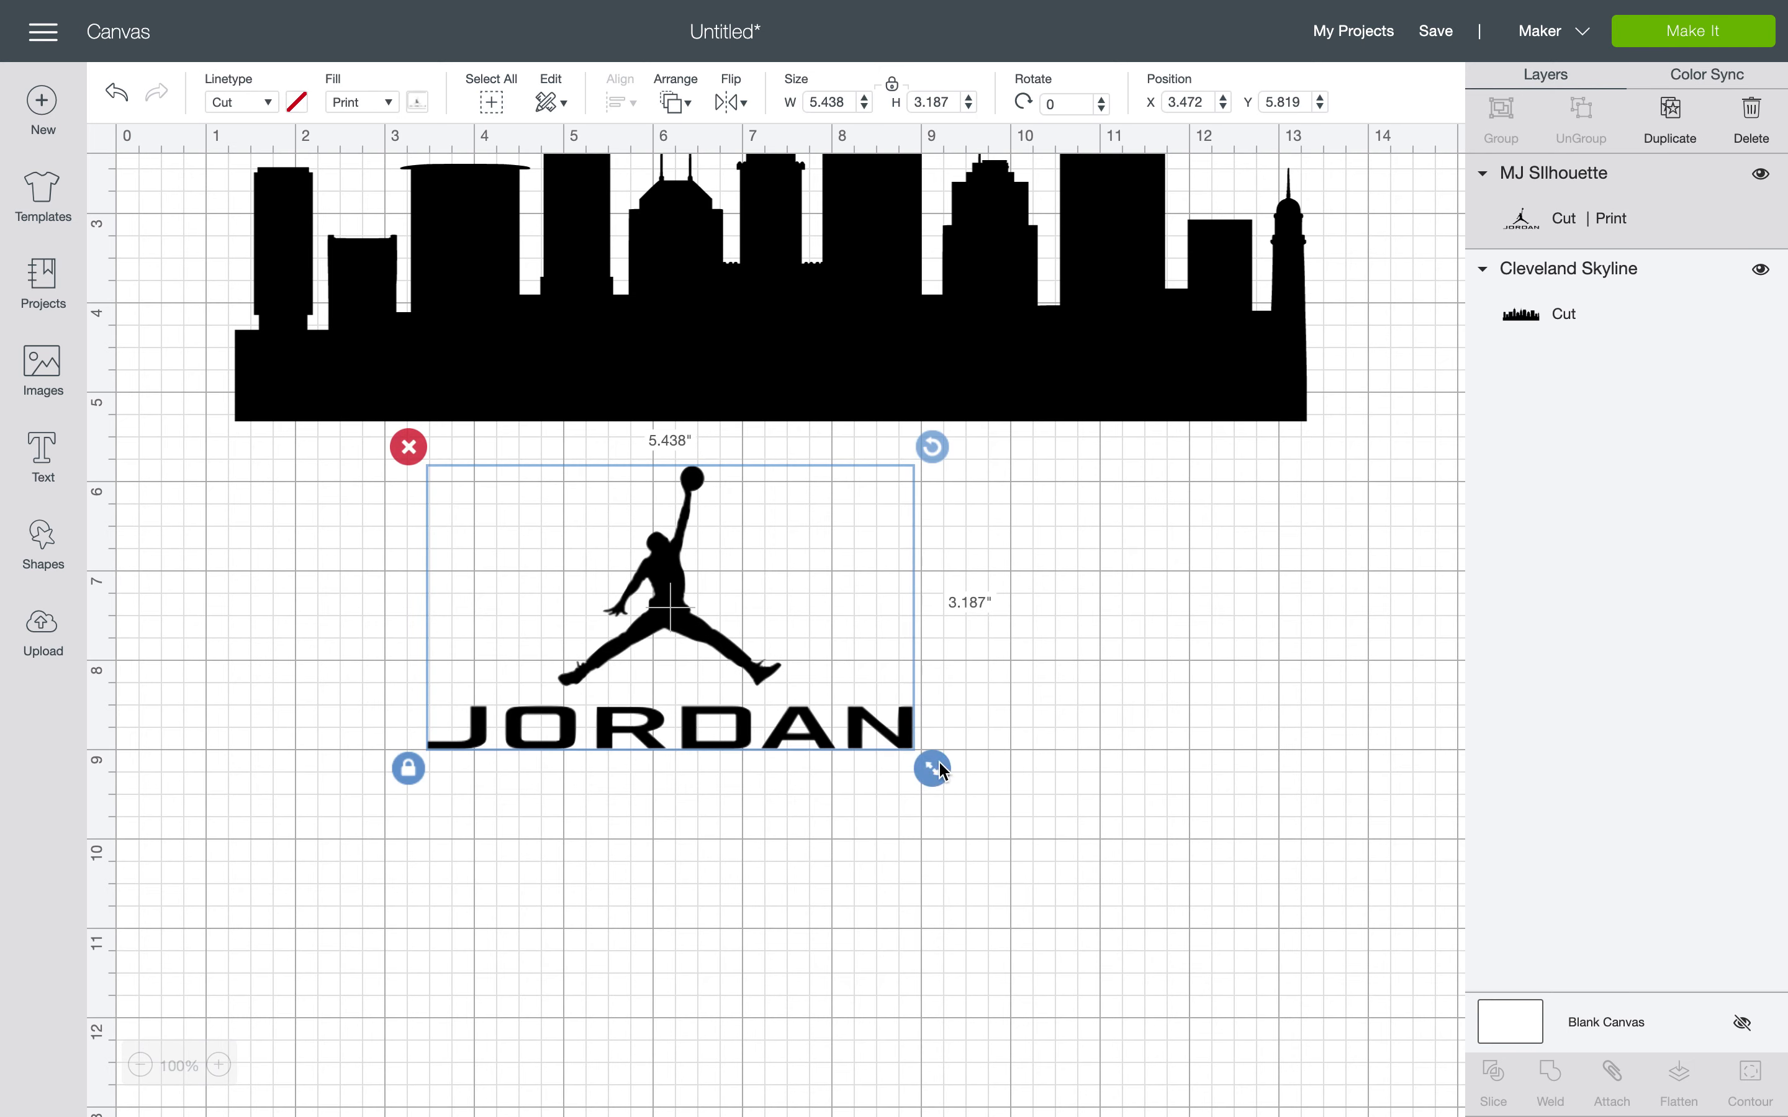
left_click_drag(940, 771, 1113, 896)
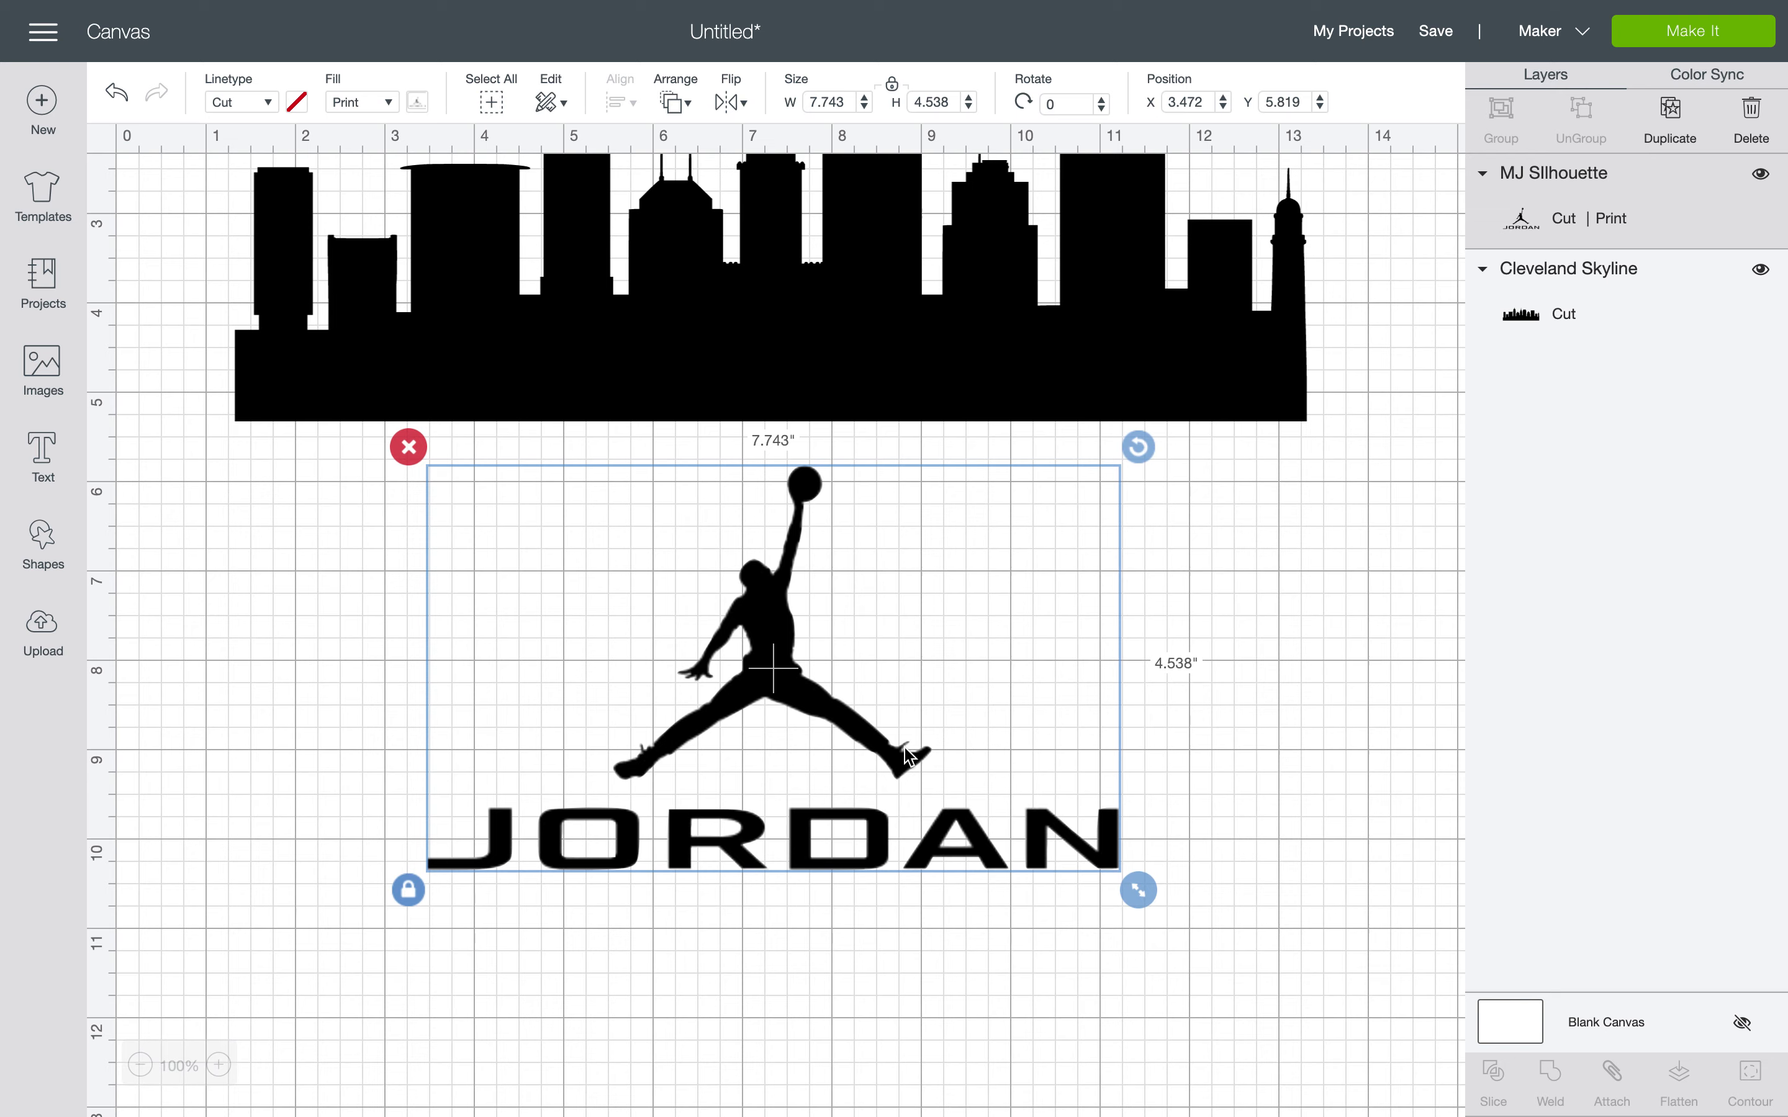
Delete the Jordan logo and insert the uploaded Husband Daddy Protector Hero Veteran flag image
left_click(408, 446)
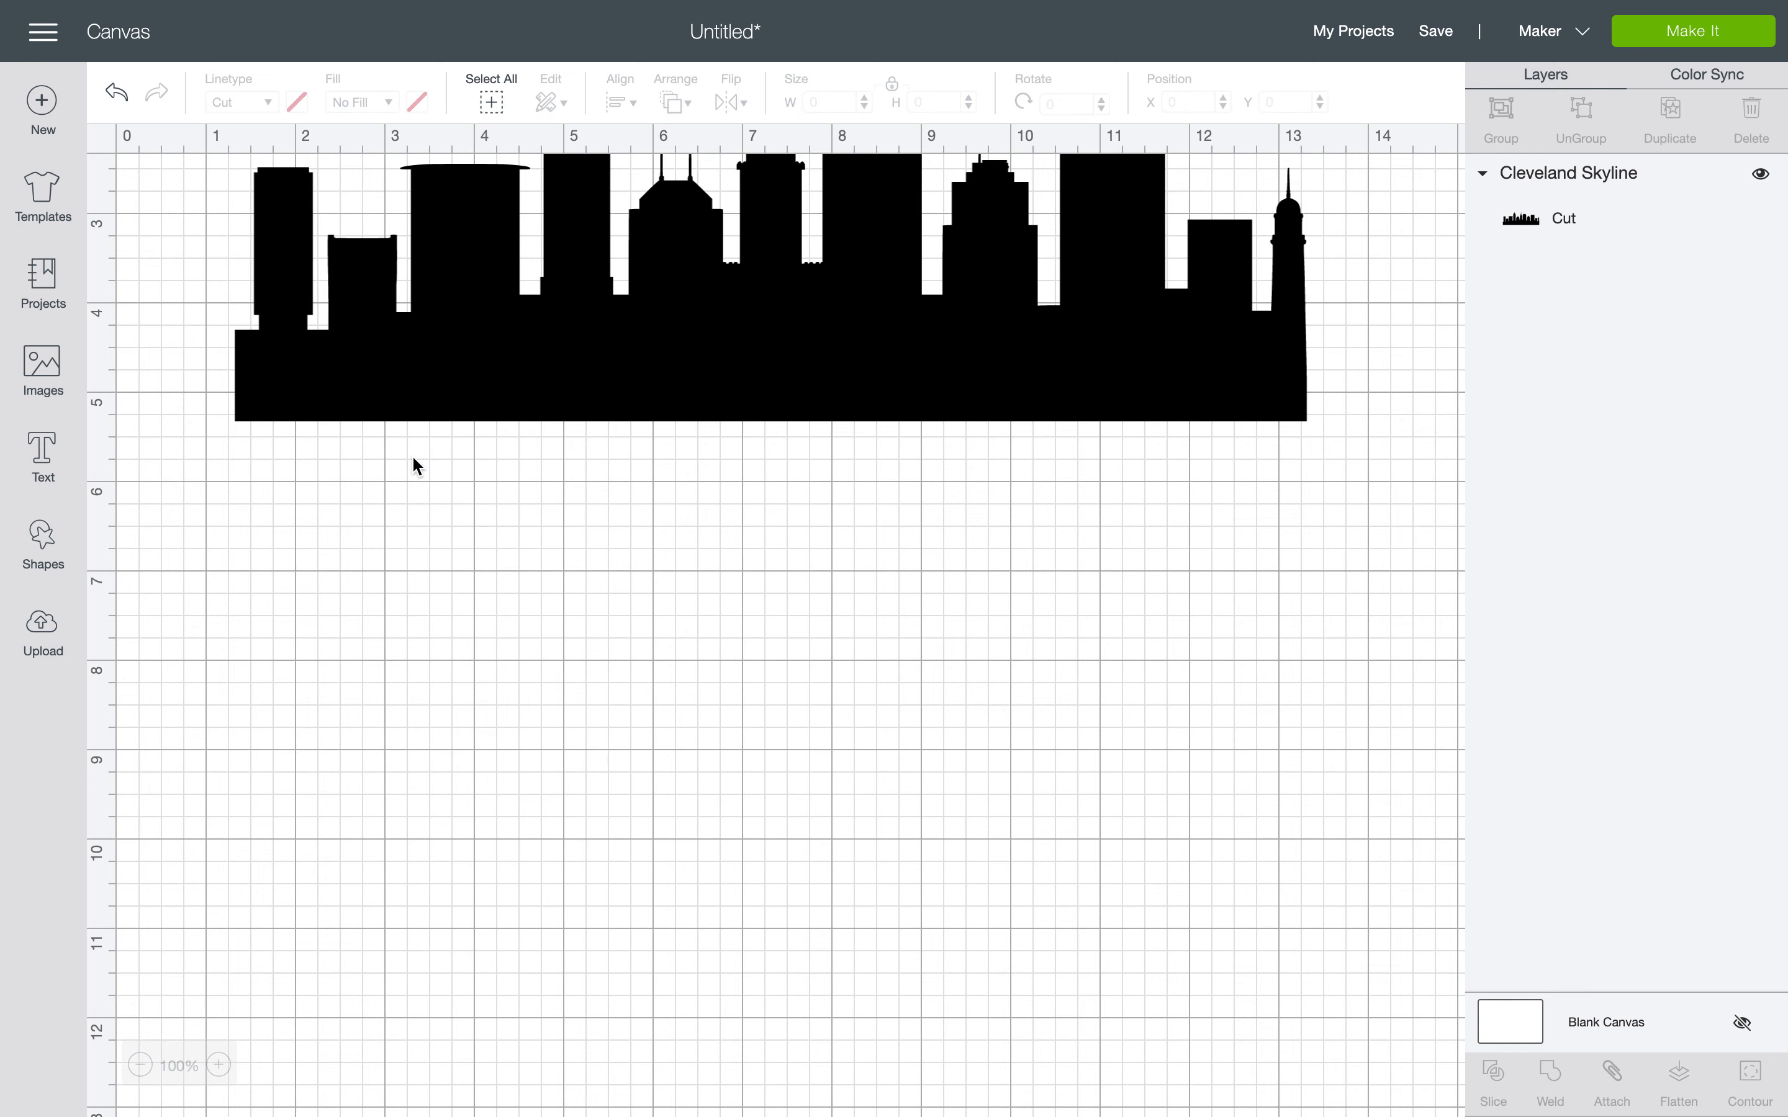
left_click(42, 629)
scroll(1141, 925, "down", 4)
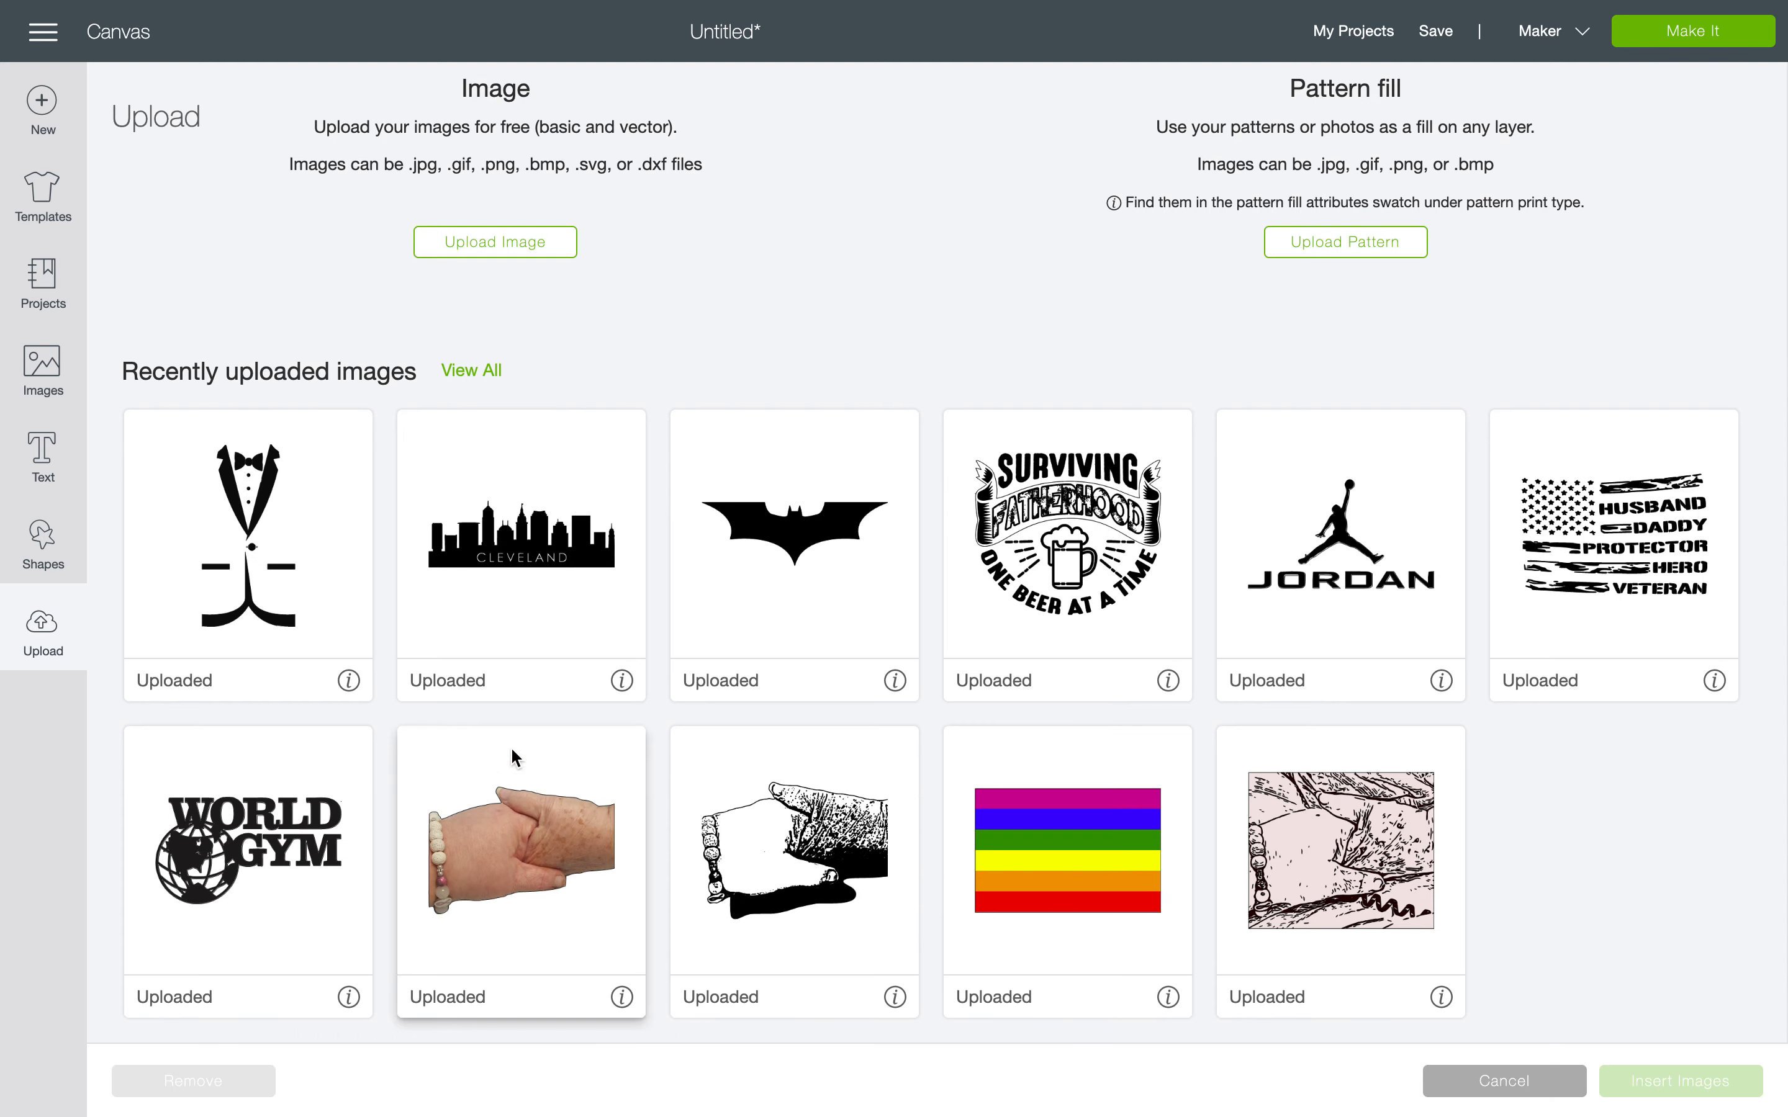
left_click(1600, 560)
left_click(1655, 1079)
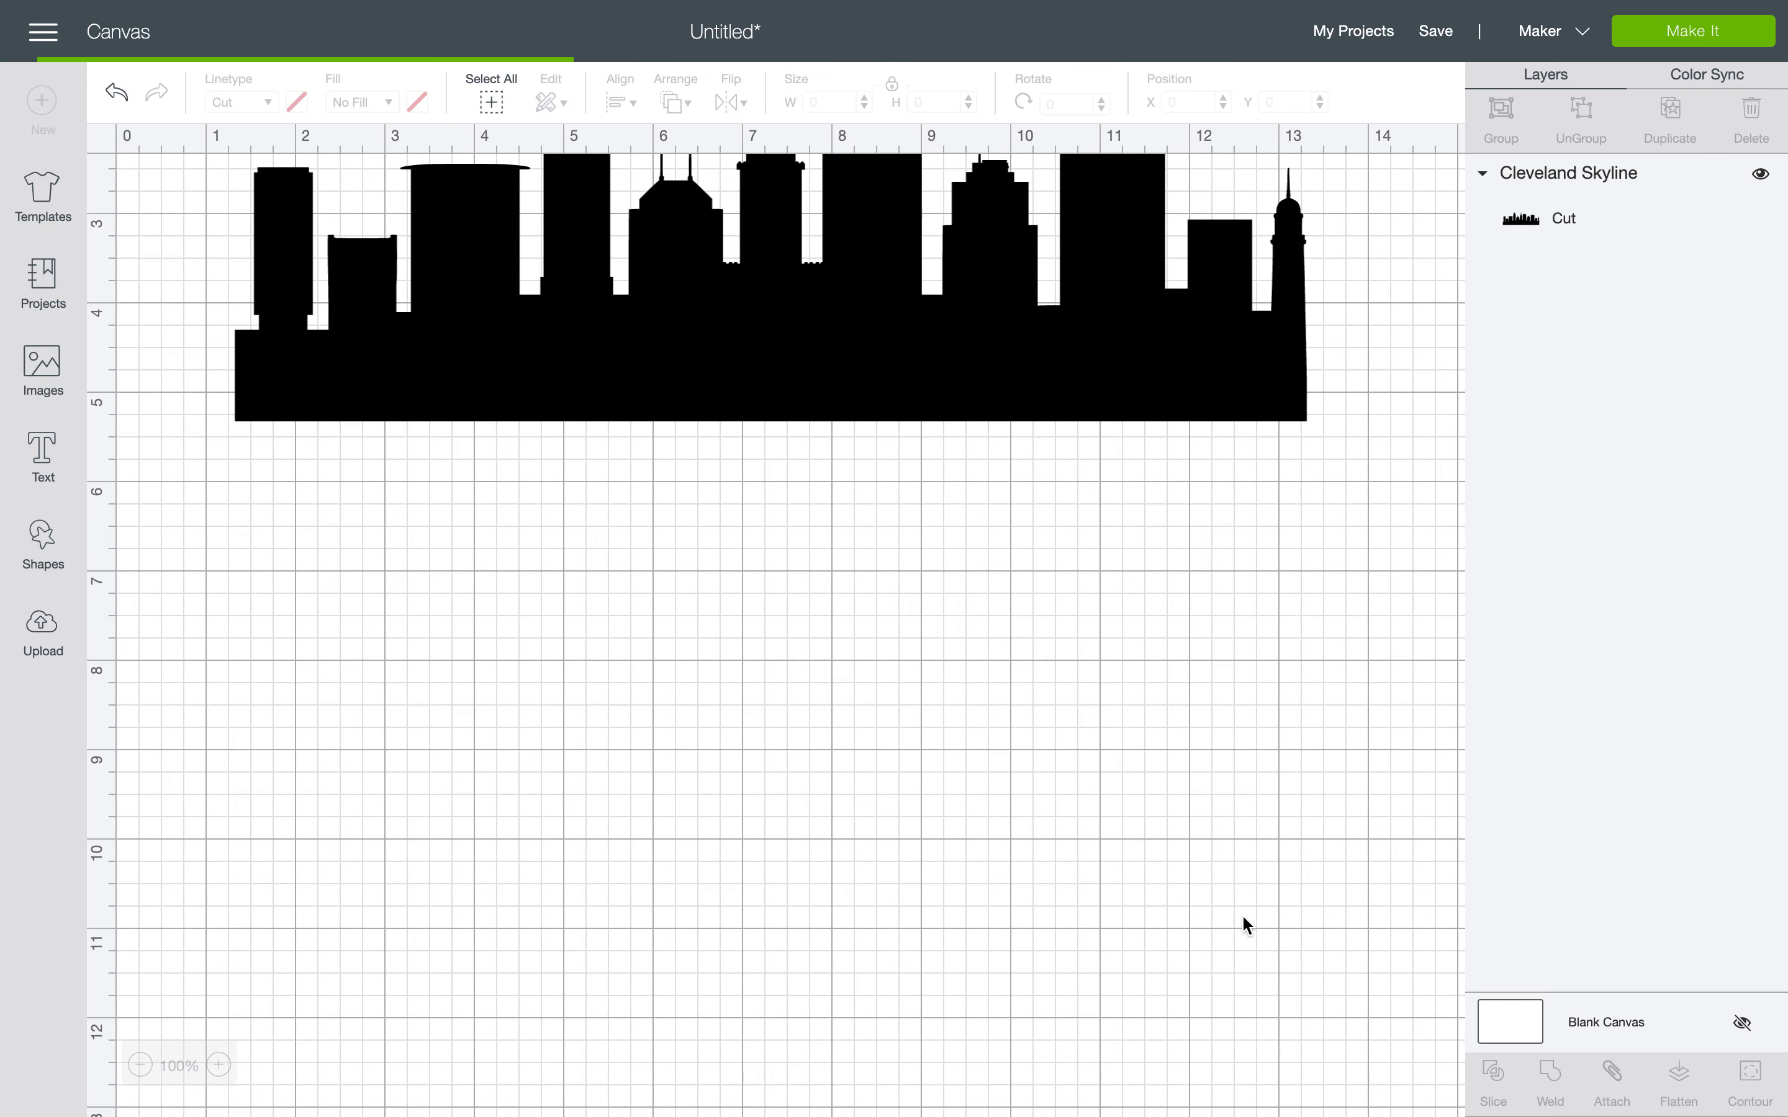
Shrink the Daddy hero flag image to about 6.74 × 4.35 inches and place it below the skyline at about X 3.26, Y 8.08
left_click_drag(757, 752, 761, 871)
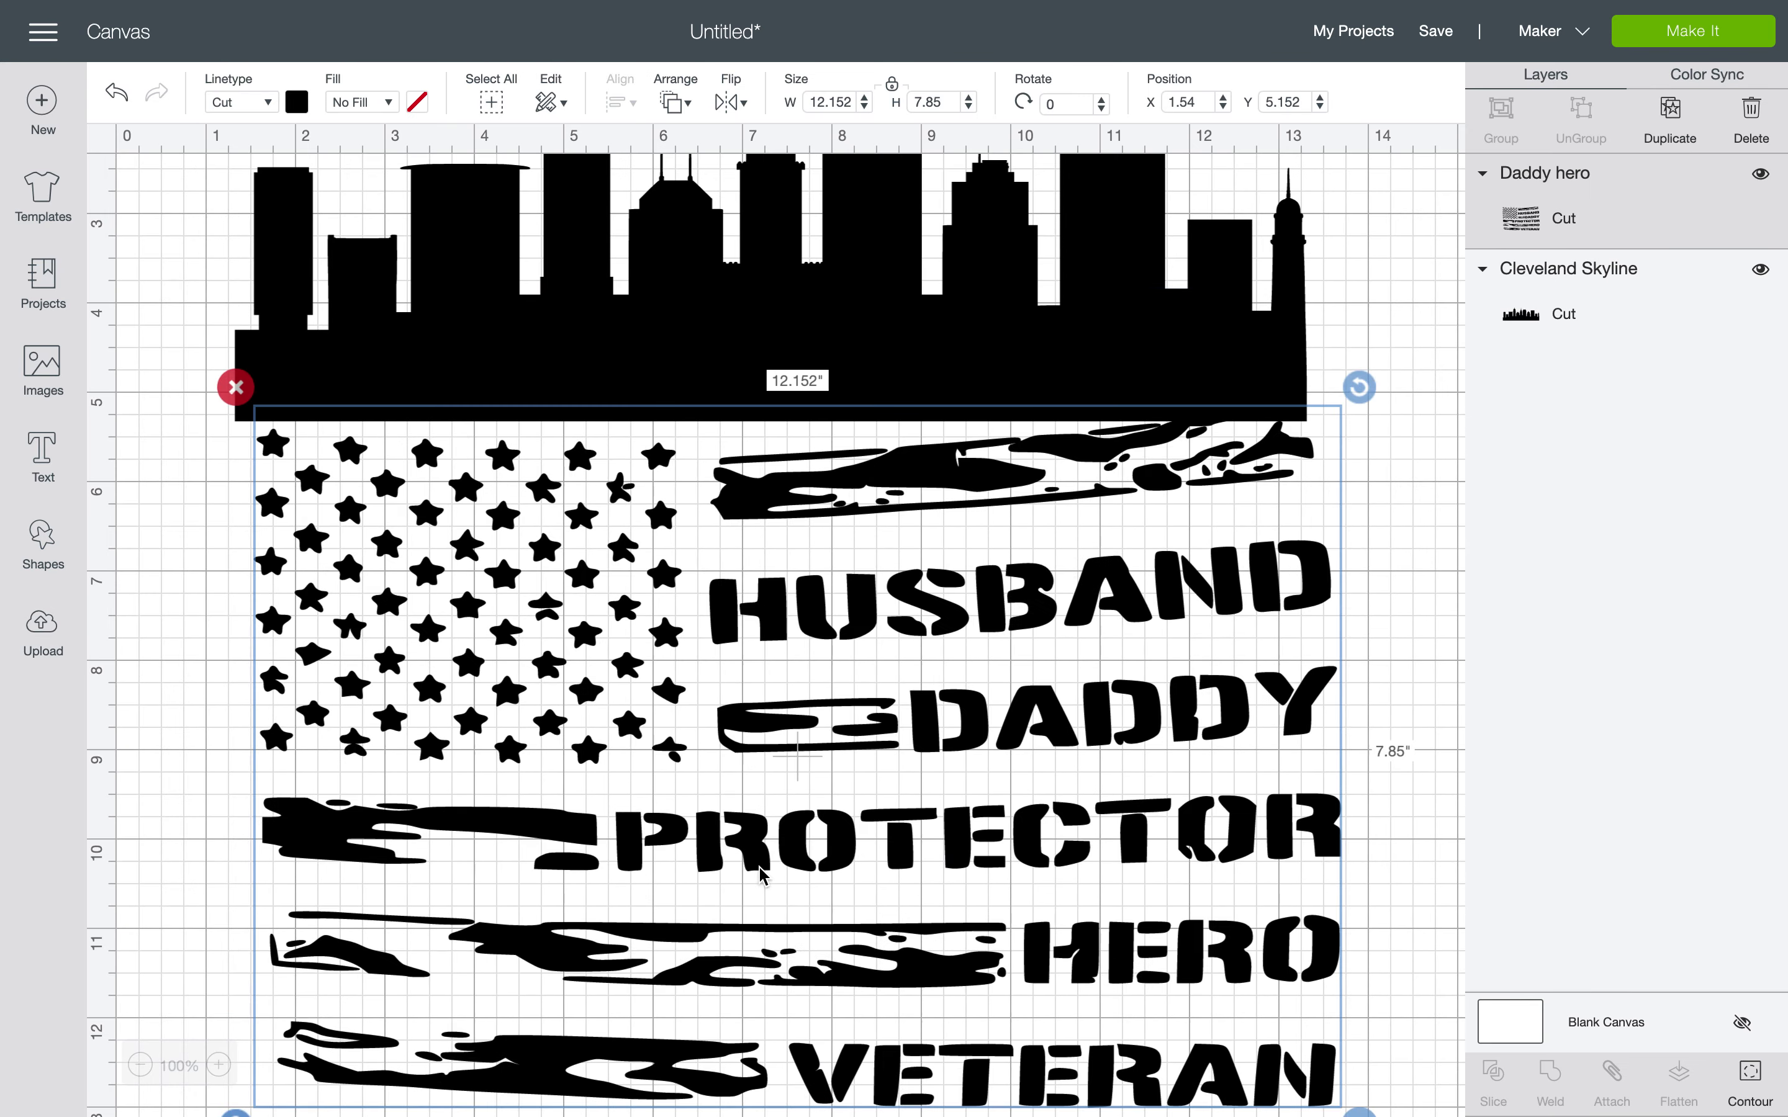
scroll(1049, 911, "down", 5)
left_click_drag(1357, 707, 777, 460)
left_click_drag(583, 190, 736, 452)
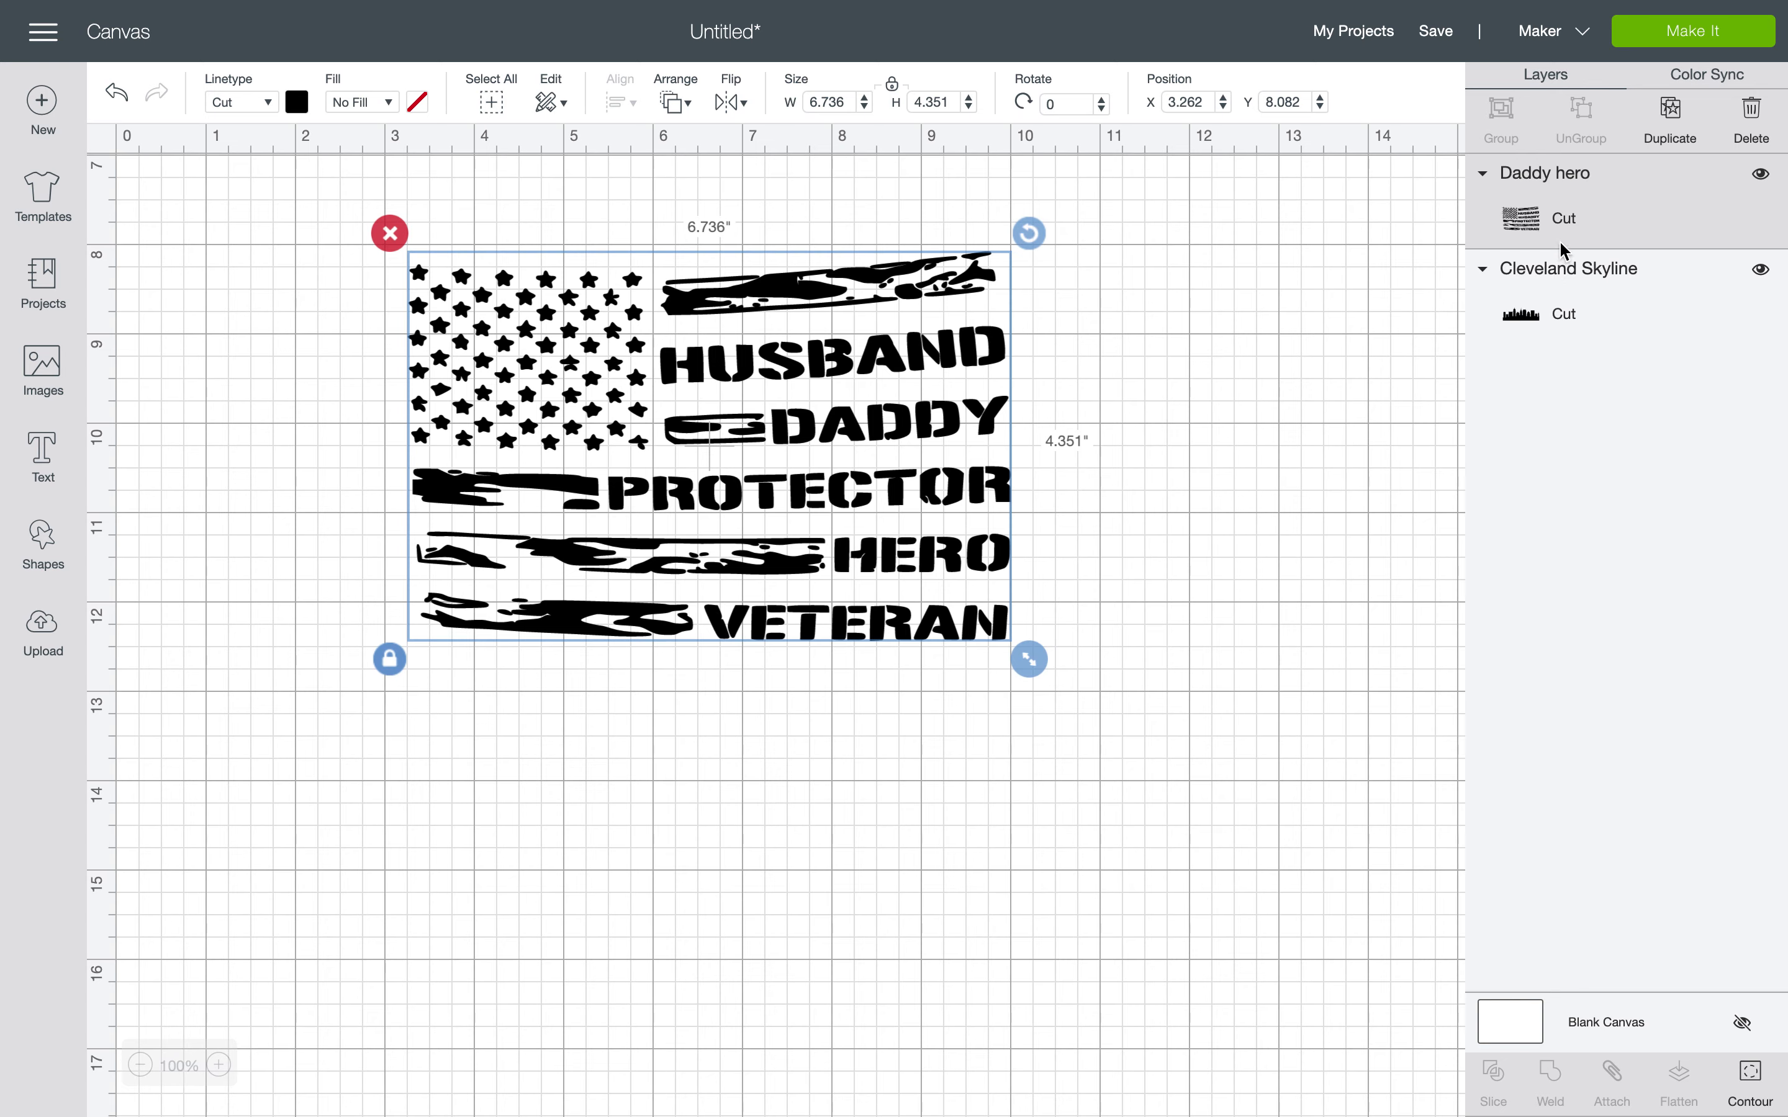
Open the Daddy hero flag in the Contour tool and examine its full list of contours
left_click(1745, 1080)
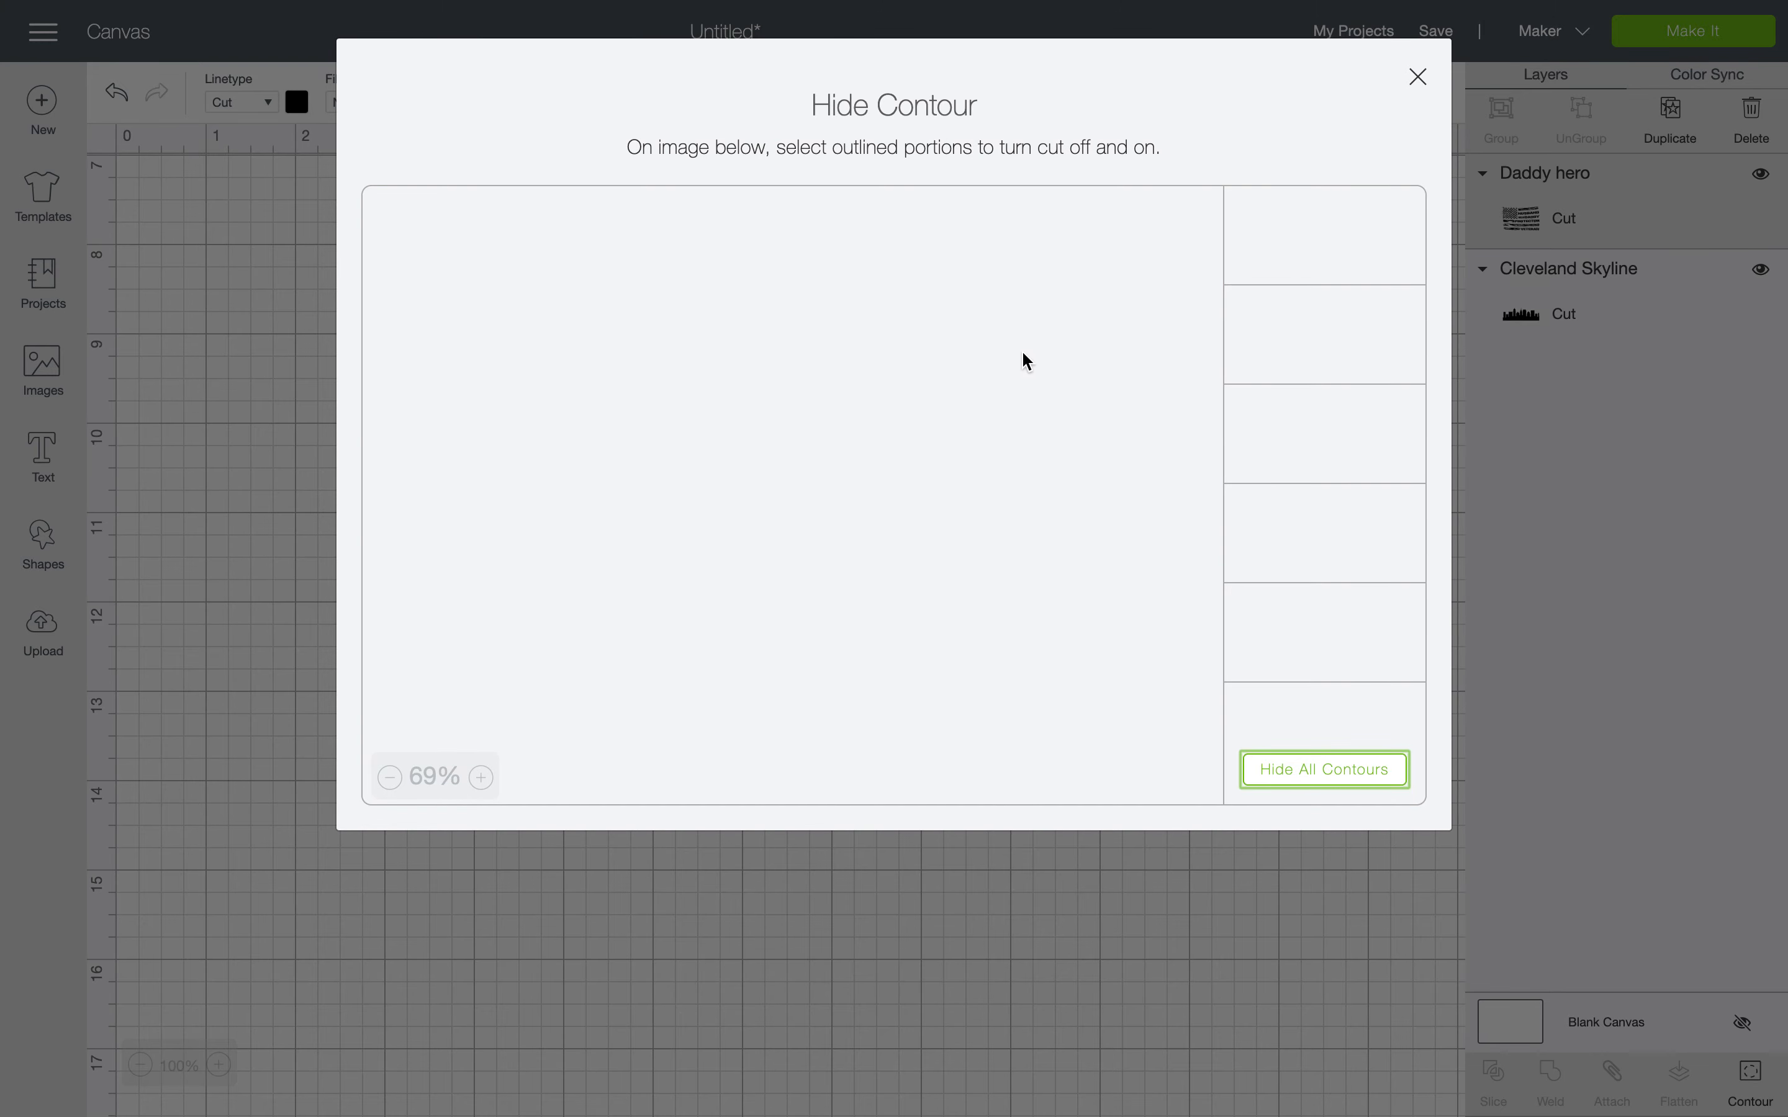
left_click(388, 783)
left_click(388, 780)
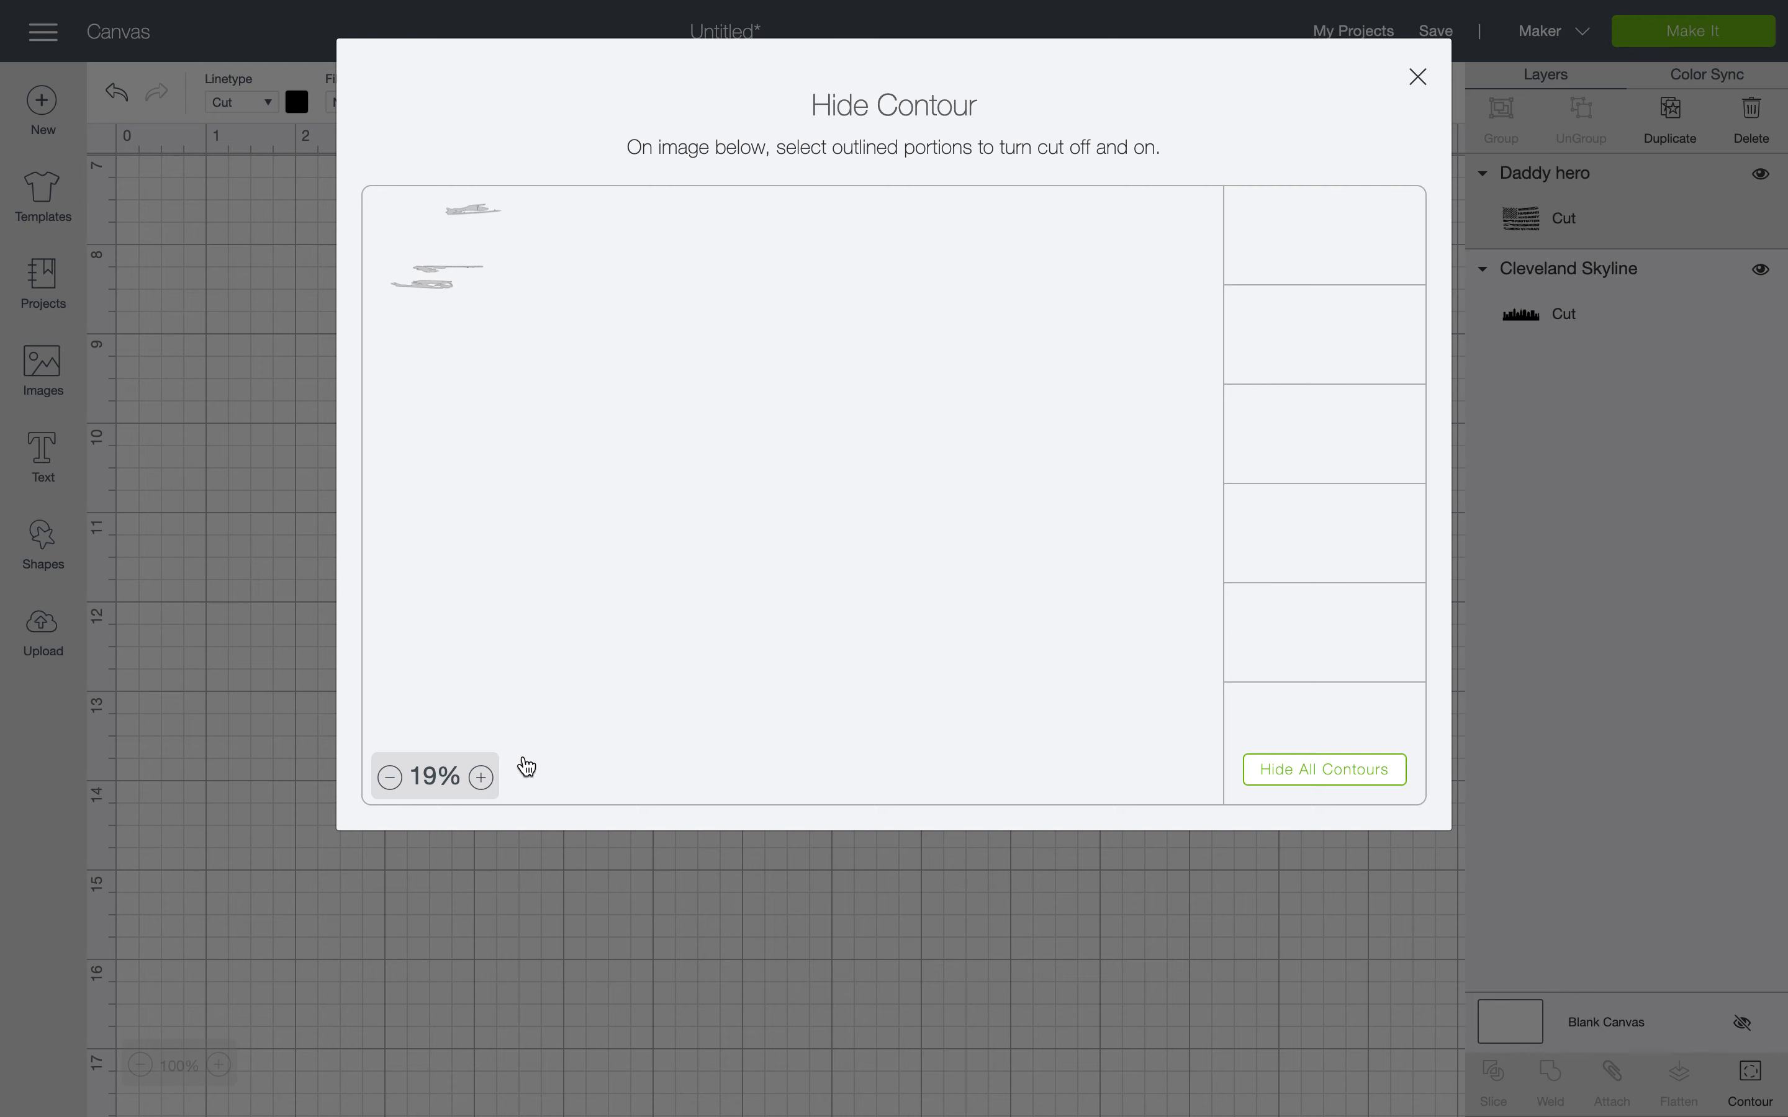
left_click(481, 777)
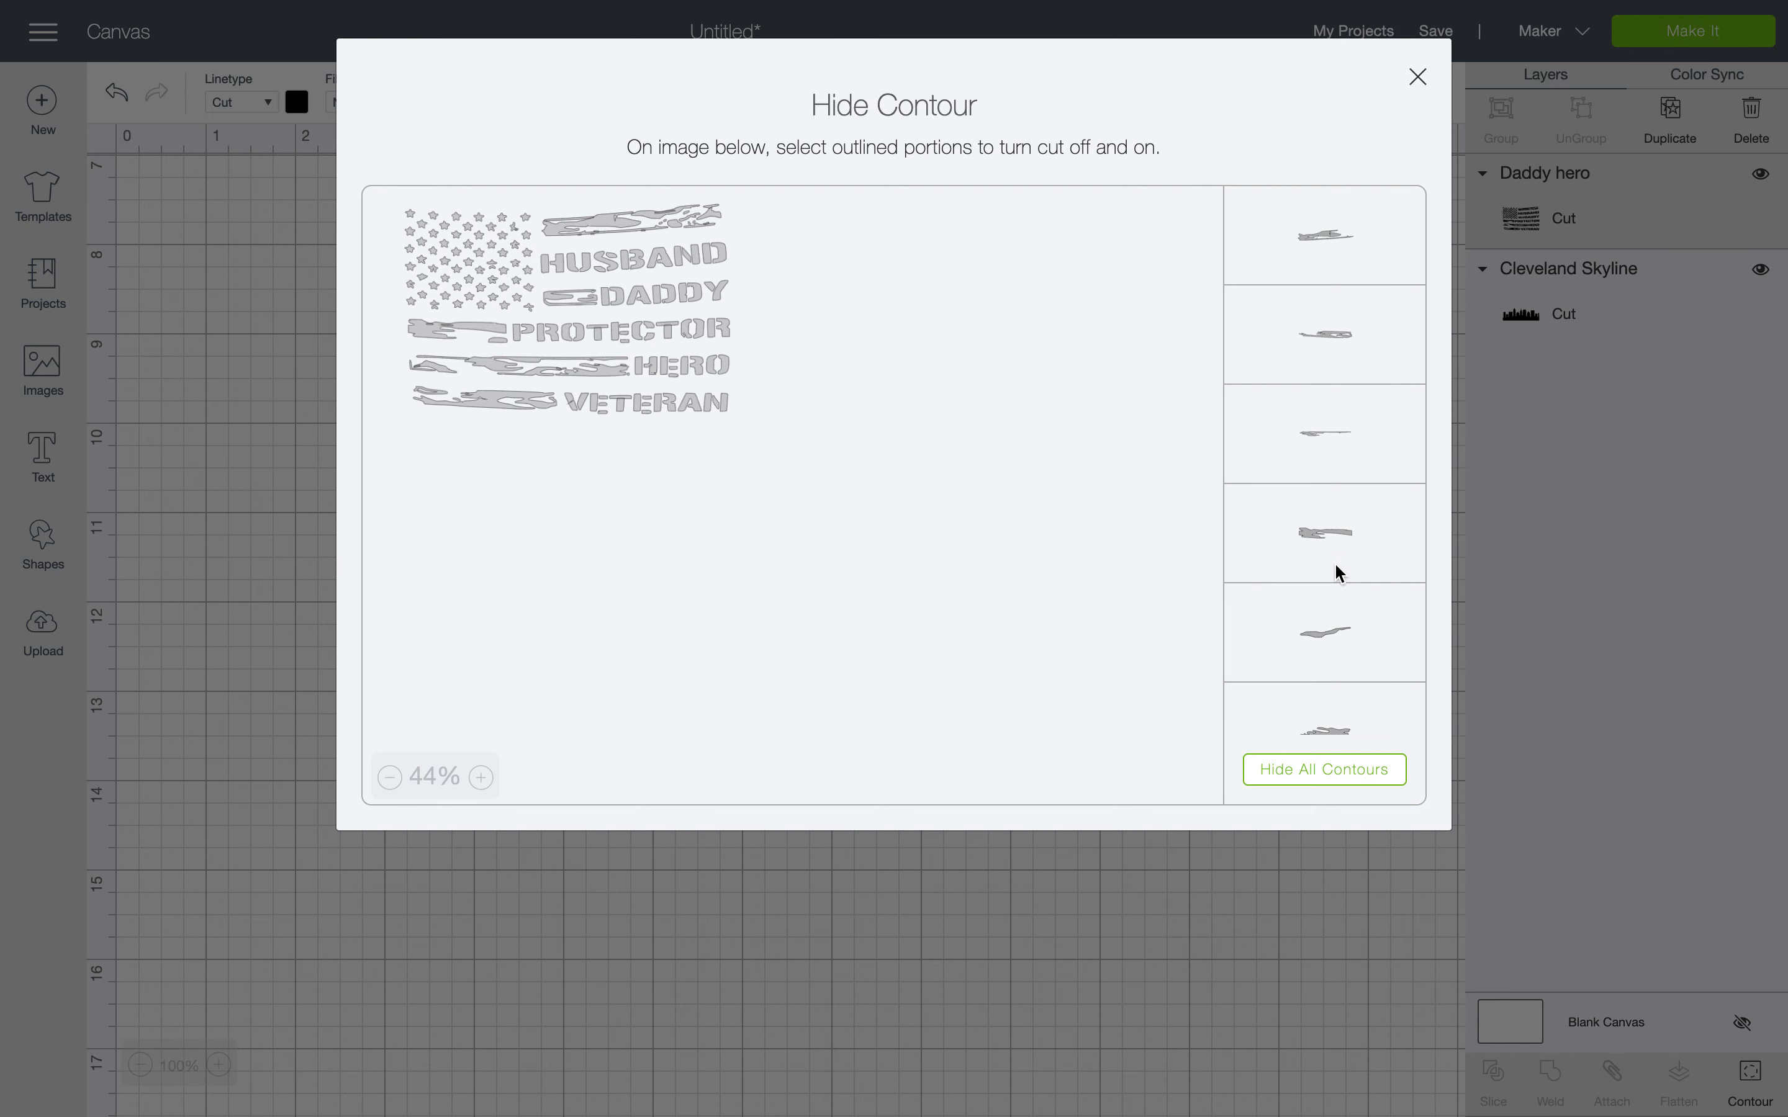
scroll(1296, 551, "down", 5)
scroll(1313, 492, "down", 10)
scroll(1355, 339, "down", 10)
scroll(1356, 337, "down", 10)
scroll(1353, 329, "down", 10)
Try hiding pieces of the flag's uppermost distressed stripe, restore all its contours and close the Contour window
left_click(578, 226)
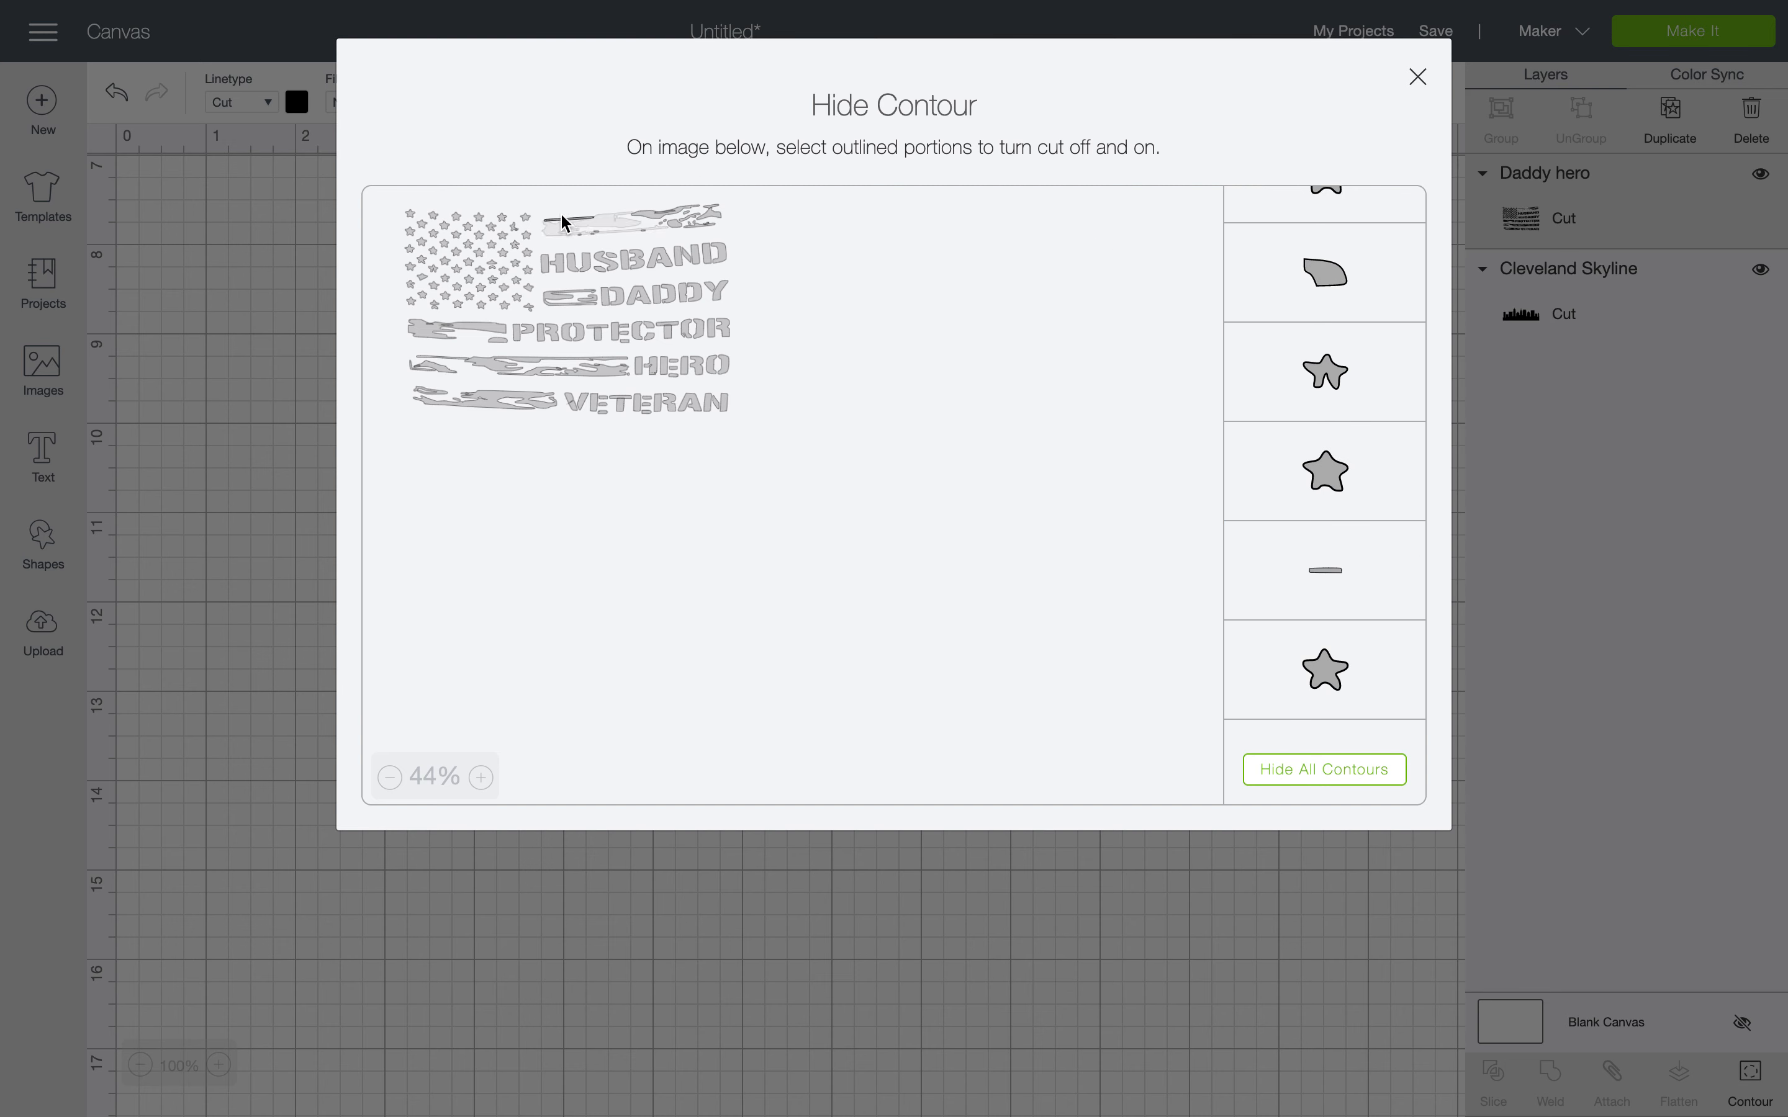
left_click(643, 214)
left_click(606, 228)
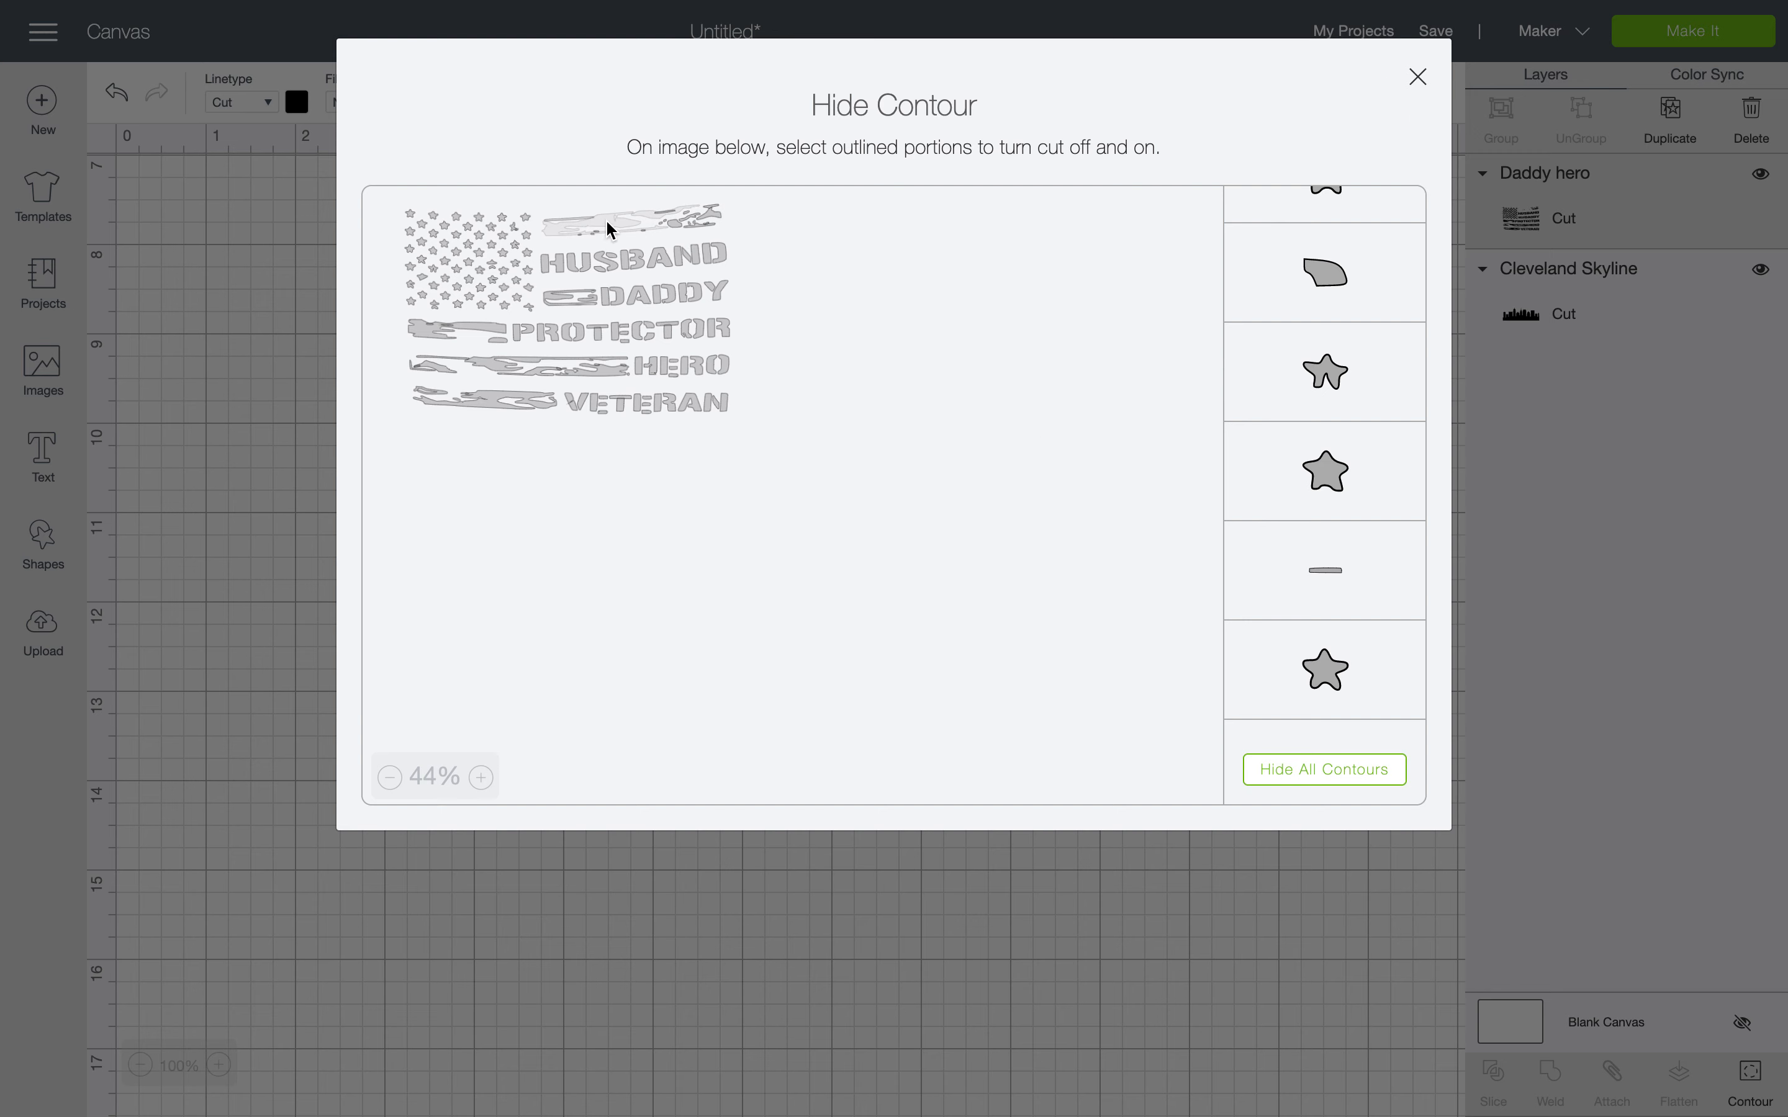
double_click(1280, 772)
left_click(935, 919)
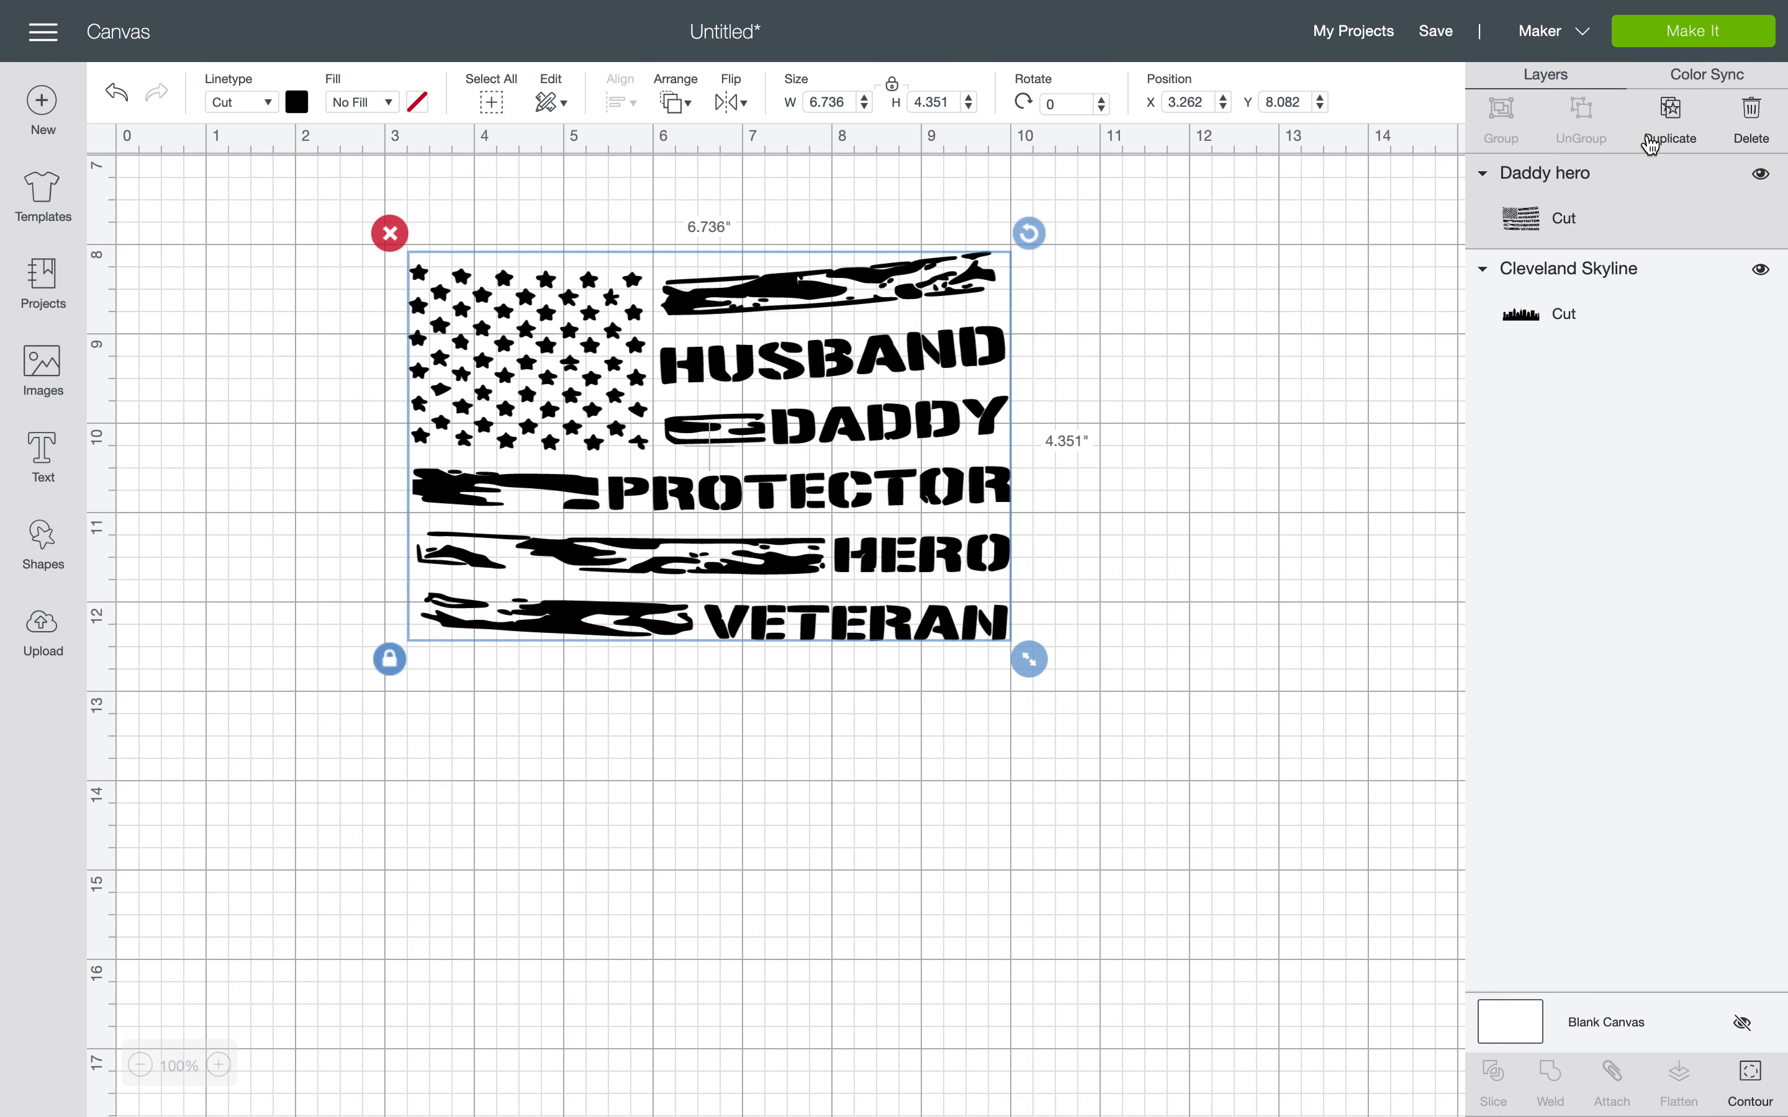
Move the Daddy hero flag to about X 1.43, Y 8.21 and place a duplicate below it at about X 4.80, Y 13.24
left_click_drag(765, 327, 601, 338)
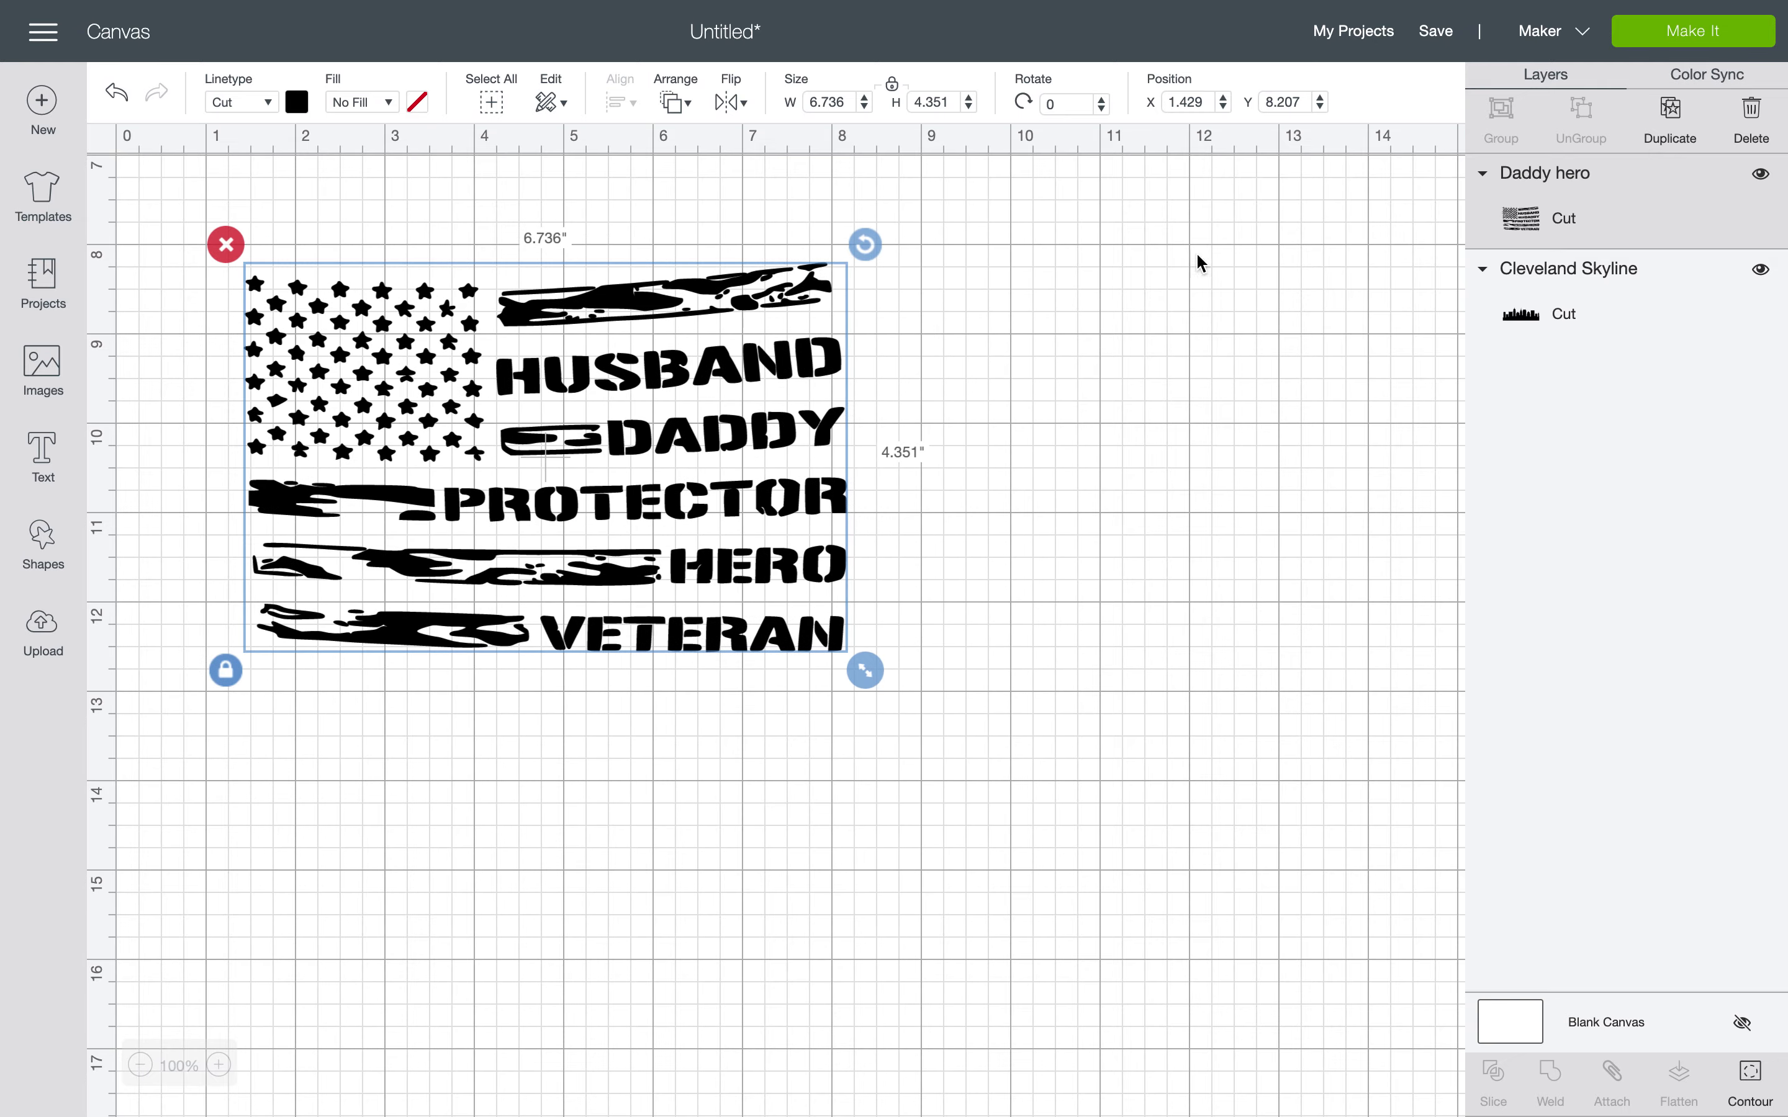
left_click(1667, 111)
left_click_drag(534, 616, 793, 1021)
Hide every star contour in the upper Daddy hero flag with the Contour tool, keeping the stripes and lettering
left_click(653, 578)
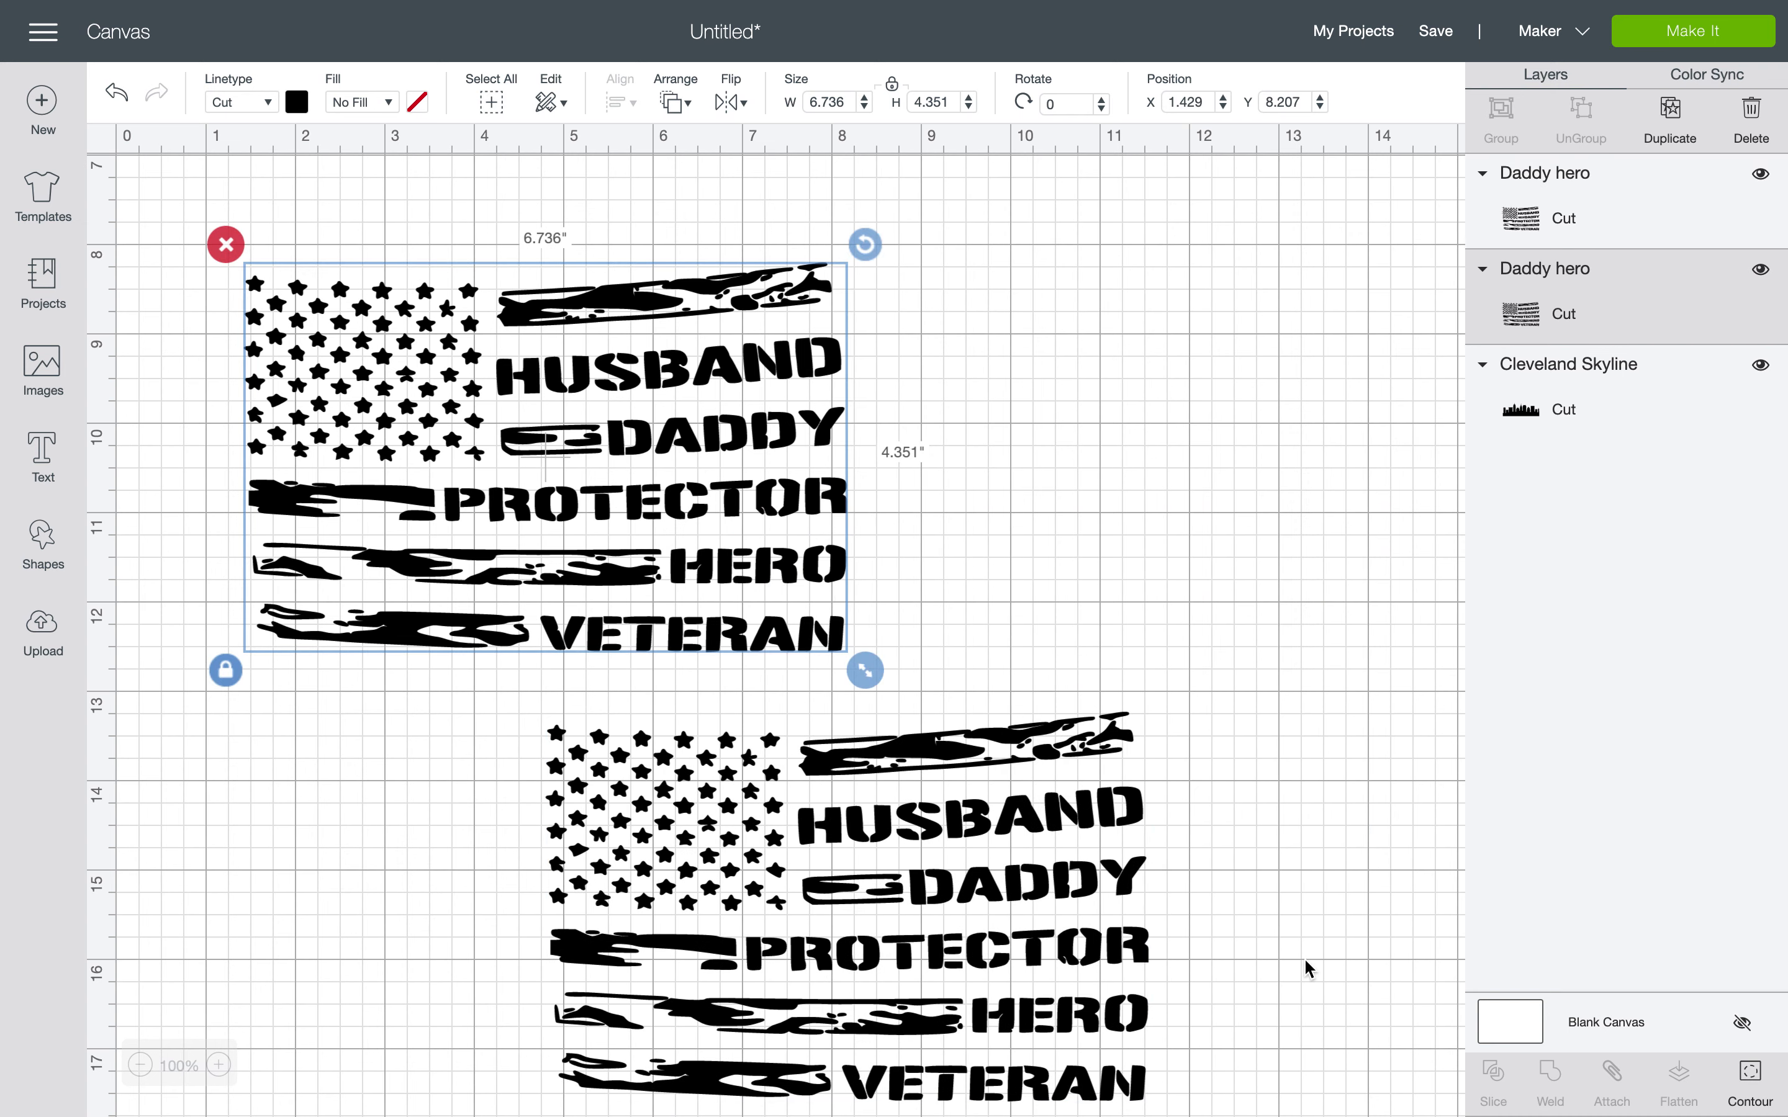
left_click(1750, 1072)
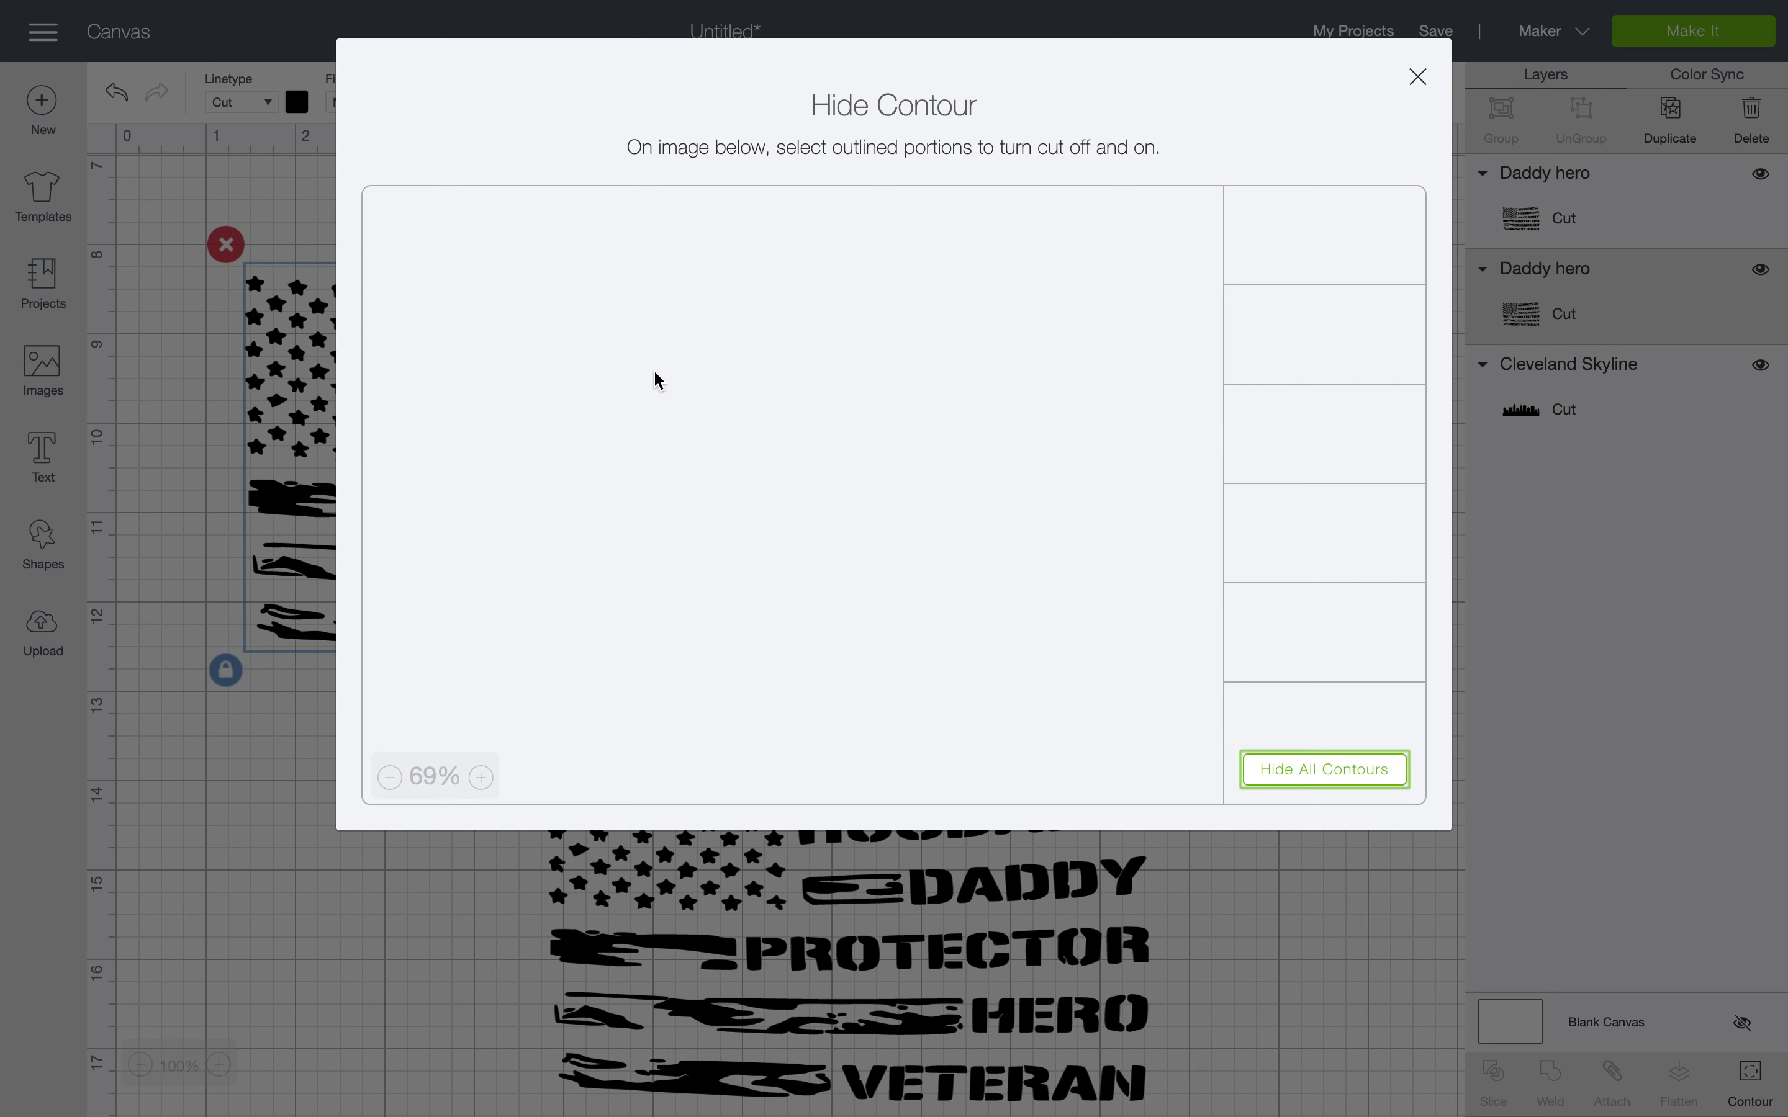
scroll(653, 369, "down", 5)
scroll(653, 369, "up", 6)
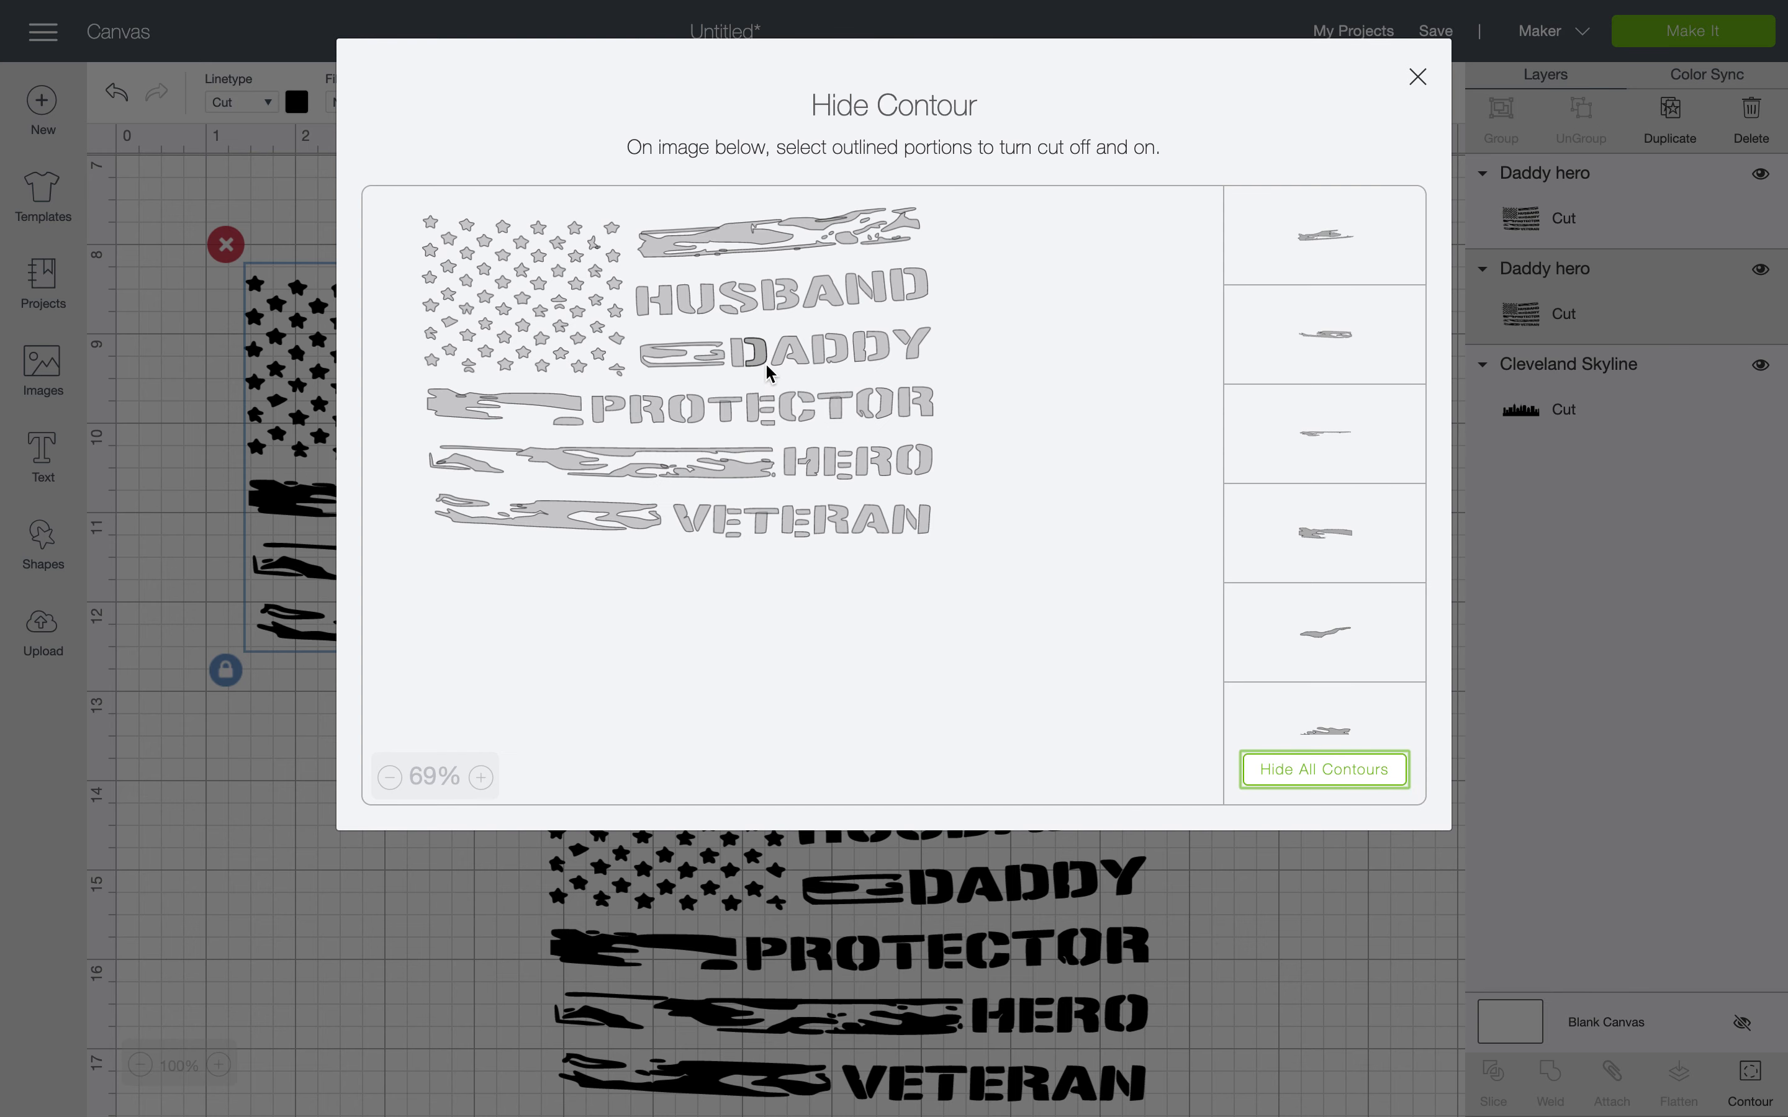
left_click(481, 776)
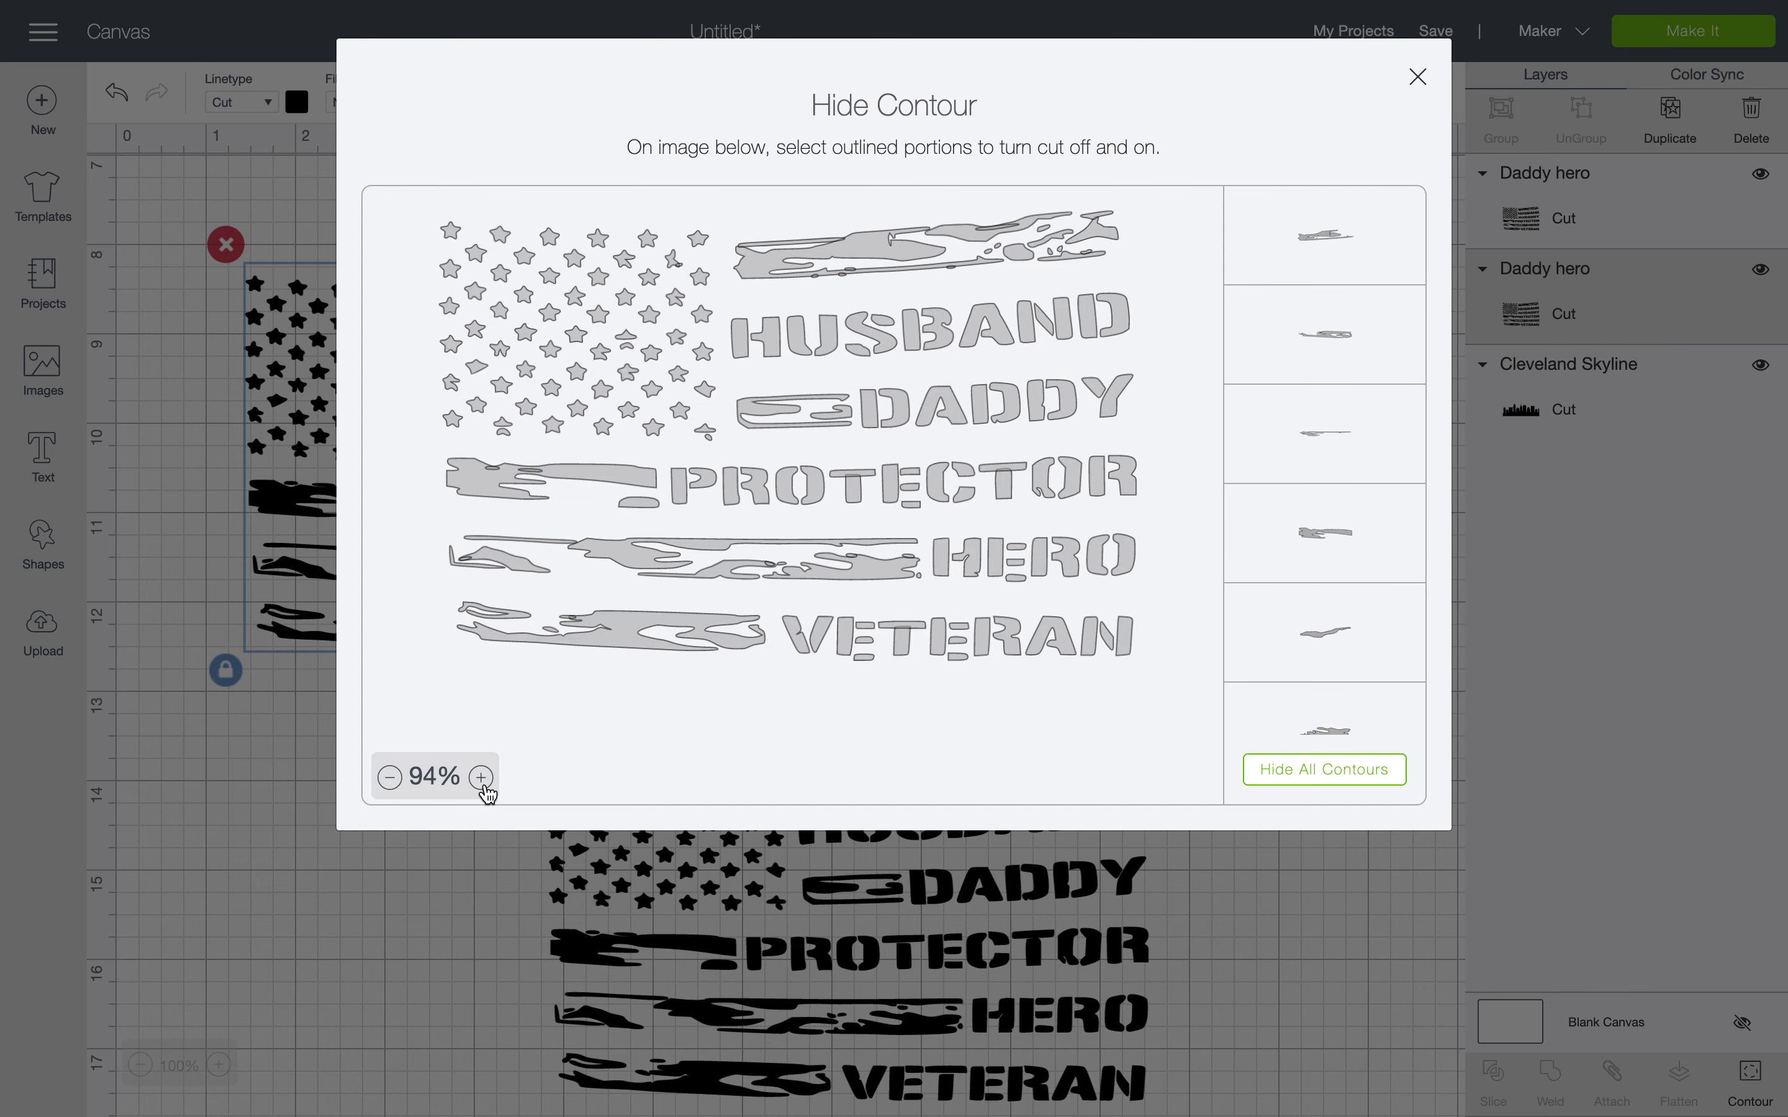
left_click(481, 777)
left_click(479, 236)
left_click(504, 267)
left_click(532, 244)
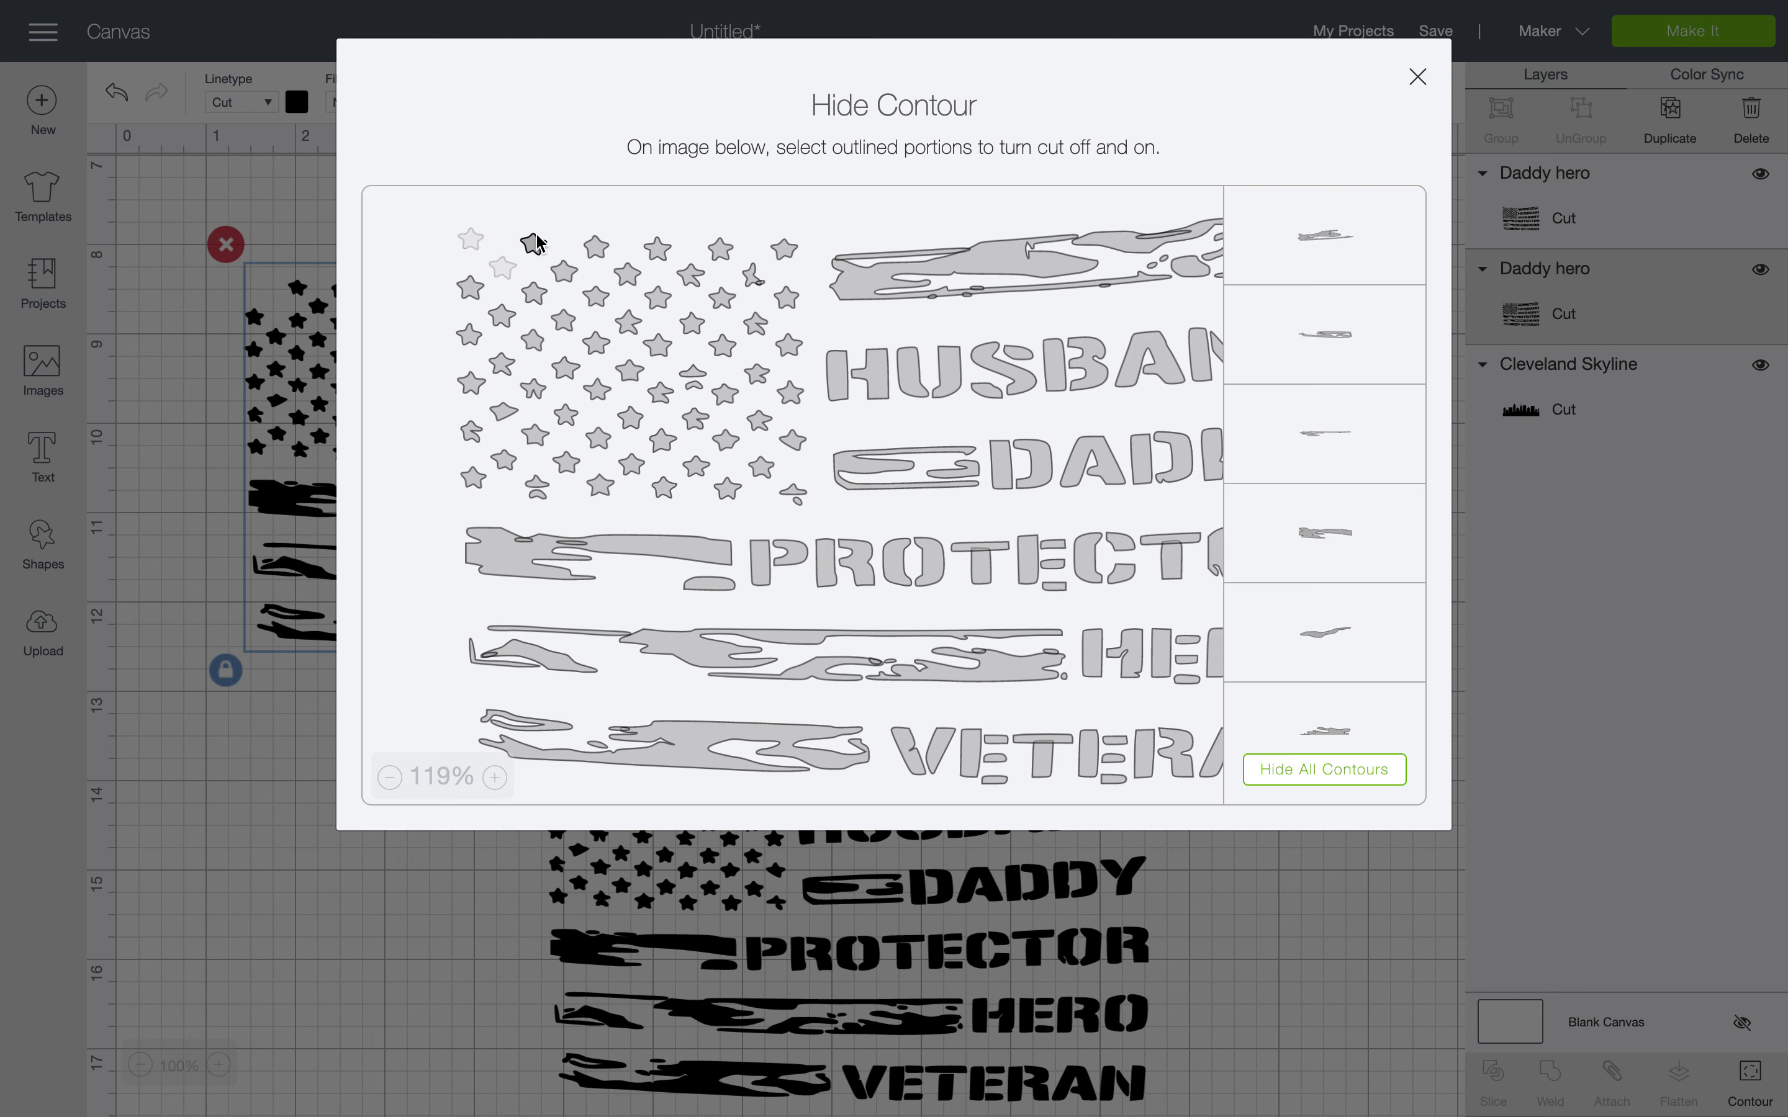
left_click(563, 271)
left_click(598, 249)
left_click(628, 275)
left_click(657, 251)
left_click(687, 276)
left_click(720, 251)
left_click(753, 276)
left_click(783, 255)
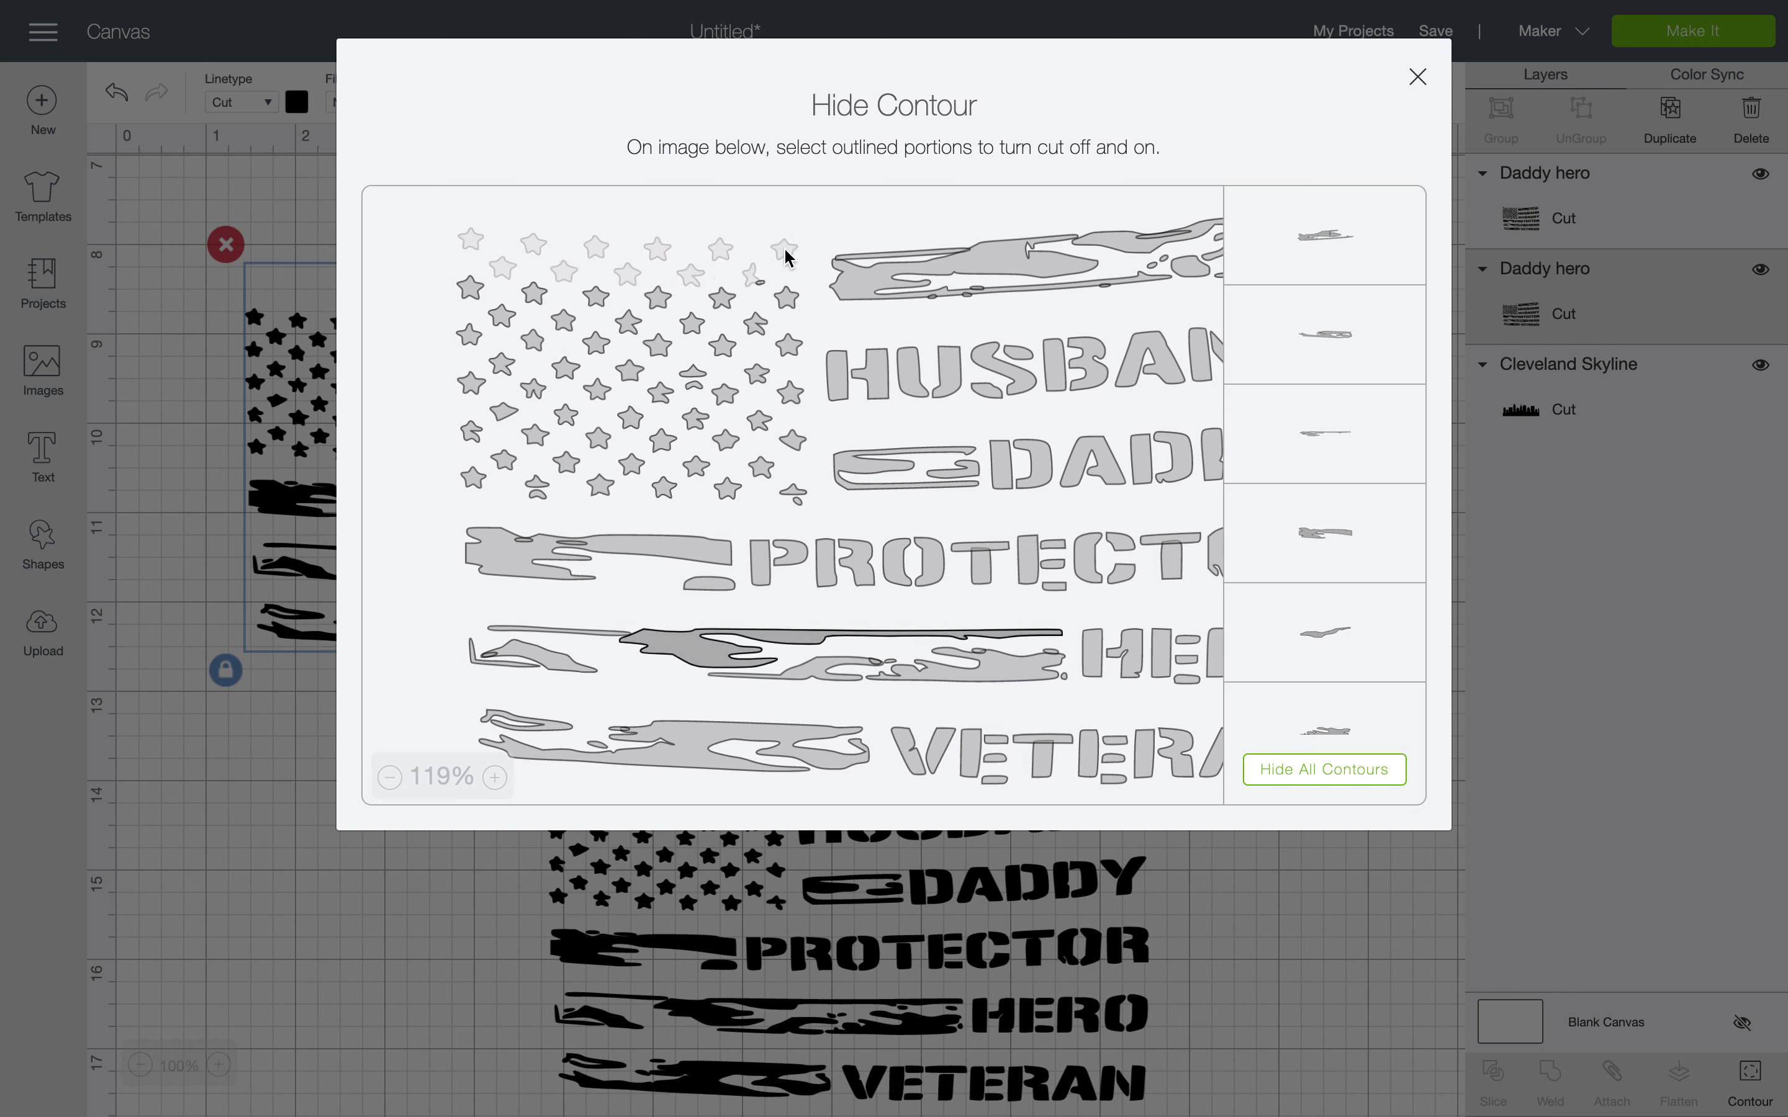
left_click(788, 306)
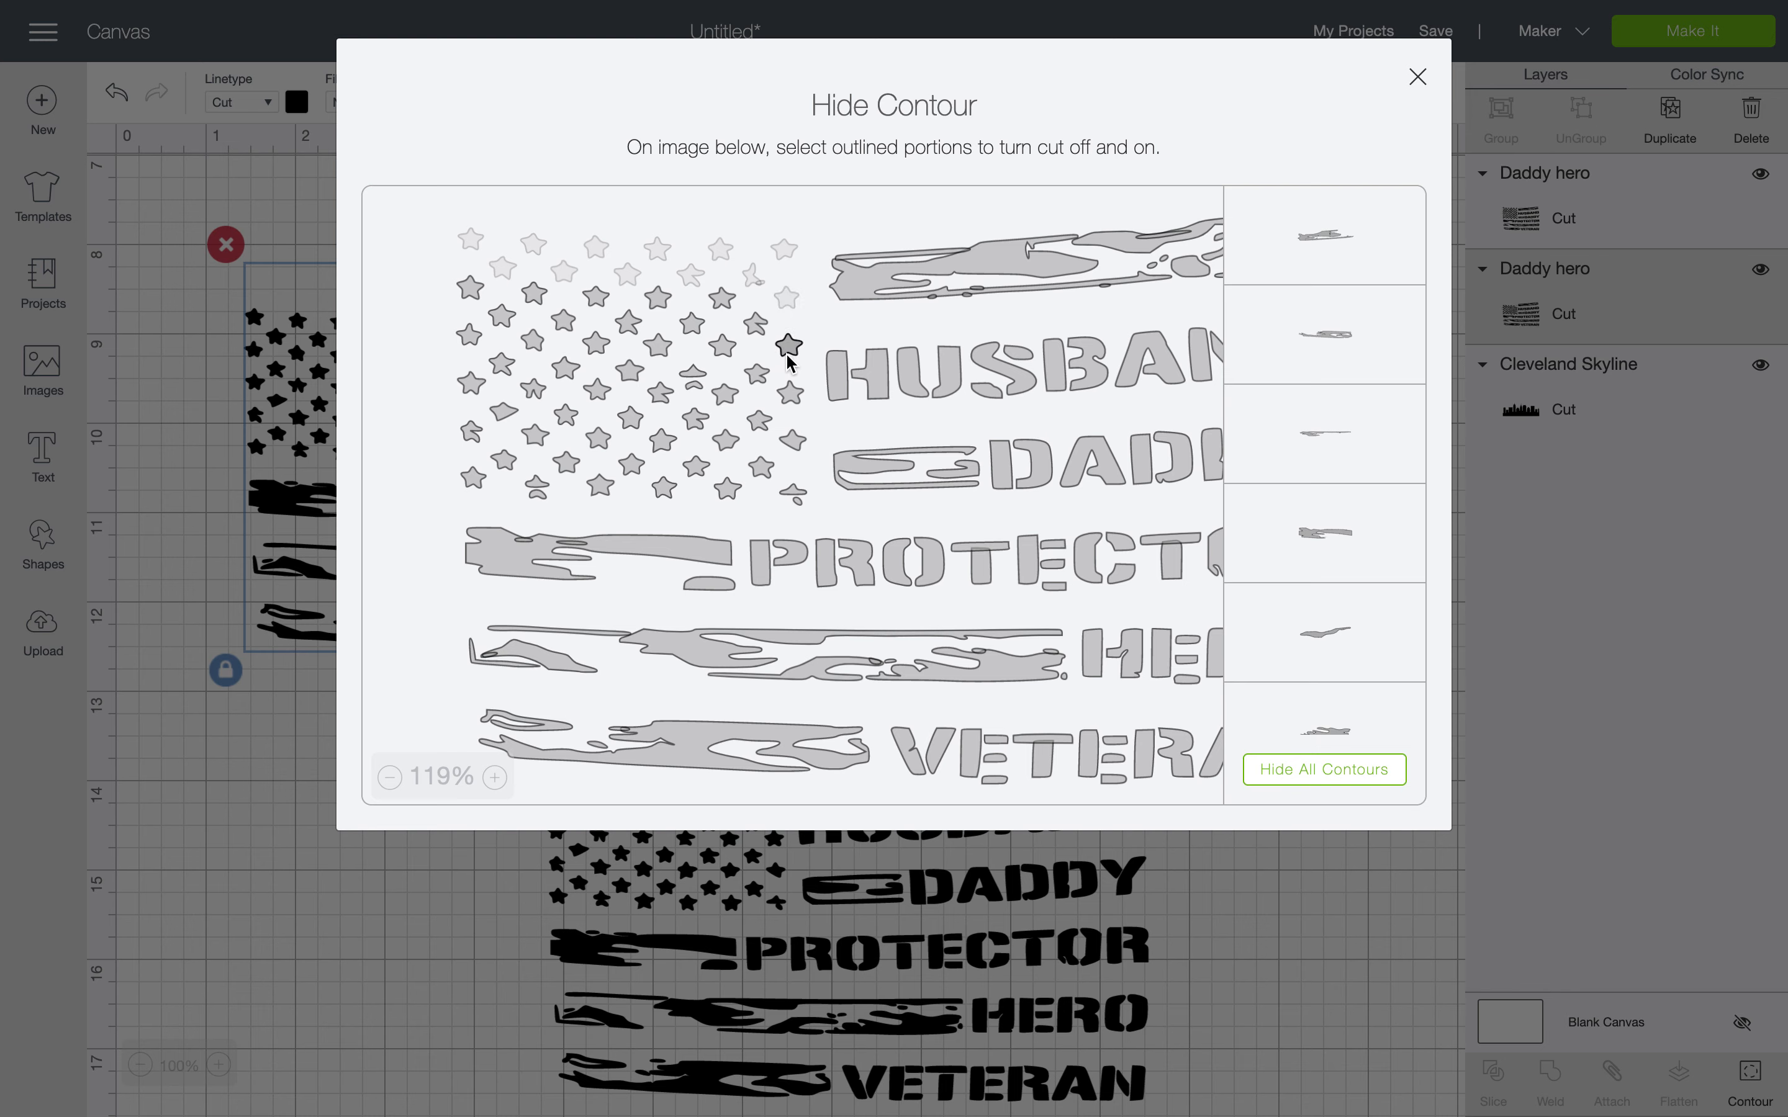
left_click(786, 350)
left_click(720, 299)
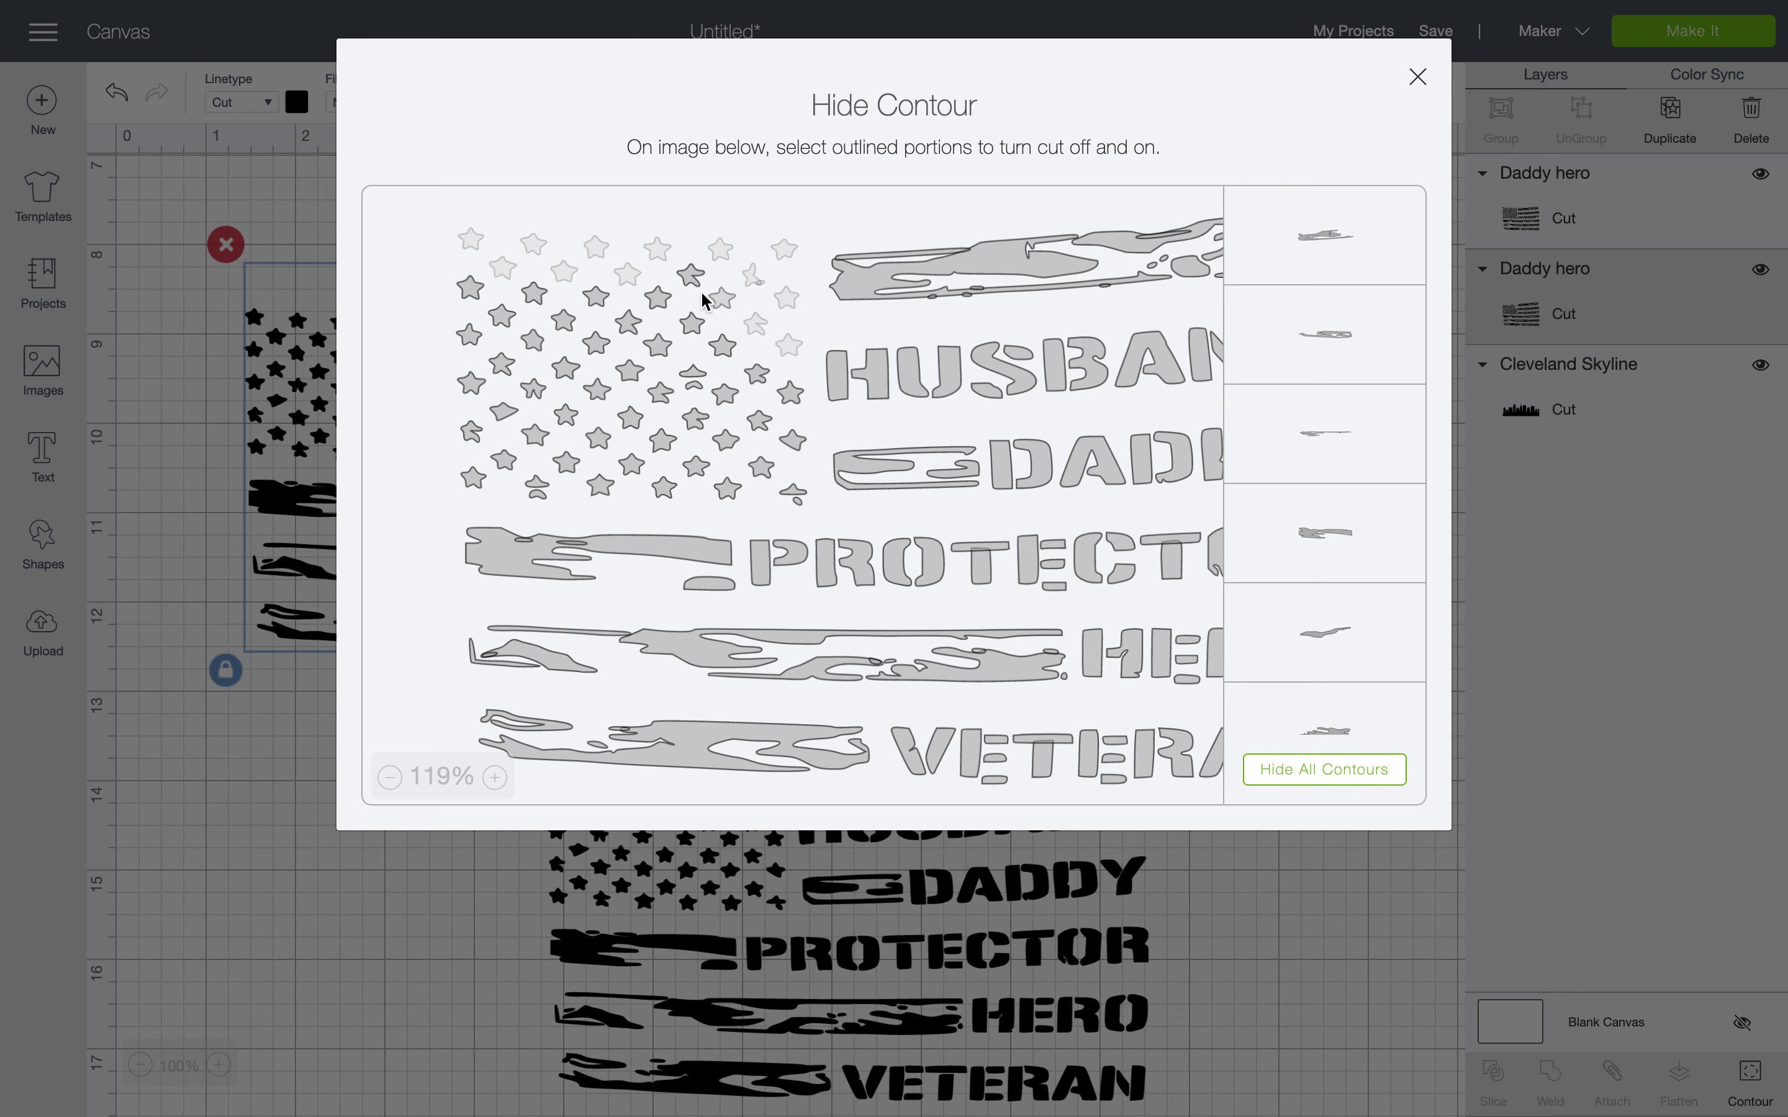
left_click(665, 304)
left_click(686, 330)
left_click(722, 351)
left_click(754, 379)
left_click(789, 392)
left_click(793, 440)
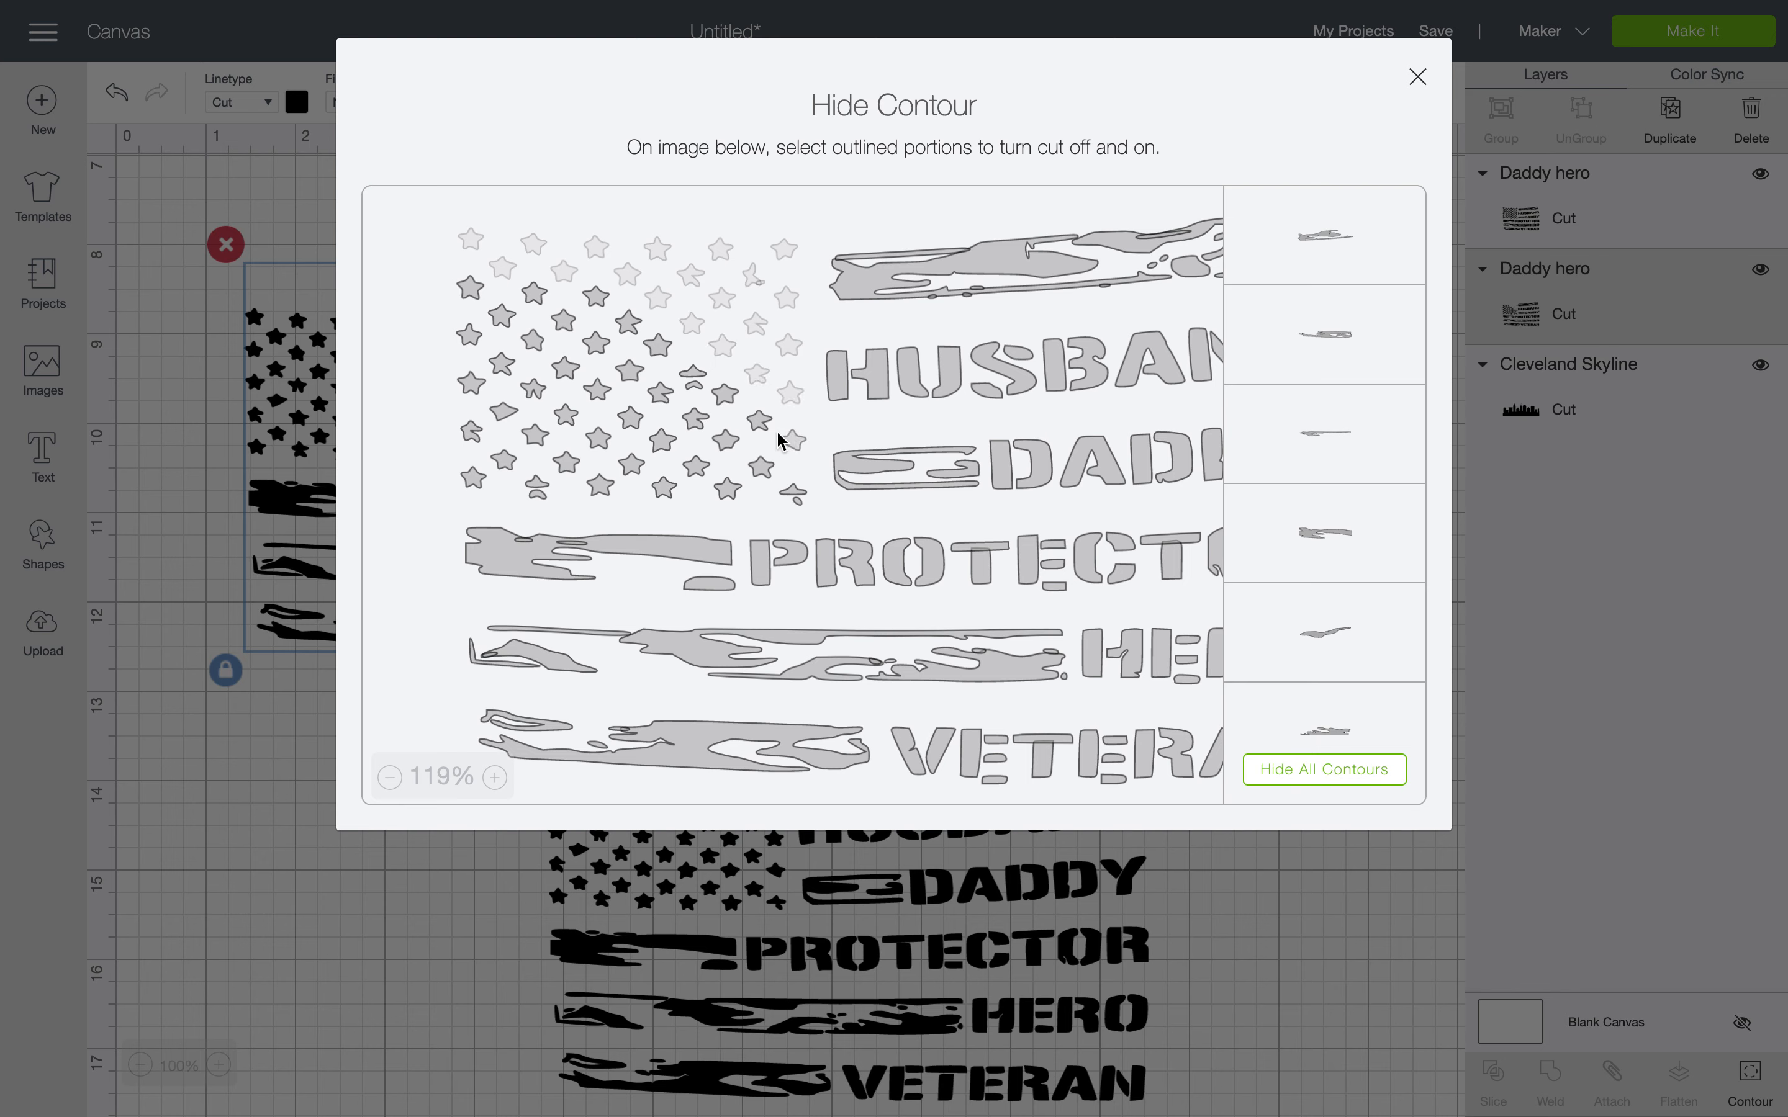
left_click(759, 420)
left_click(692, 376)
left_click(658, 348)
left_click(626, 320)
left_click(600, 298)
left_click(532, 293)
left_click(563, 322)
left_click(594, 345)
left_click(629, 372)
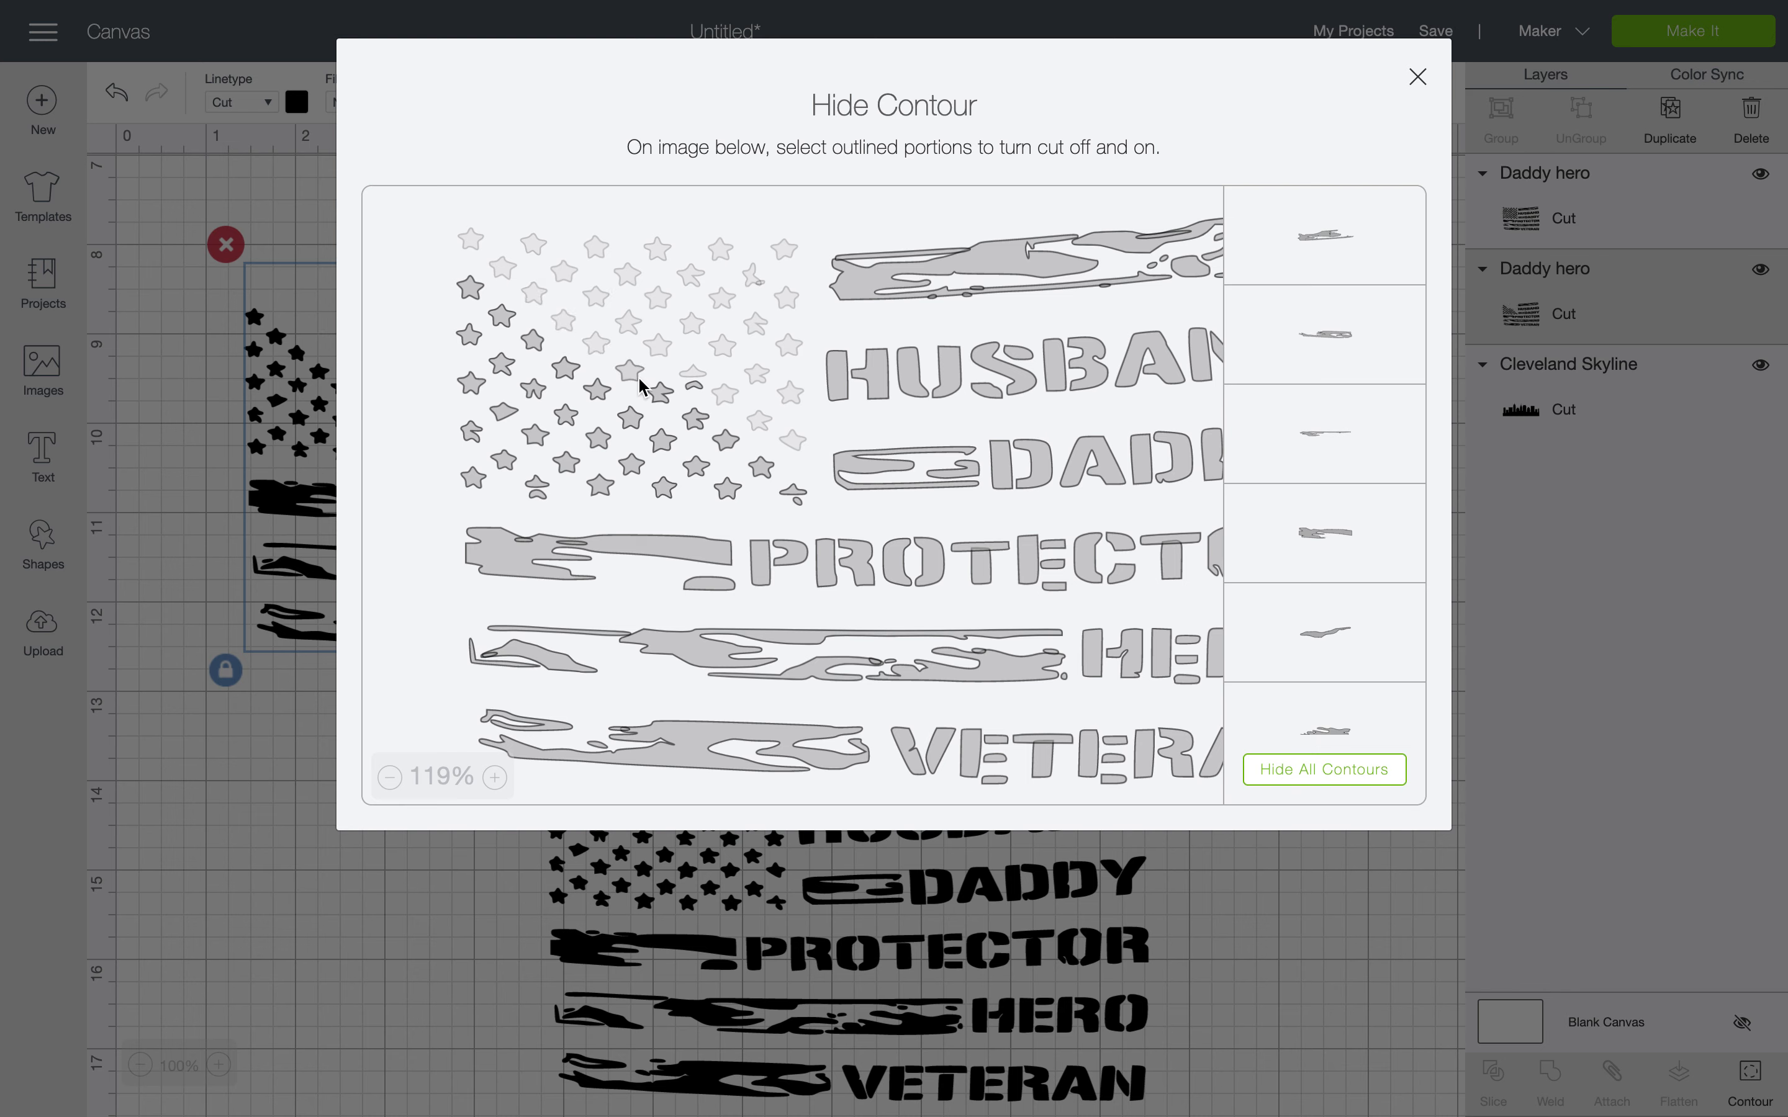
left_click(660, 392)
left_click(692, 388)
left_click(698, 418)
left_click(722, 442)
left_click(757, 466)
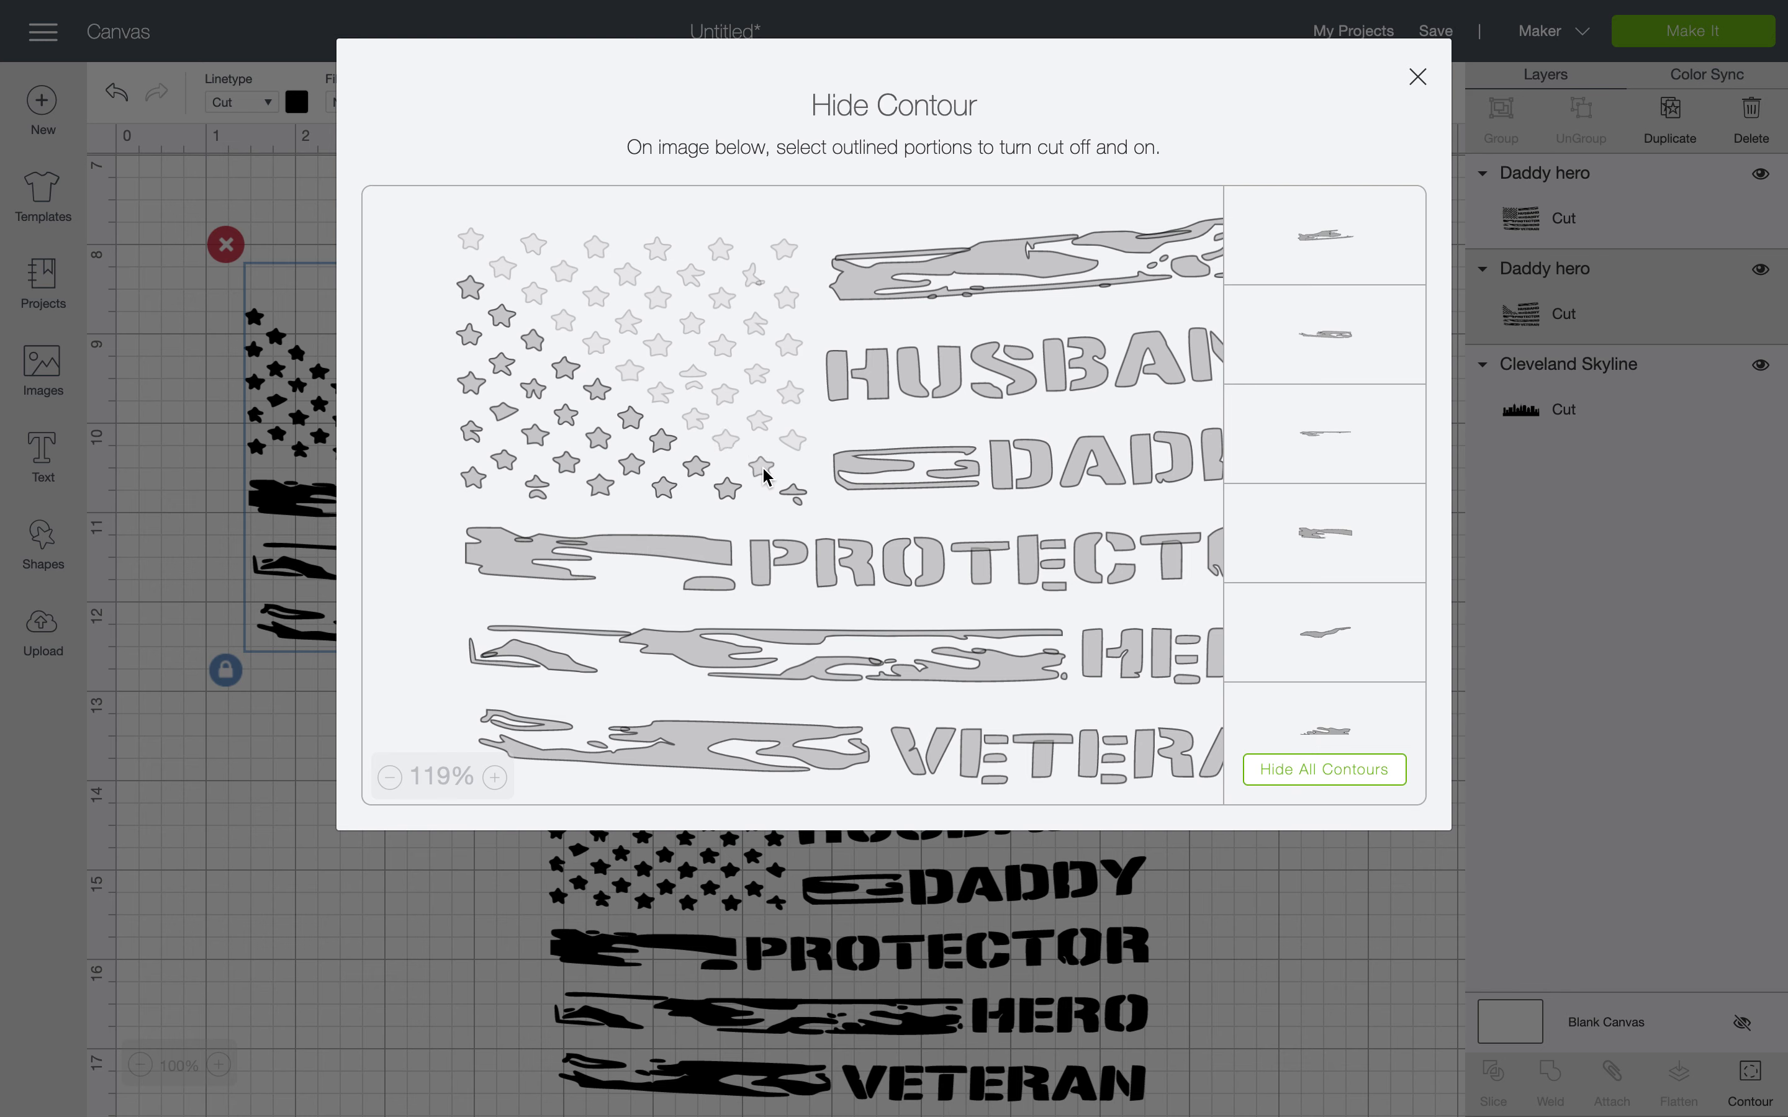
left_click(793, 493)
left_click(725, 487)
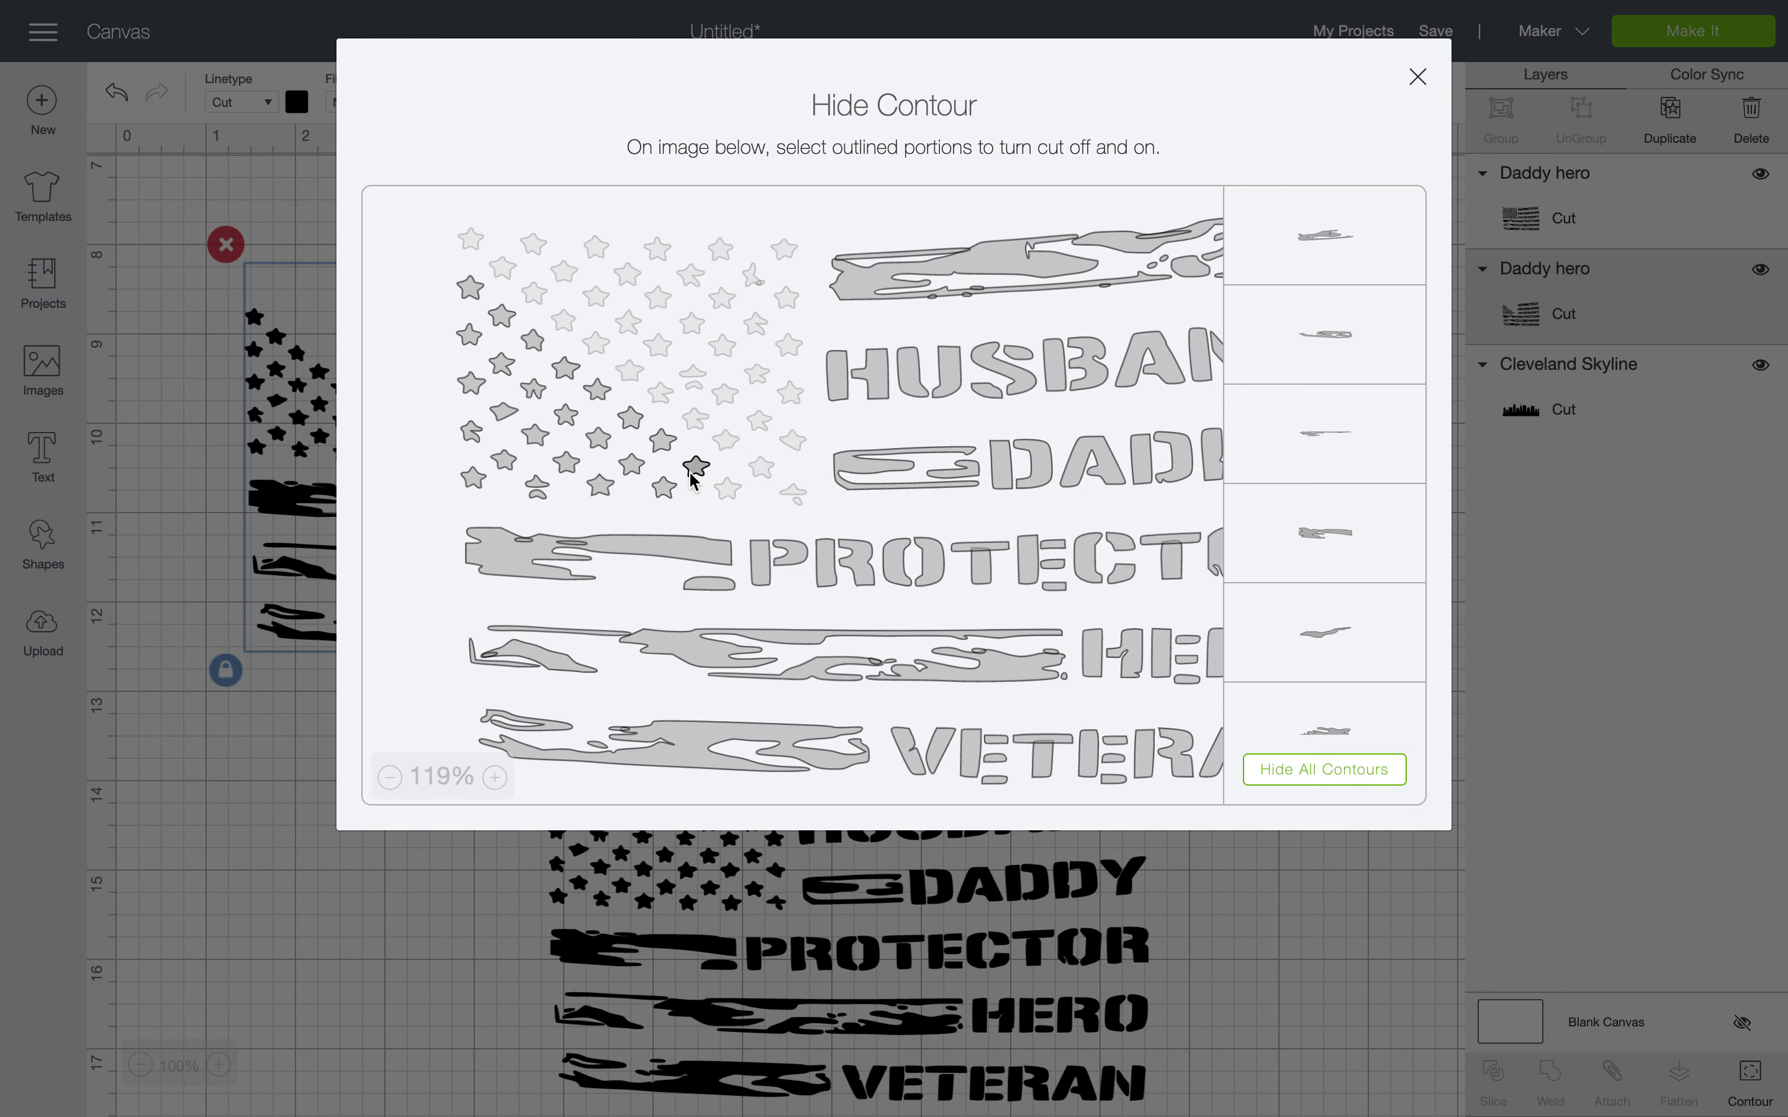
left_click(693, 469)
left_click(629, 418)
left_click(595, 391)
left_click(567, 370)
left_click(534, 341)
left_click(528, 338)
left_click(502, 317)
left_click(532, 341)
left_click(470, 288)
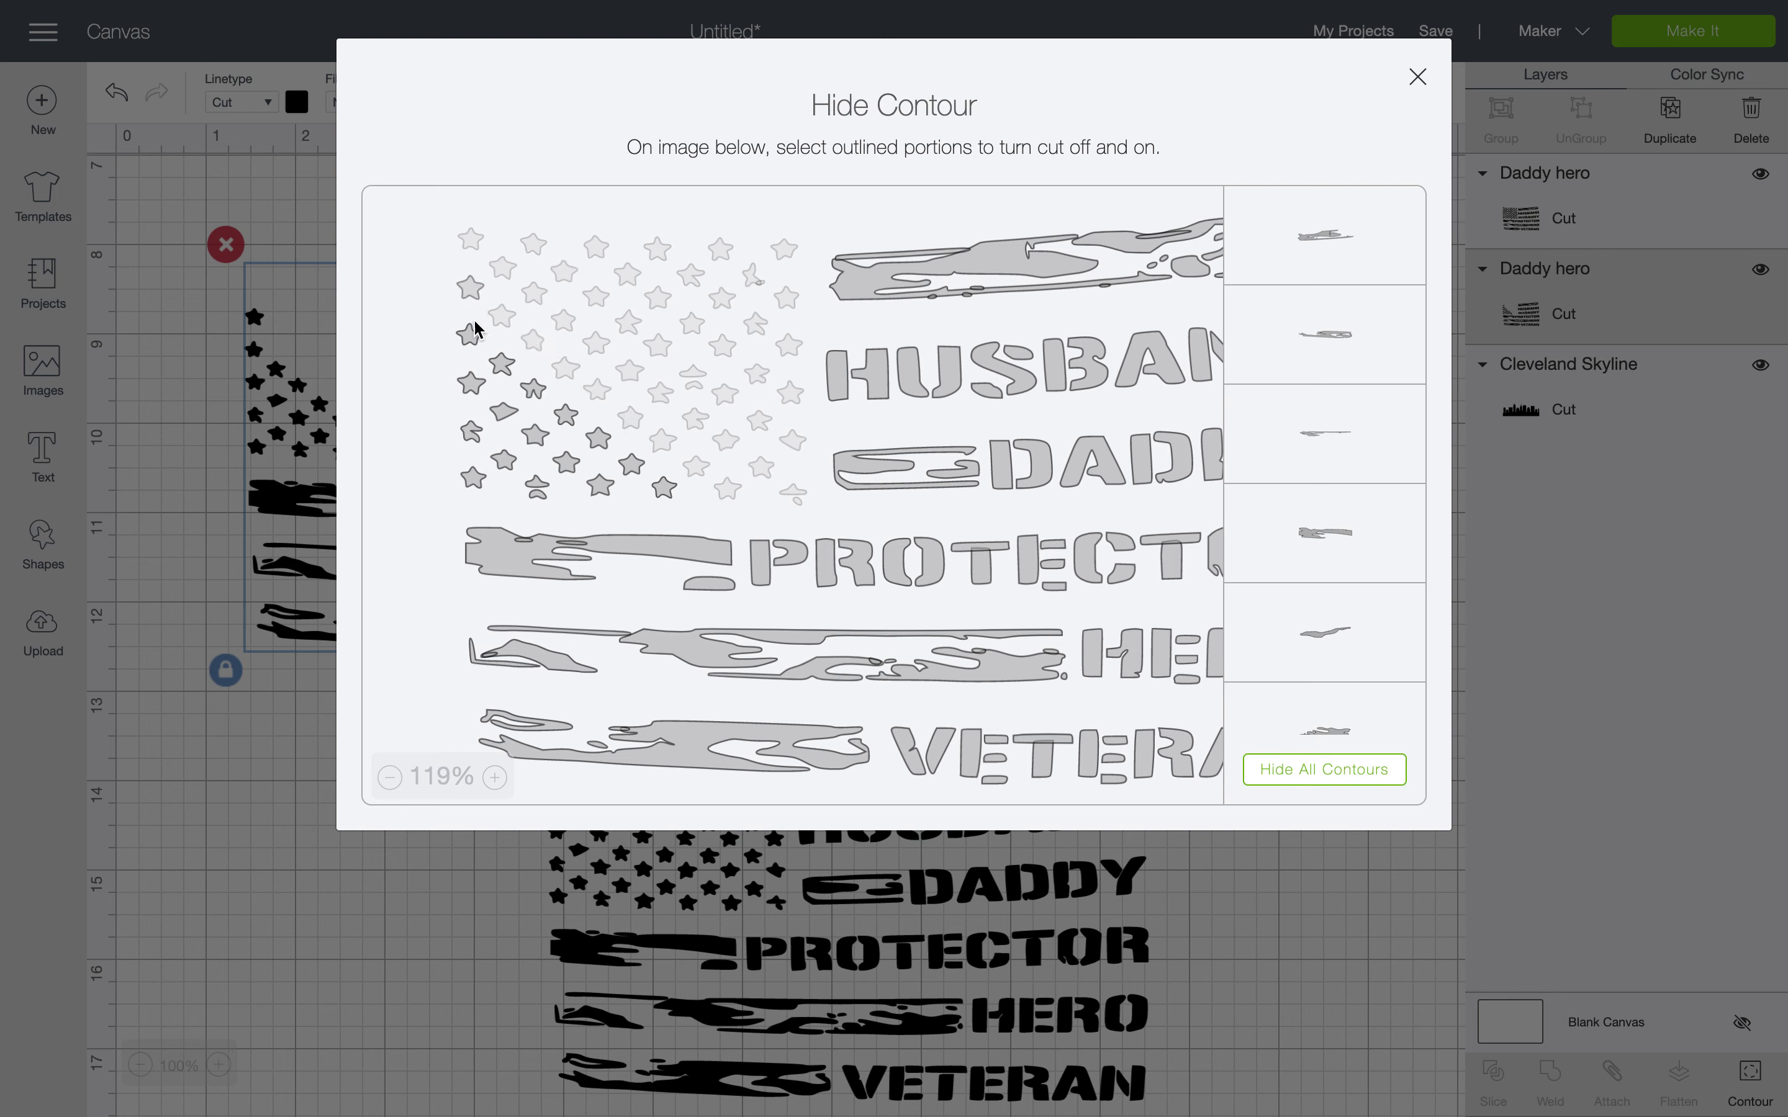
left_click(468, 337)
left_click(501, 372)
left_click(533, 389)
left_click(565, 417)
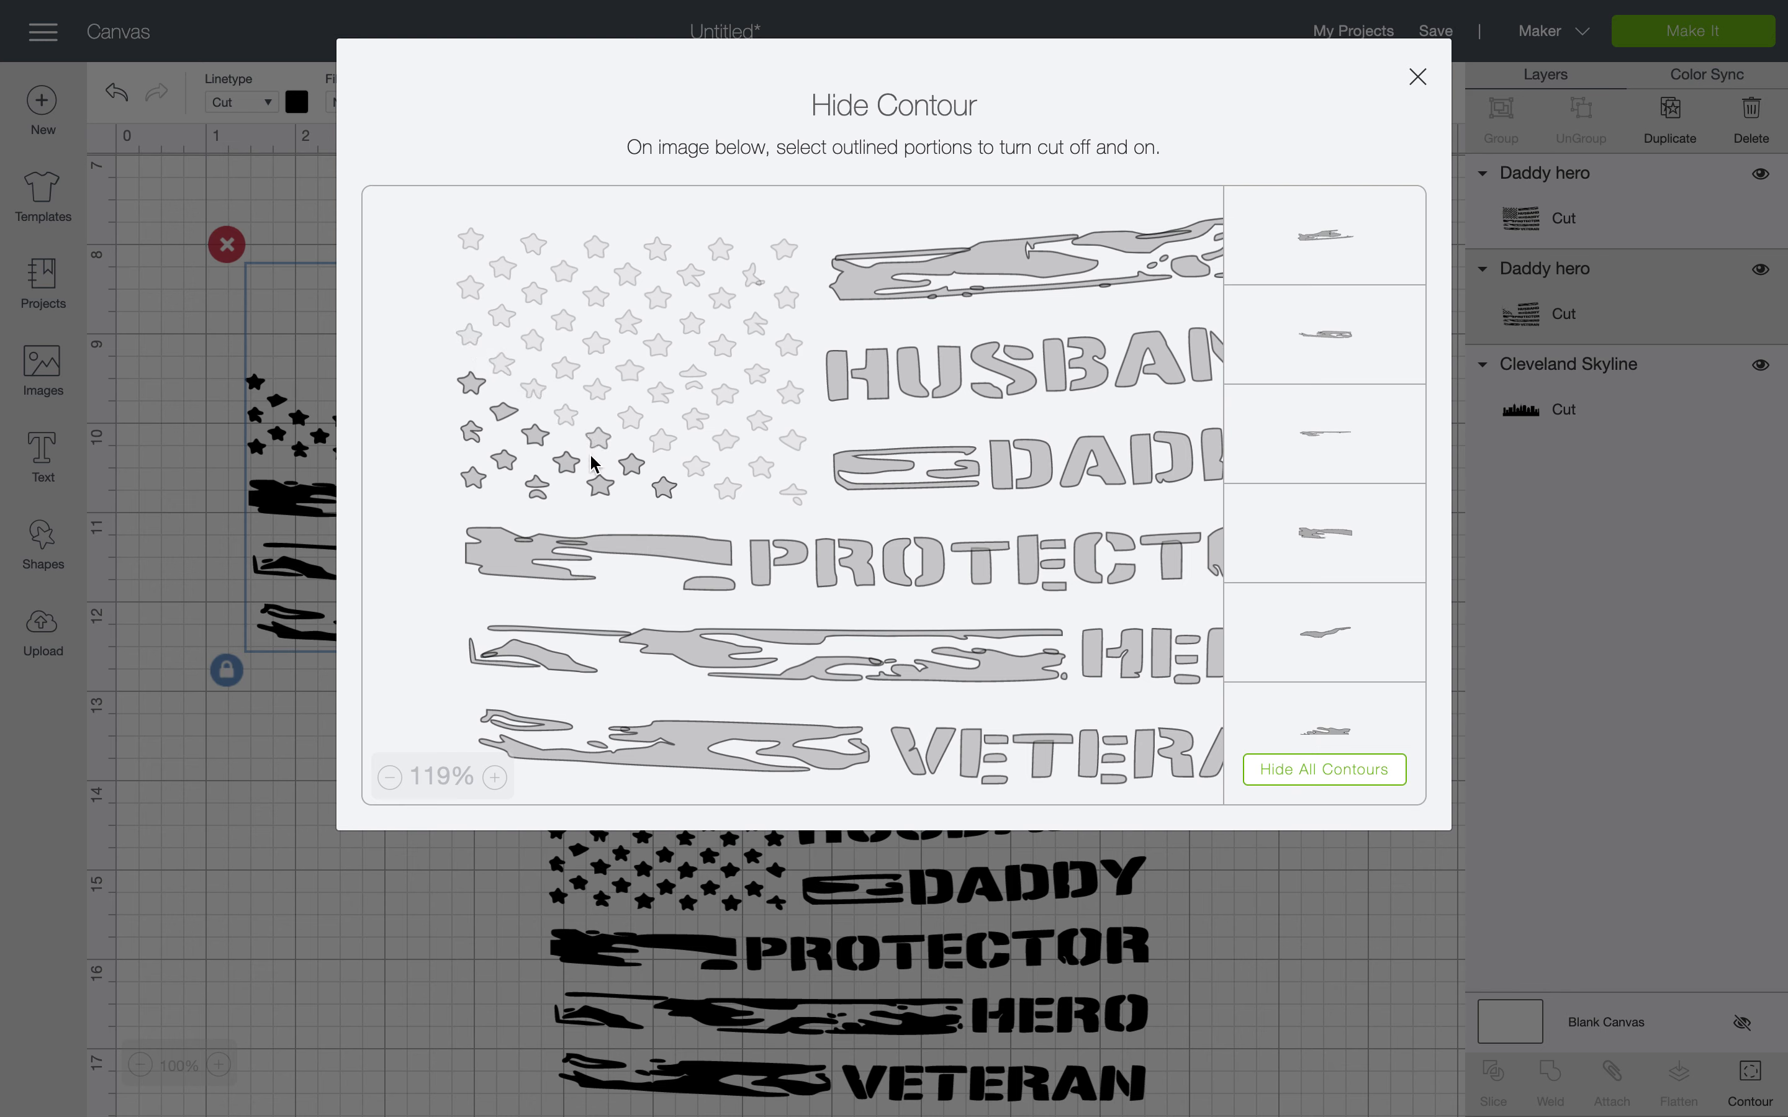
left_click(632, 466)
left_click(663, 488)
left_click(598, 482)
left_click(565, 459)
left_click(541, 424)
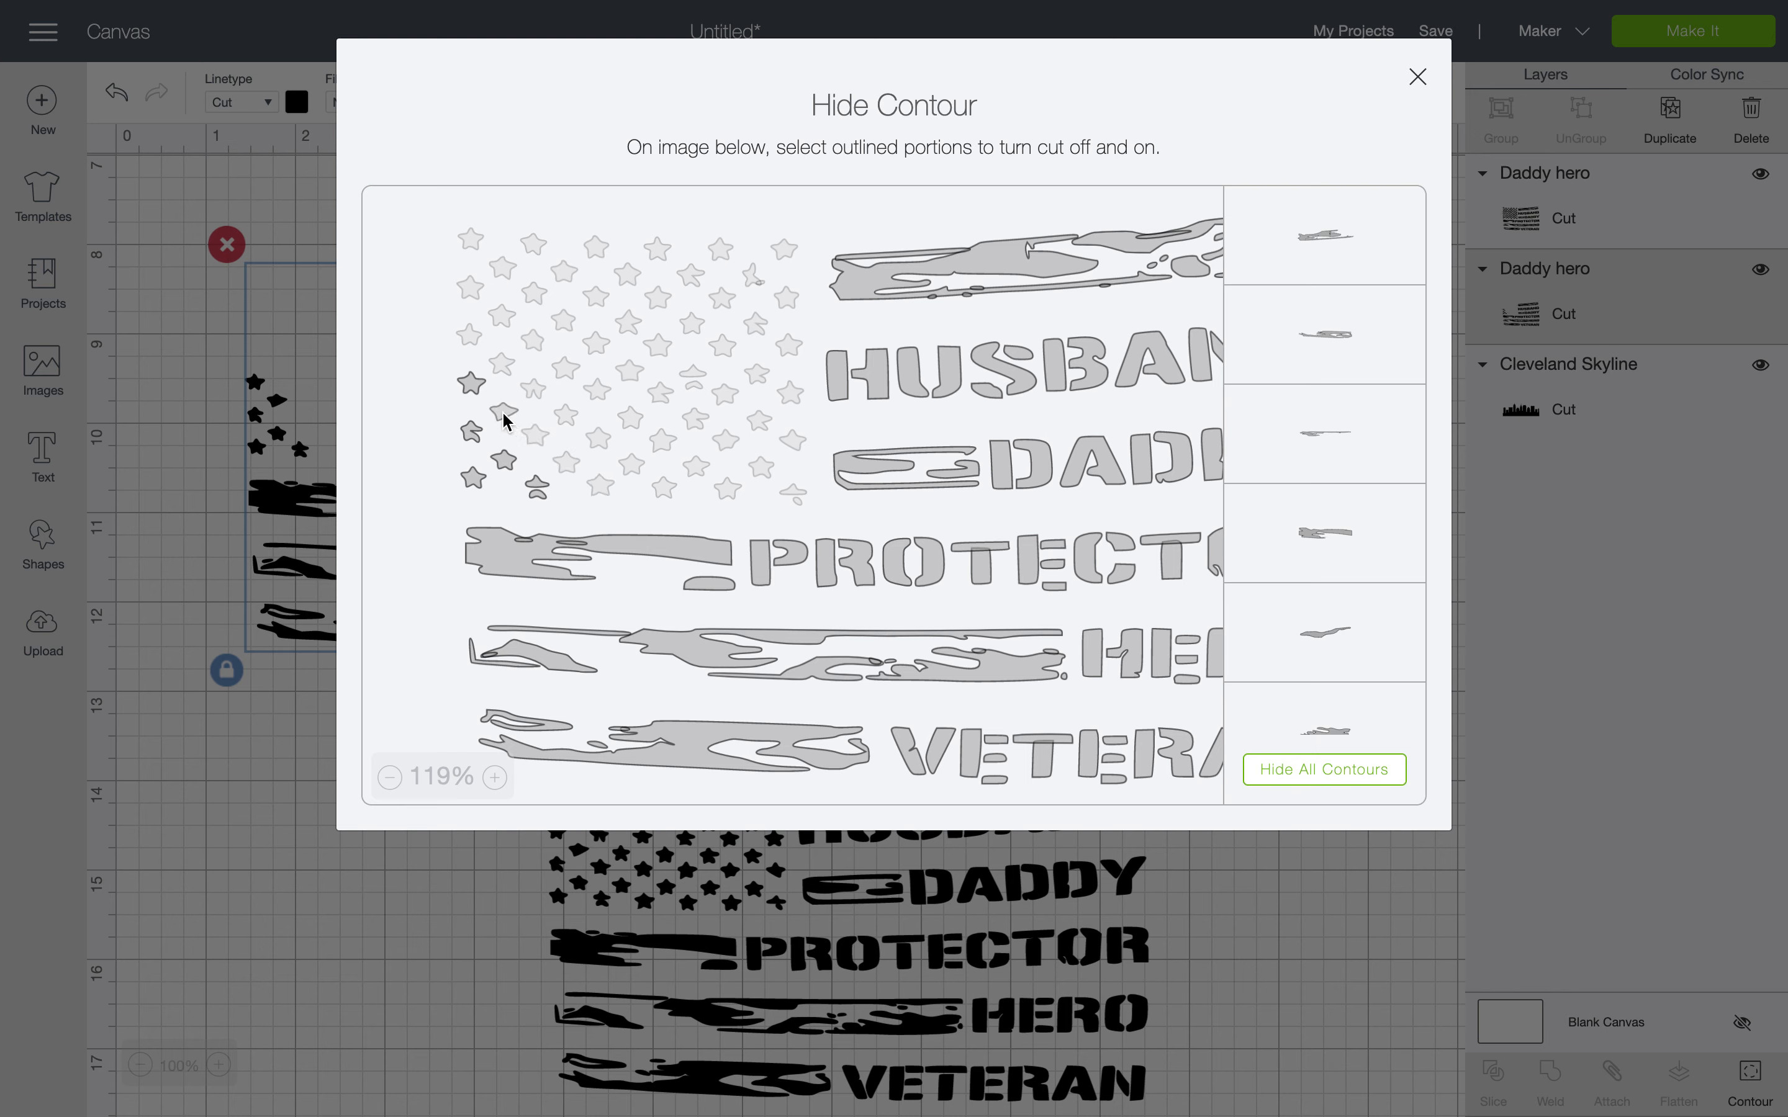
left_click(472, 383)
left_click(470, 432)
left_click(473, 478)
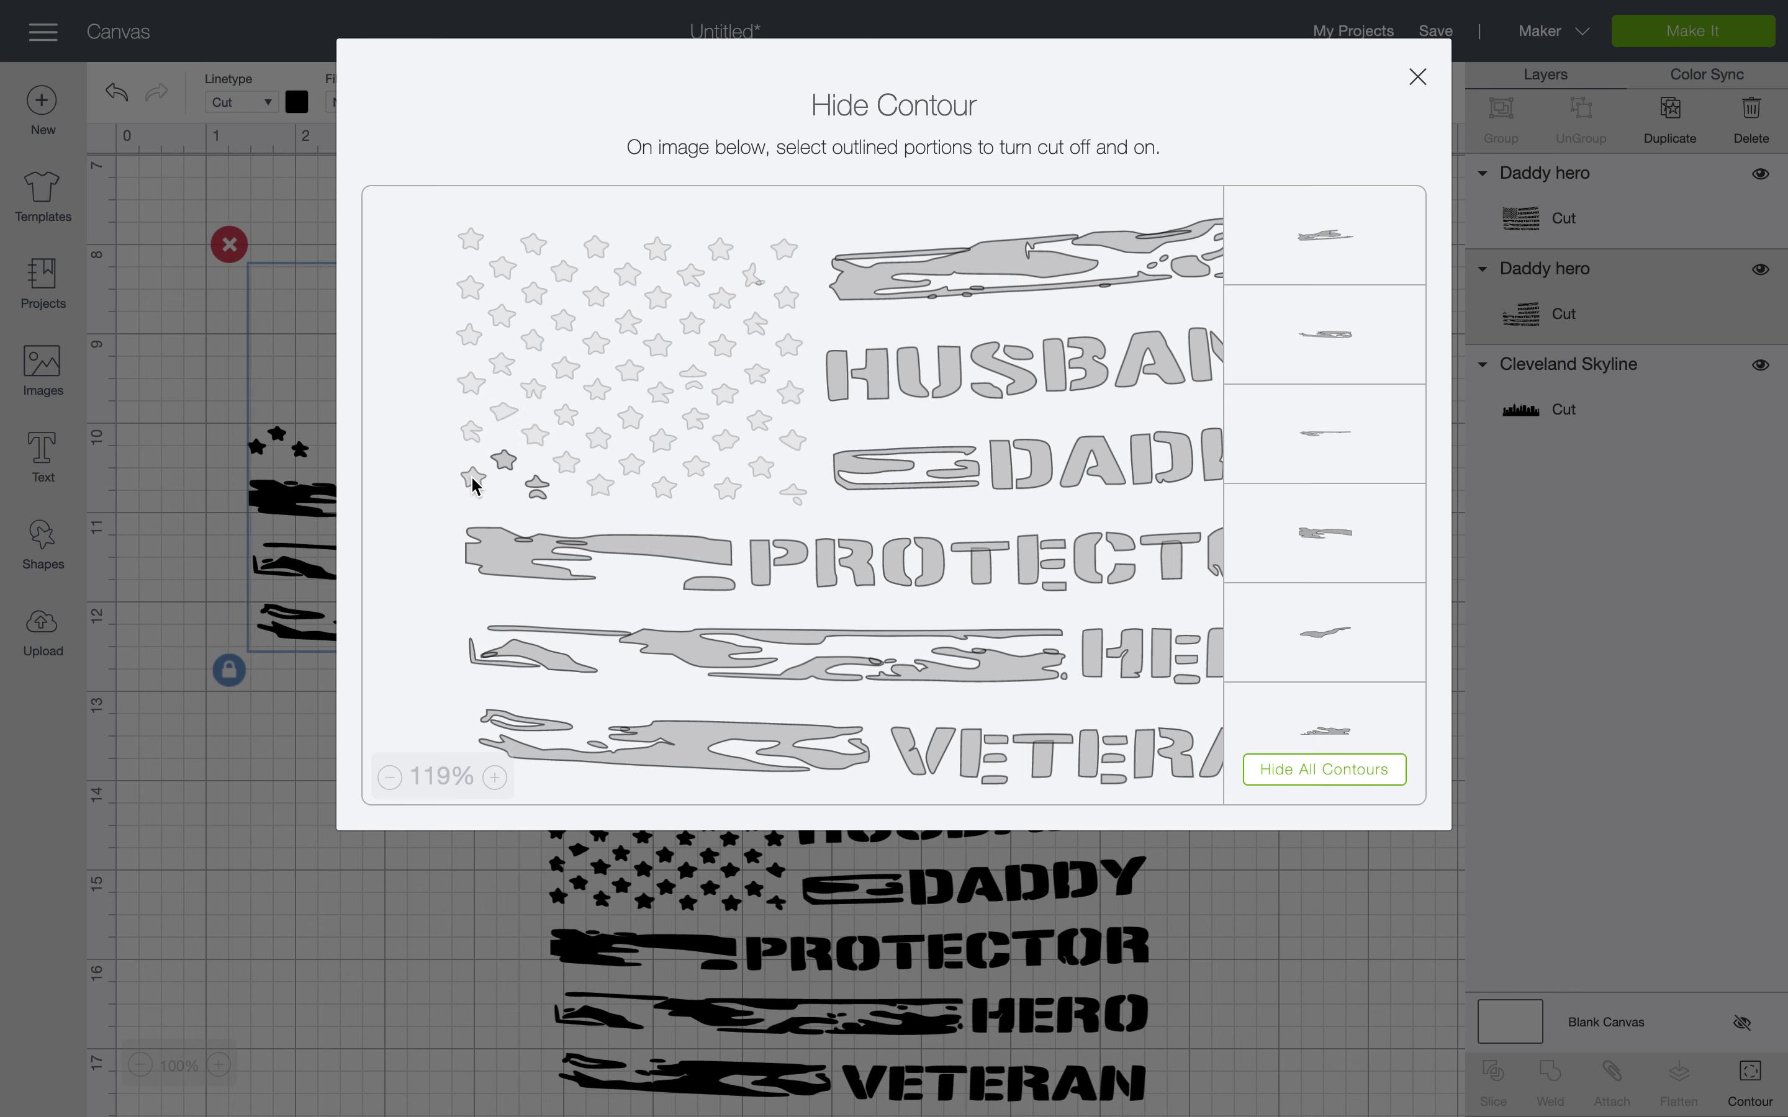
left_click(503, 465)
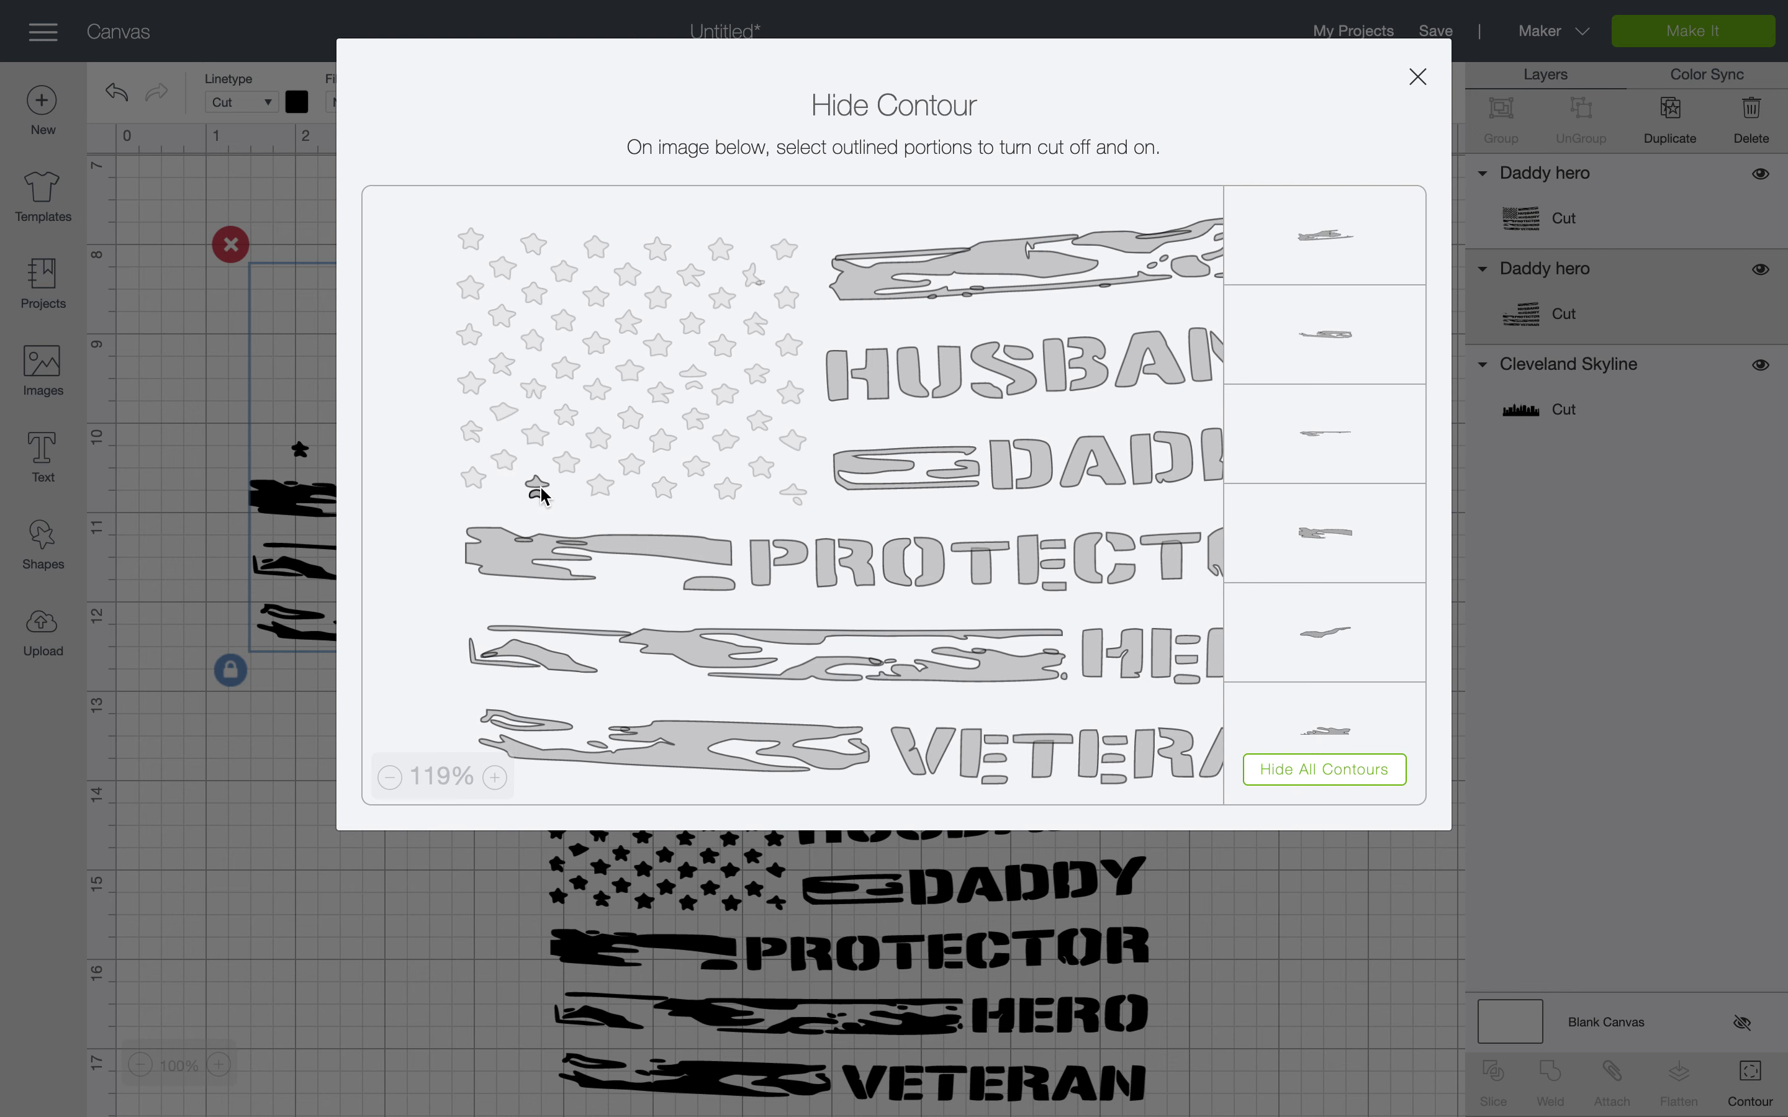
left_click(540, 490)
left_click(1313, 905)
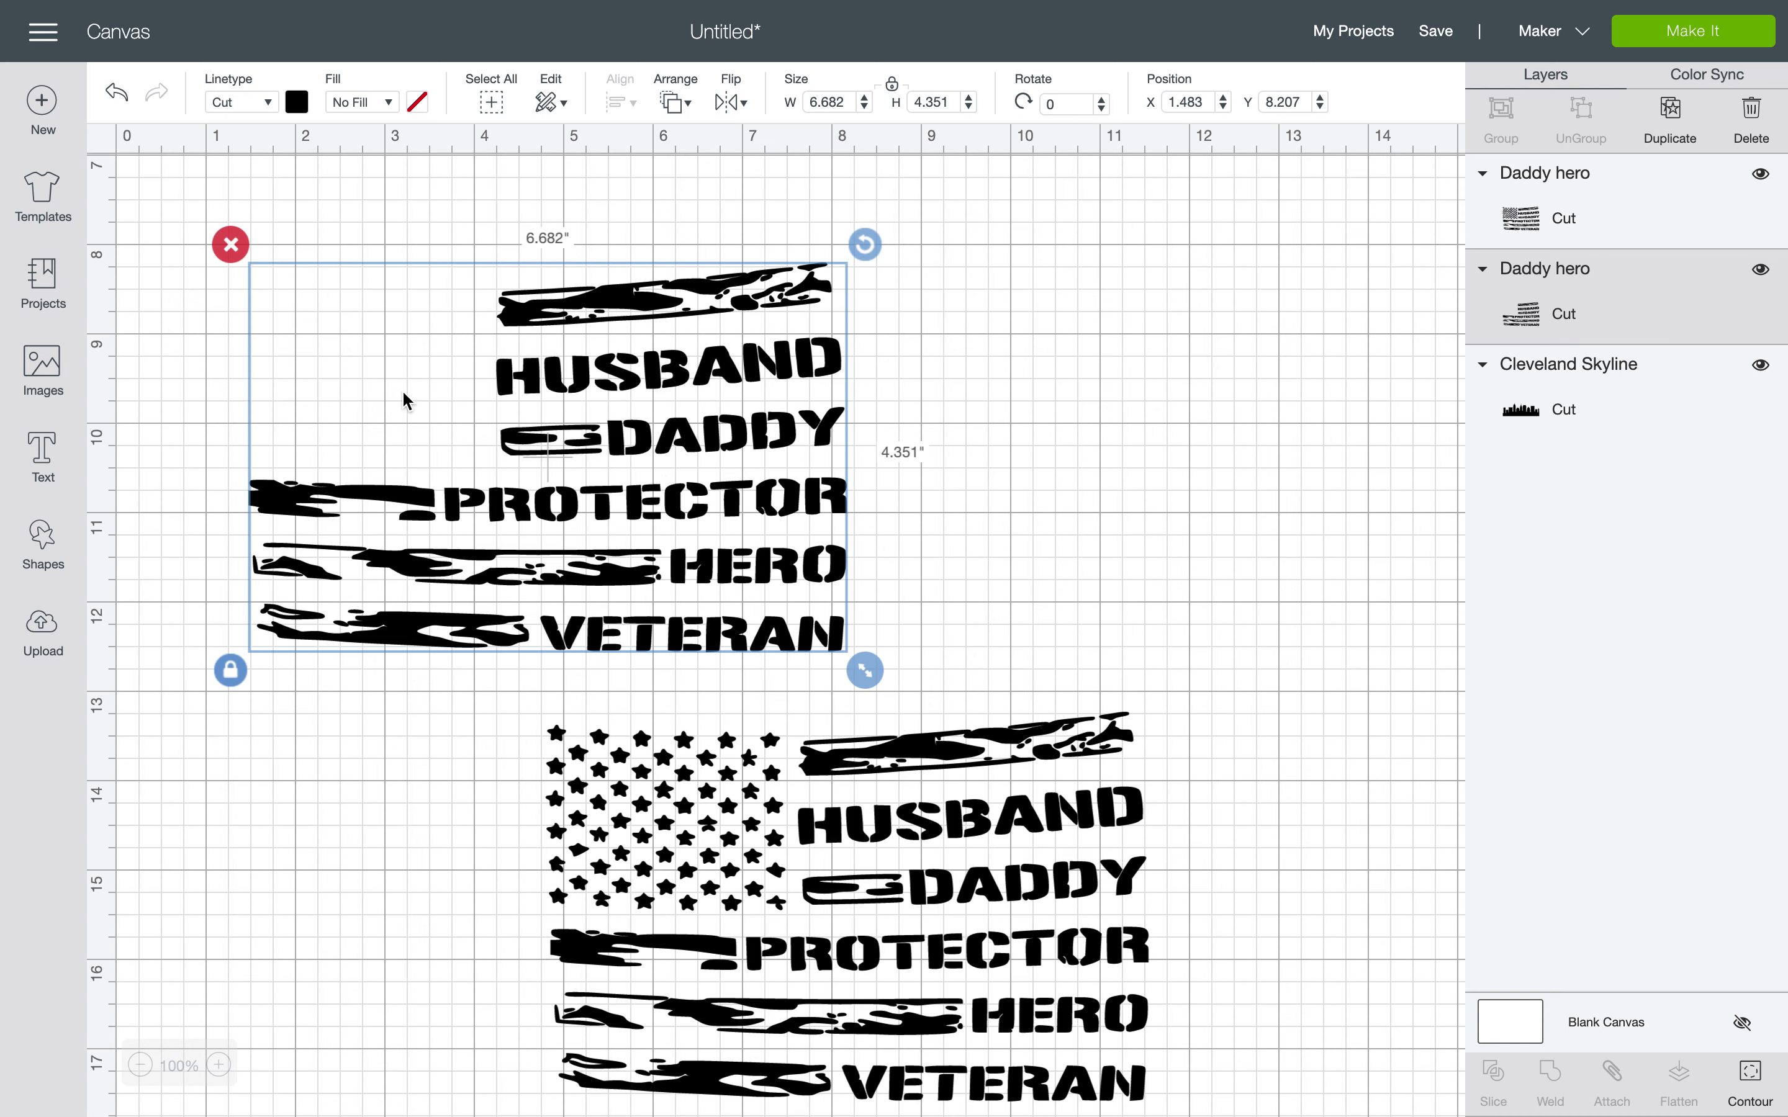
Change the material color of the starless upper flag to blue and deselect it
left_click(297, 103)
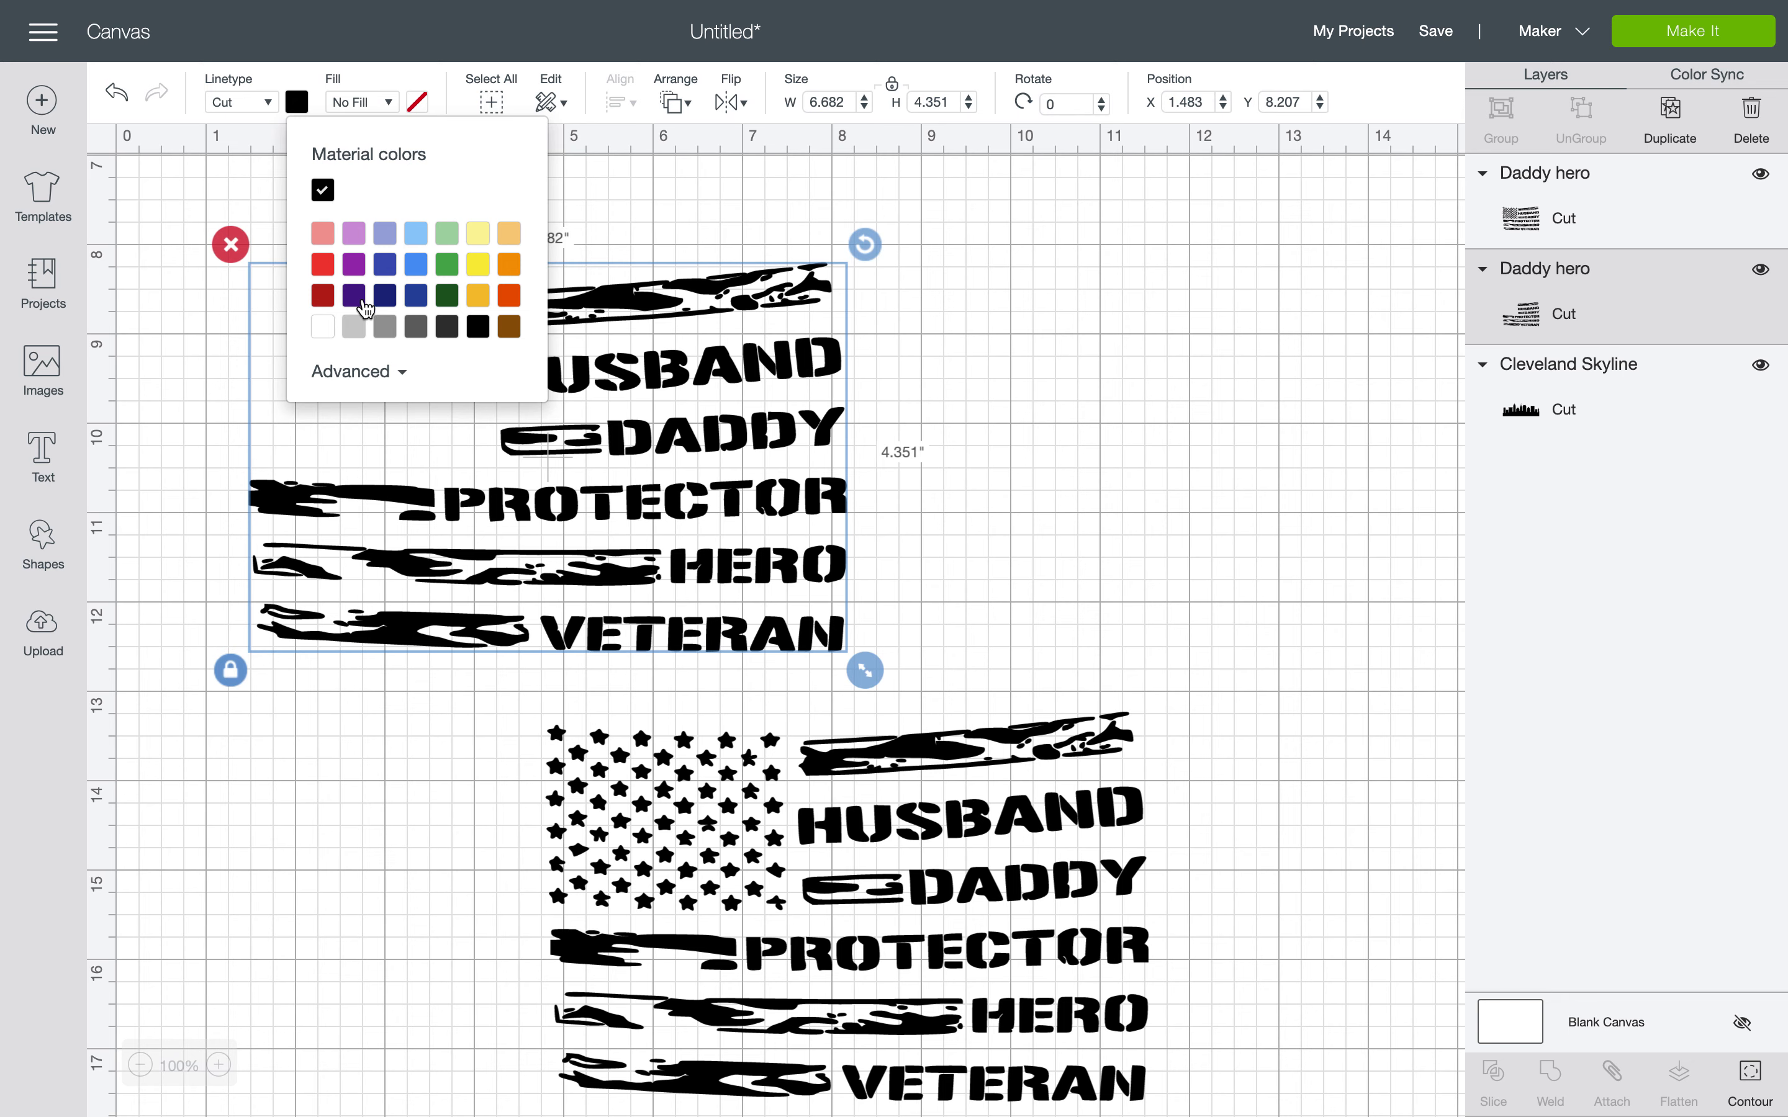
left_click(384, 266)
left_click(1052, 477)
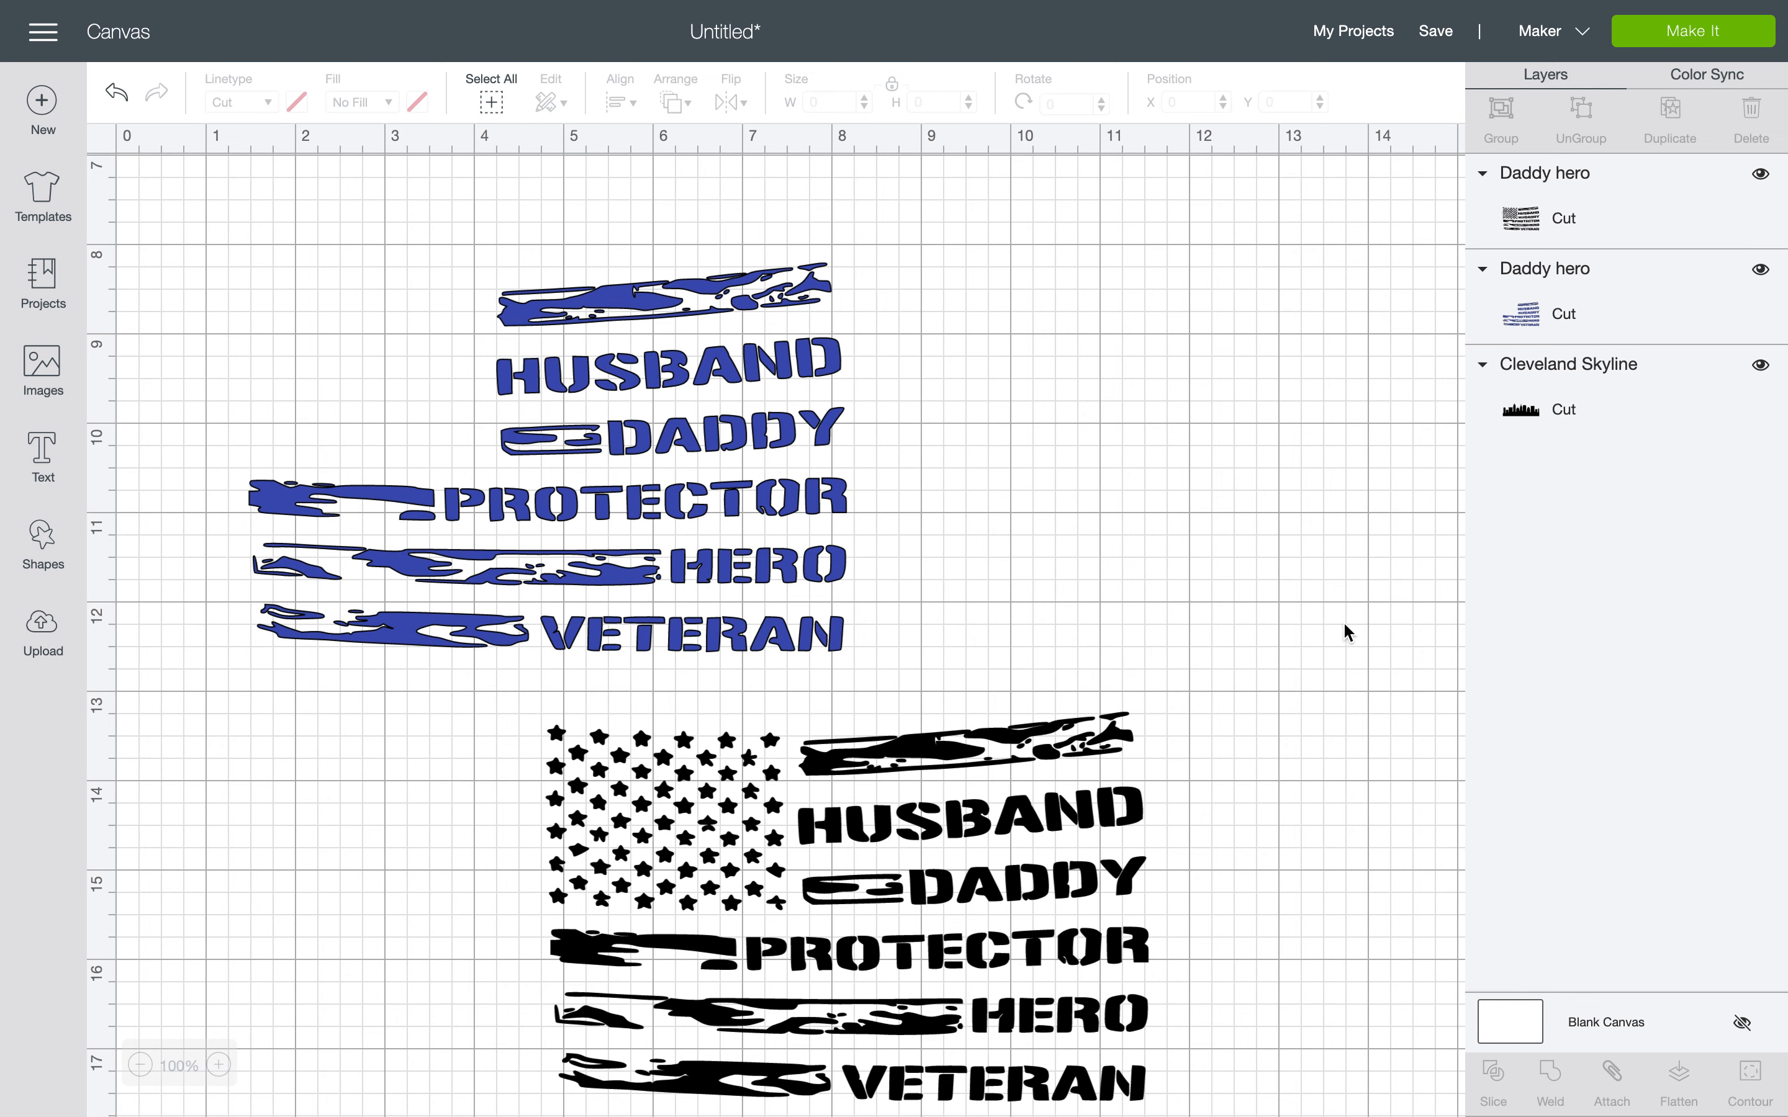
Hide the first eight listed contours, the large distressed stripe pieces, of the lower Daddy hero flag with the Contour tool
left_click(988, 807)
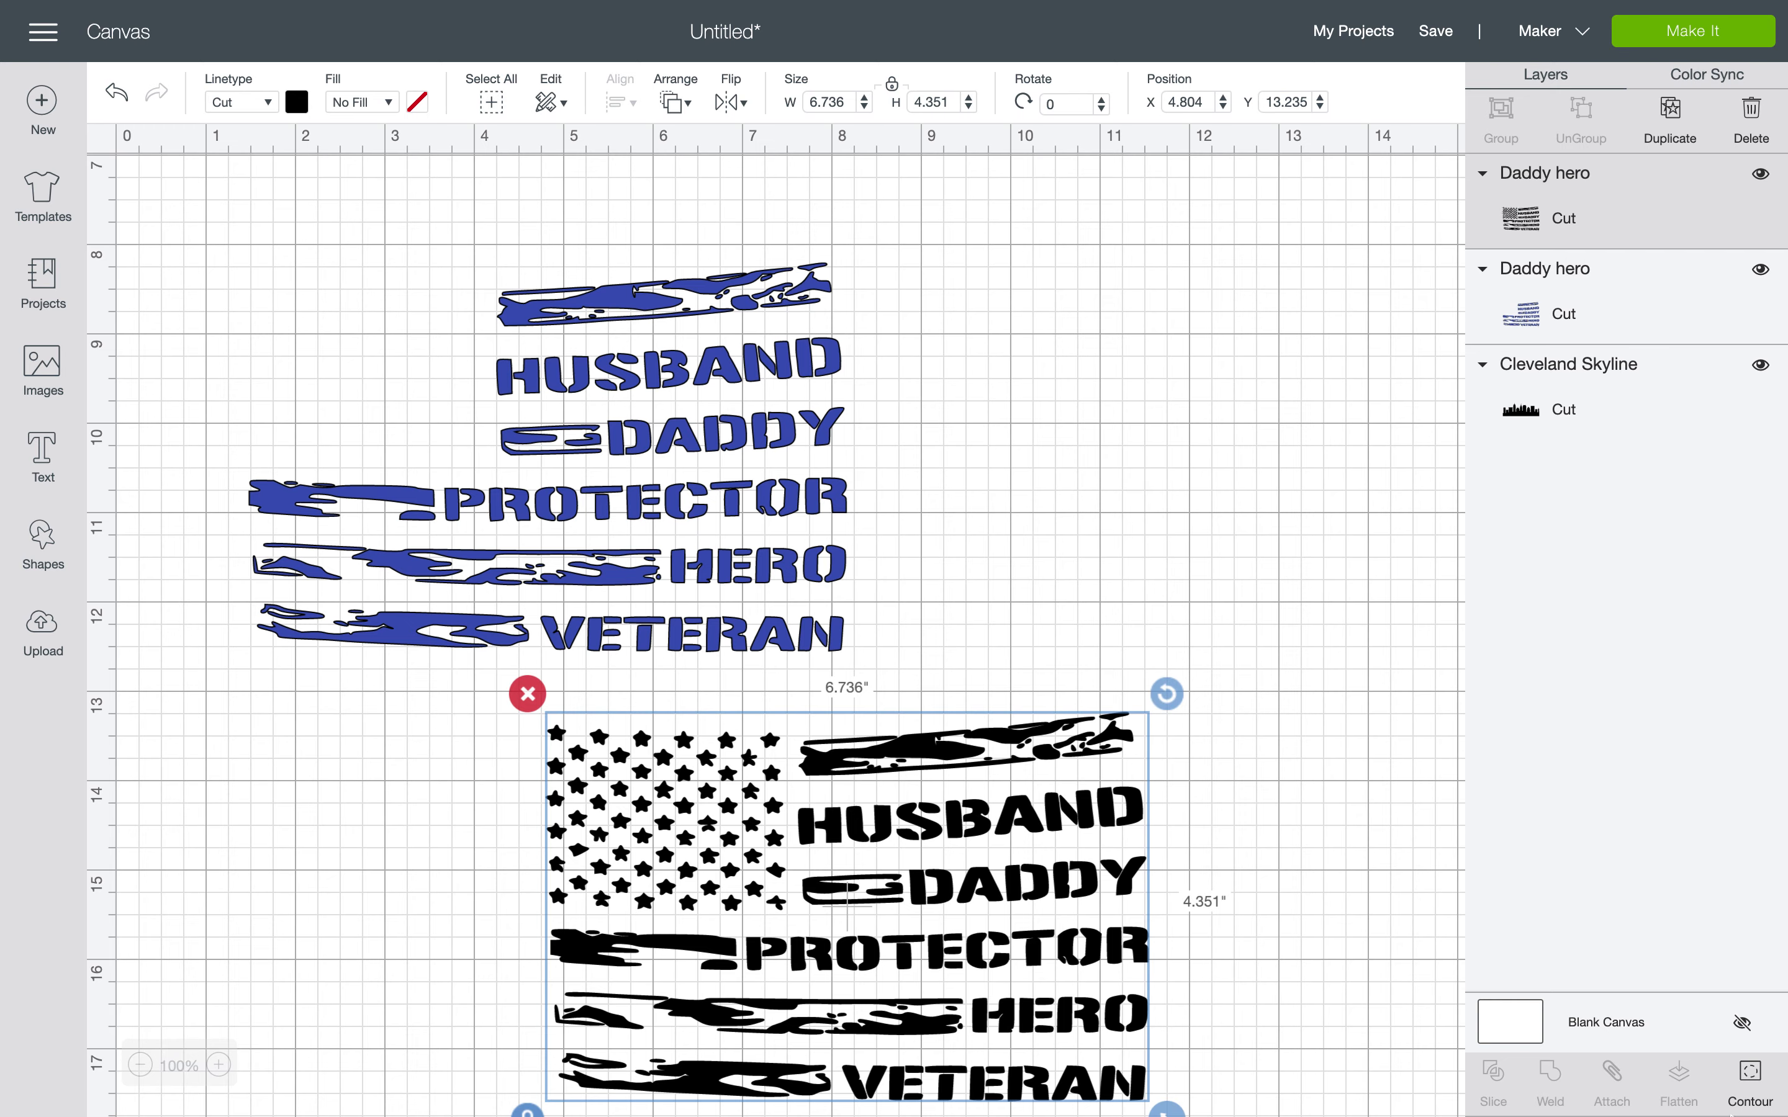
left_click(1750, 1075)
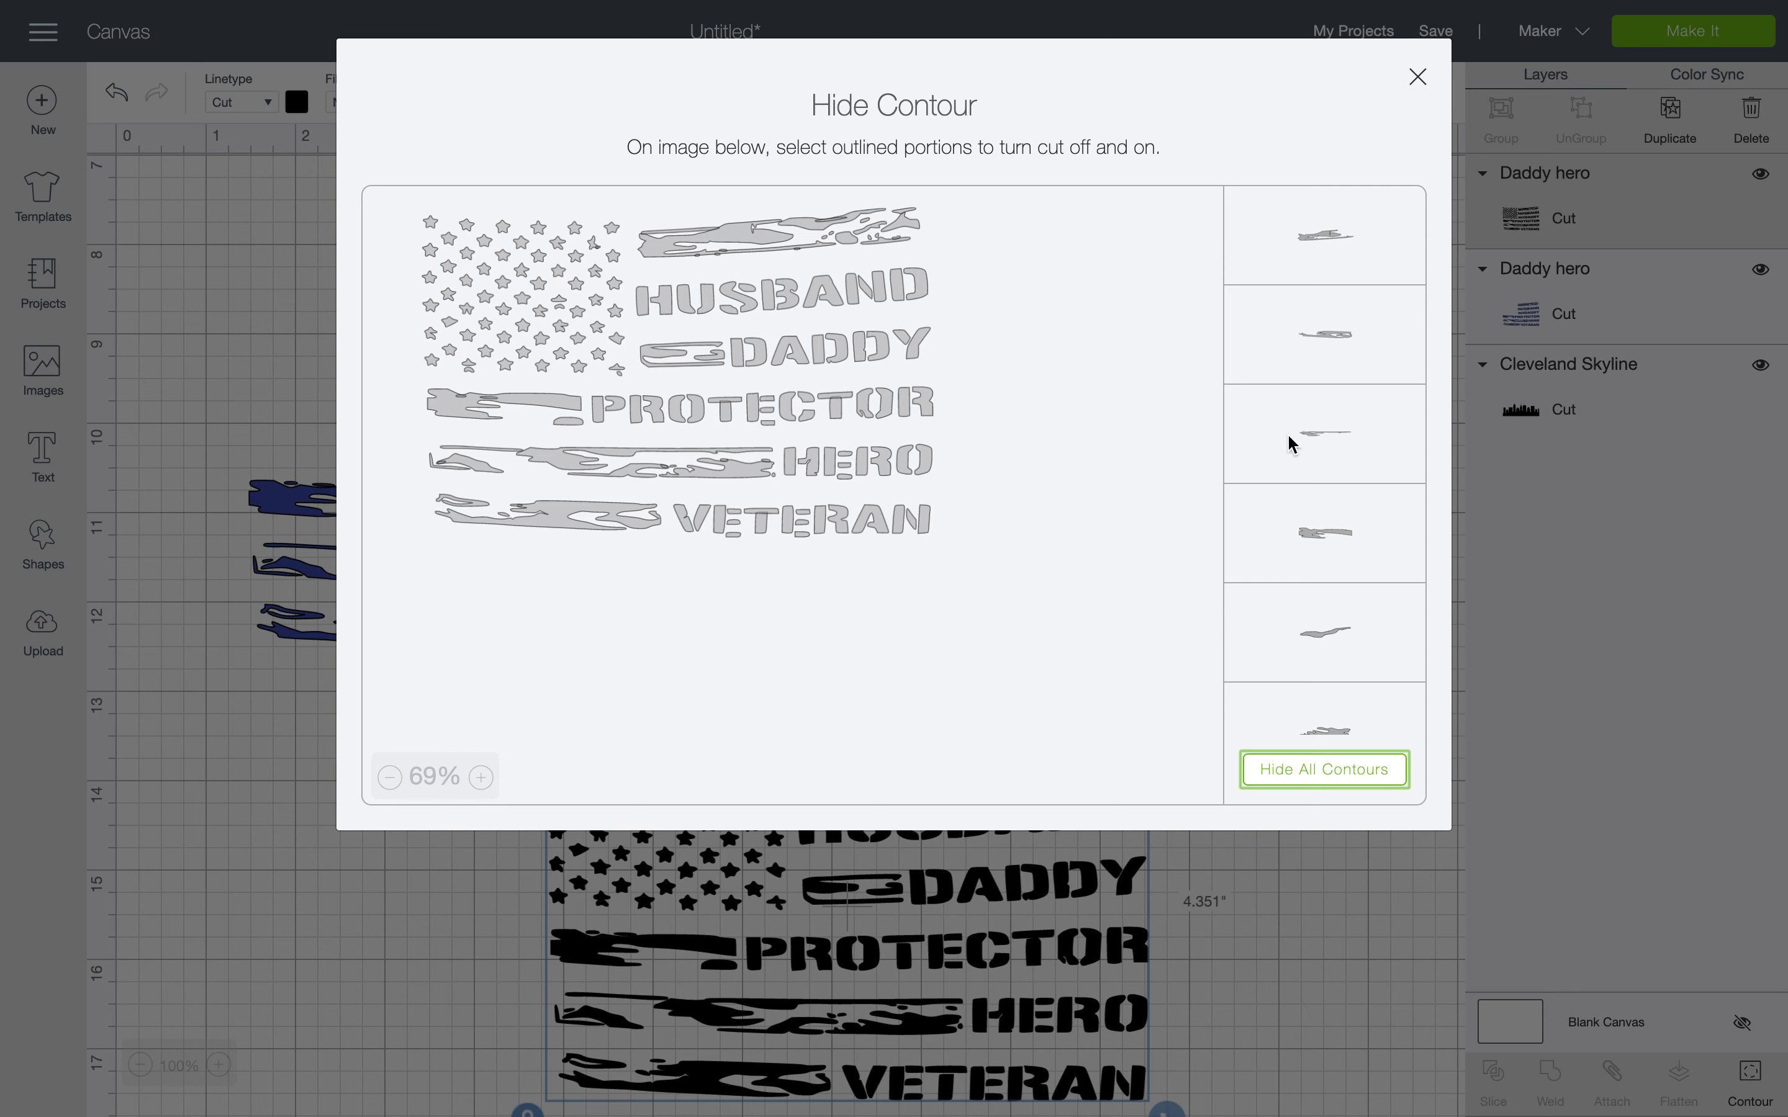
left_click(1359, 273)
left_click(1360, 358)
left_click(1358, 435)
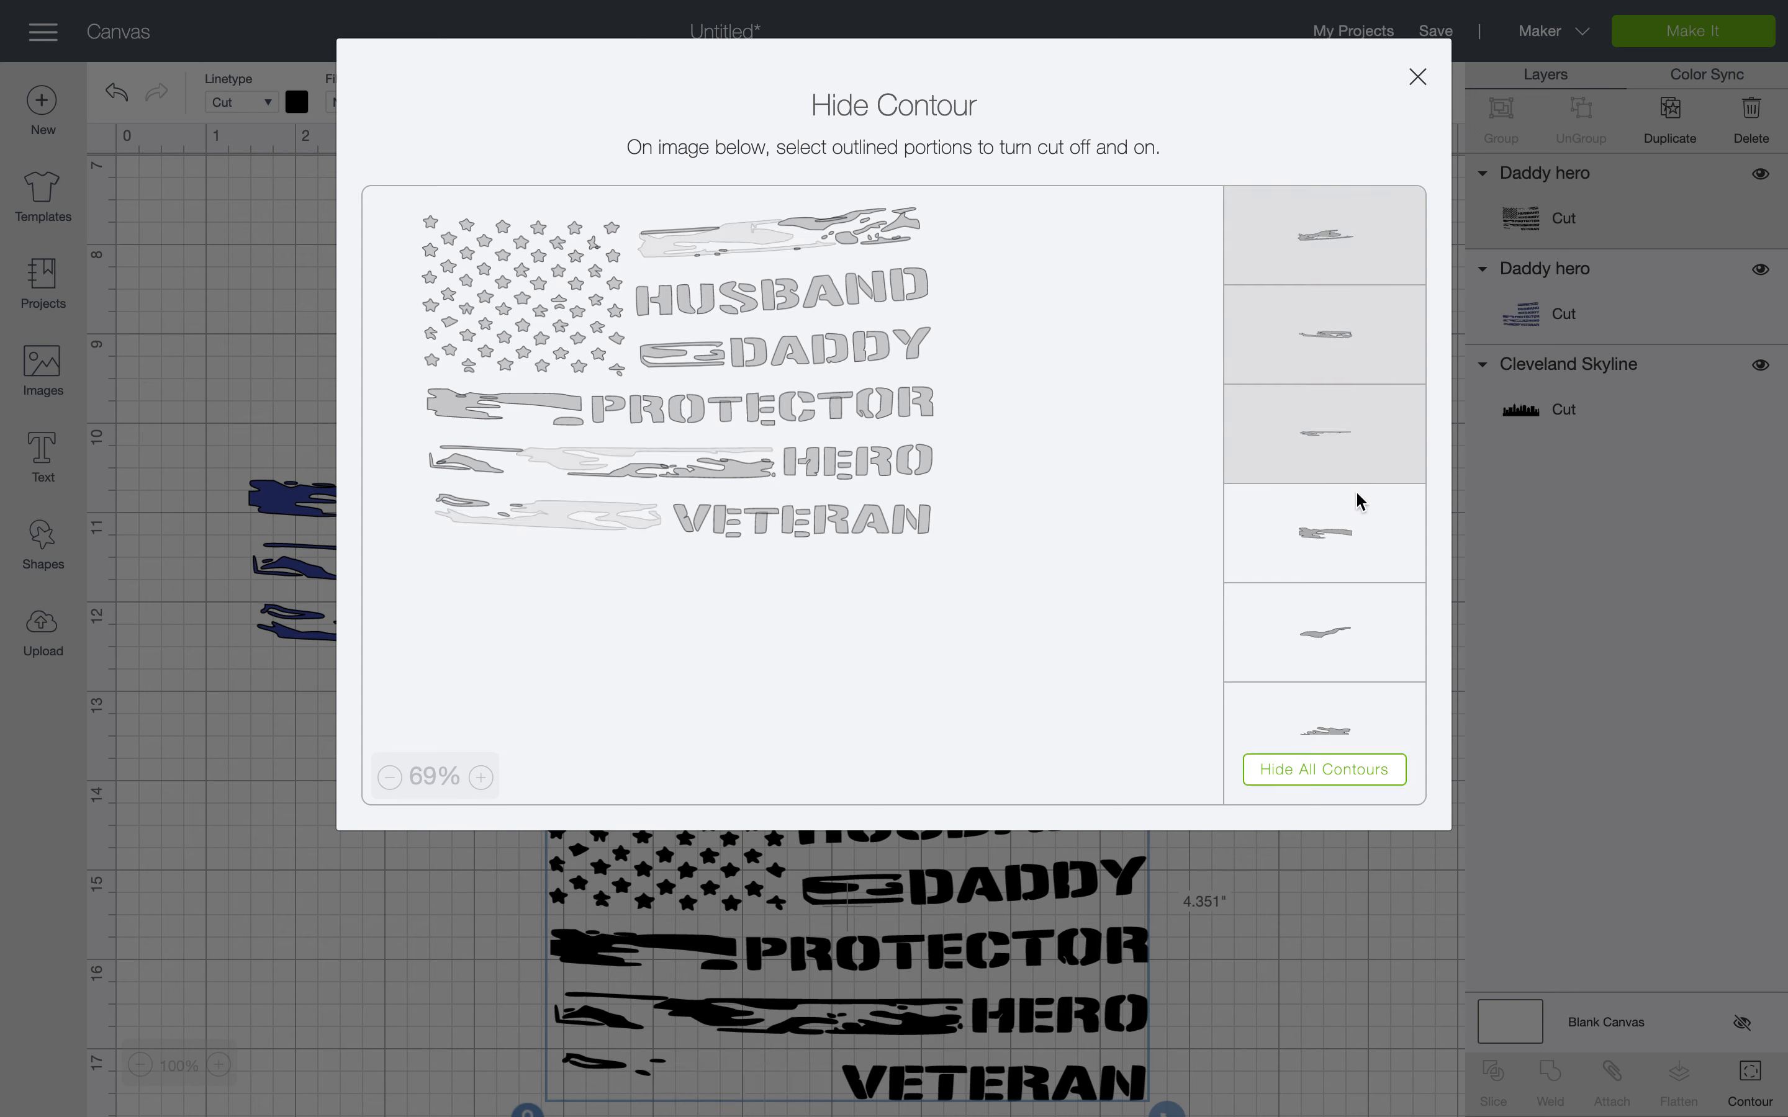
left_click(1356, 532)
left_click(1355, 597)
scroll(1354, 598, "down", 2)
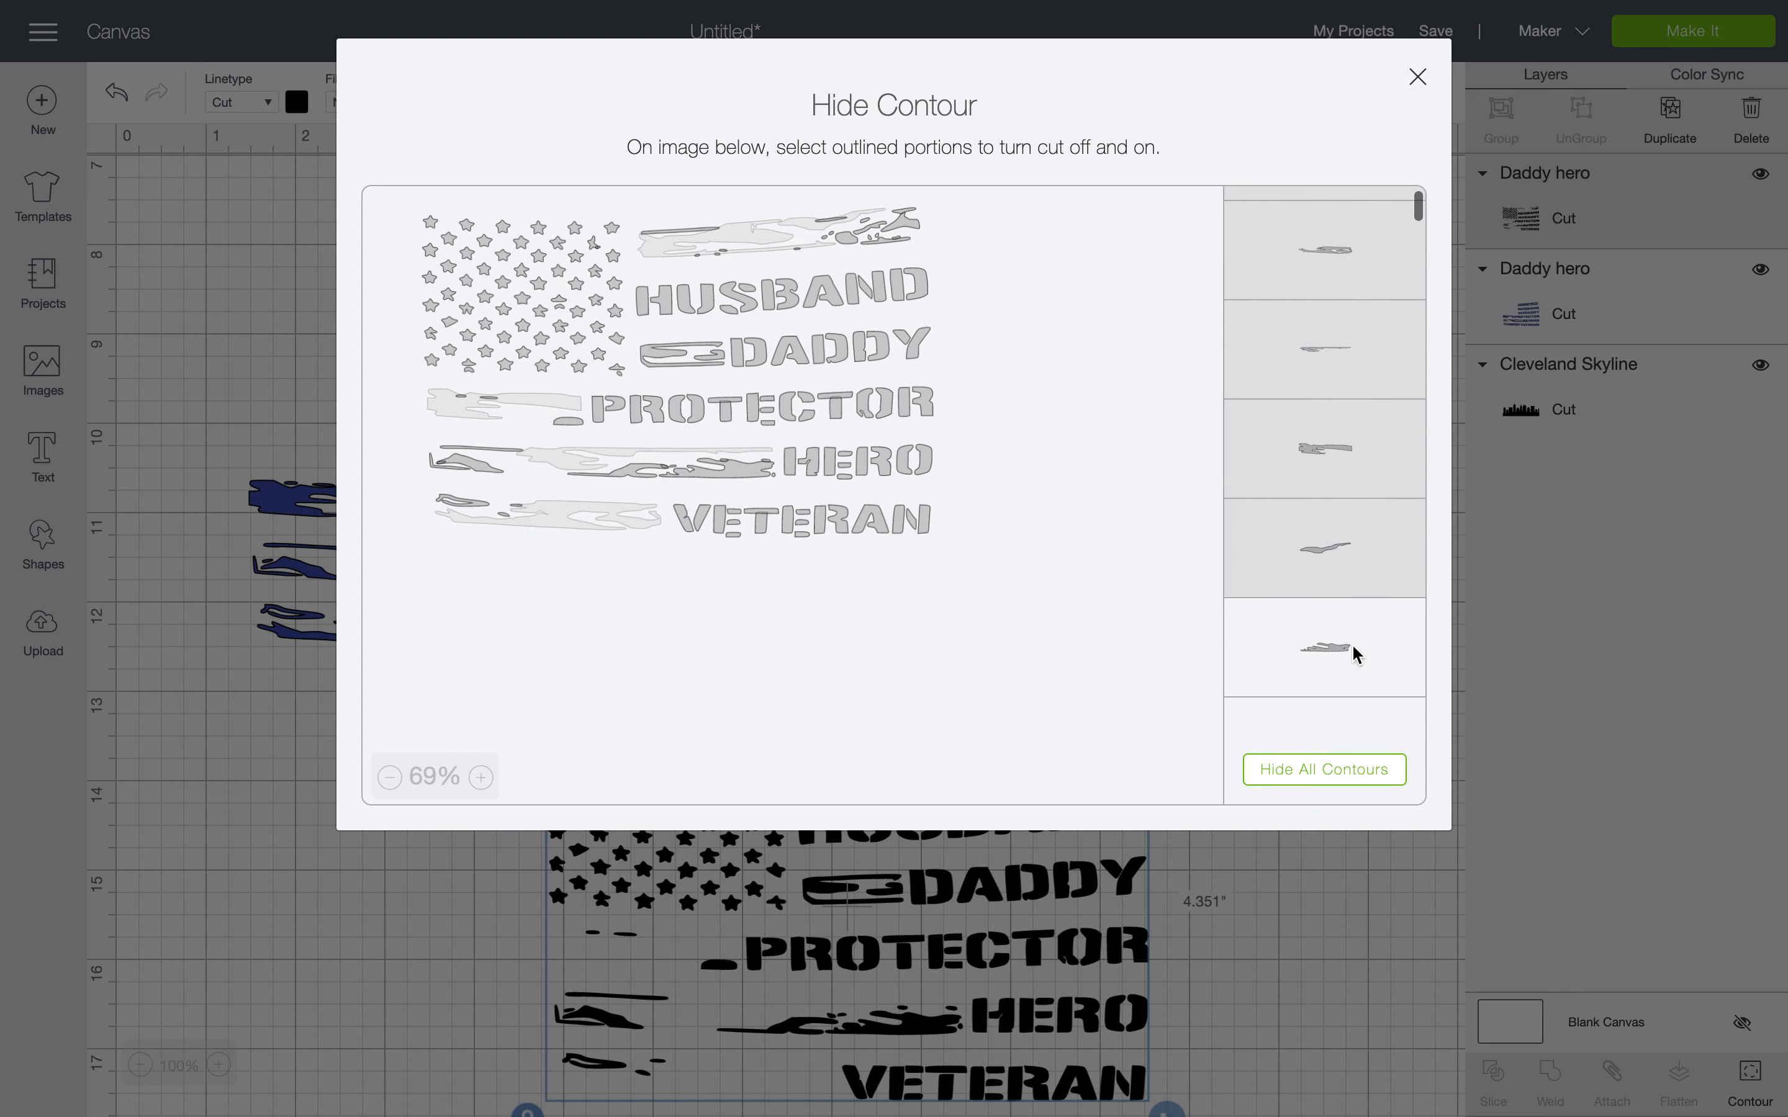
left_click(1352, 643)
scroll(1352, 643, "down", 2)
scroll(1352, 645, "down", 1)
left_click(1352, 645)
left_click(1349, 691)
scroll(1348, 688, "down", 2)
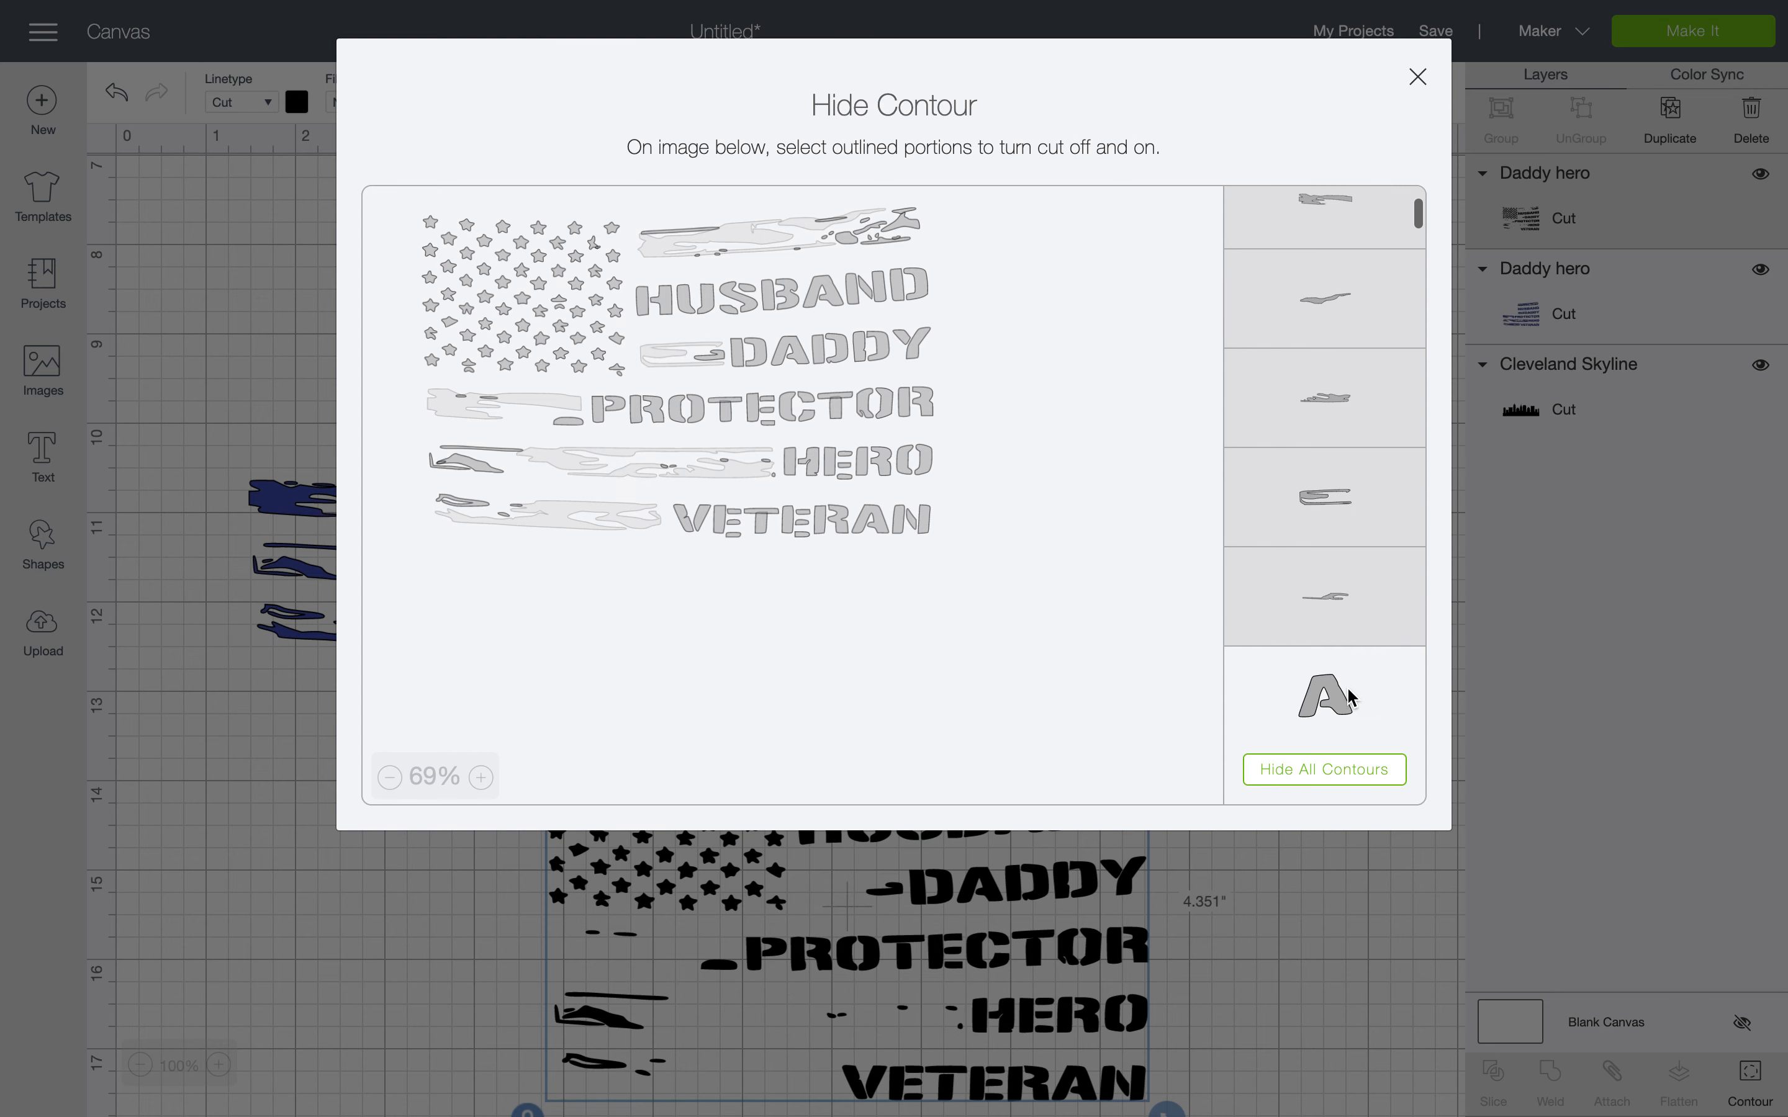
Hide the wavy distressed sliver of the HERO stripe in the lower Daddy hero flag, keeping the letter A
left_click(1347, 688)
left_click(1348, 694)
scroll(1347, 685, "down", 4)
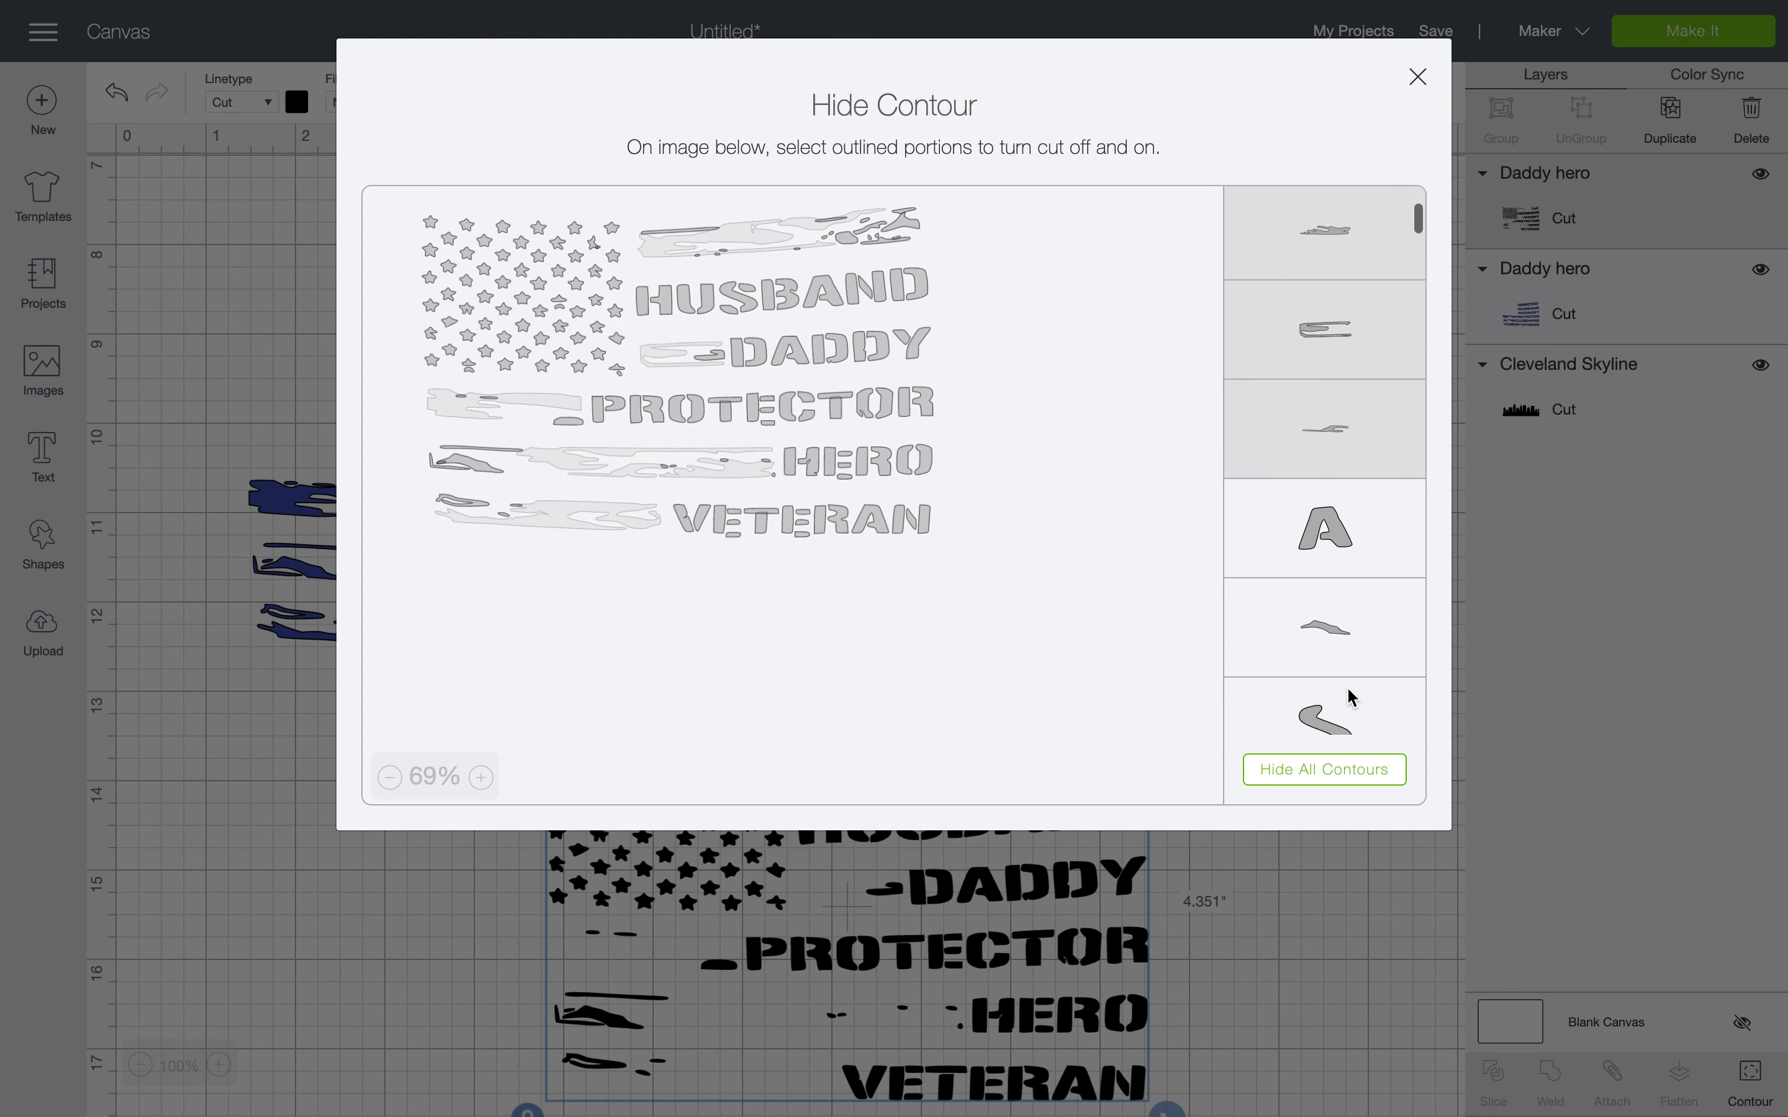
left_click(1346, 627)
scroll(1346, 627, "down", 2)
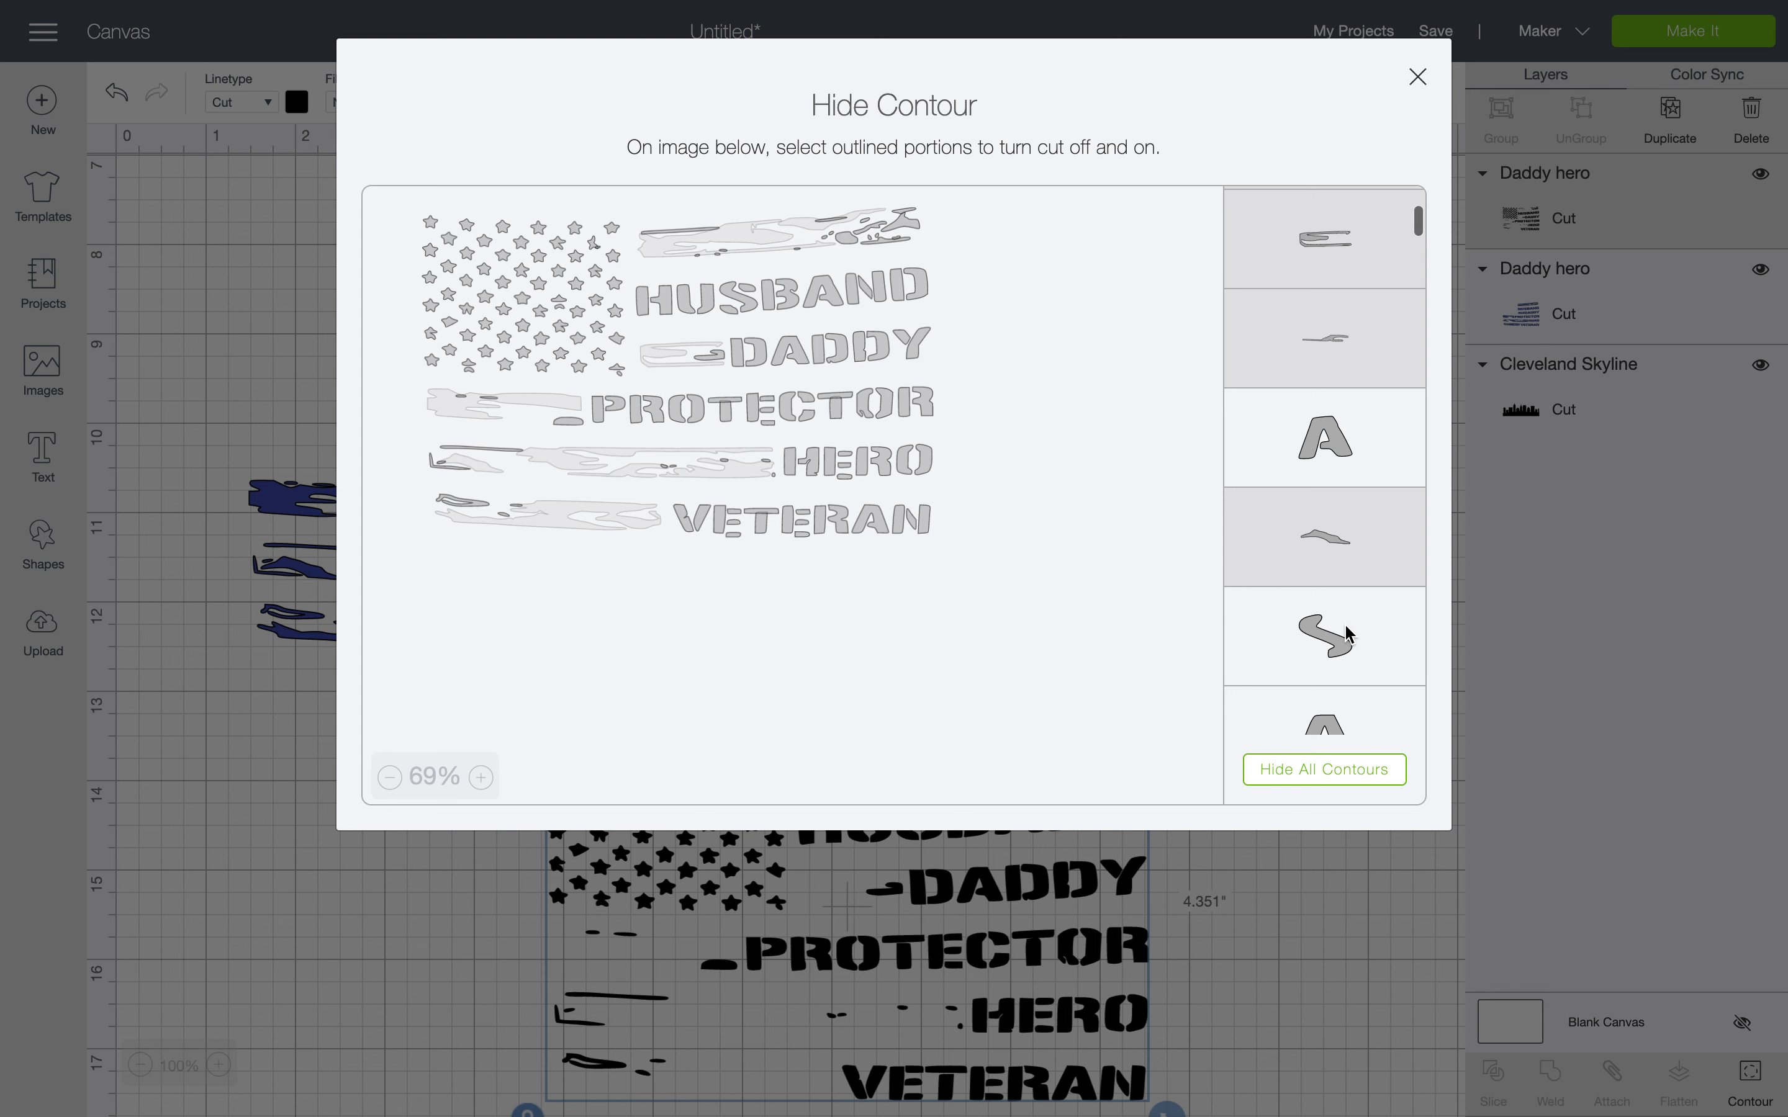
left_click(1362, 655)
scroll(1361, 633, "down", 6)
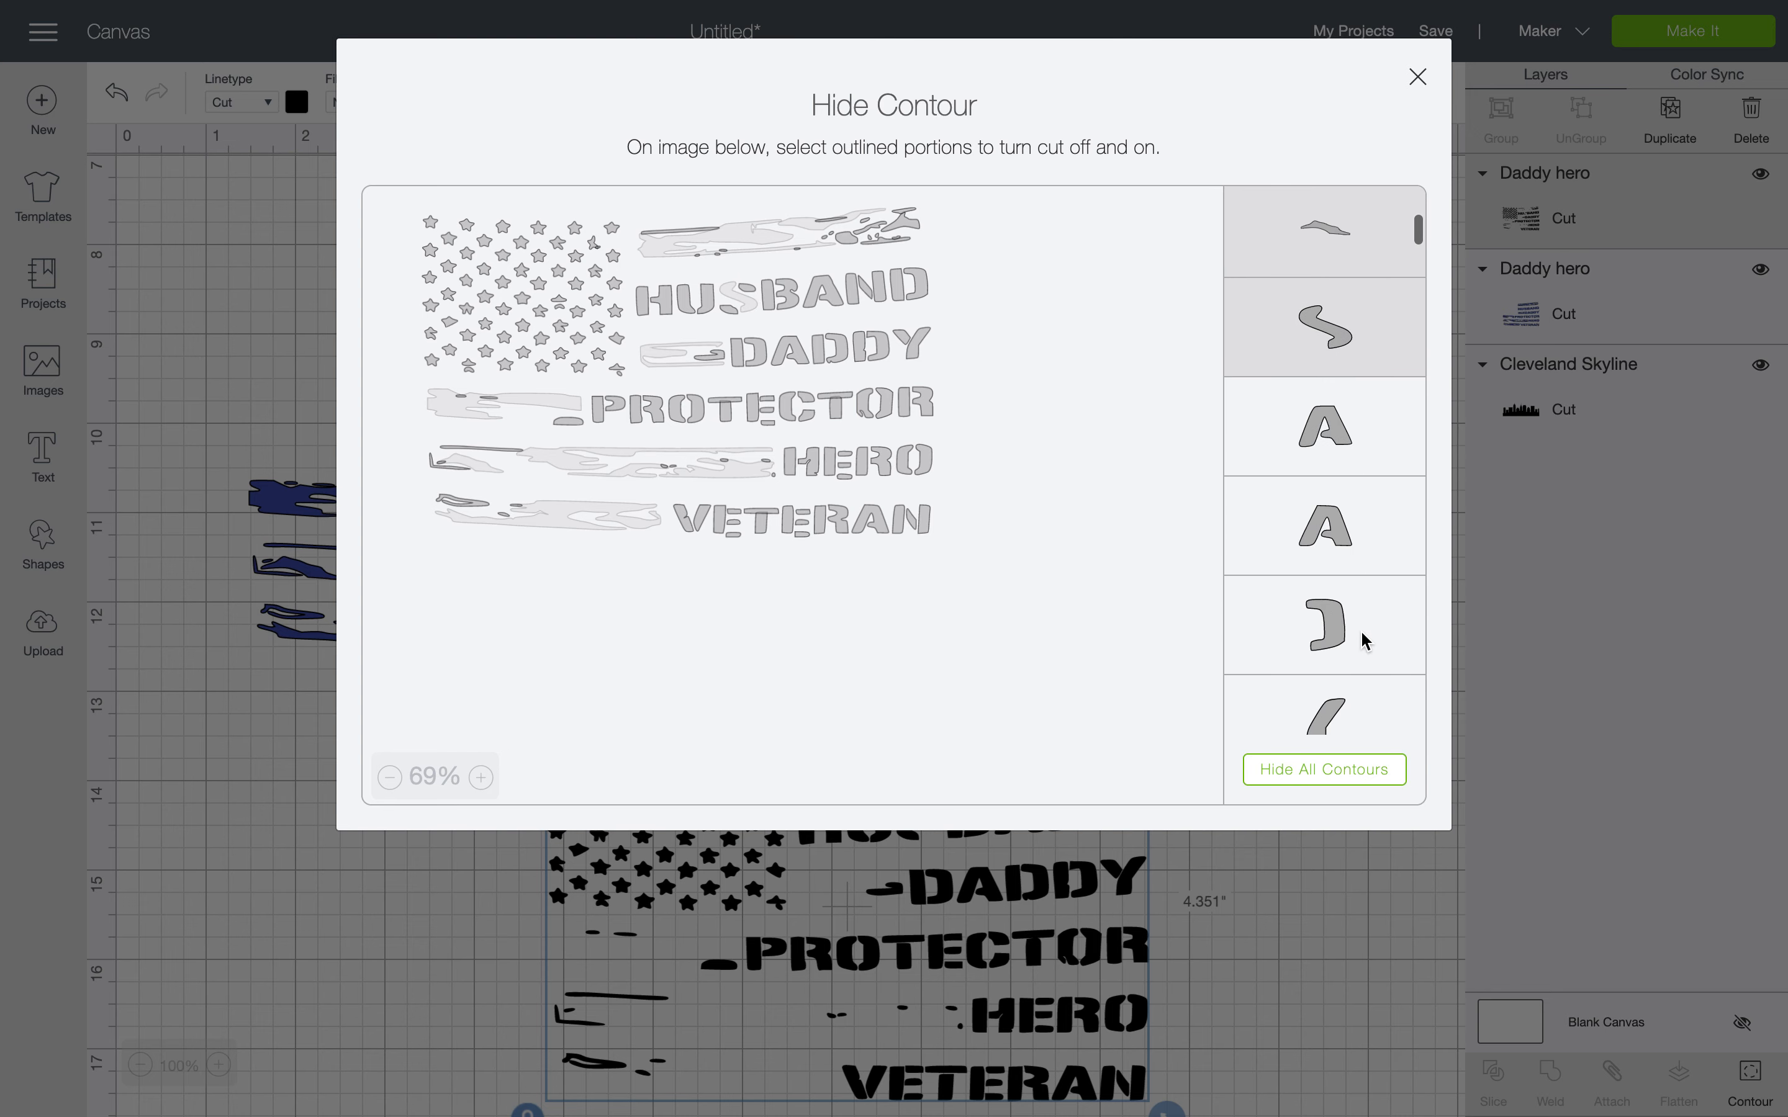
scroll(1361, 633, "down", 2)
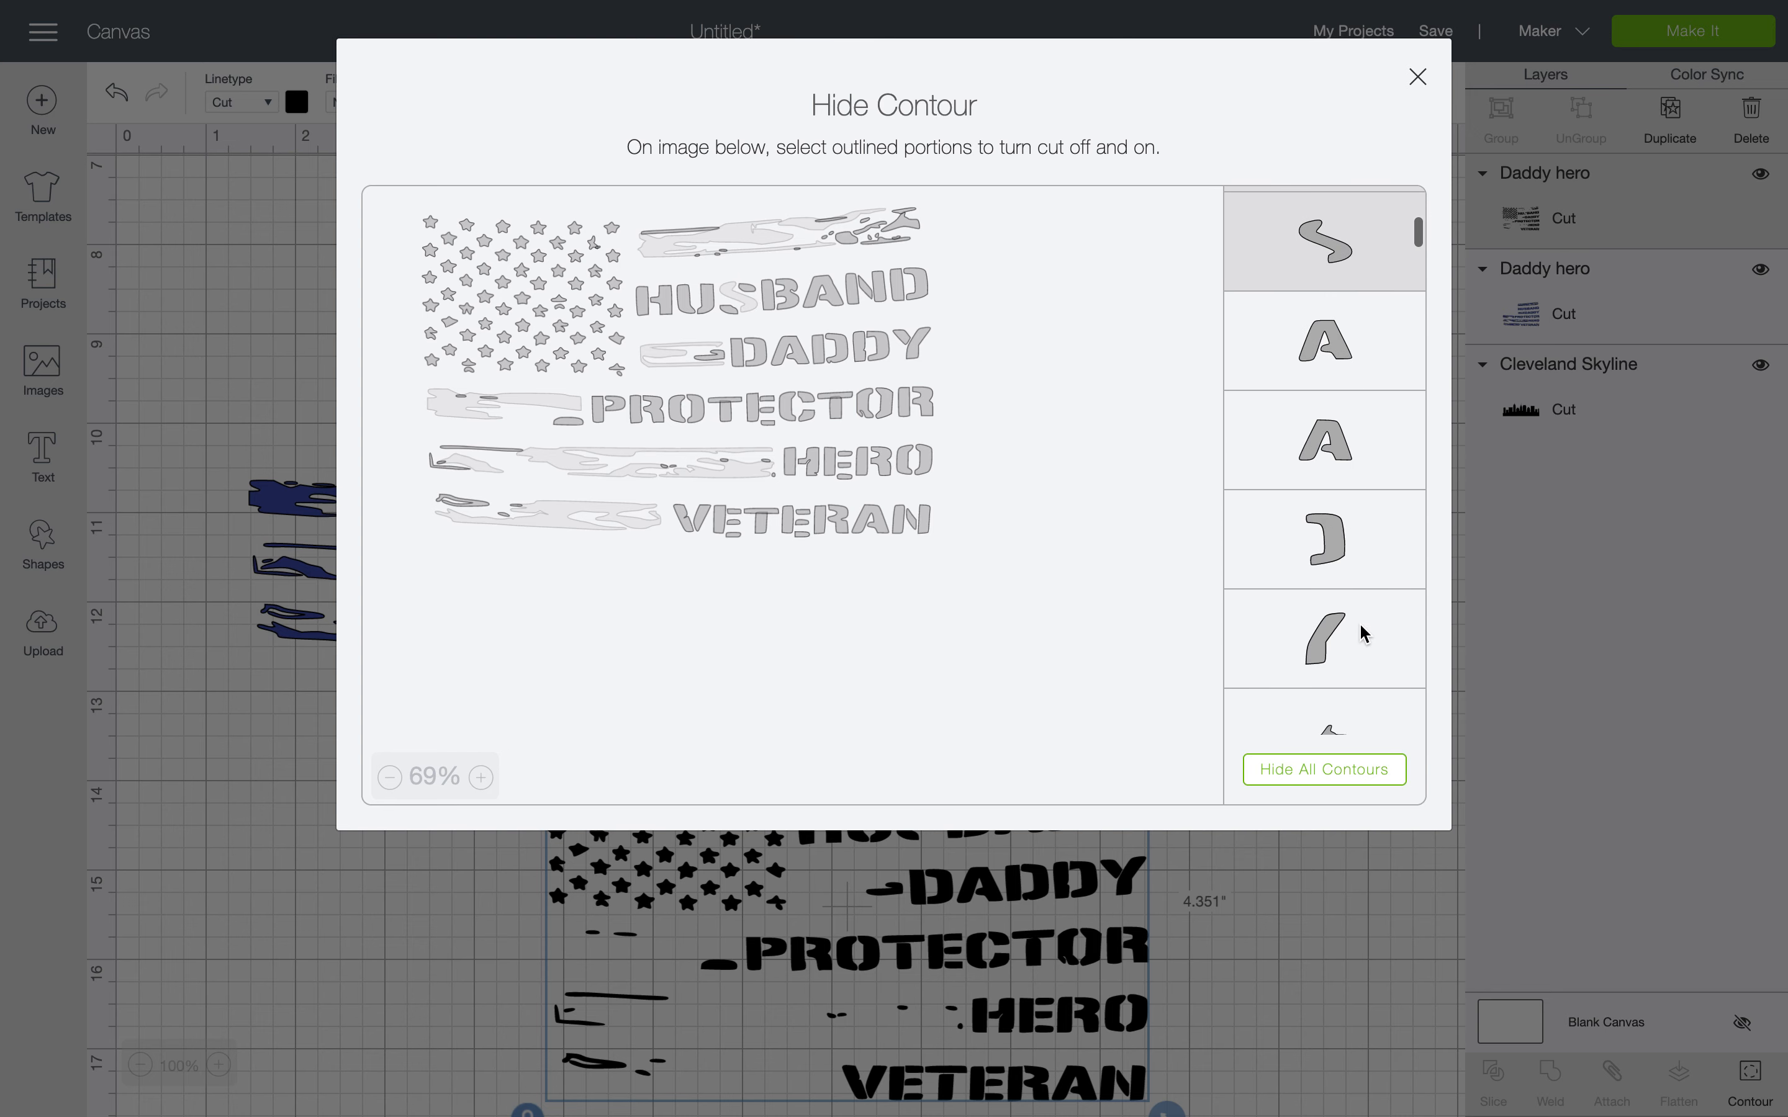
scroll(1359, 621, "down", 2)
left_click(1359, 622)
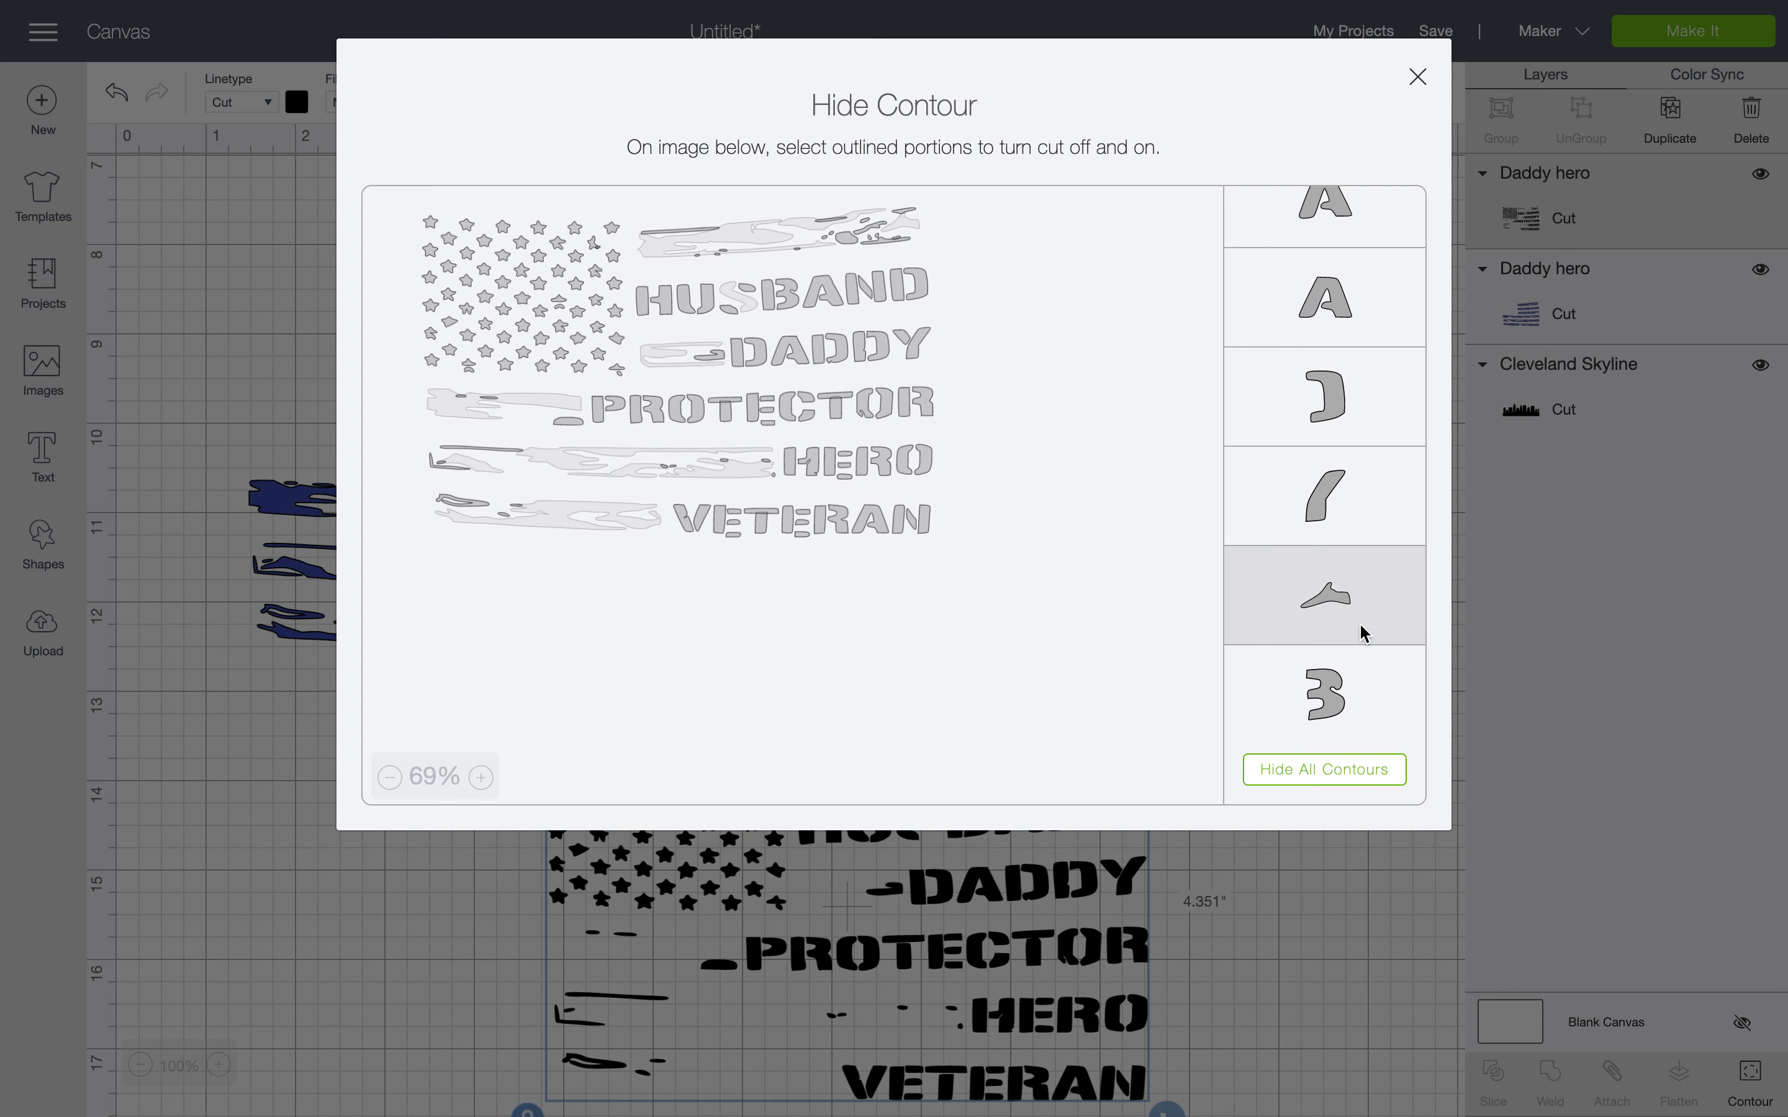
left_click(1359, 624)
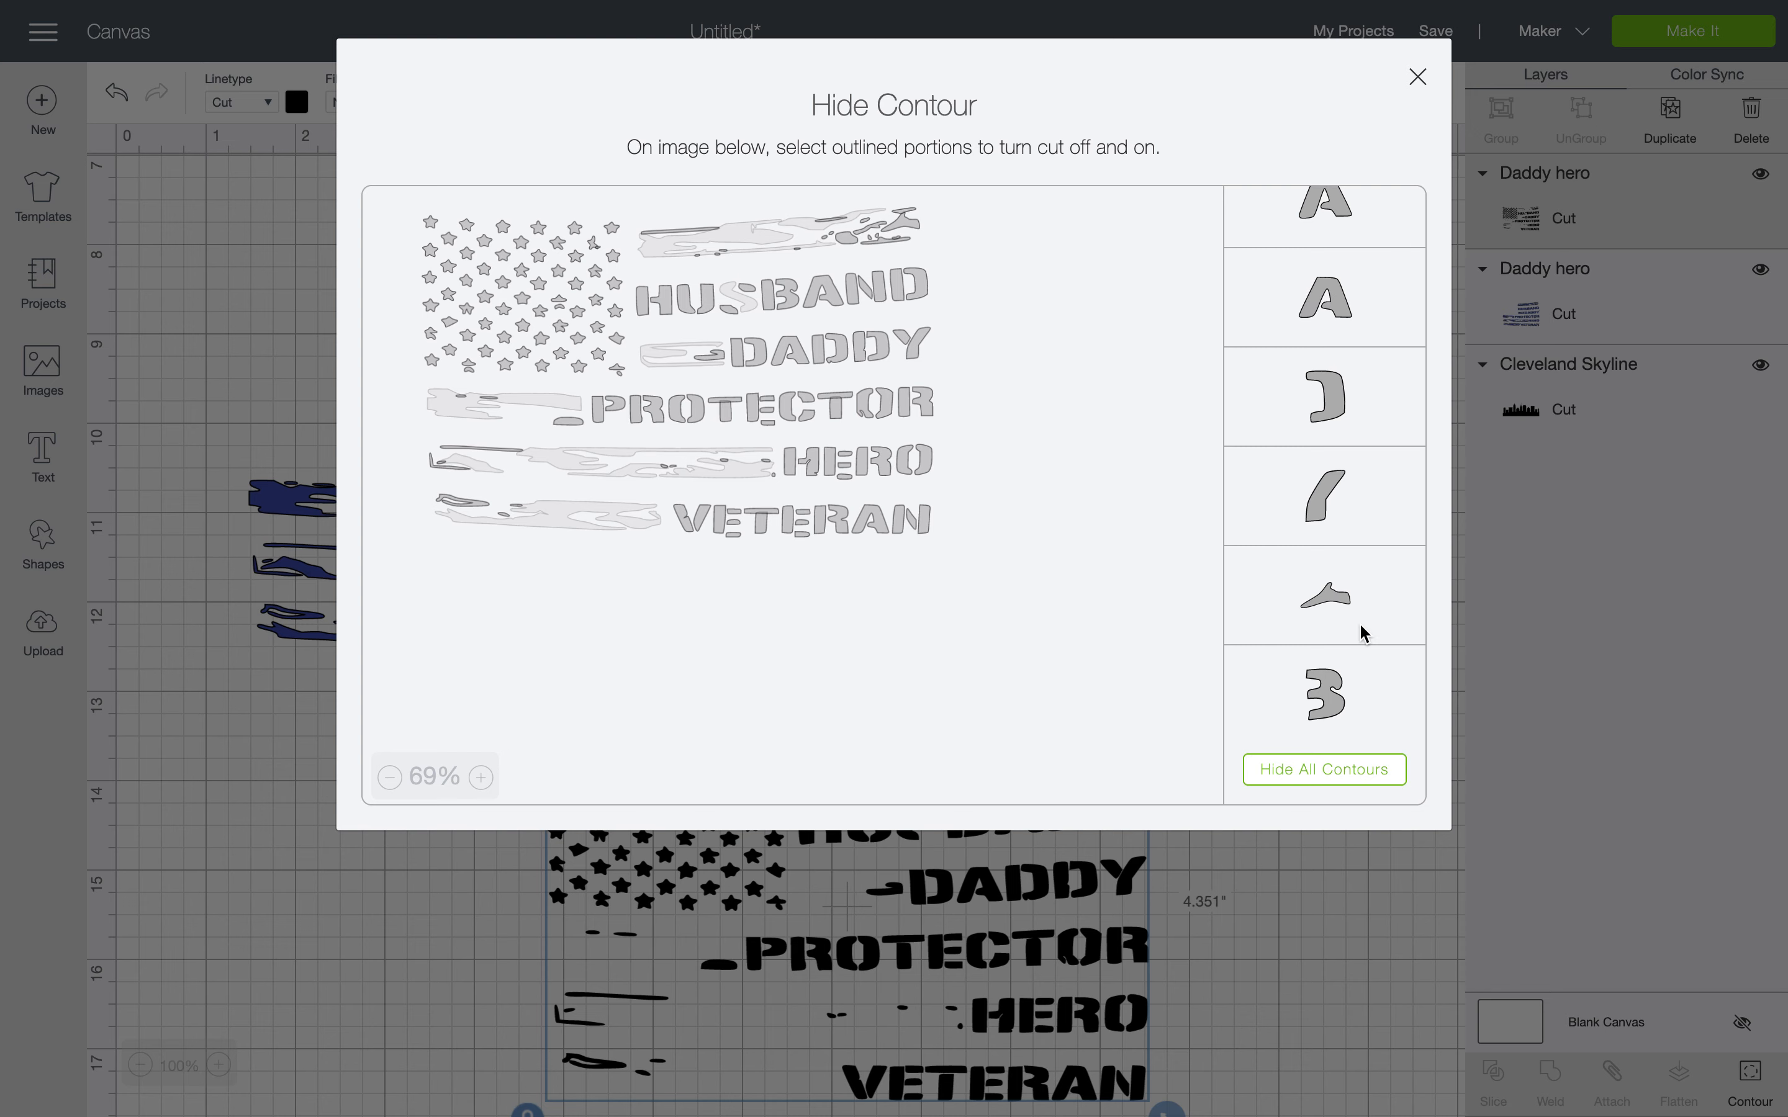
scroll(1359, 623, "up", 5)
scroll(1342, 492, "down", 5)
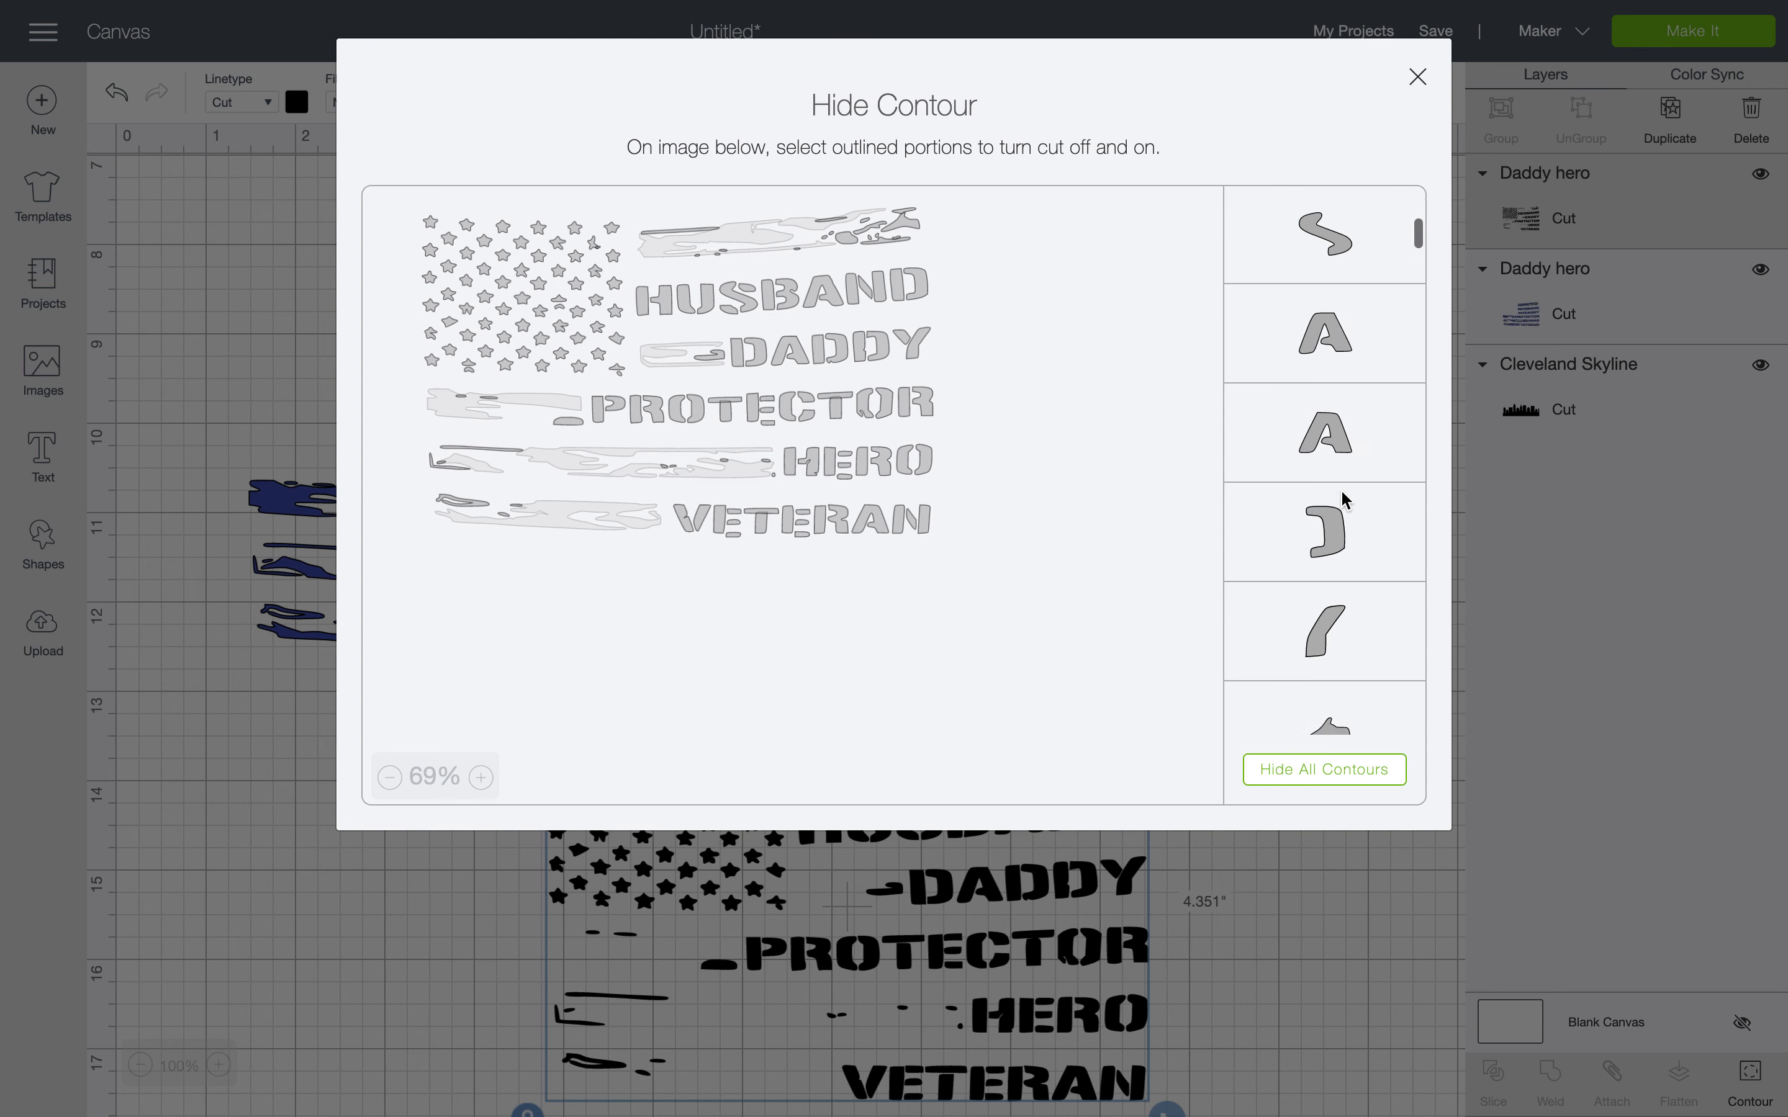
Hide the wedge-shaped sliver of the top stripe and the dash-shaped stripe fragment directly before DADDY
left_click(1342, 492)
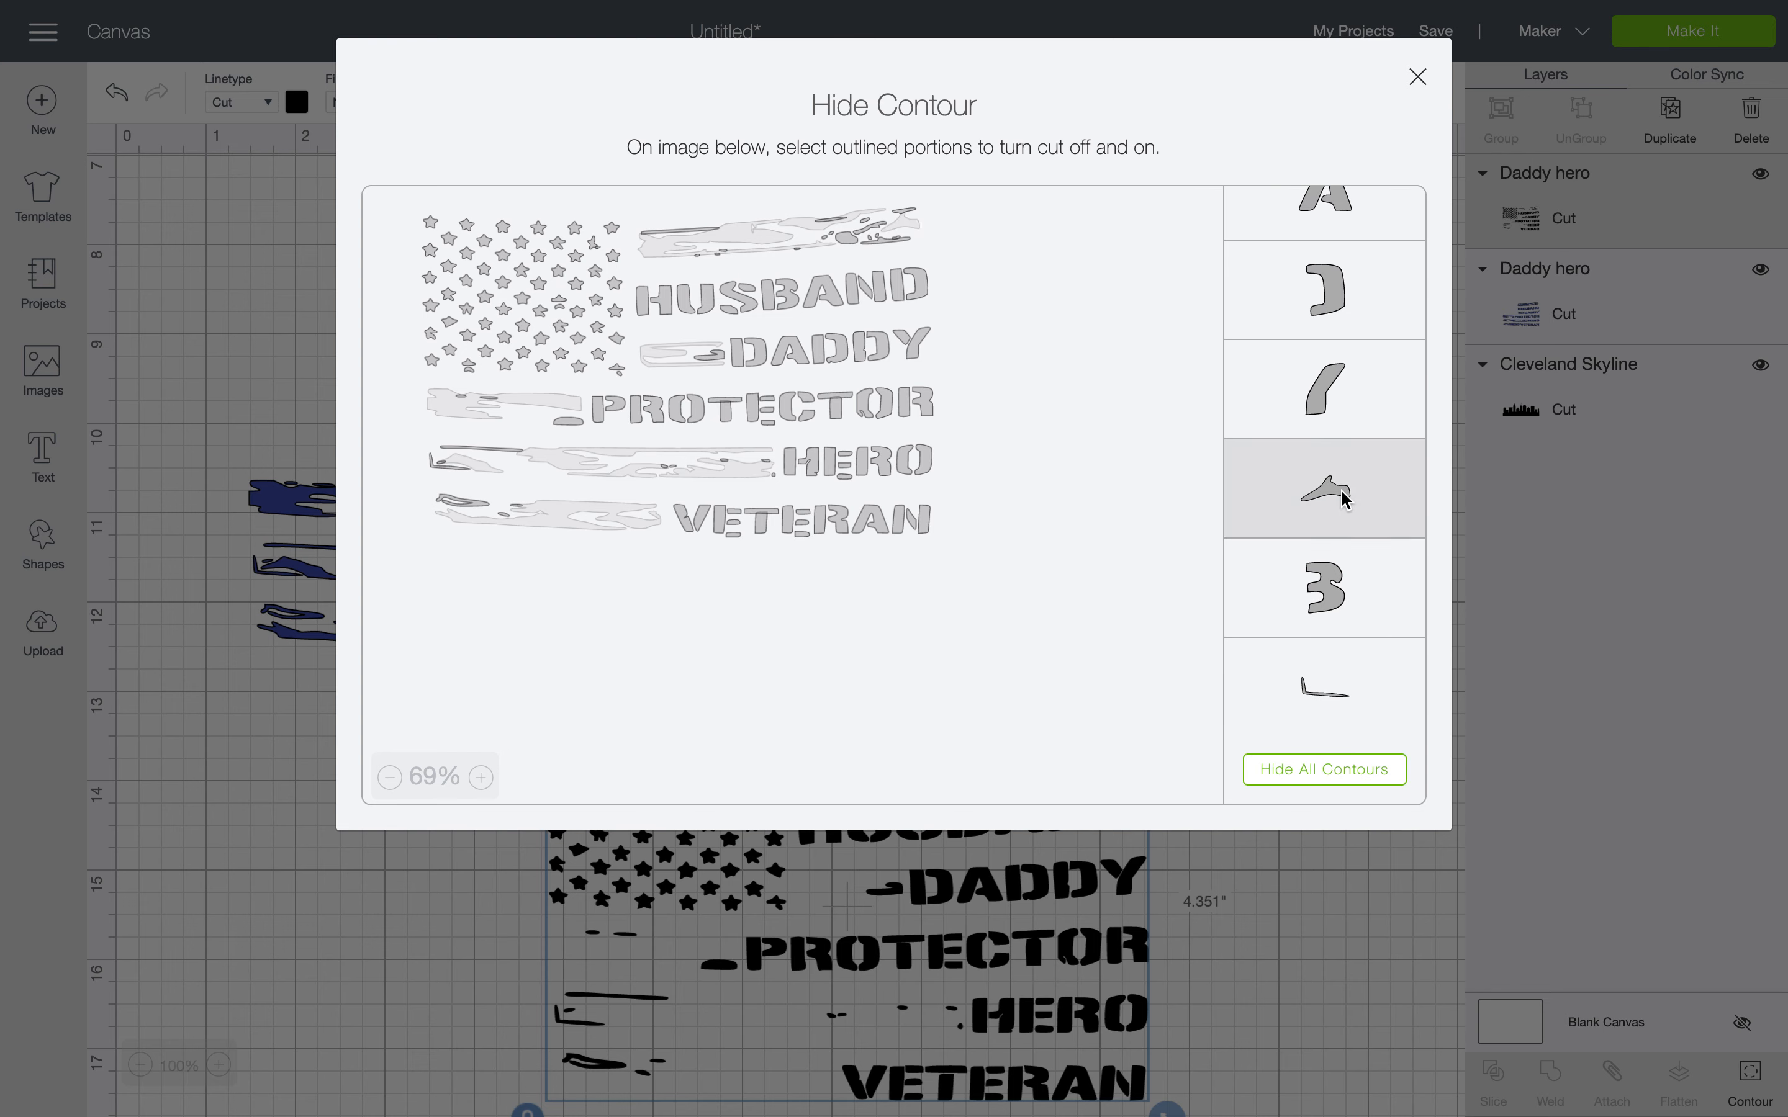
left_click(1348, 399)
left_click(1348, 389)
left_click(722, 350)
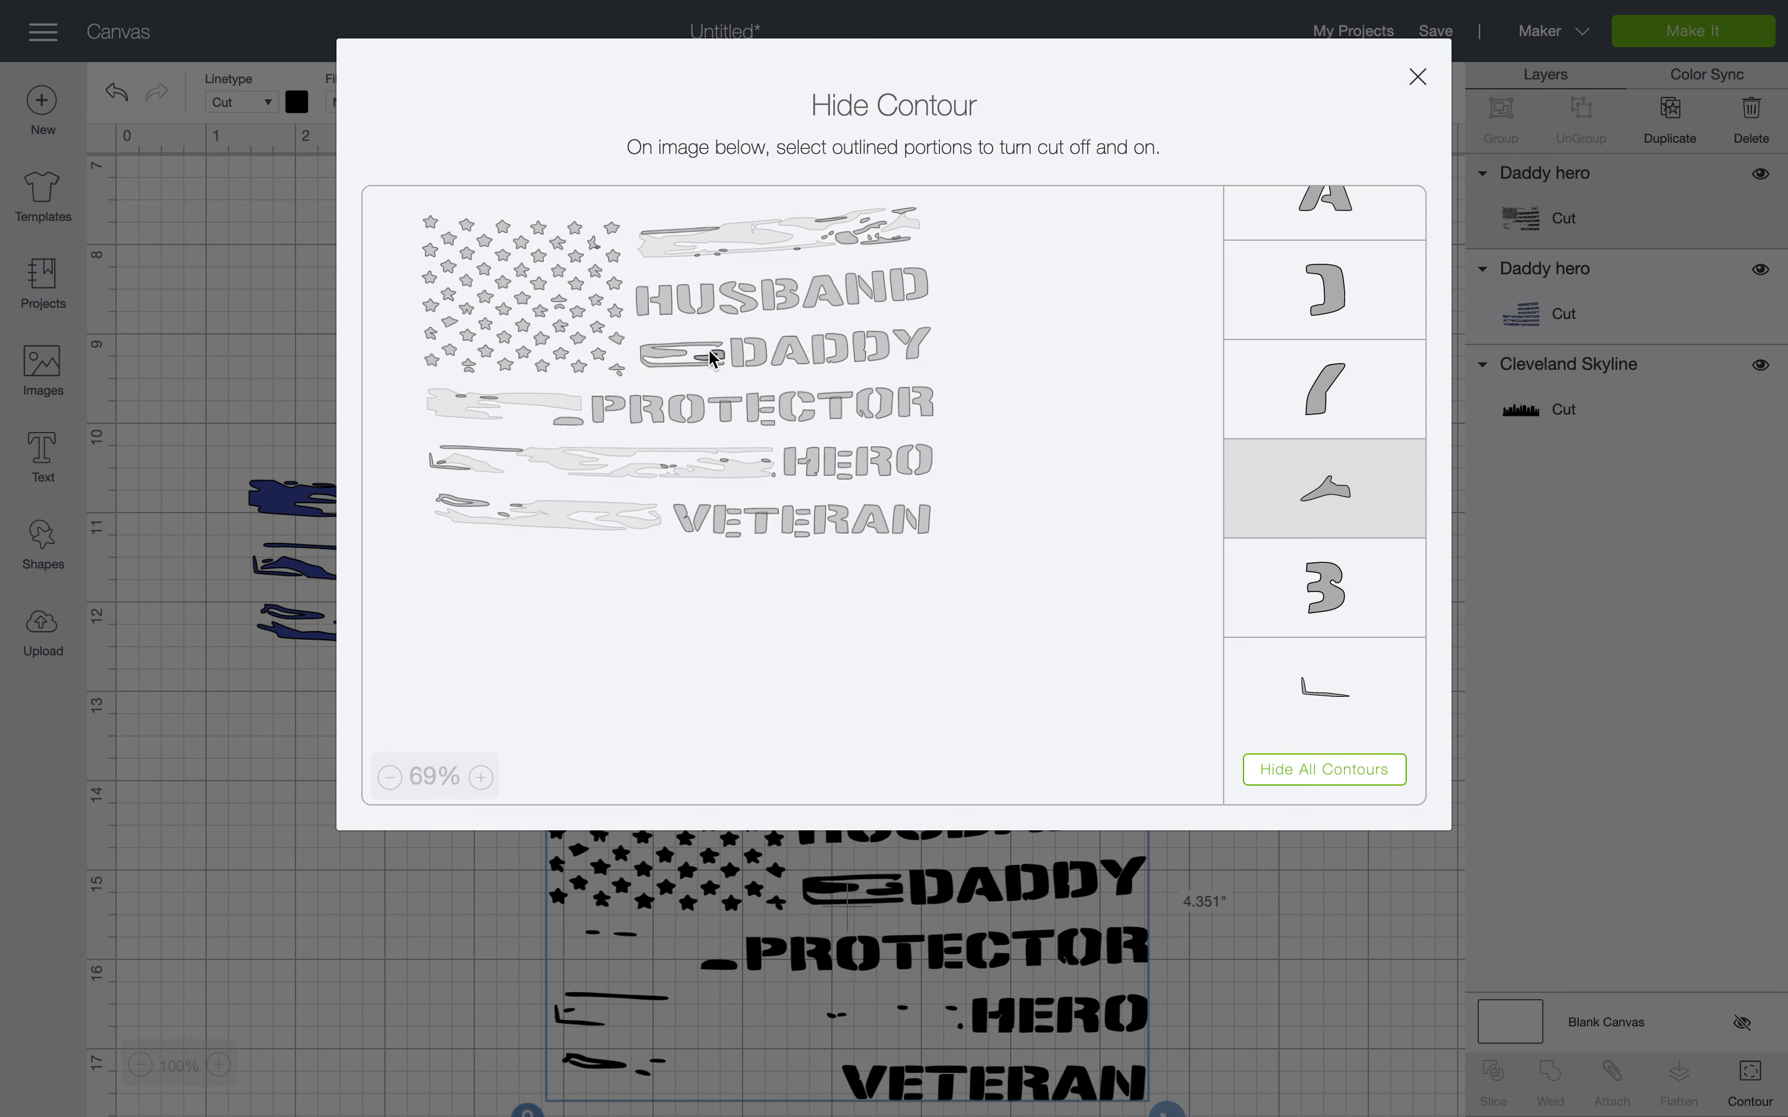
left_click(718, 364)
left_click(741, 342)
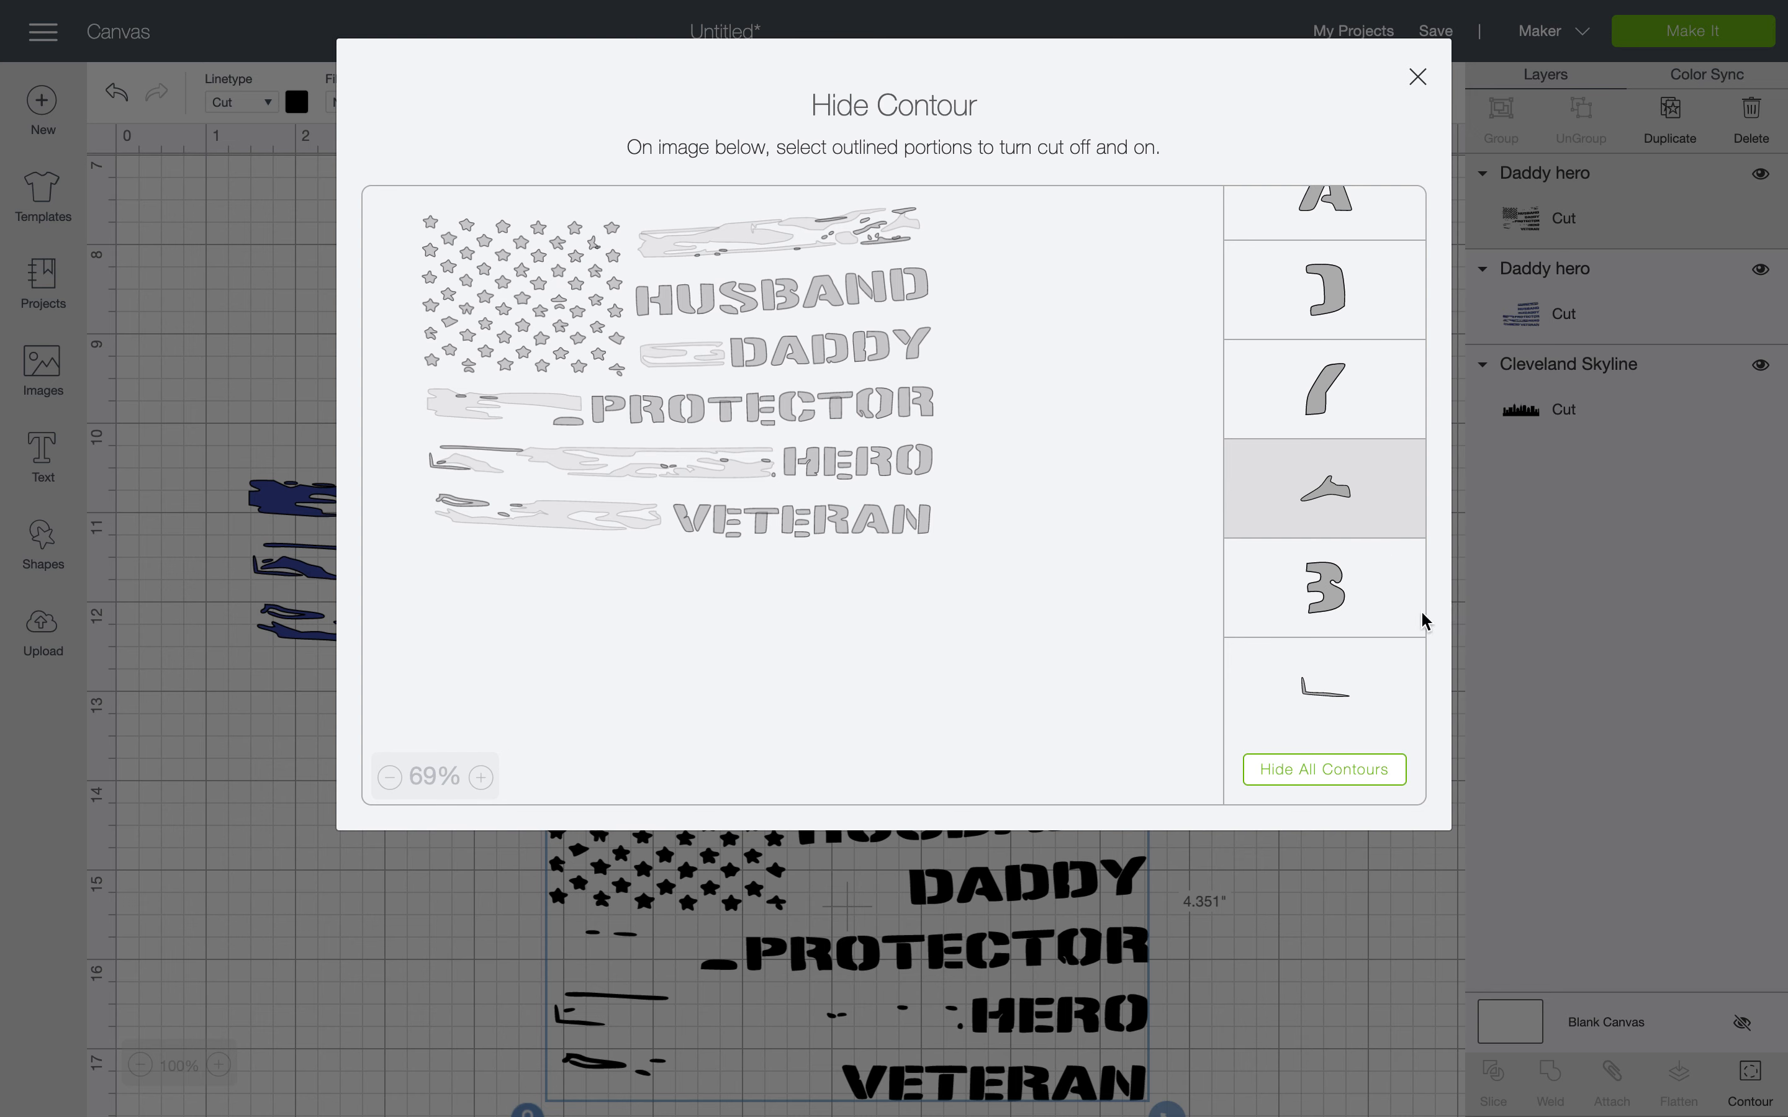
Hide the L-shaped sliver of the HERO stripe and the small wavy sliver of the VETERAN stripe
left_click(1365, 679)
left_click(1365, 680)
left_click(1366, 679)
scroll(1366, 680, "down", 3)
scroll(1365, 676, "down", 5)
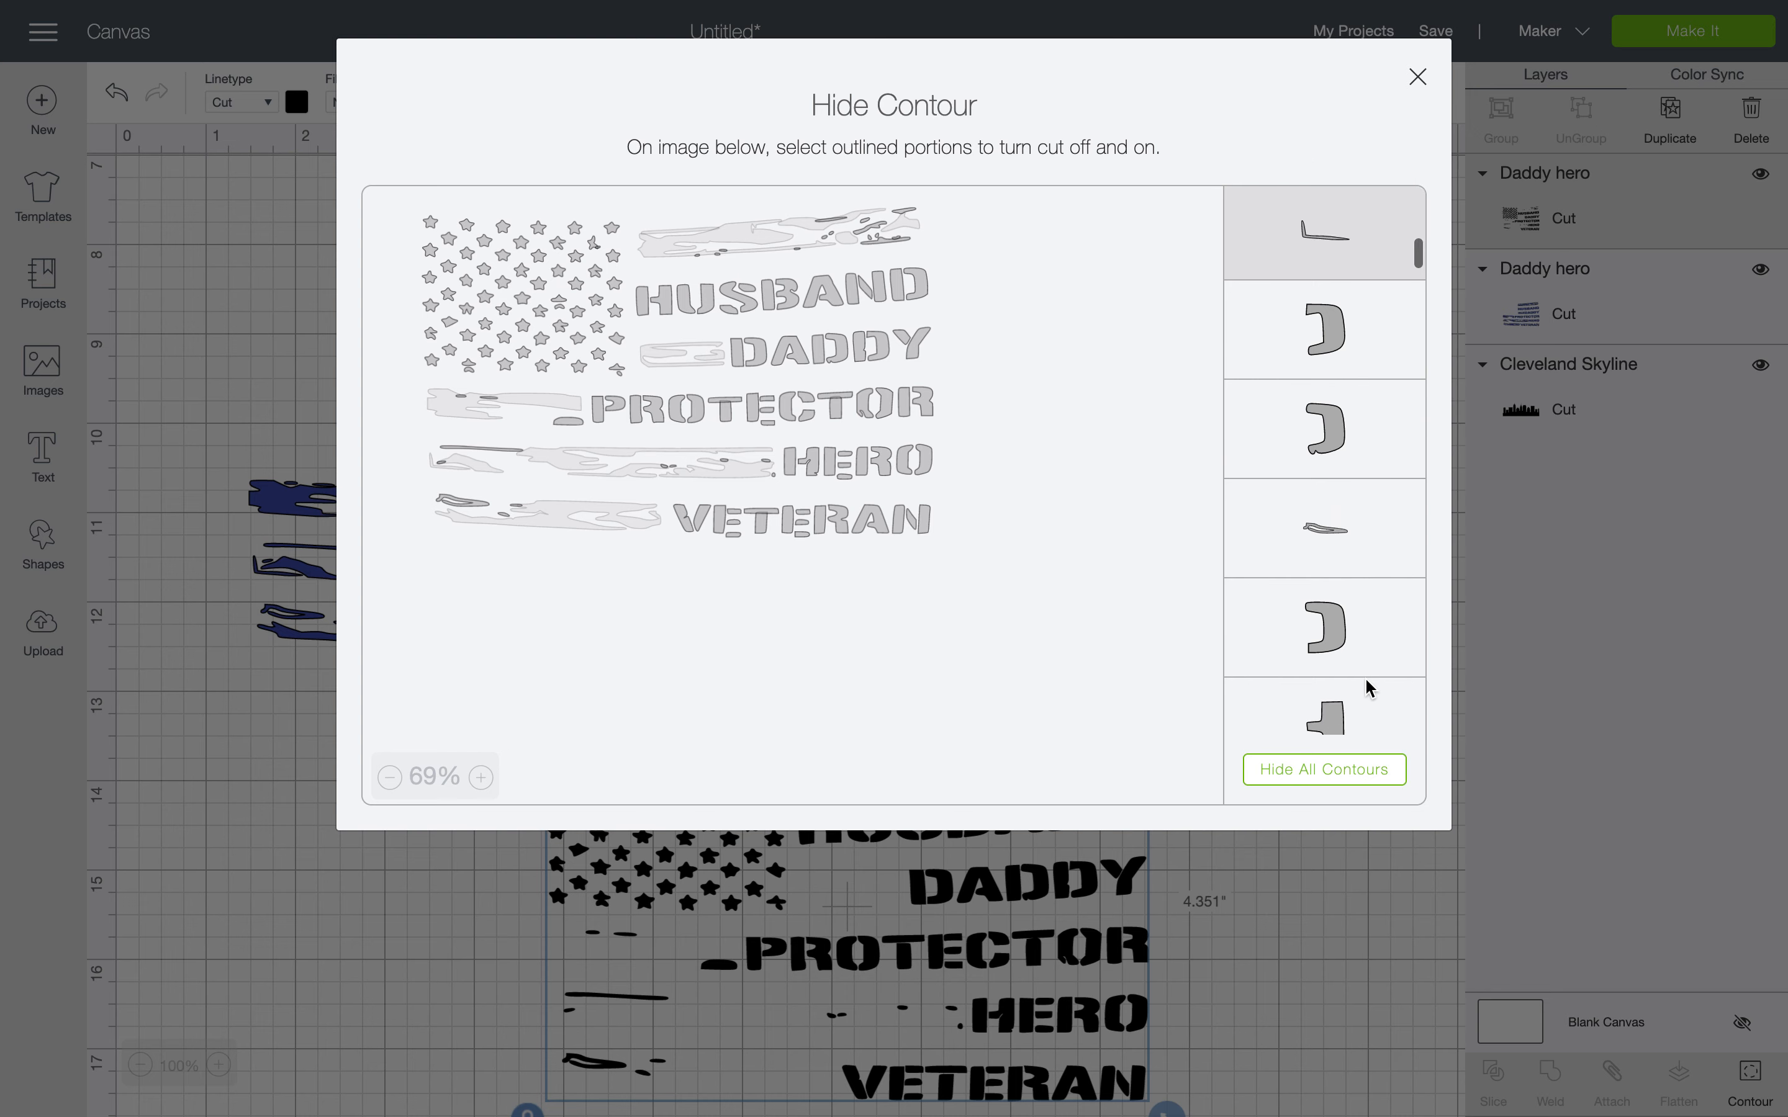
left_click(1355, 502)
Hide the long thin line along the upper edge of the HERO stripe
scroll(1353, 496, "down", 8)
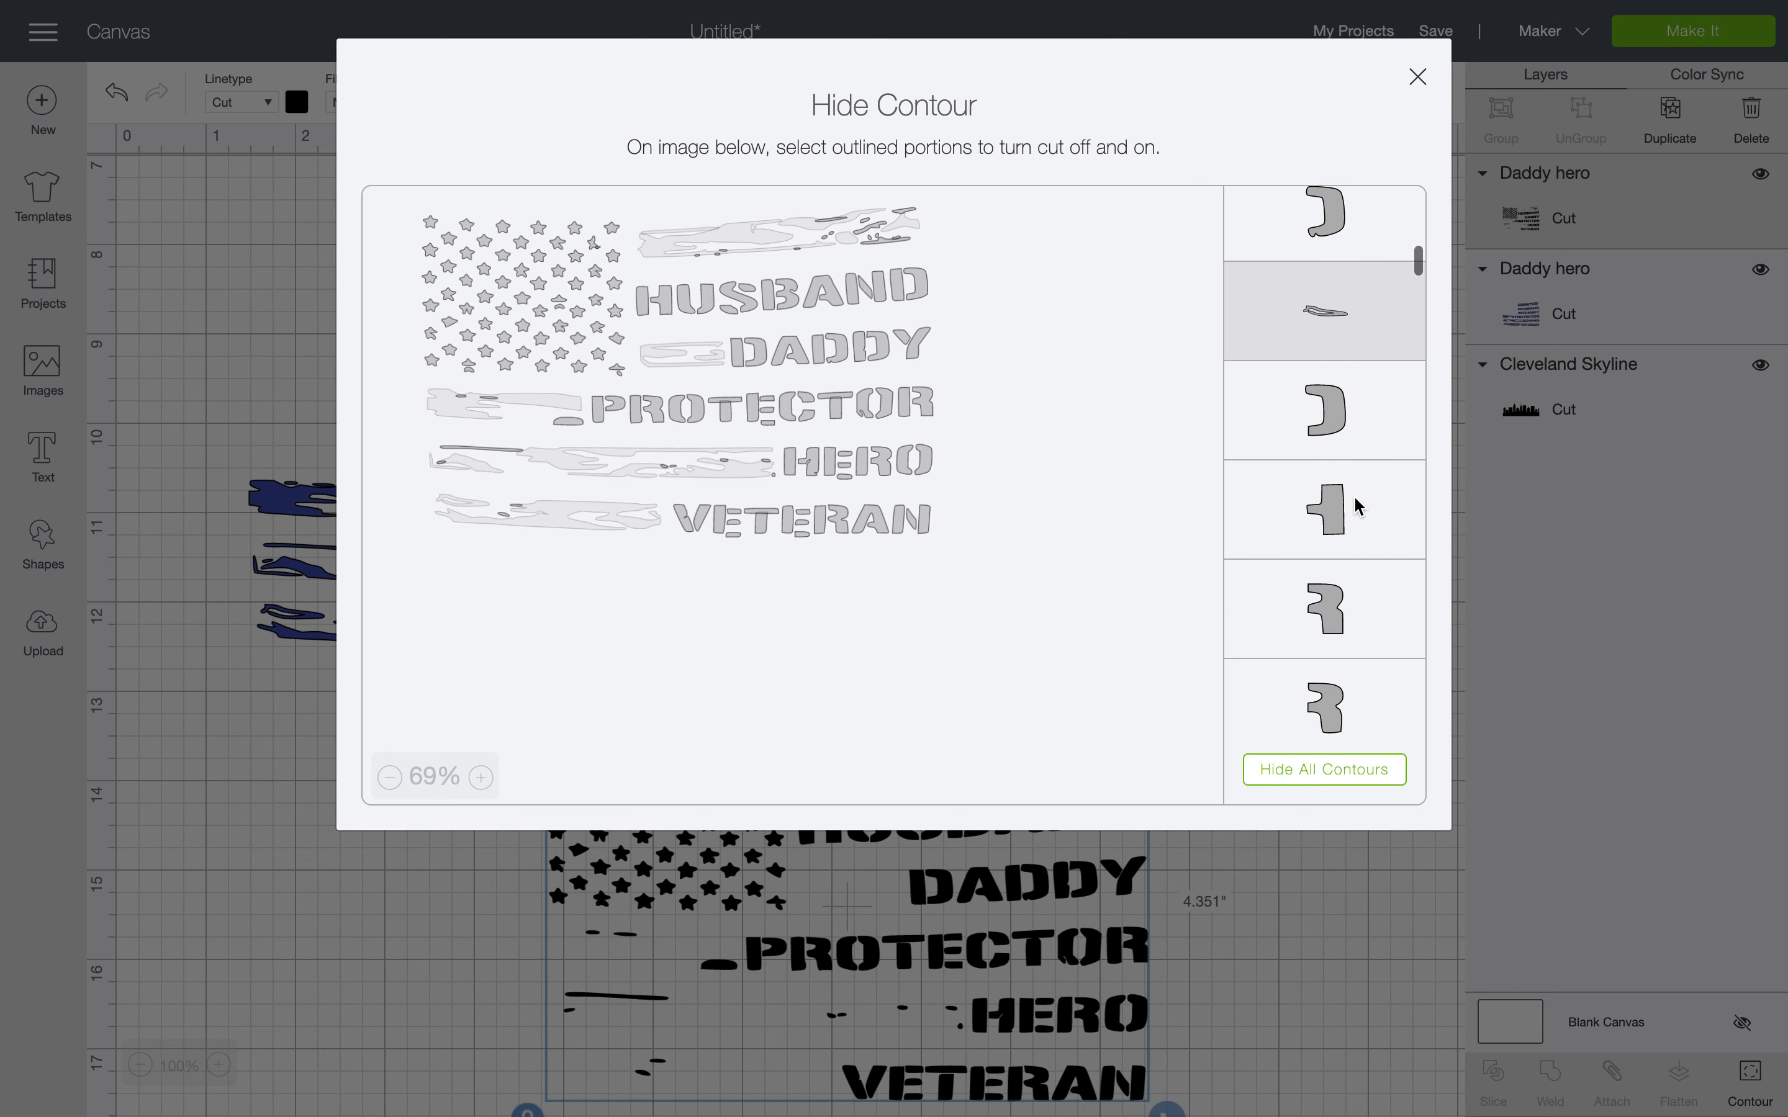
scroll(1354, 492, "down", 6)
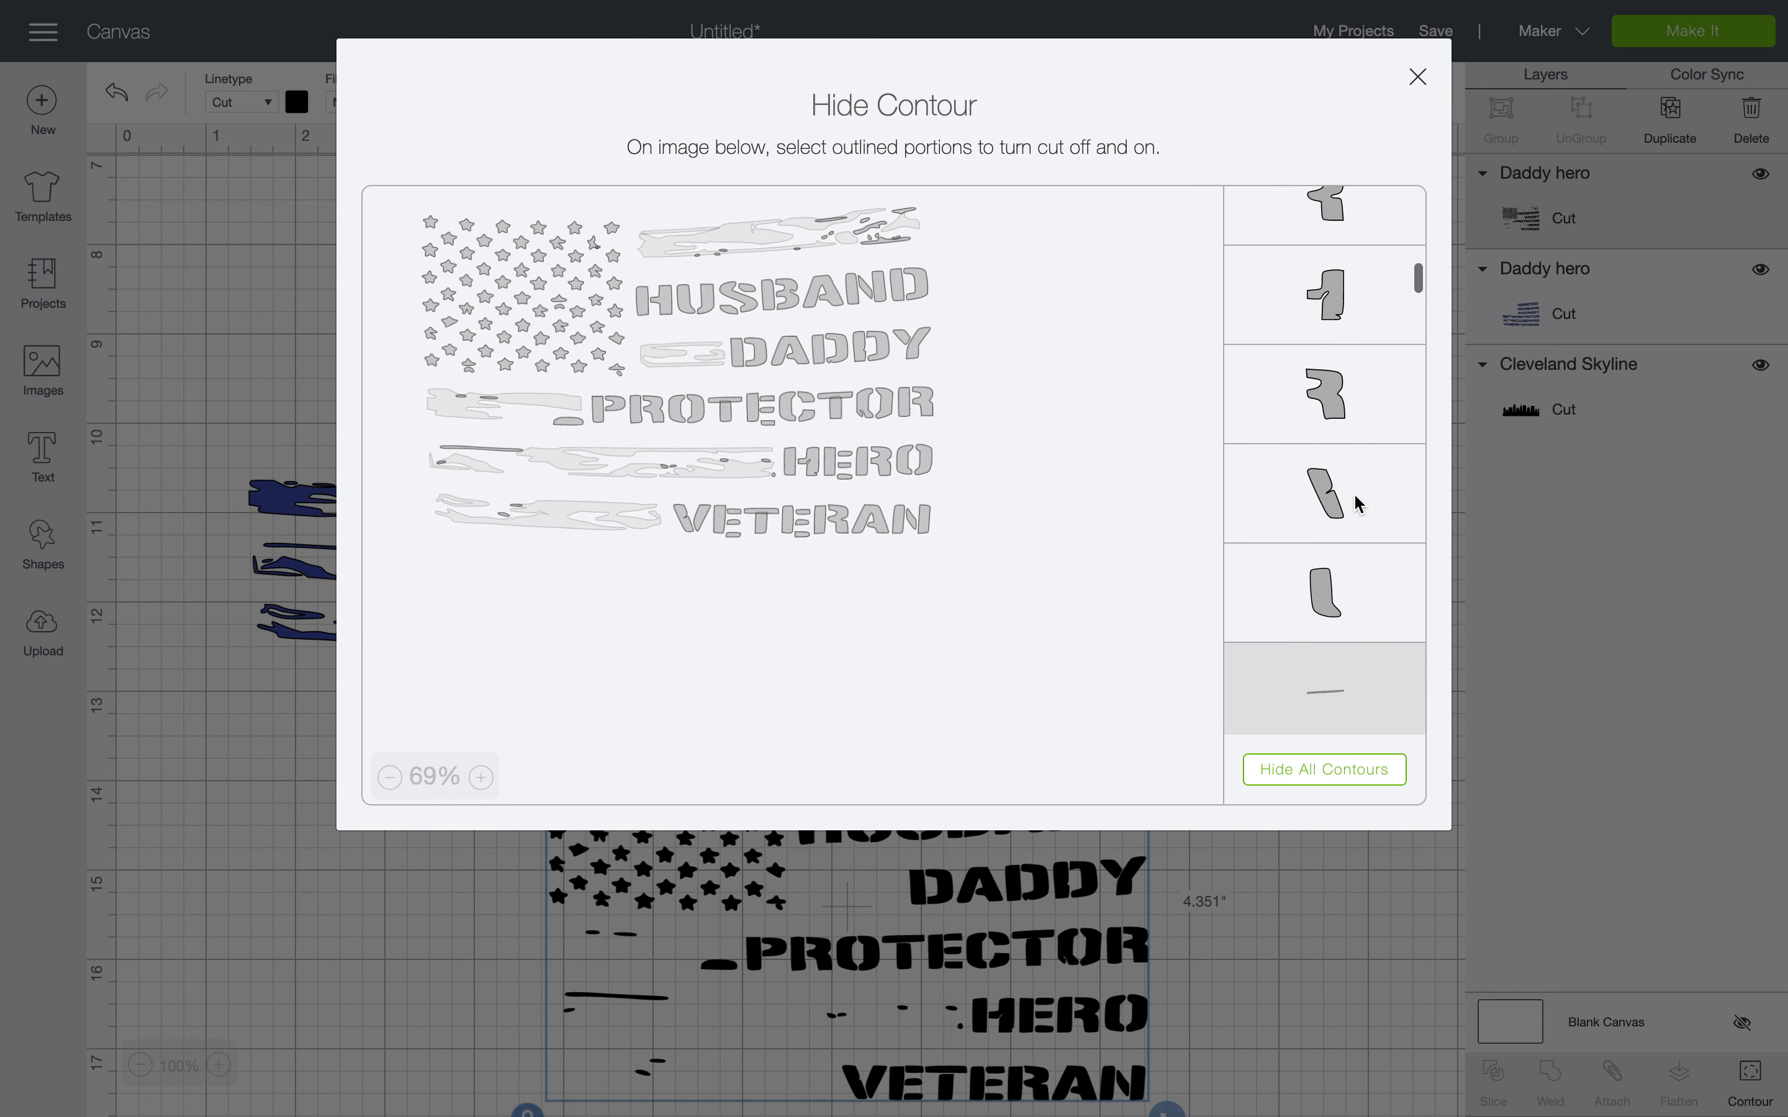
scroll(1353, 493, "down", 5)
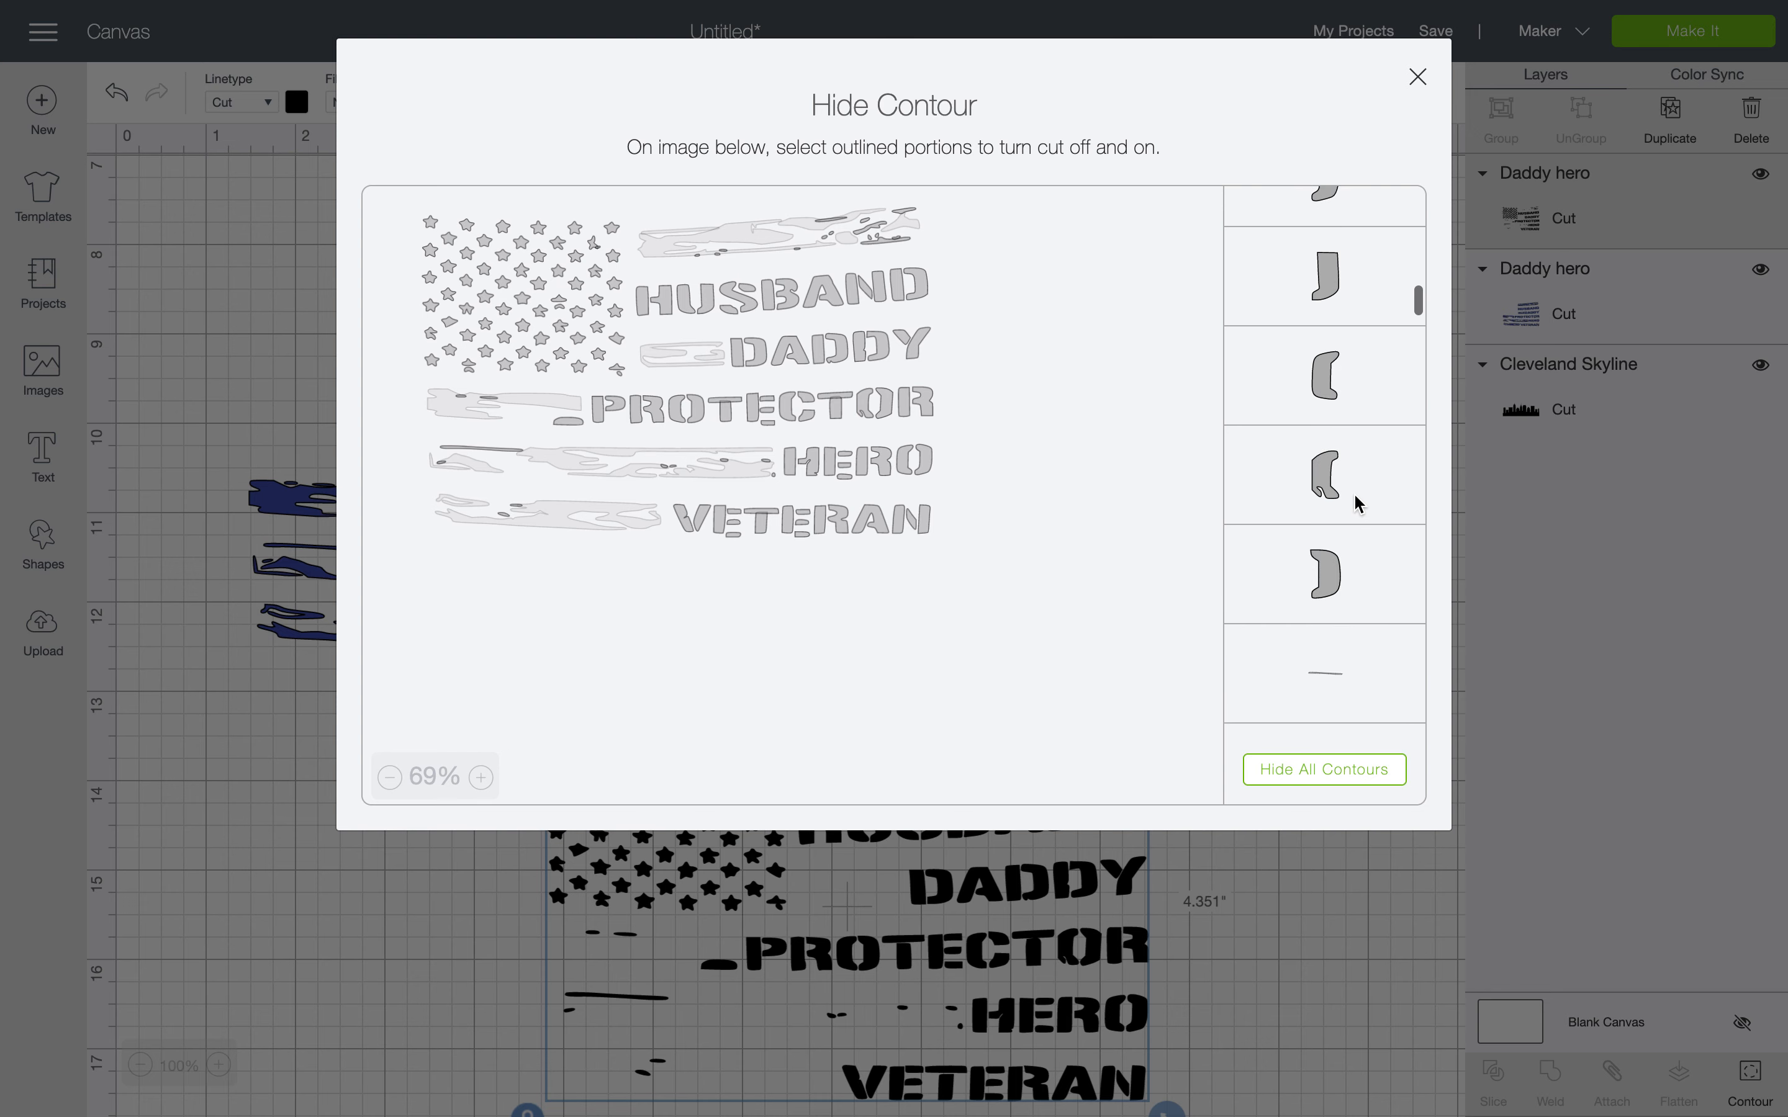
left_click(1349, 520)
scroll(1349, 520, "down", 5)
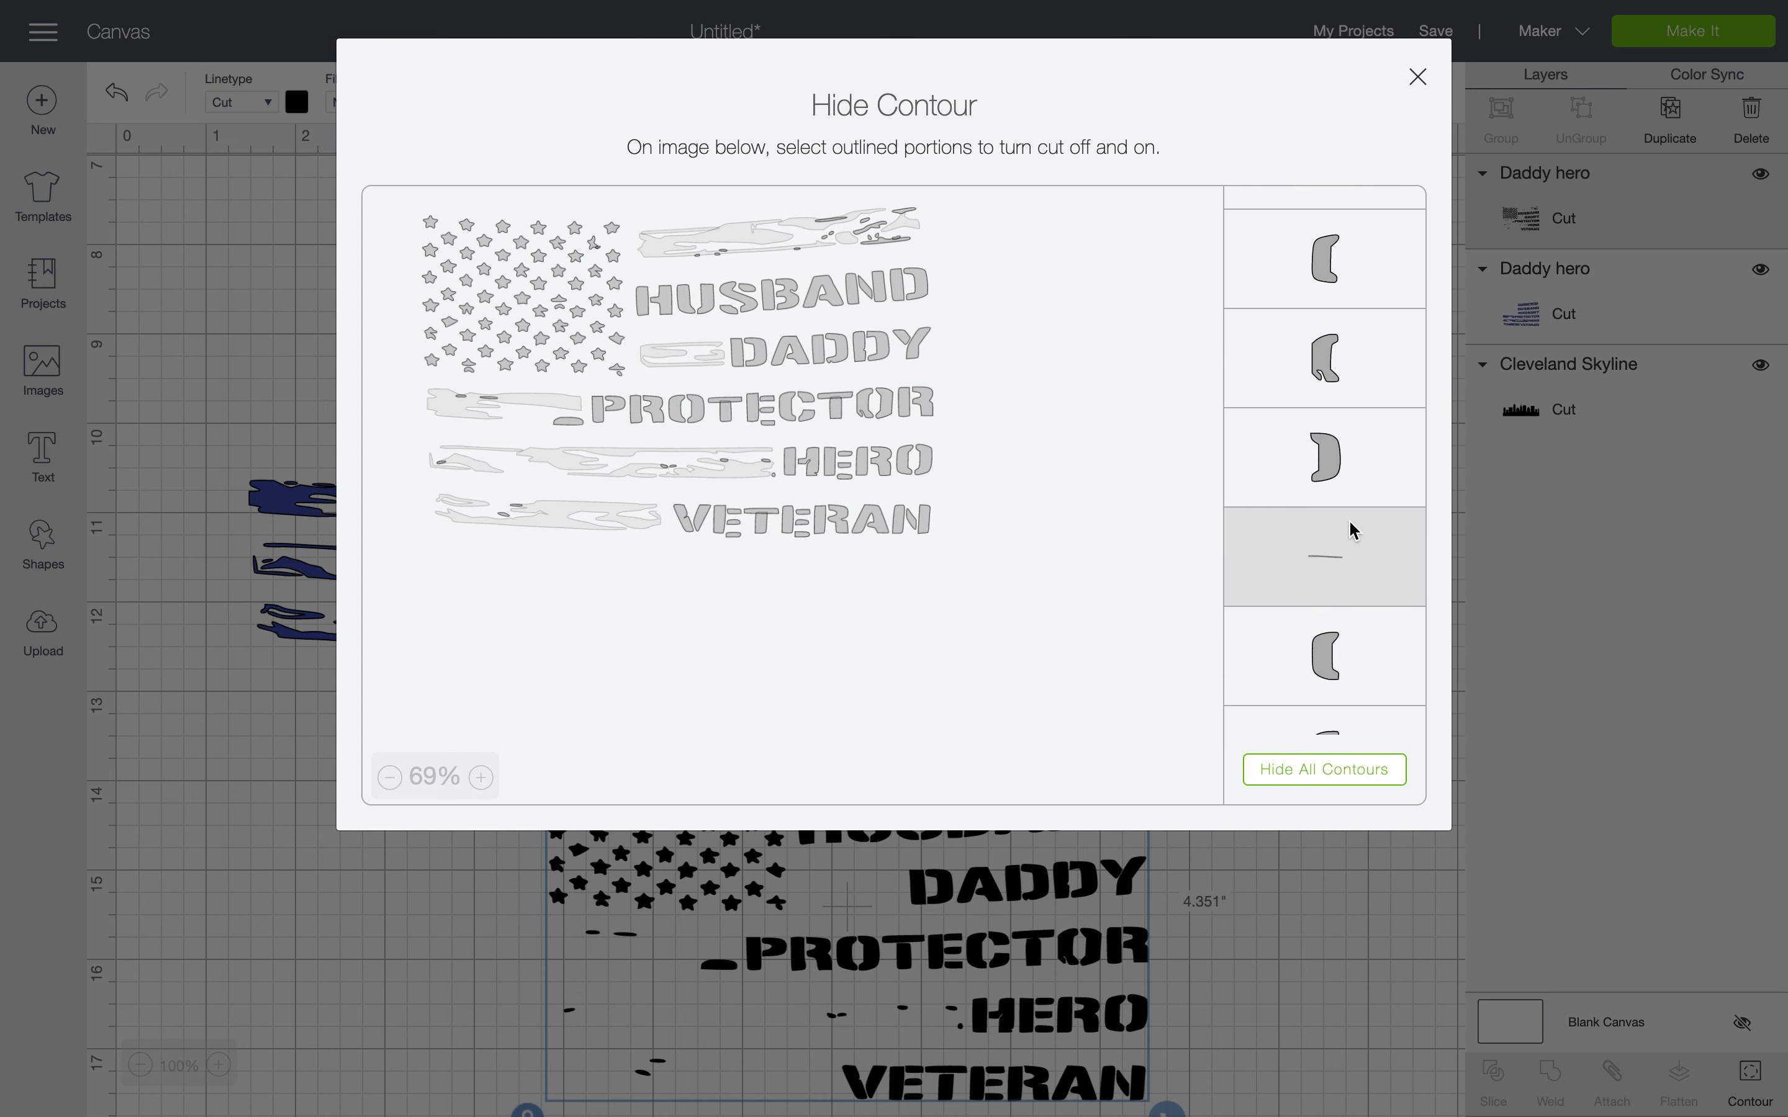
left_click(1335, 605)
Hide the half-dome stripe fragment before PROTECTOR while keeping the bar of the word's second T
scroll(1334, 605, "down", 3)
scroll(1335, 605, "down", 5)
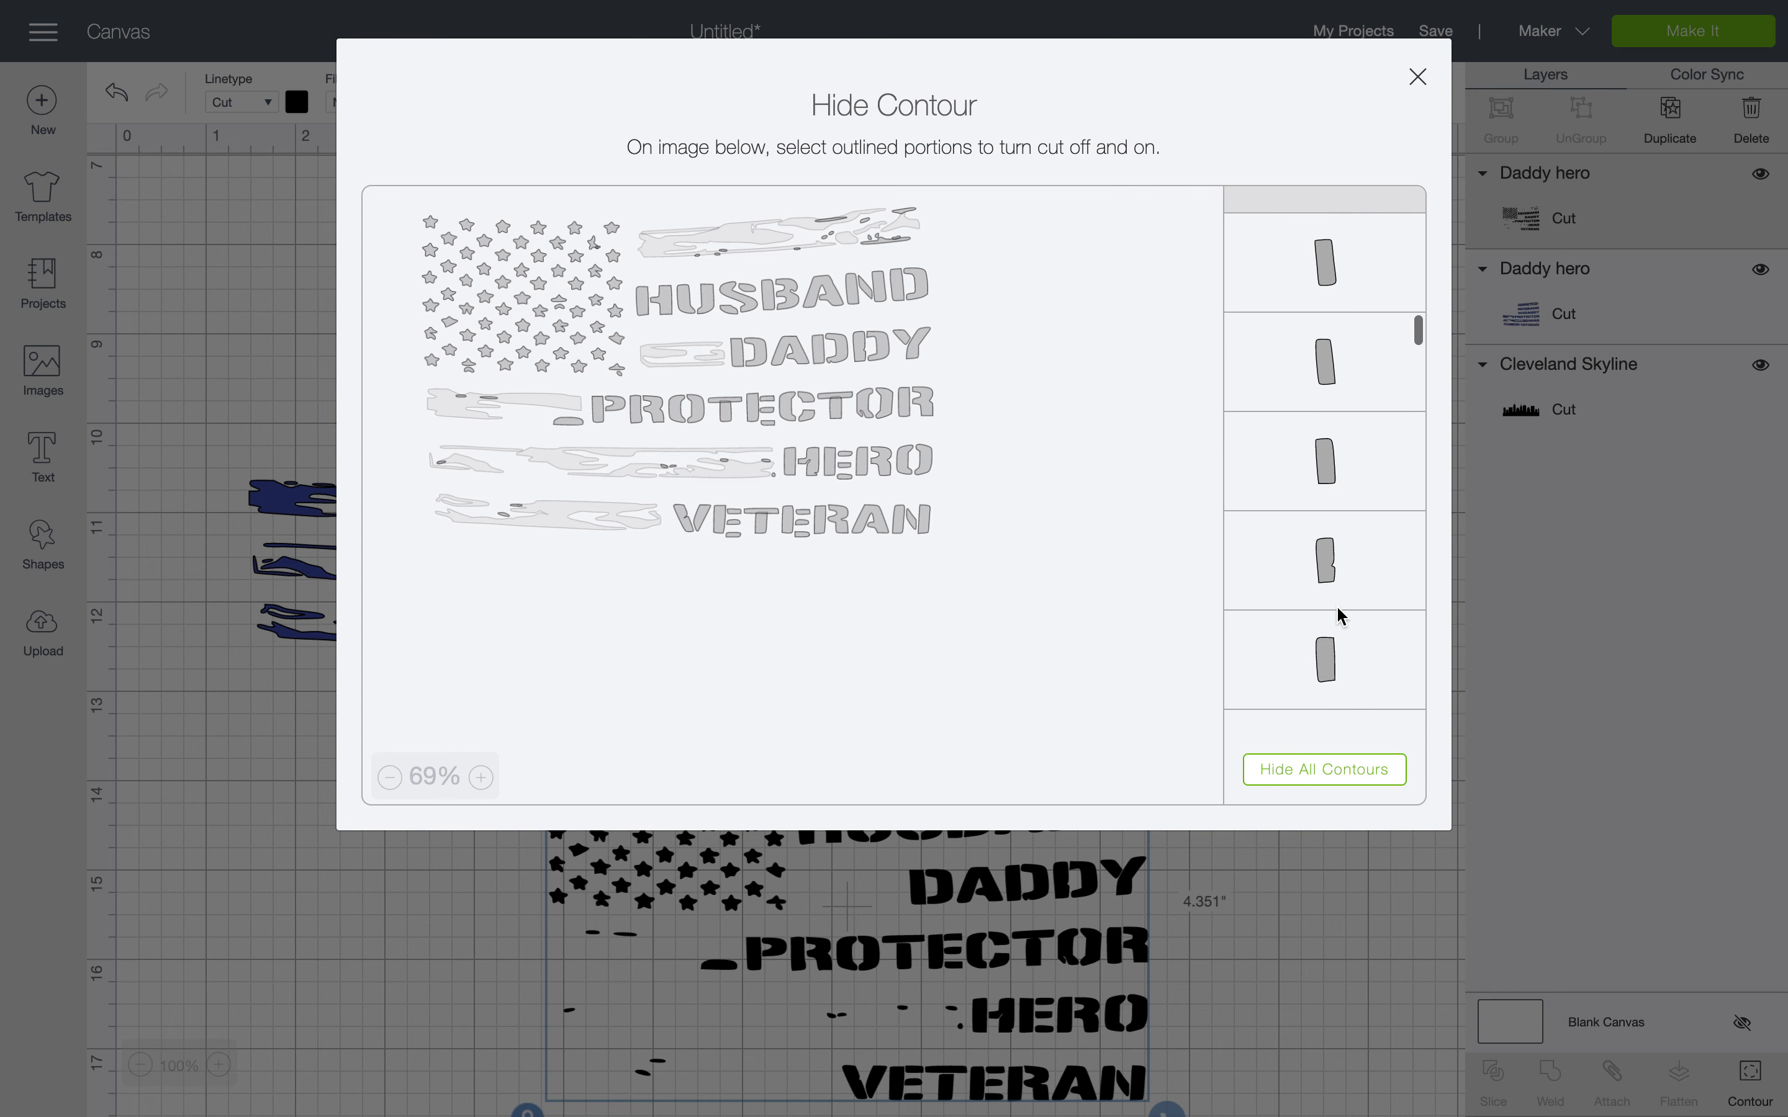
scroll(1337, 616, "down", 1)
left_click(1337, 610)
scroll(1338, 610, "down", 5)
scroll(1337, 602, "down", 5)
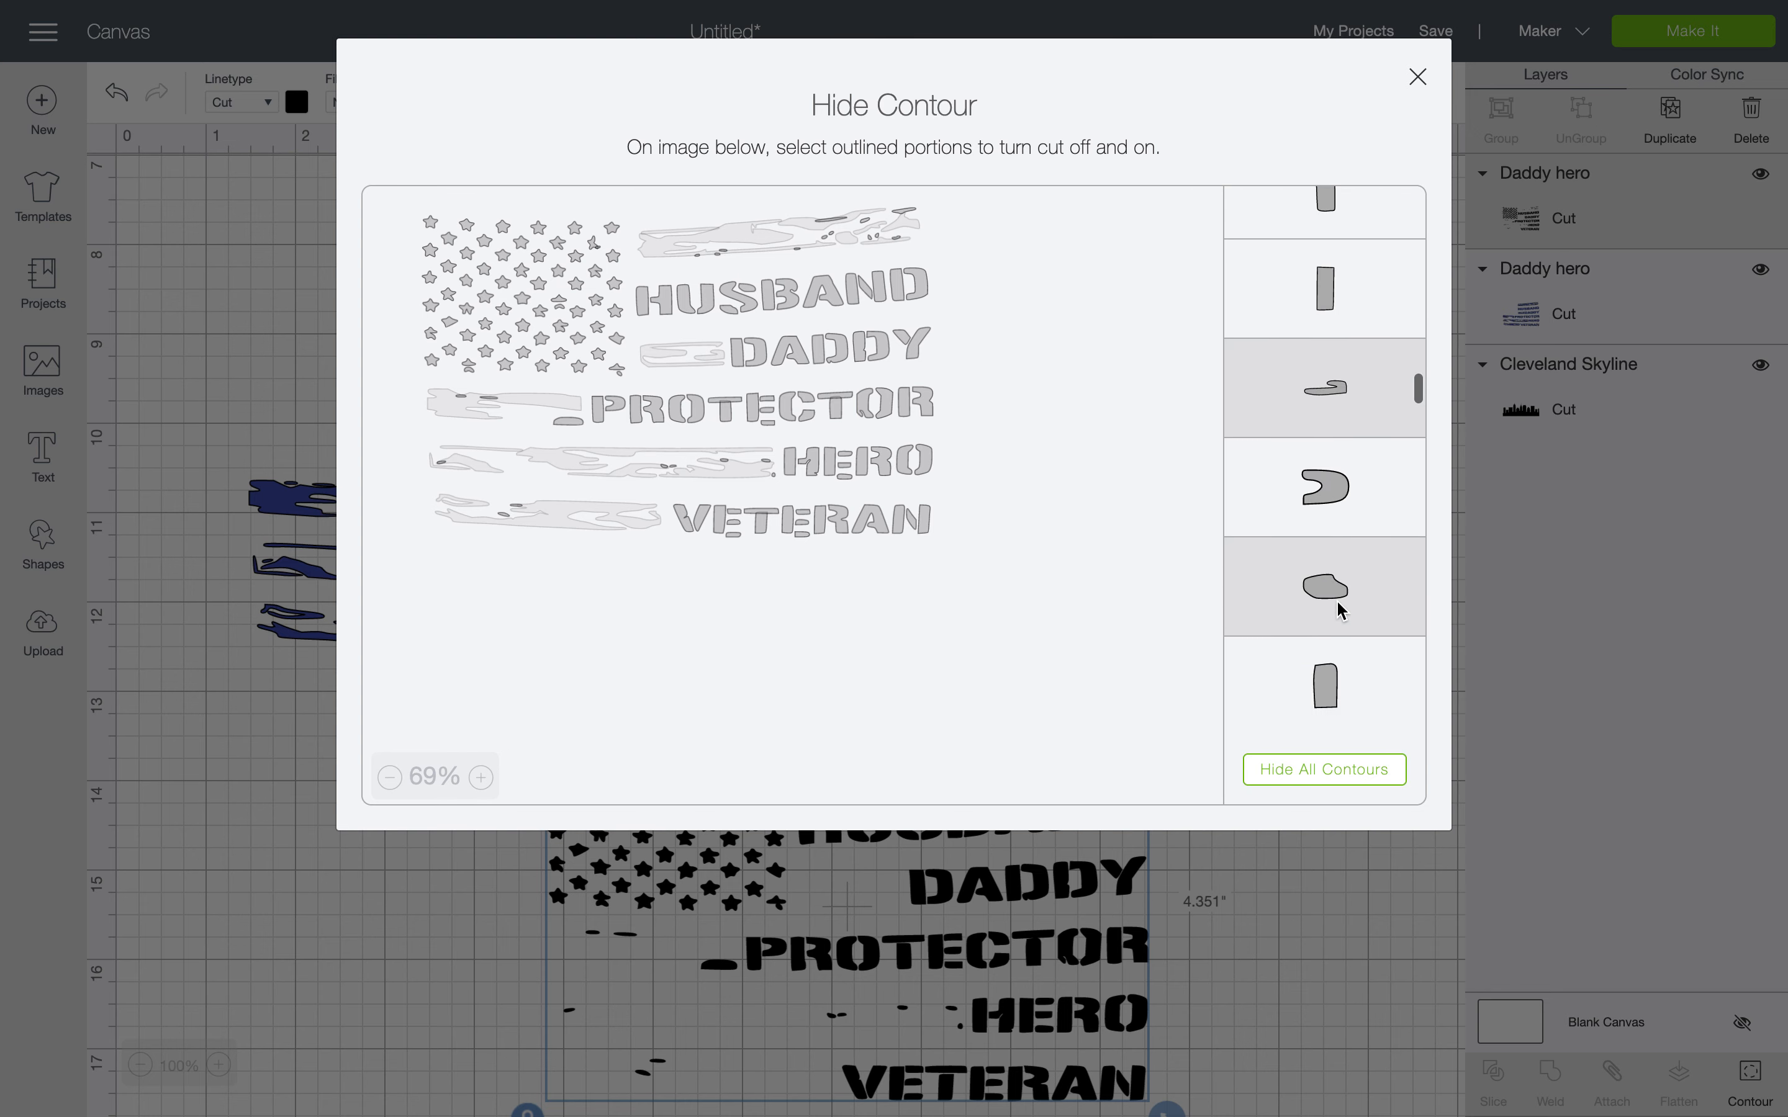
scroll(1337, 610, "down", 4)
scroll(1337, 610, "down", 1)
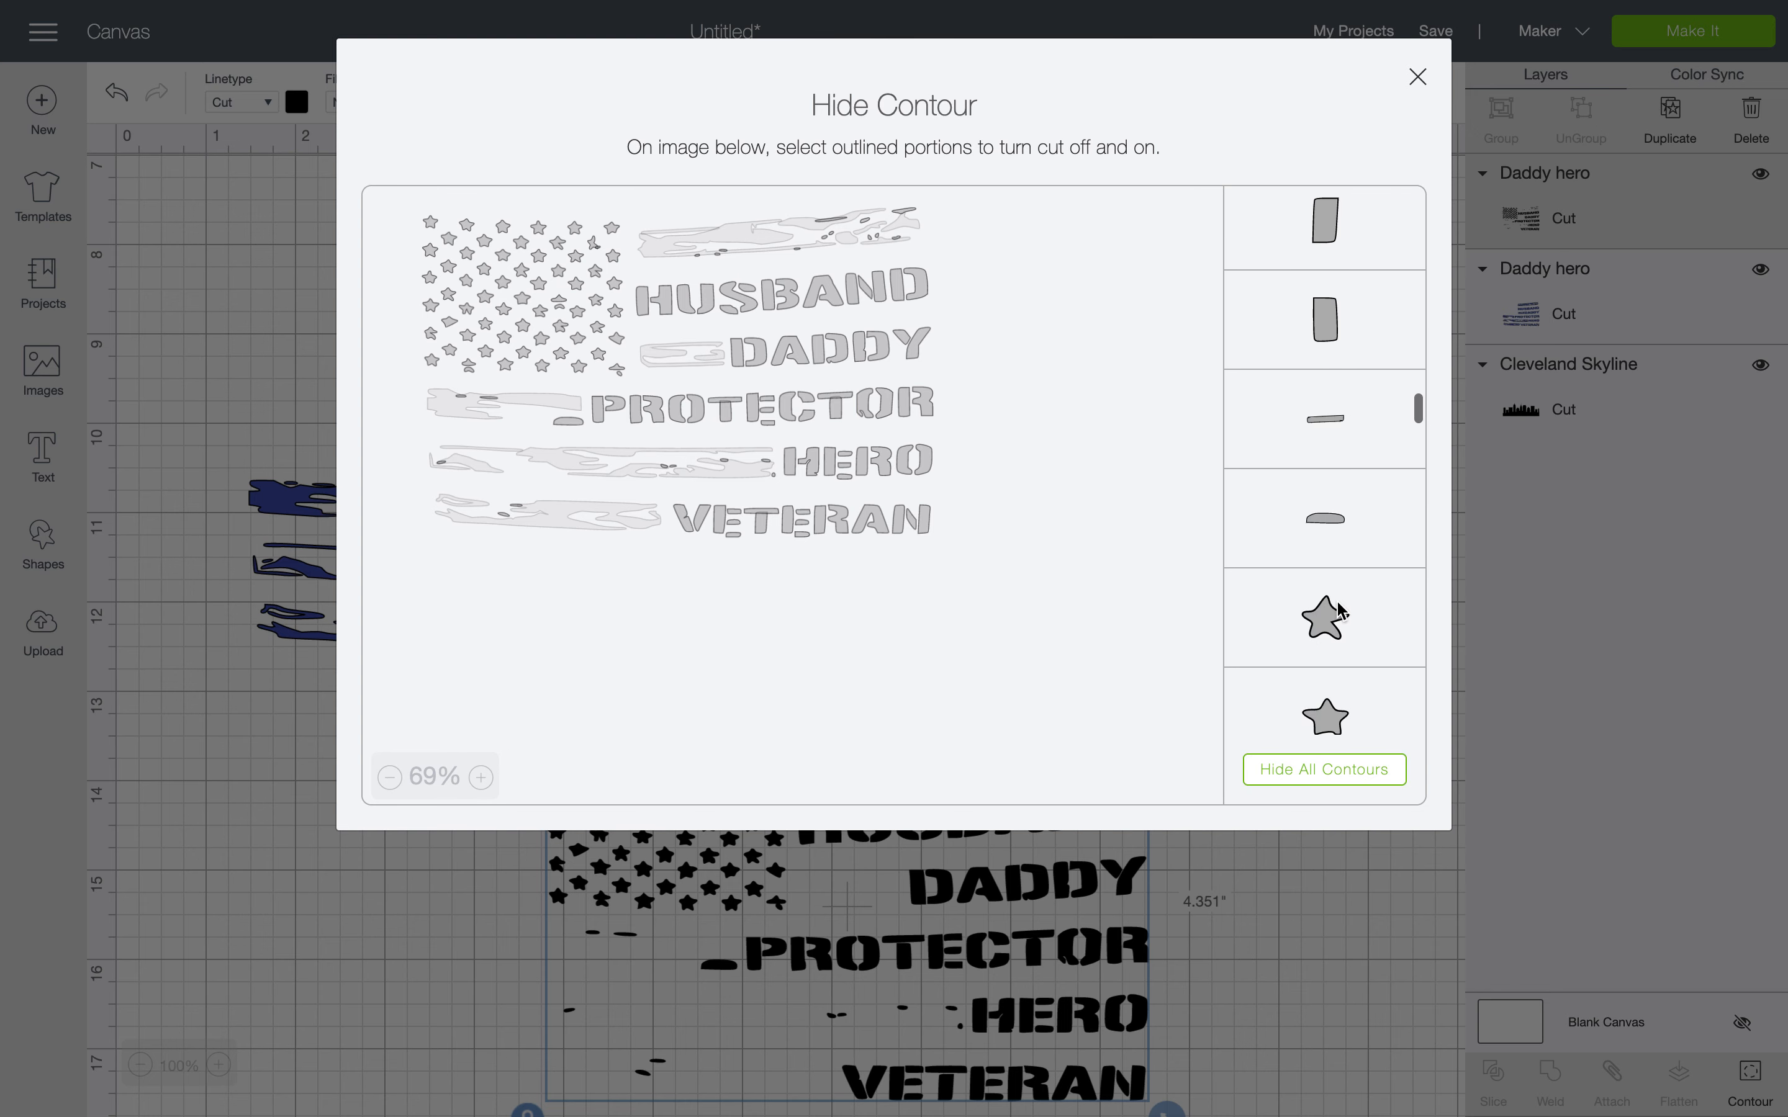
left_click(1361, 499)
left_click(1360, 447)
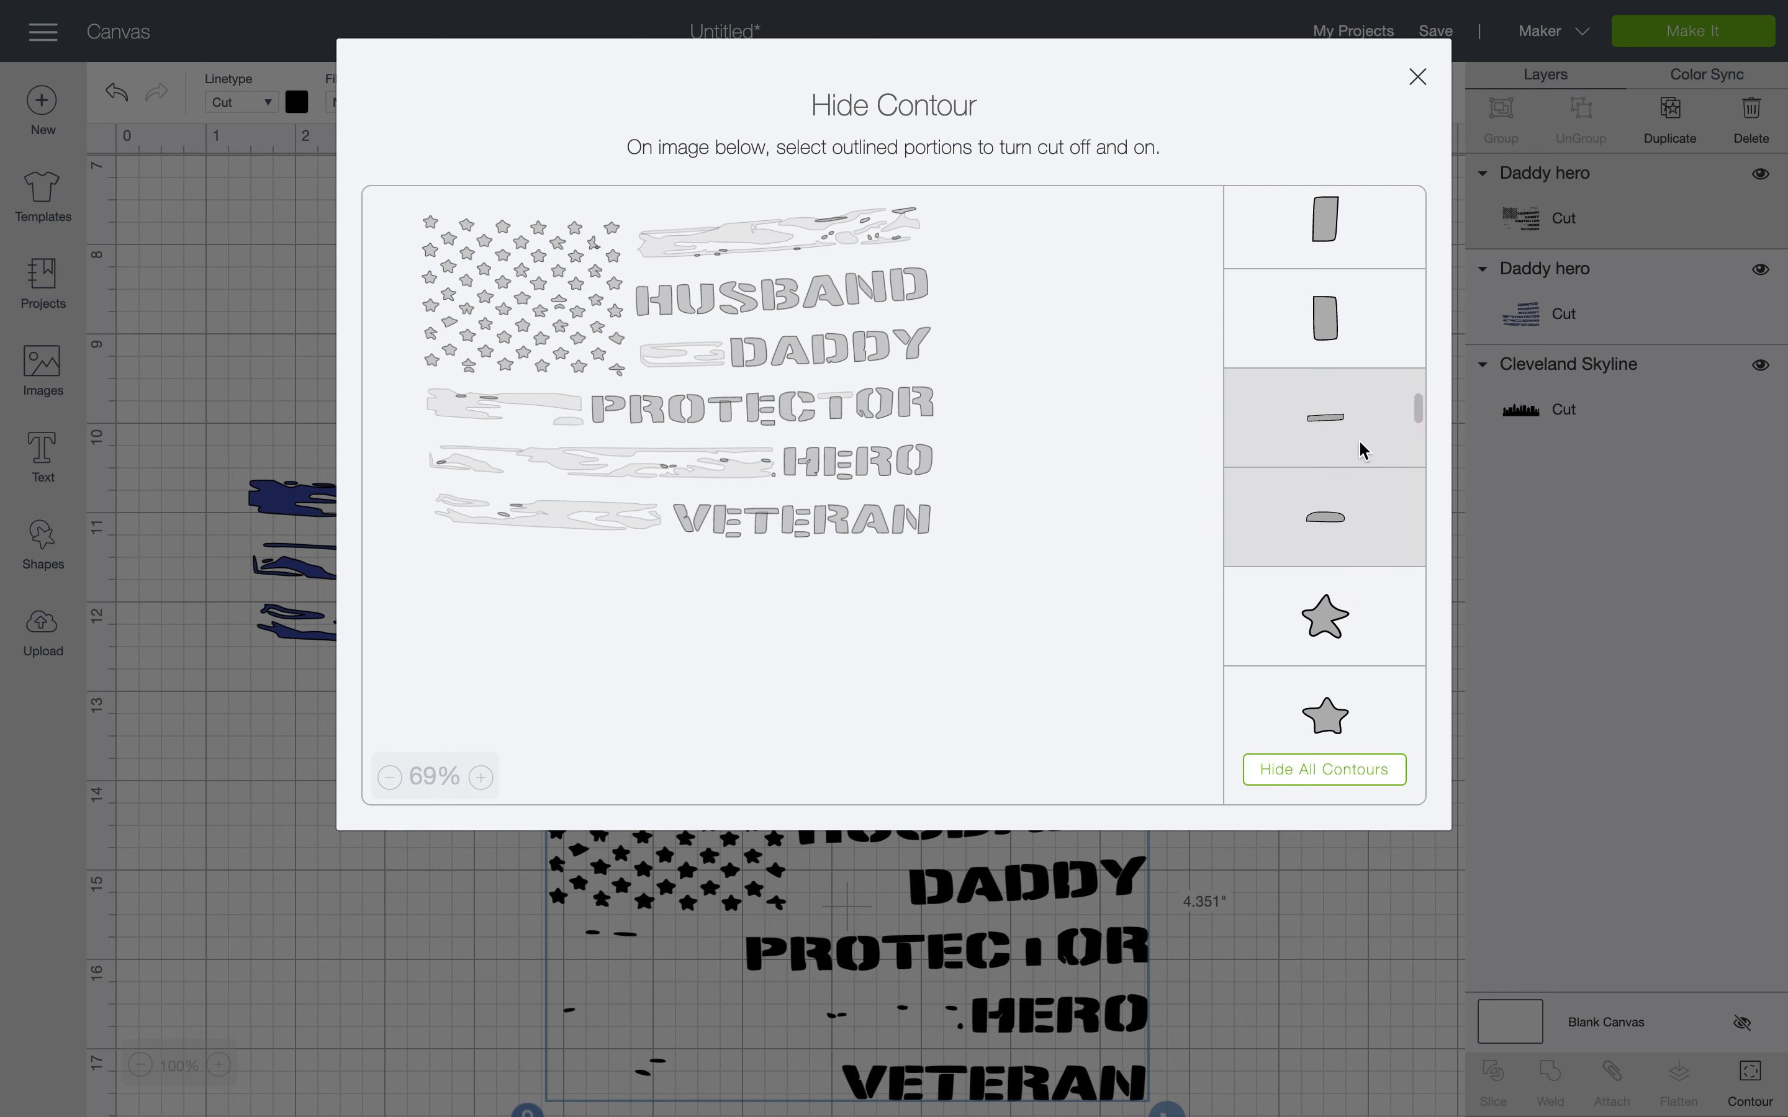
left_click(1361, 449)
scroll(1337, 636, "down", 10)
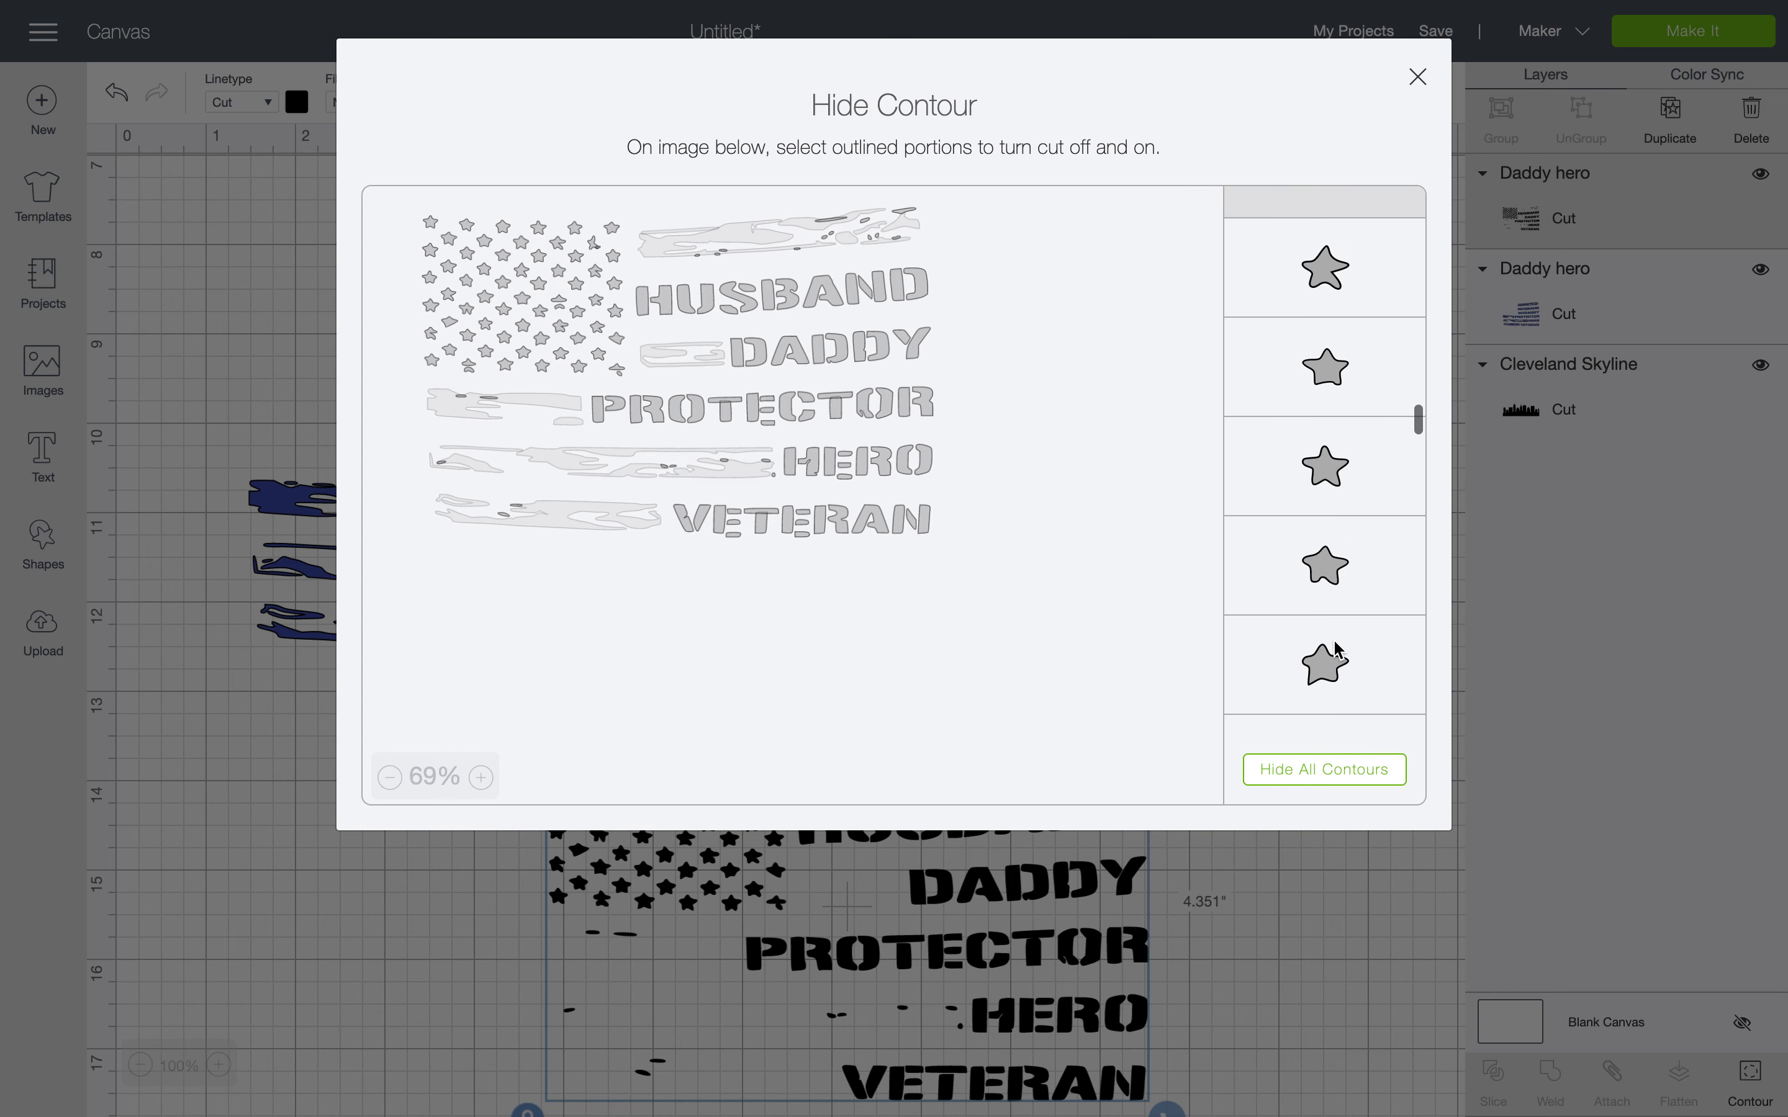
left_click(1371, 375)
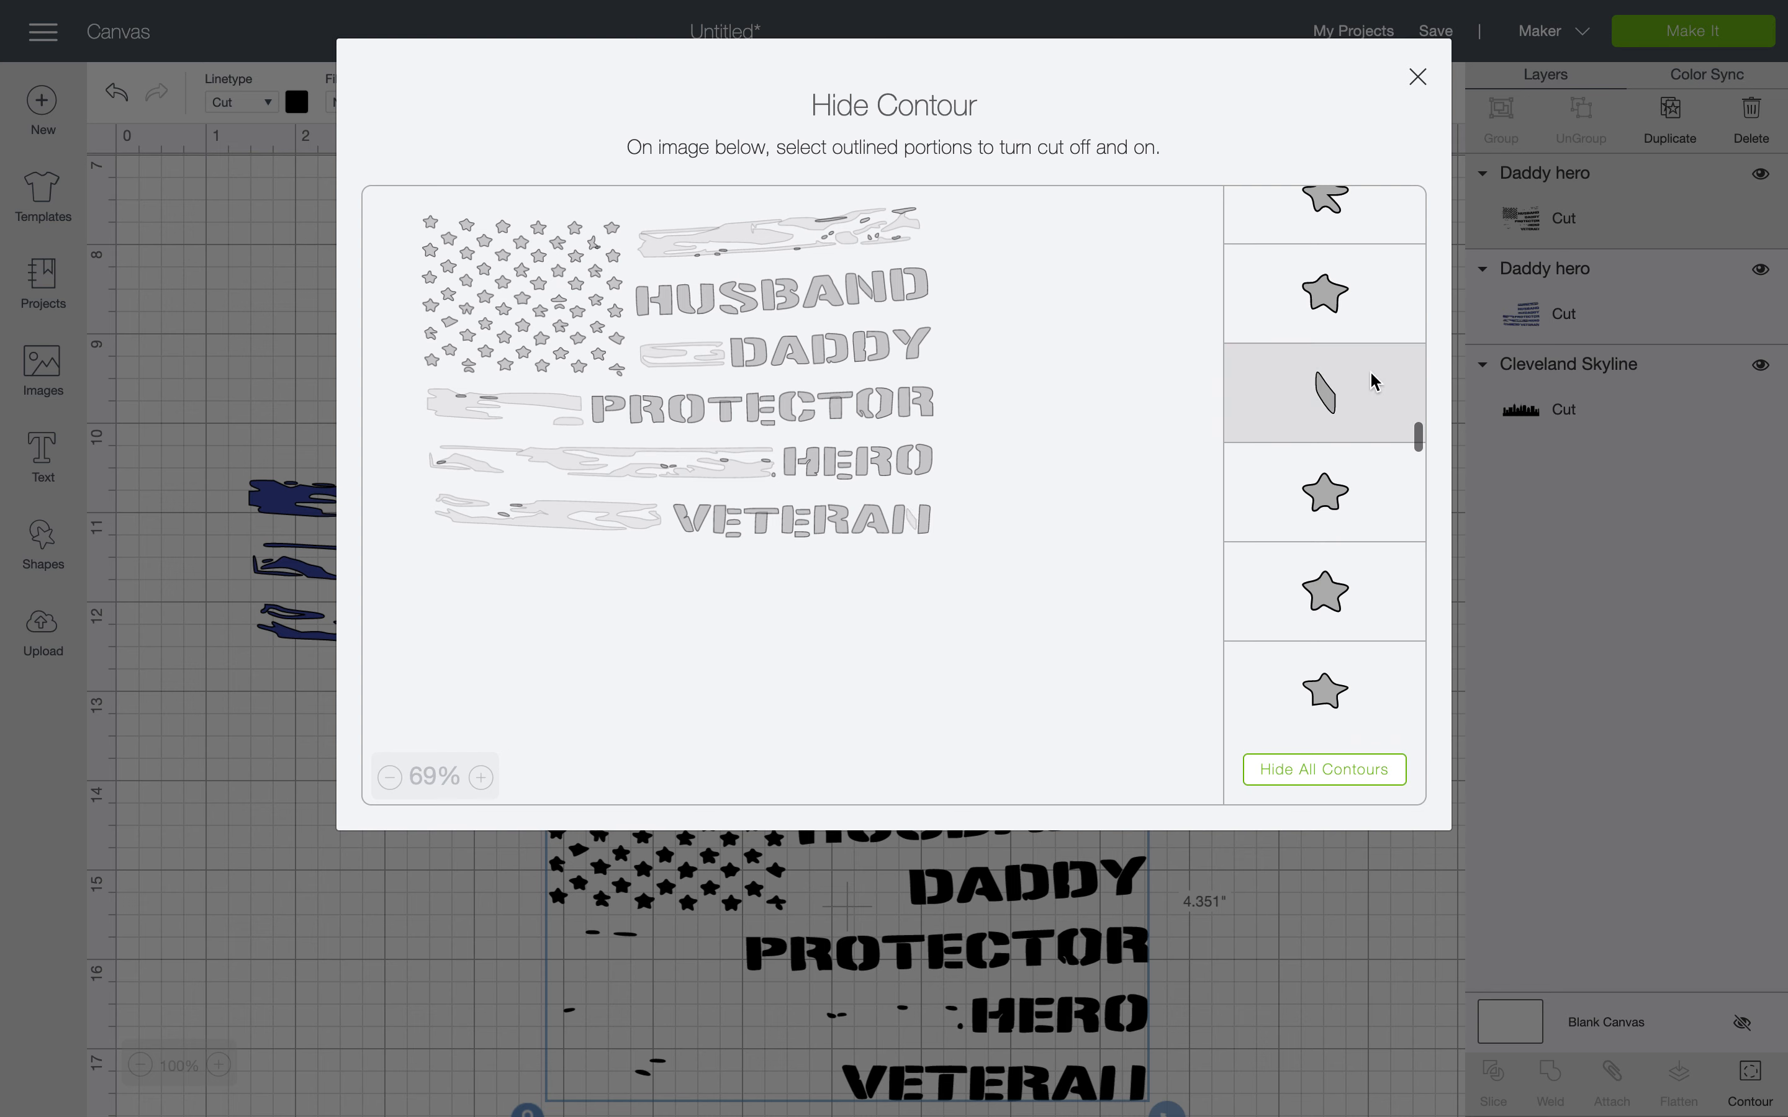
left_click(1371, 375)
left_click(1371, 374)
left_click(1371, 374)
scroll(1363, 590, "down", 5)
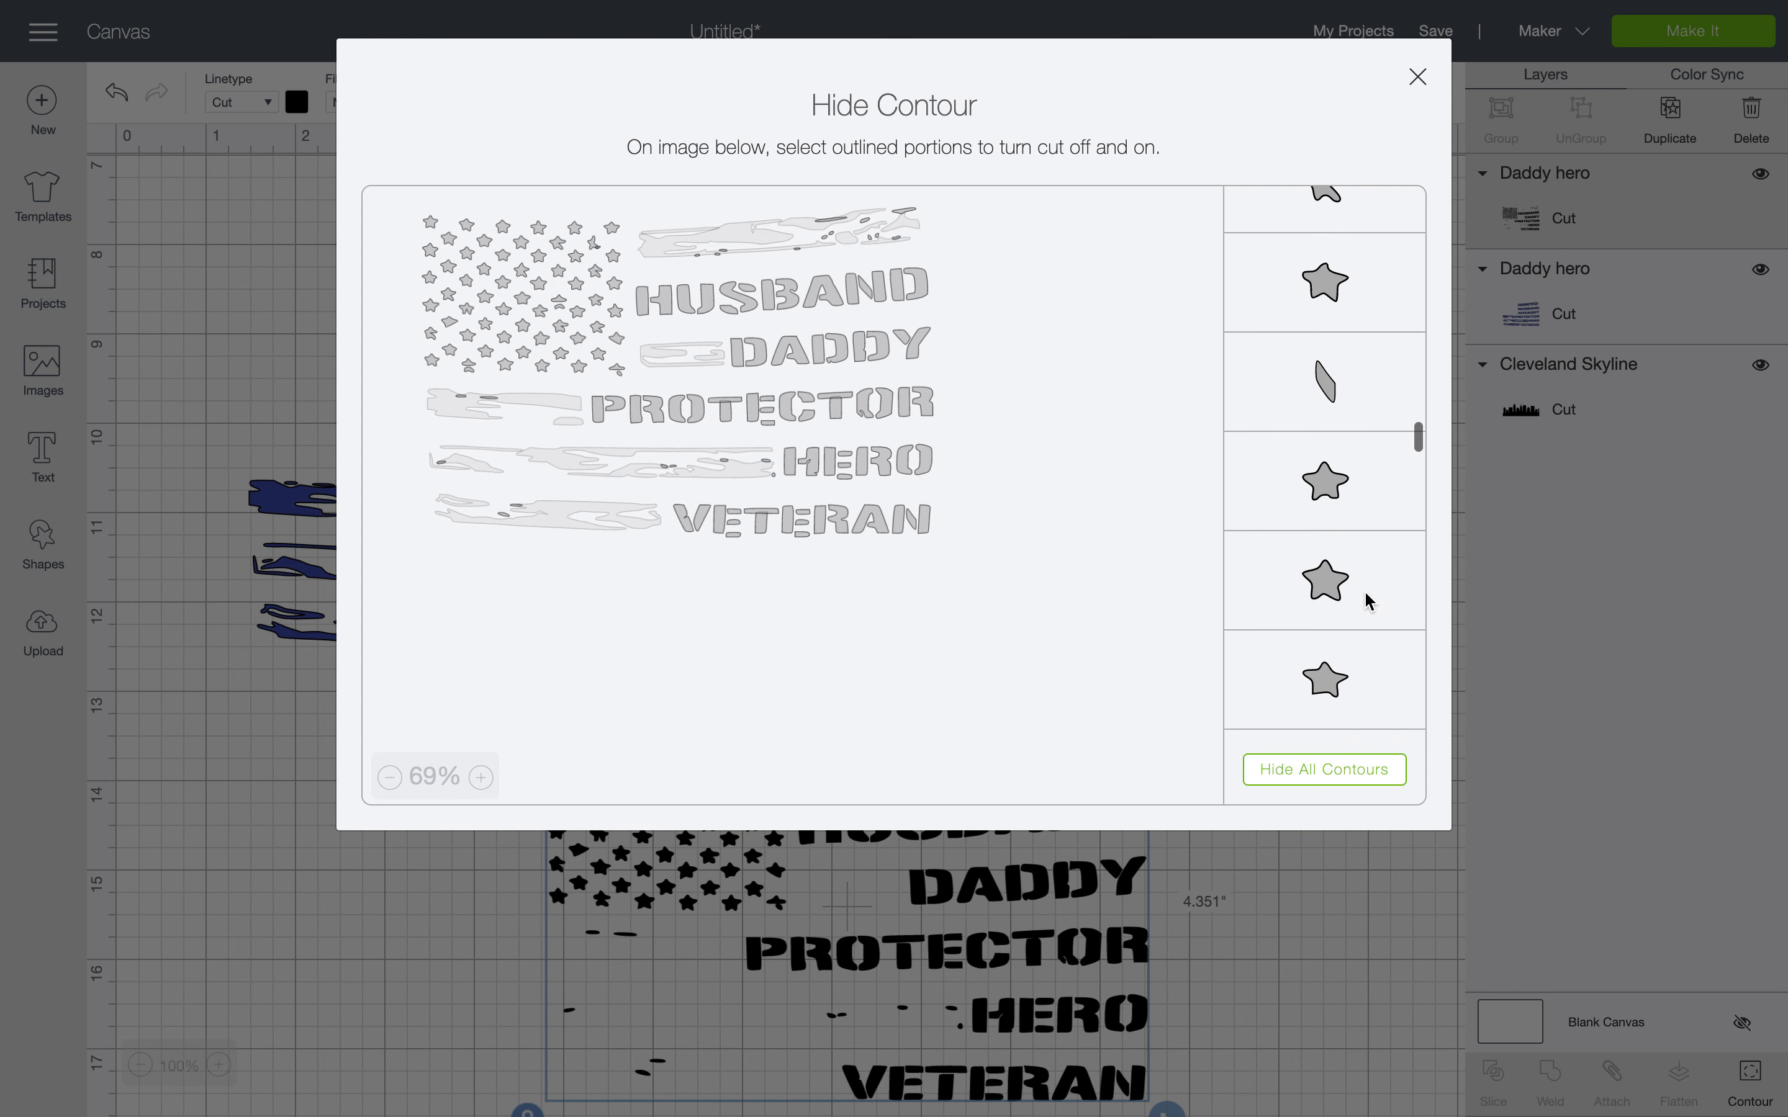
scroll(1364, 601, "down", 3)
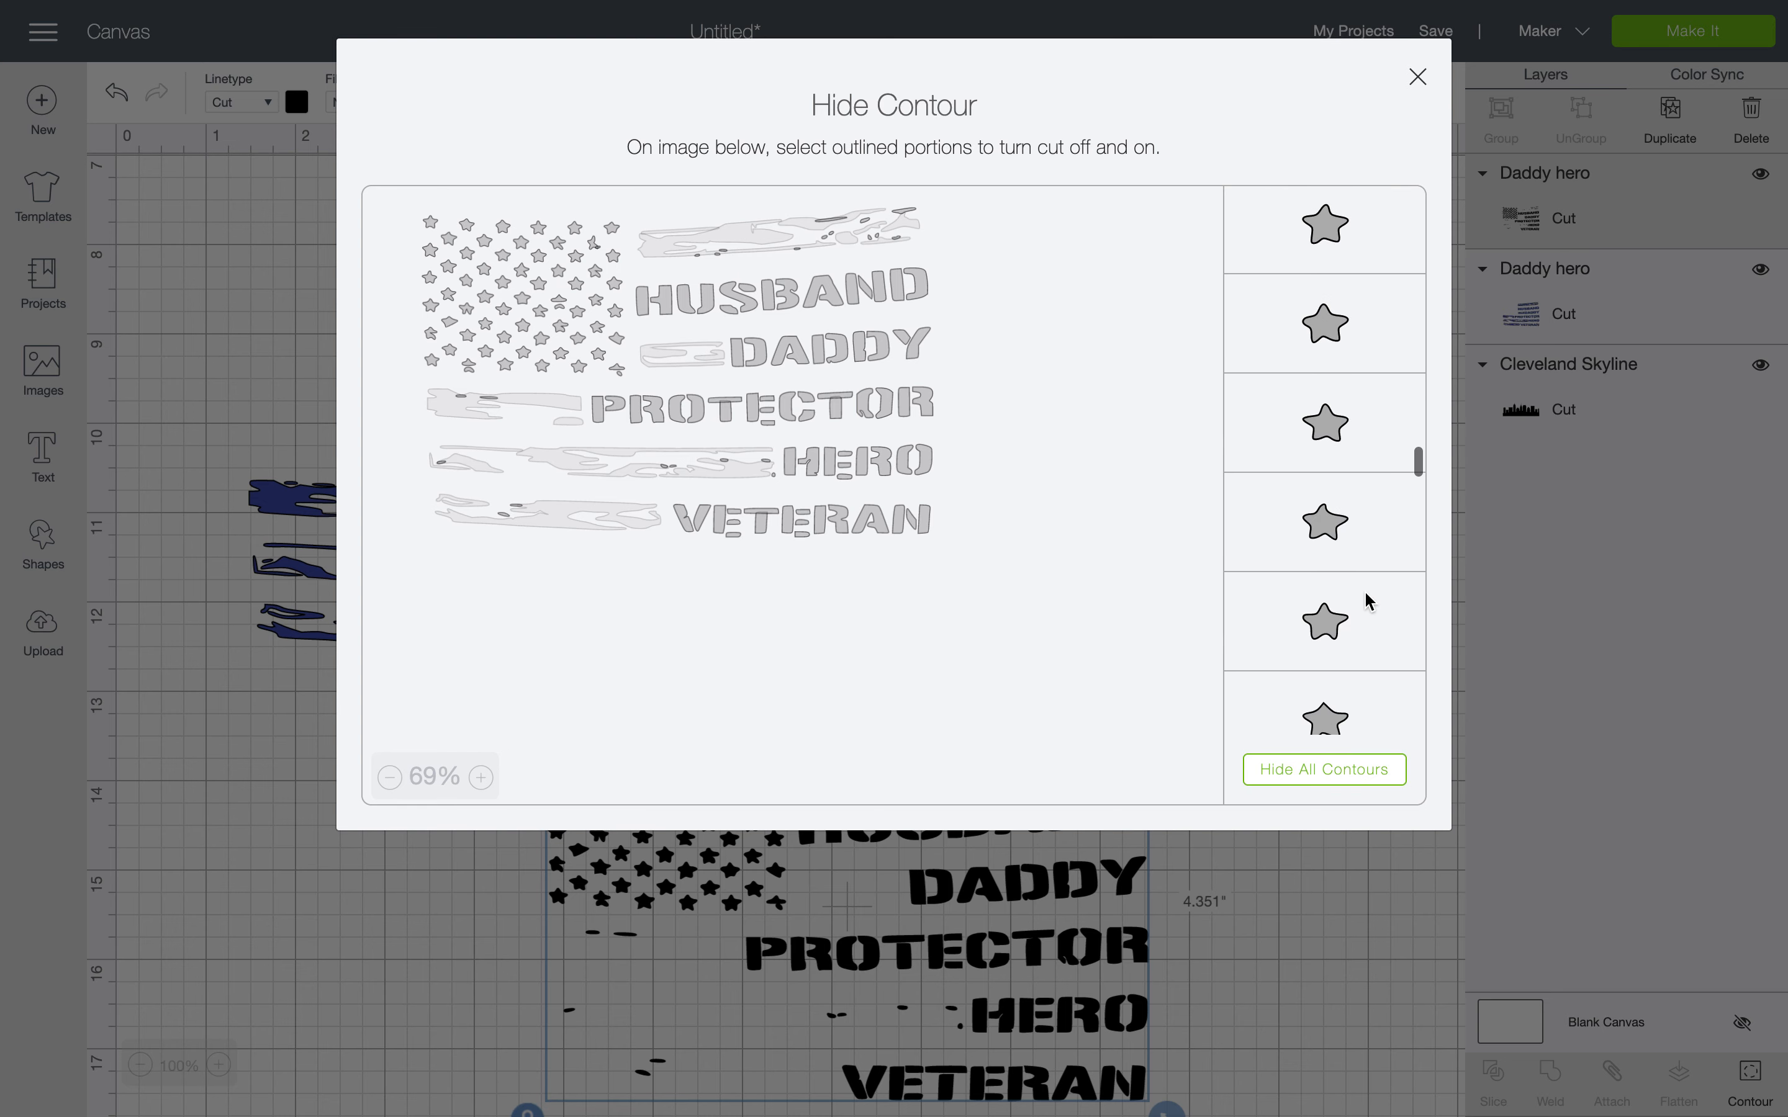
left_click(1359, 529)
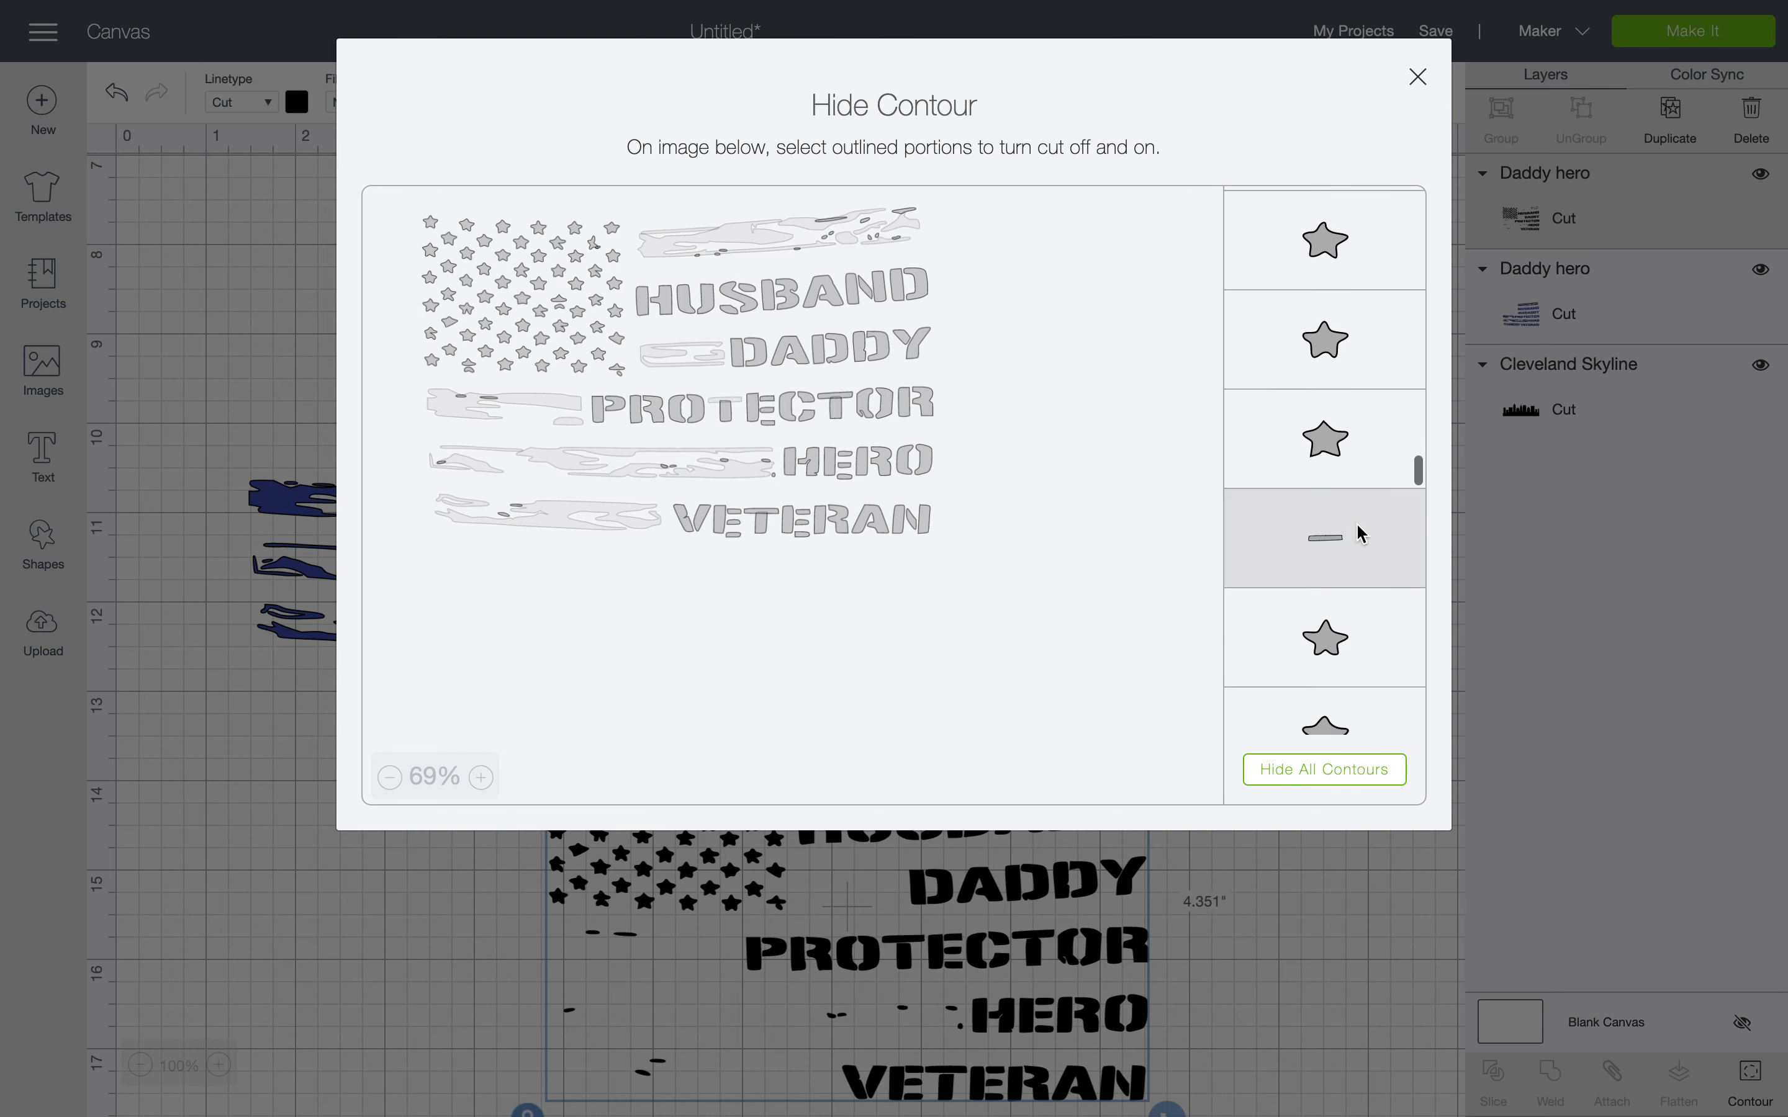
left_click(1359, 529)
Hide the small specks near the left ends of the HERO and VETERAN stripes
scroll(1357, 591, "down", 1)
scroll(1356, 613, "down", 5)
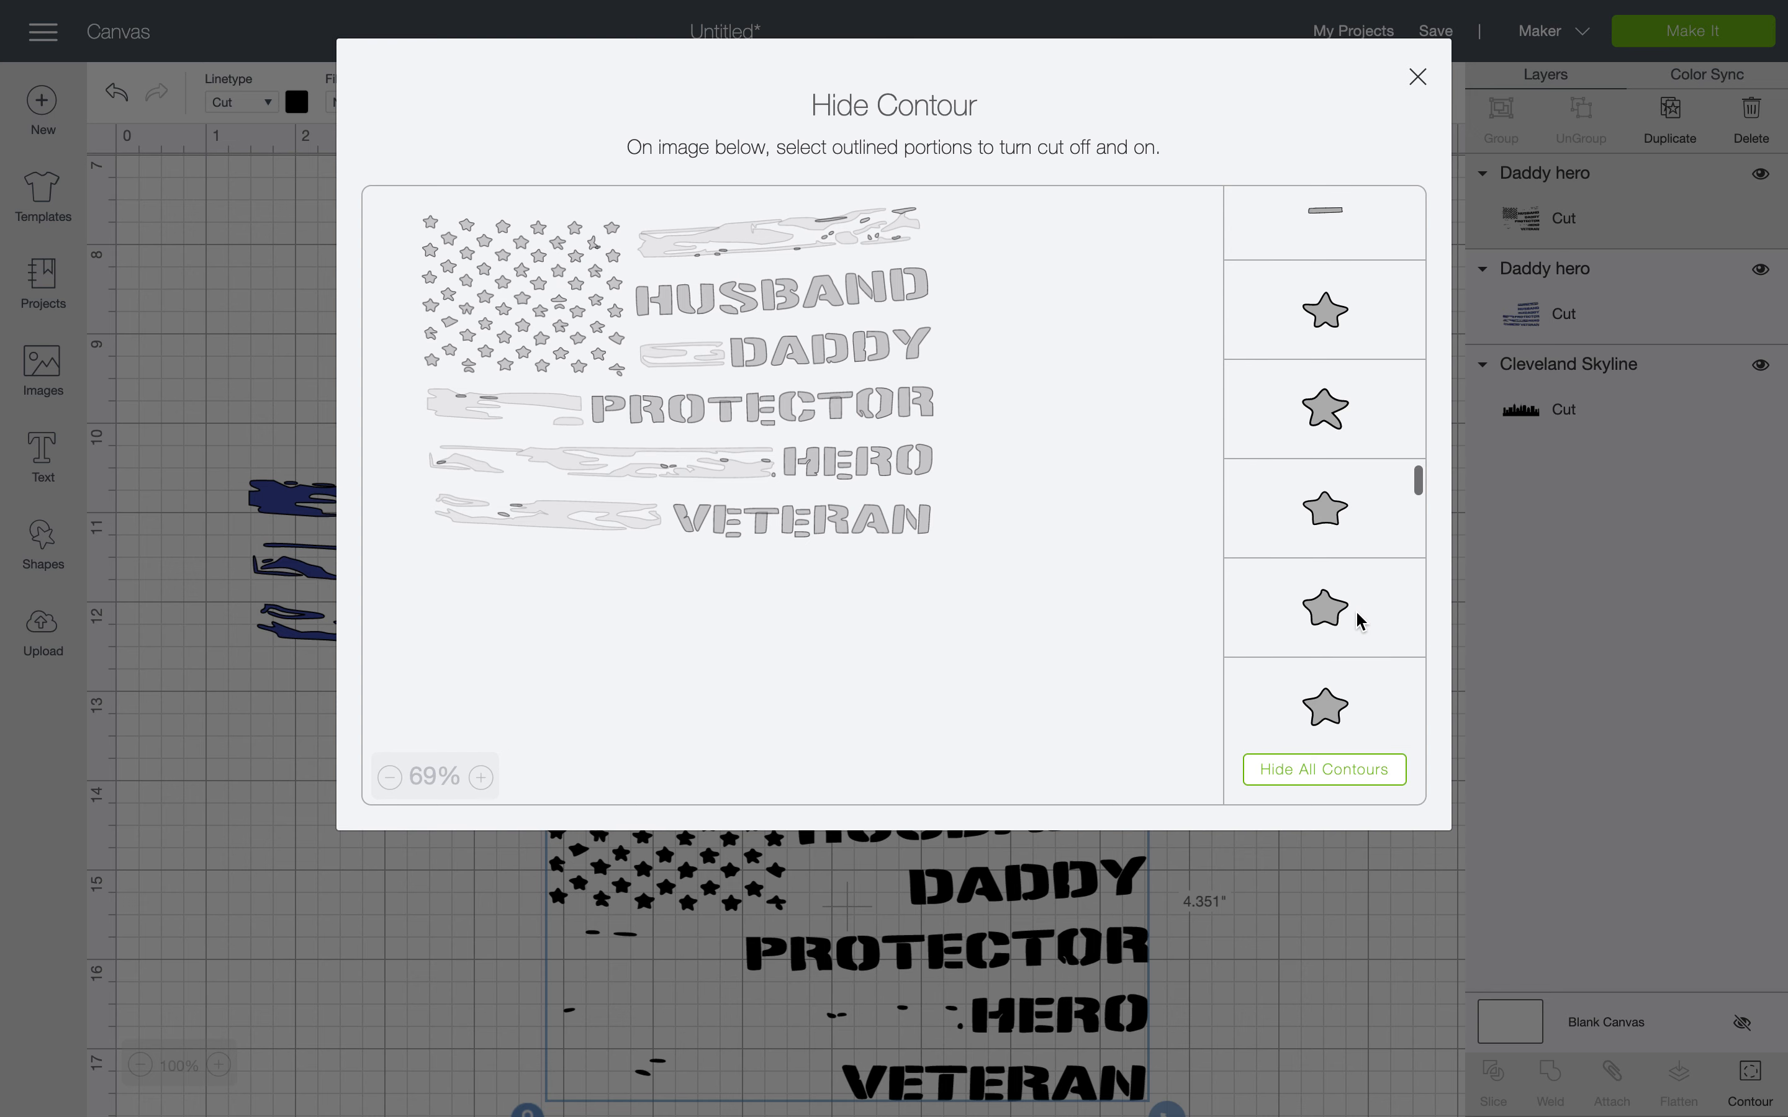
scroll(1357, 619, "down", 6)
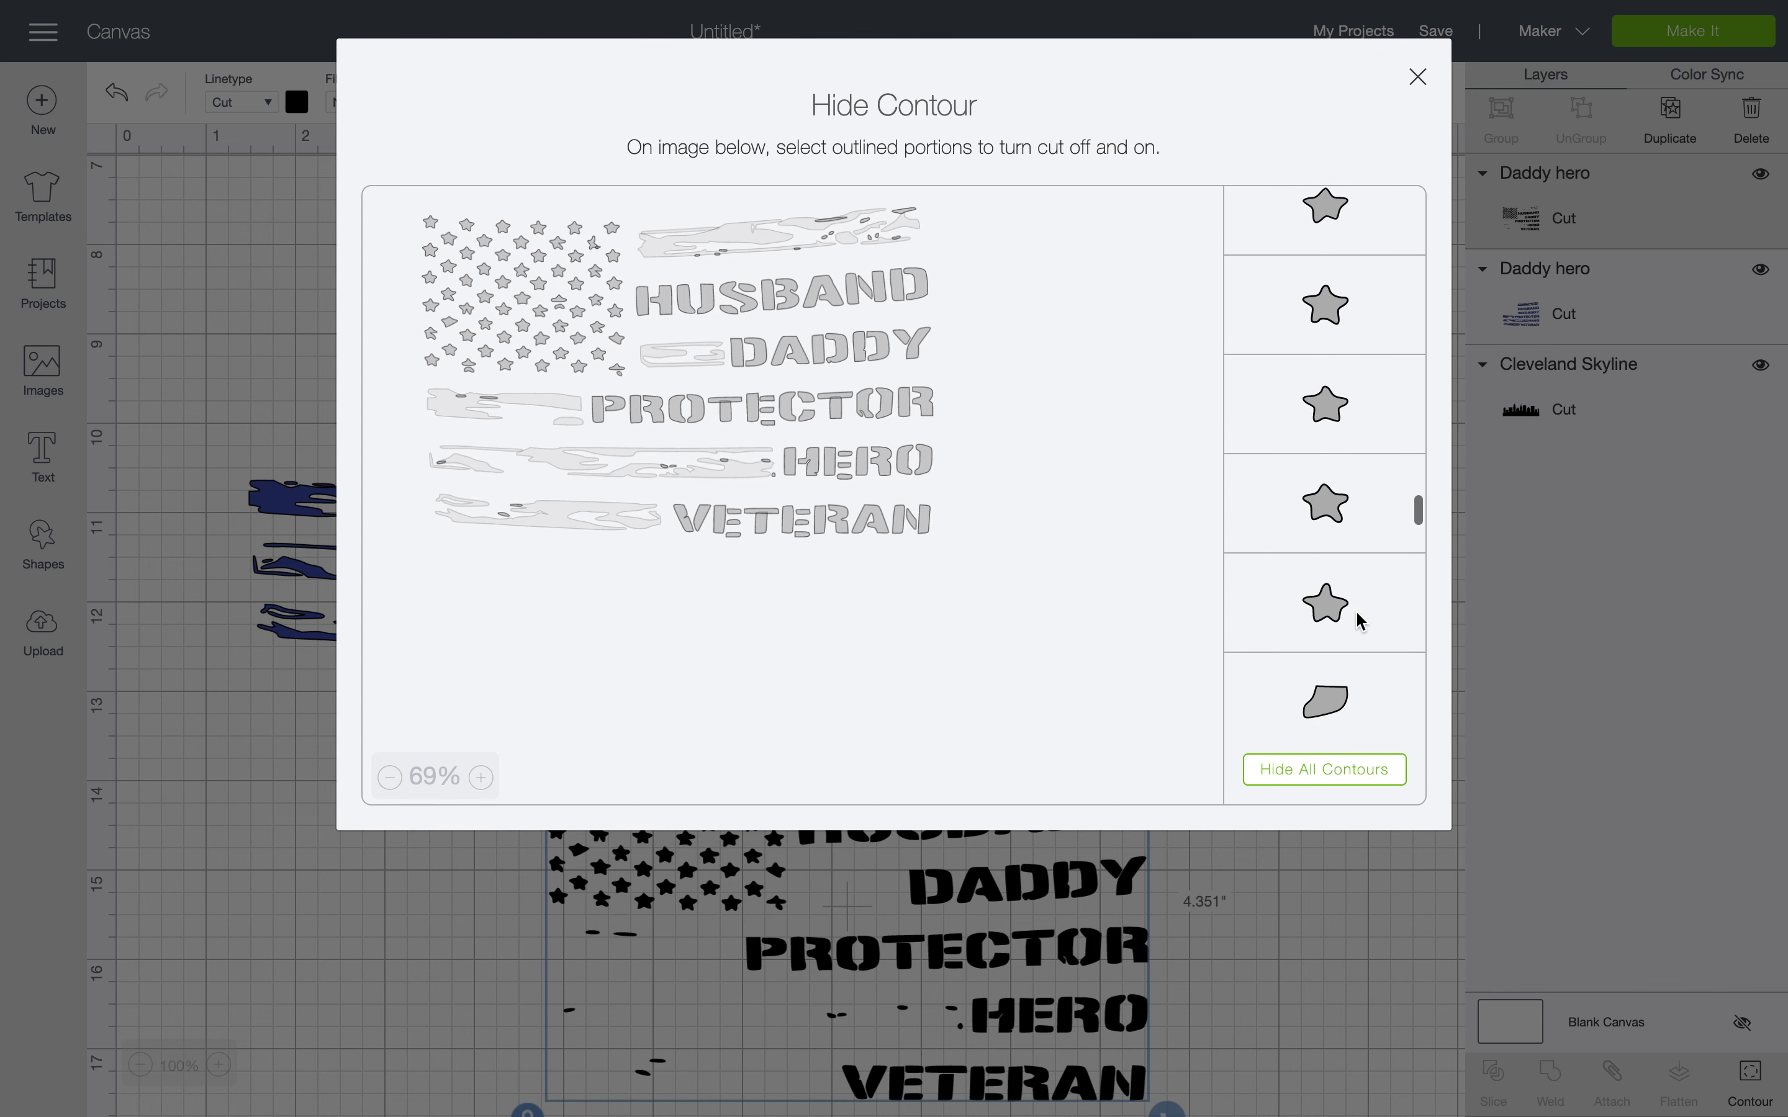
left_click(1355, 288)
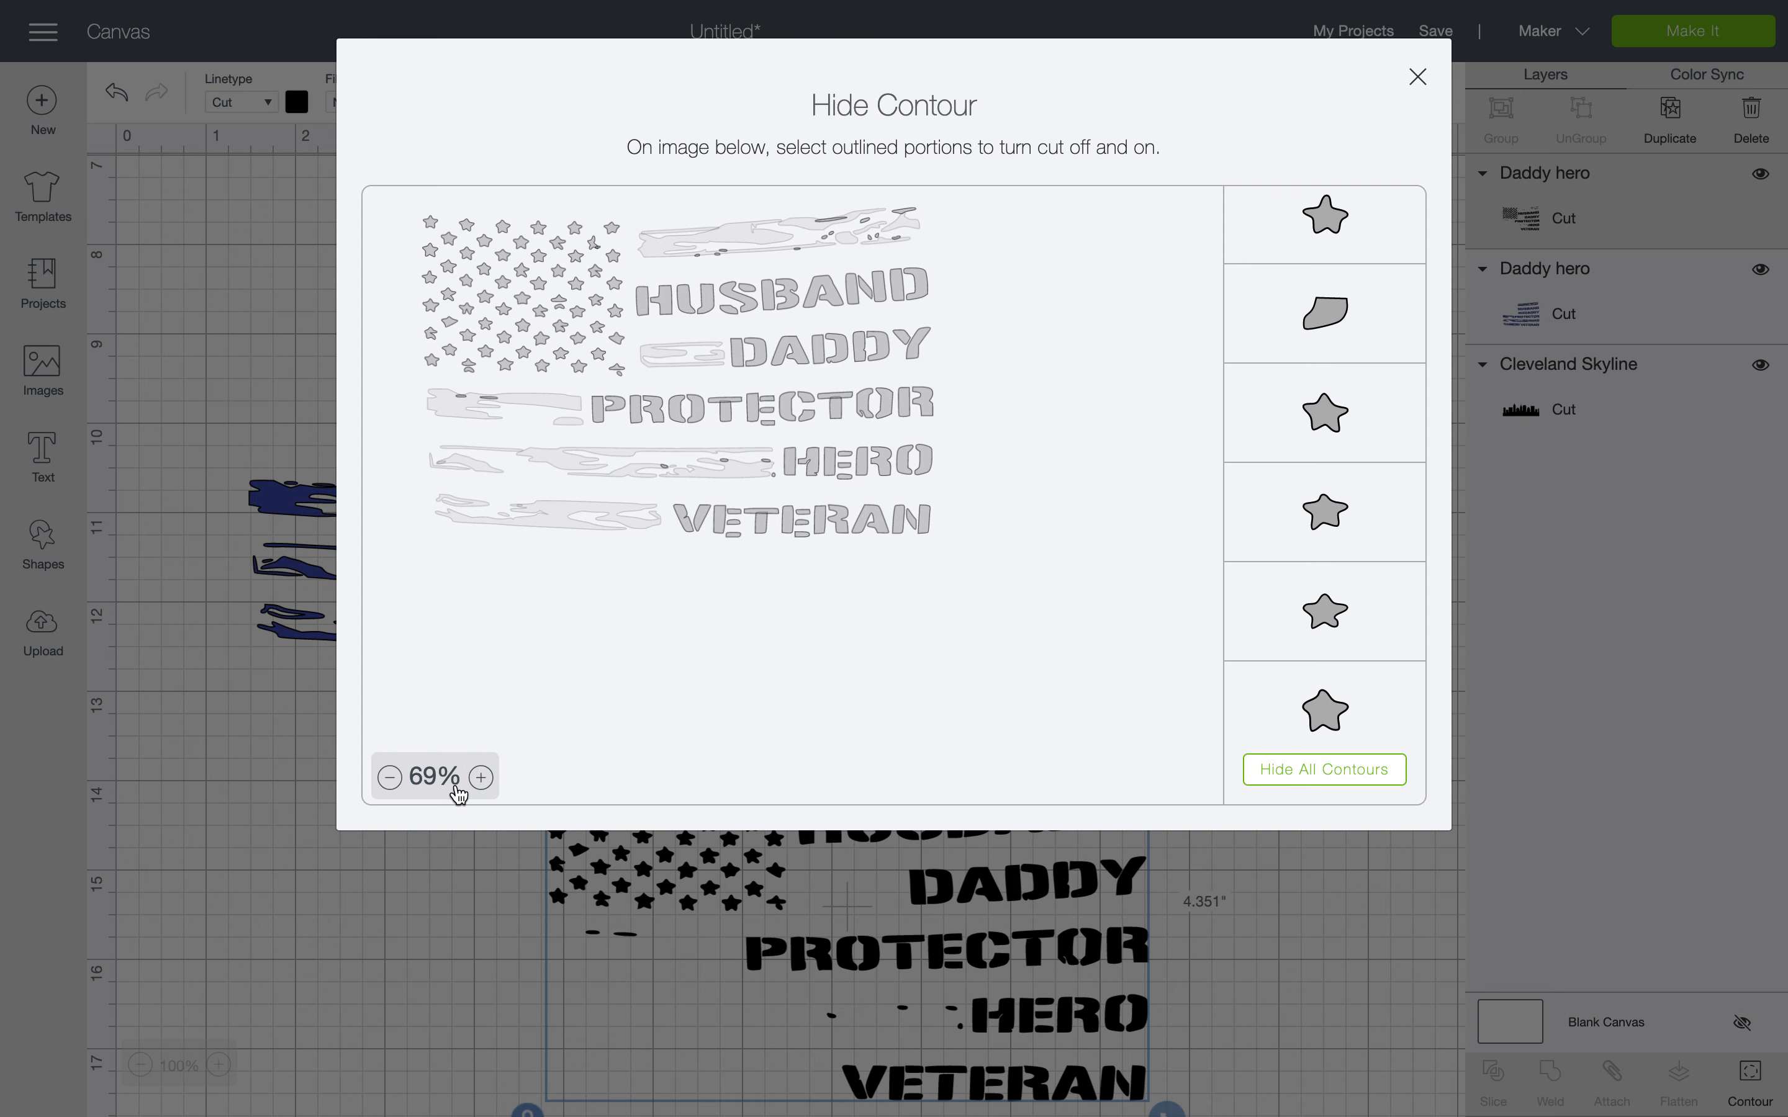
Enlarge the contour preview to 119% and hide the leftover specks in the HERO and PROTECTOR stripes
left_click(479, 777)
left_click(479, 777)
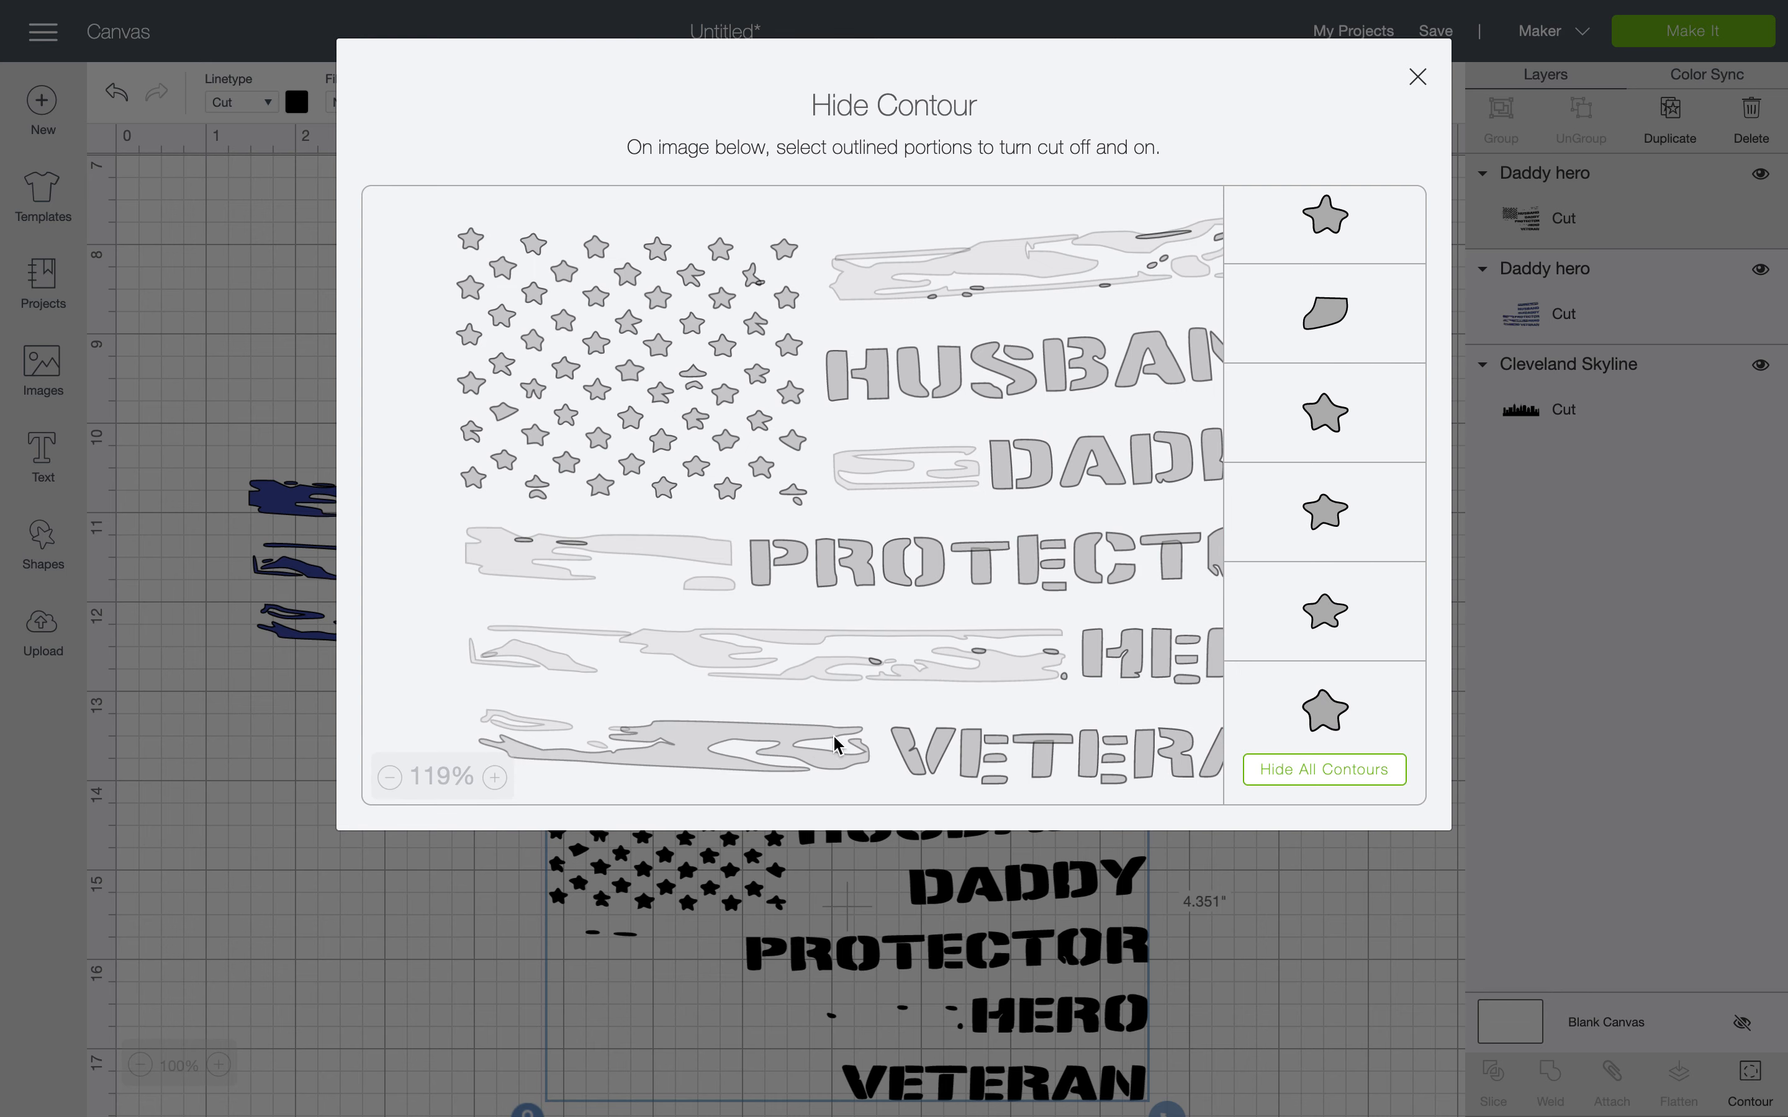
left_click(873, 660)
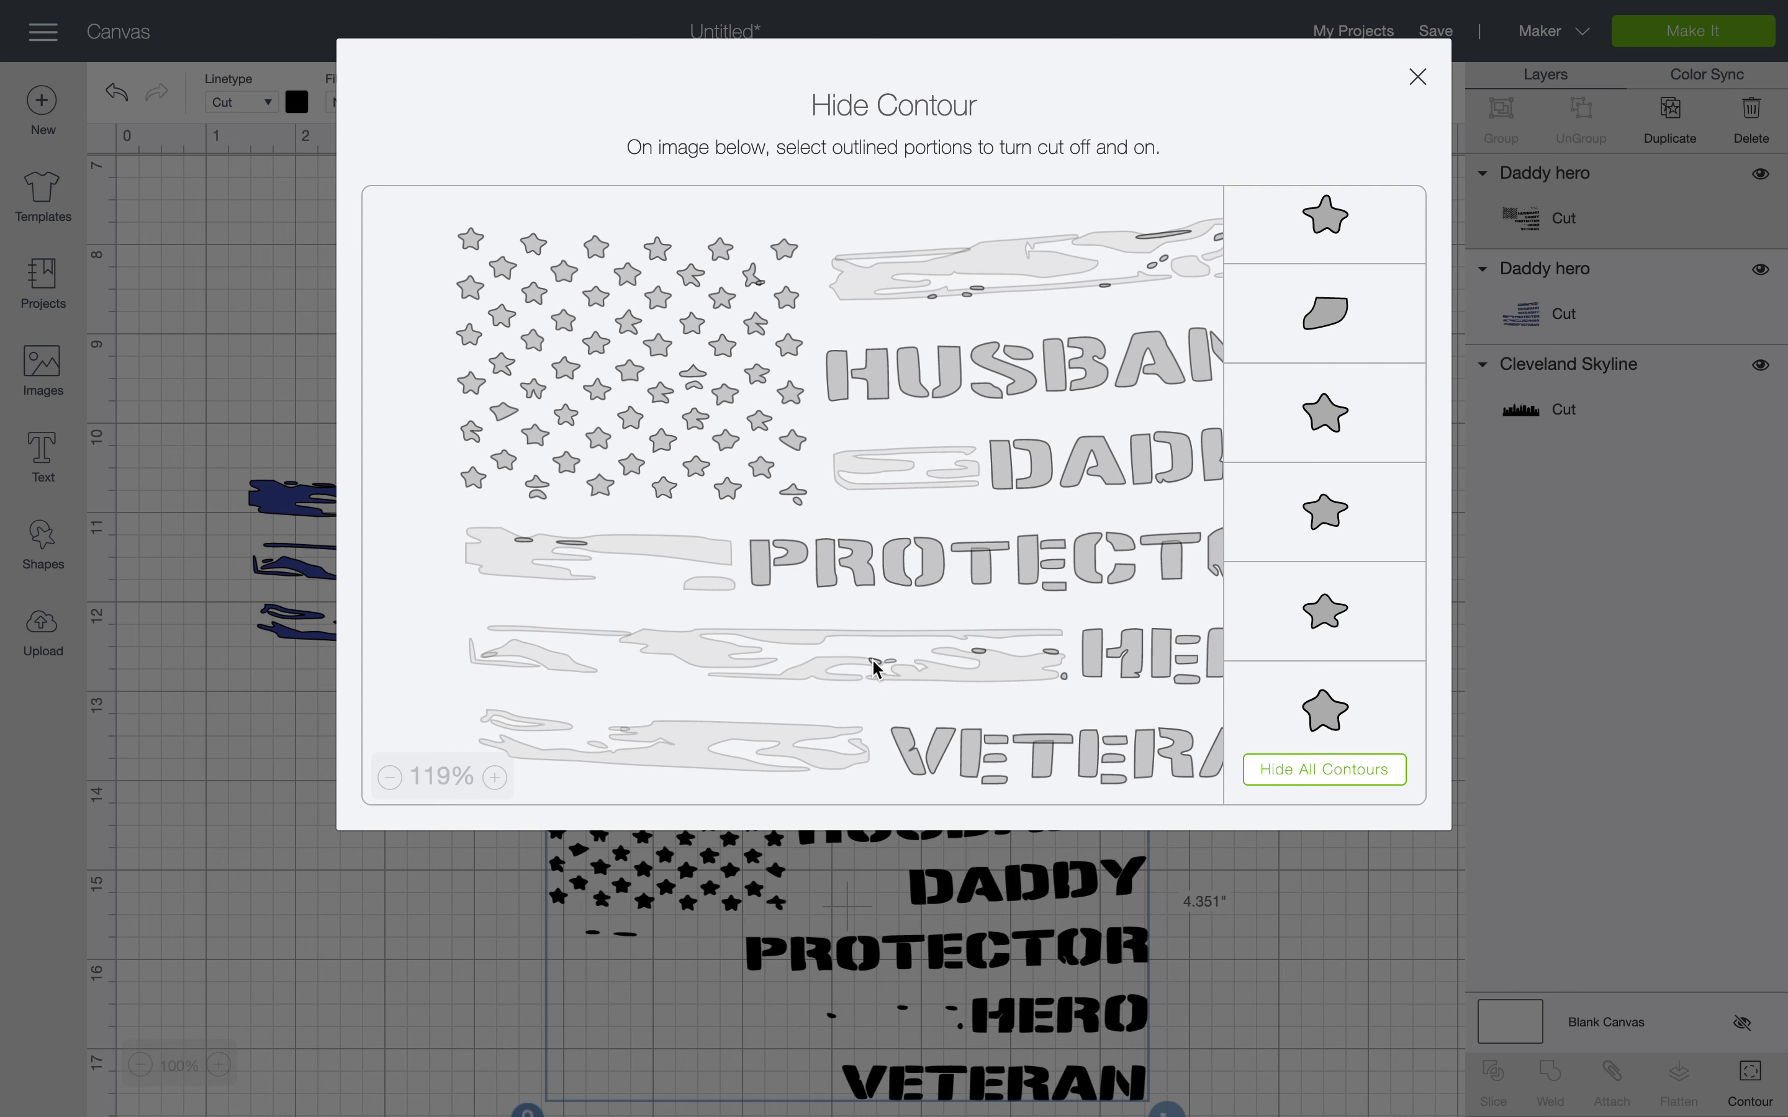
left_click(981, 651)
left_click(1050, 652)
left_click(577, 546)
Hide the leftover slivers at the right end of the top stripe and close the contour editing
scroll(720, 534, "right", 5)
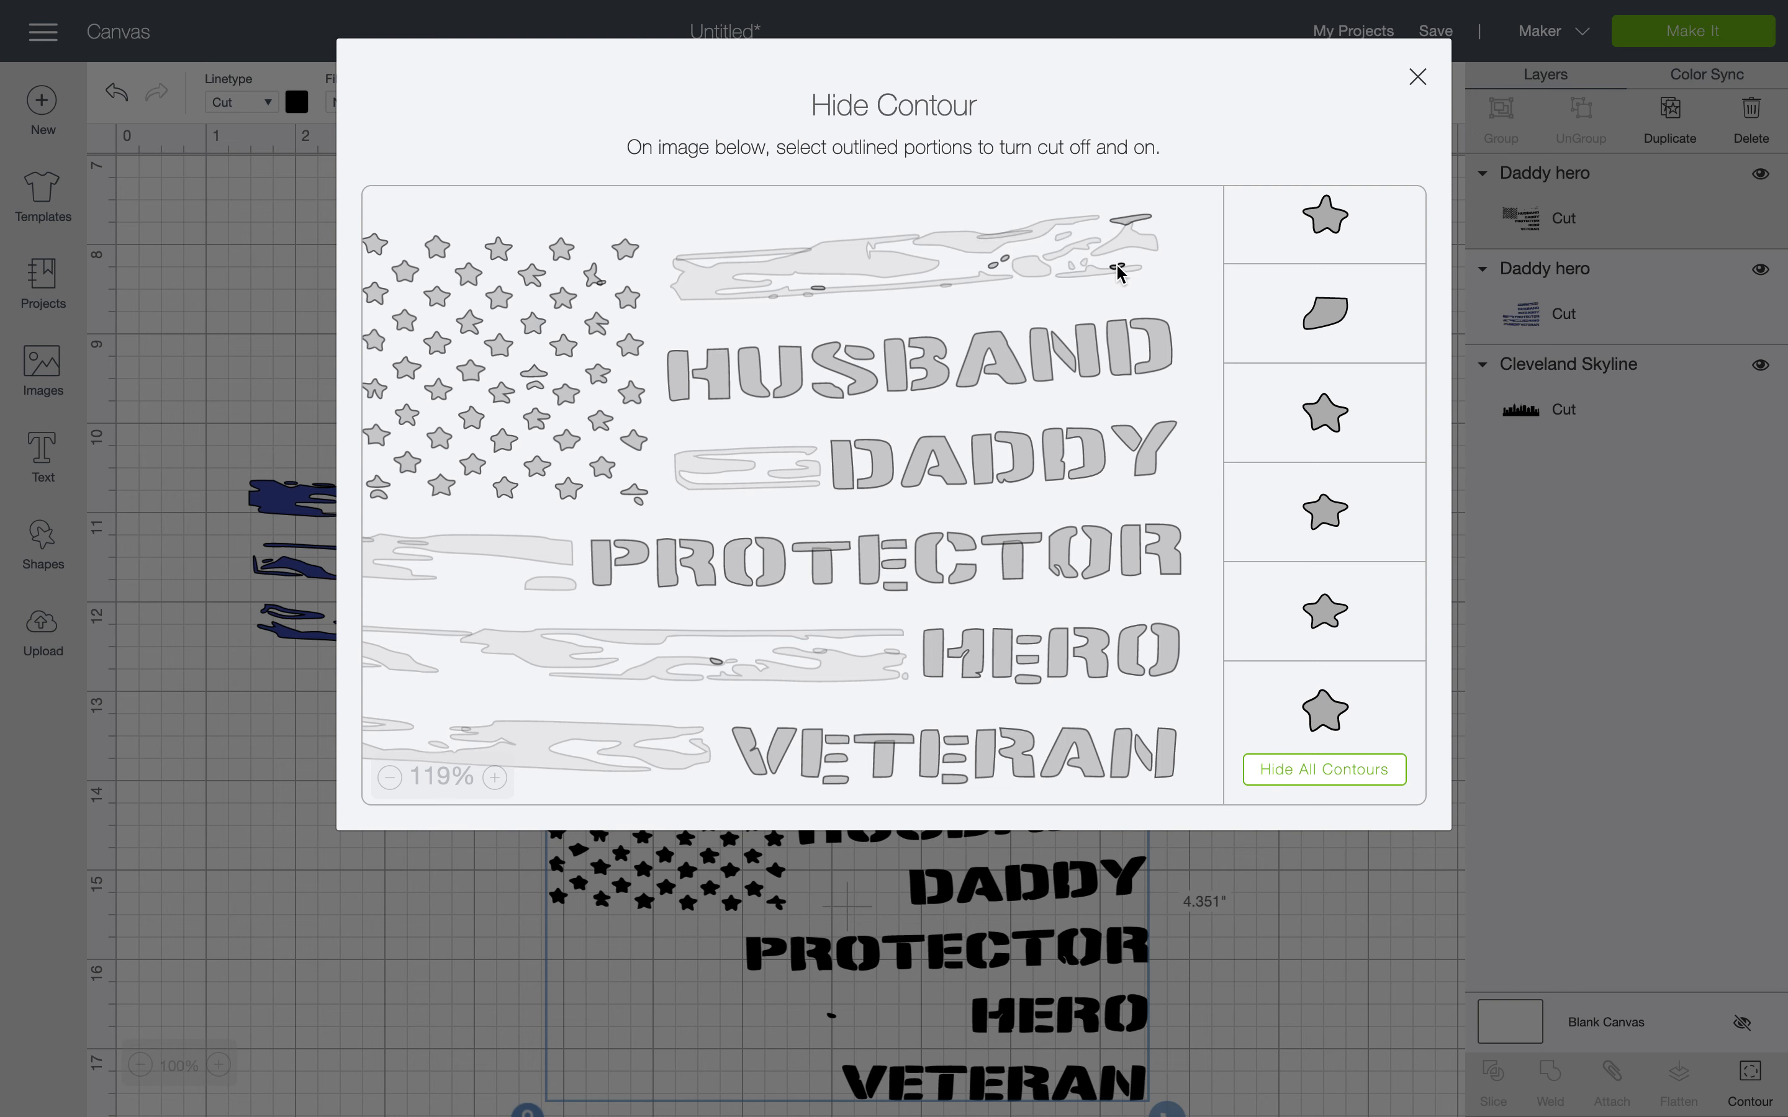
left_click(1134, 217)
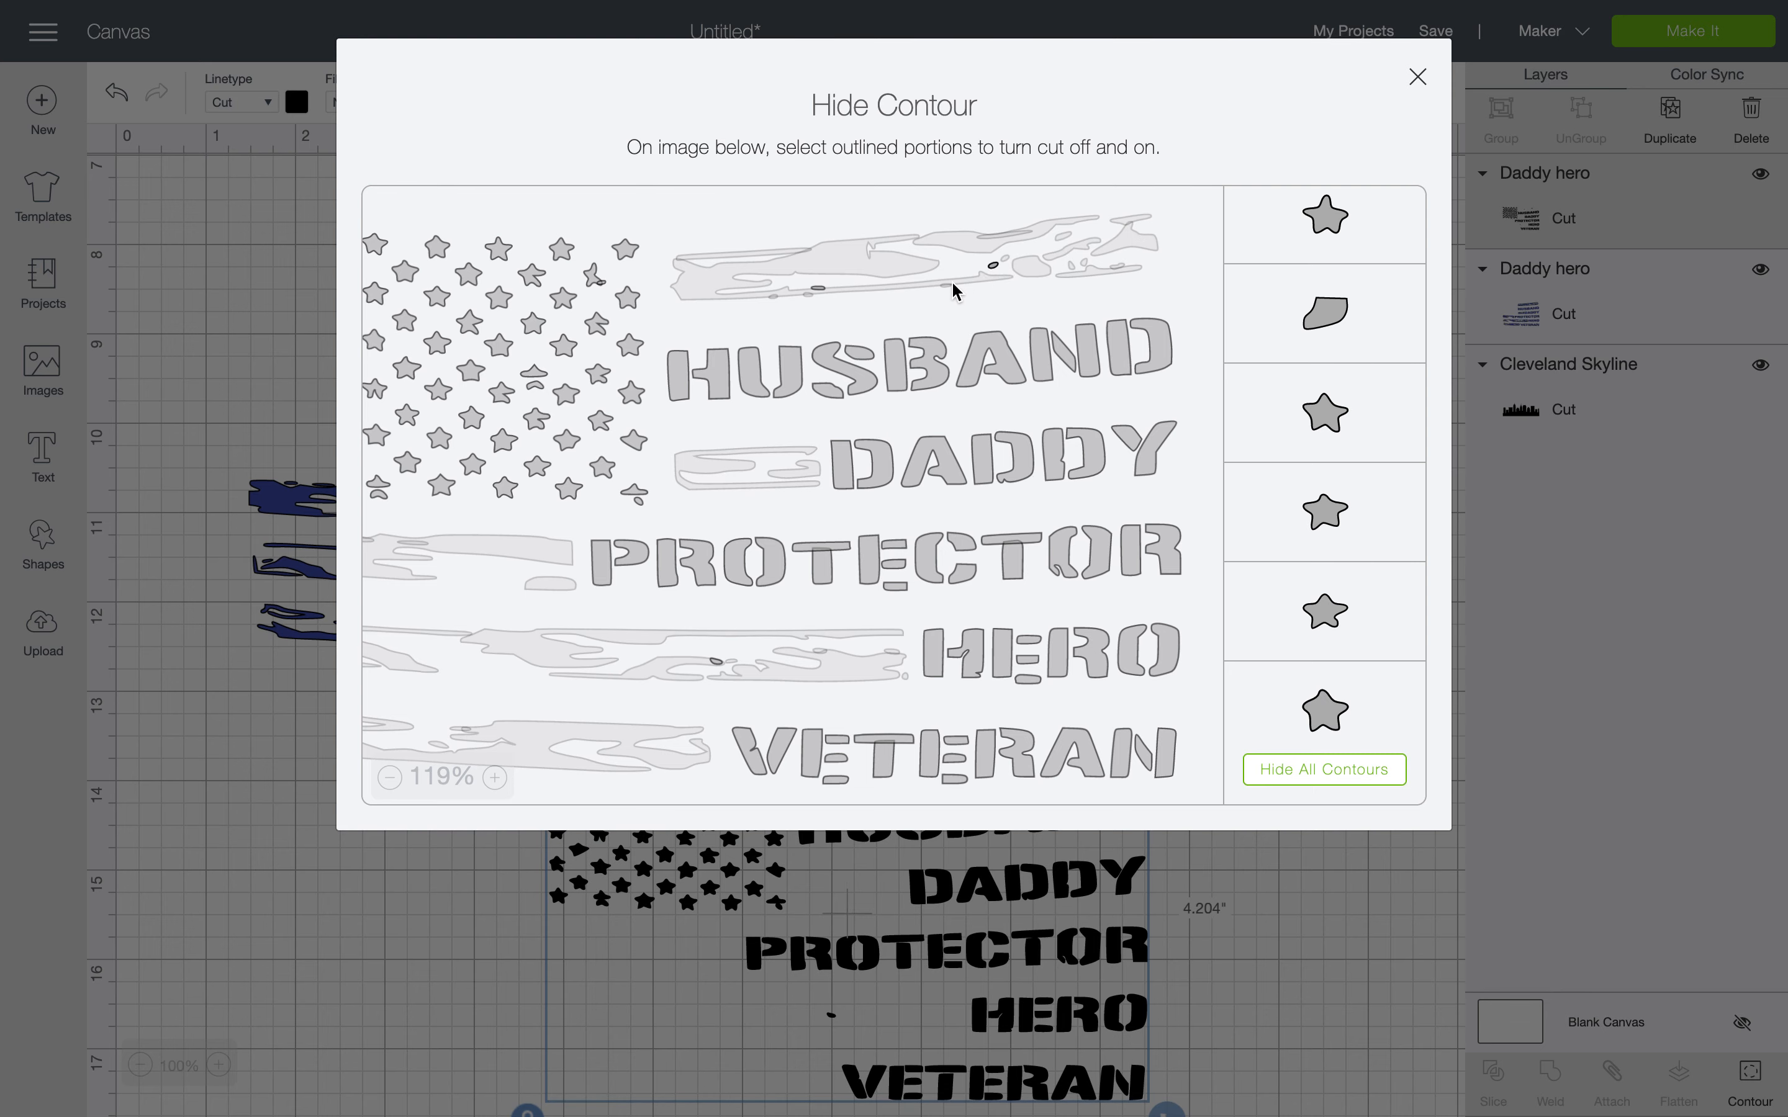
scroll(876, 391, "down", 1)
scroll(875, 391, "left", 2)
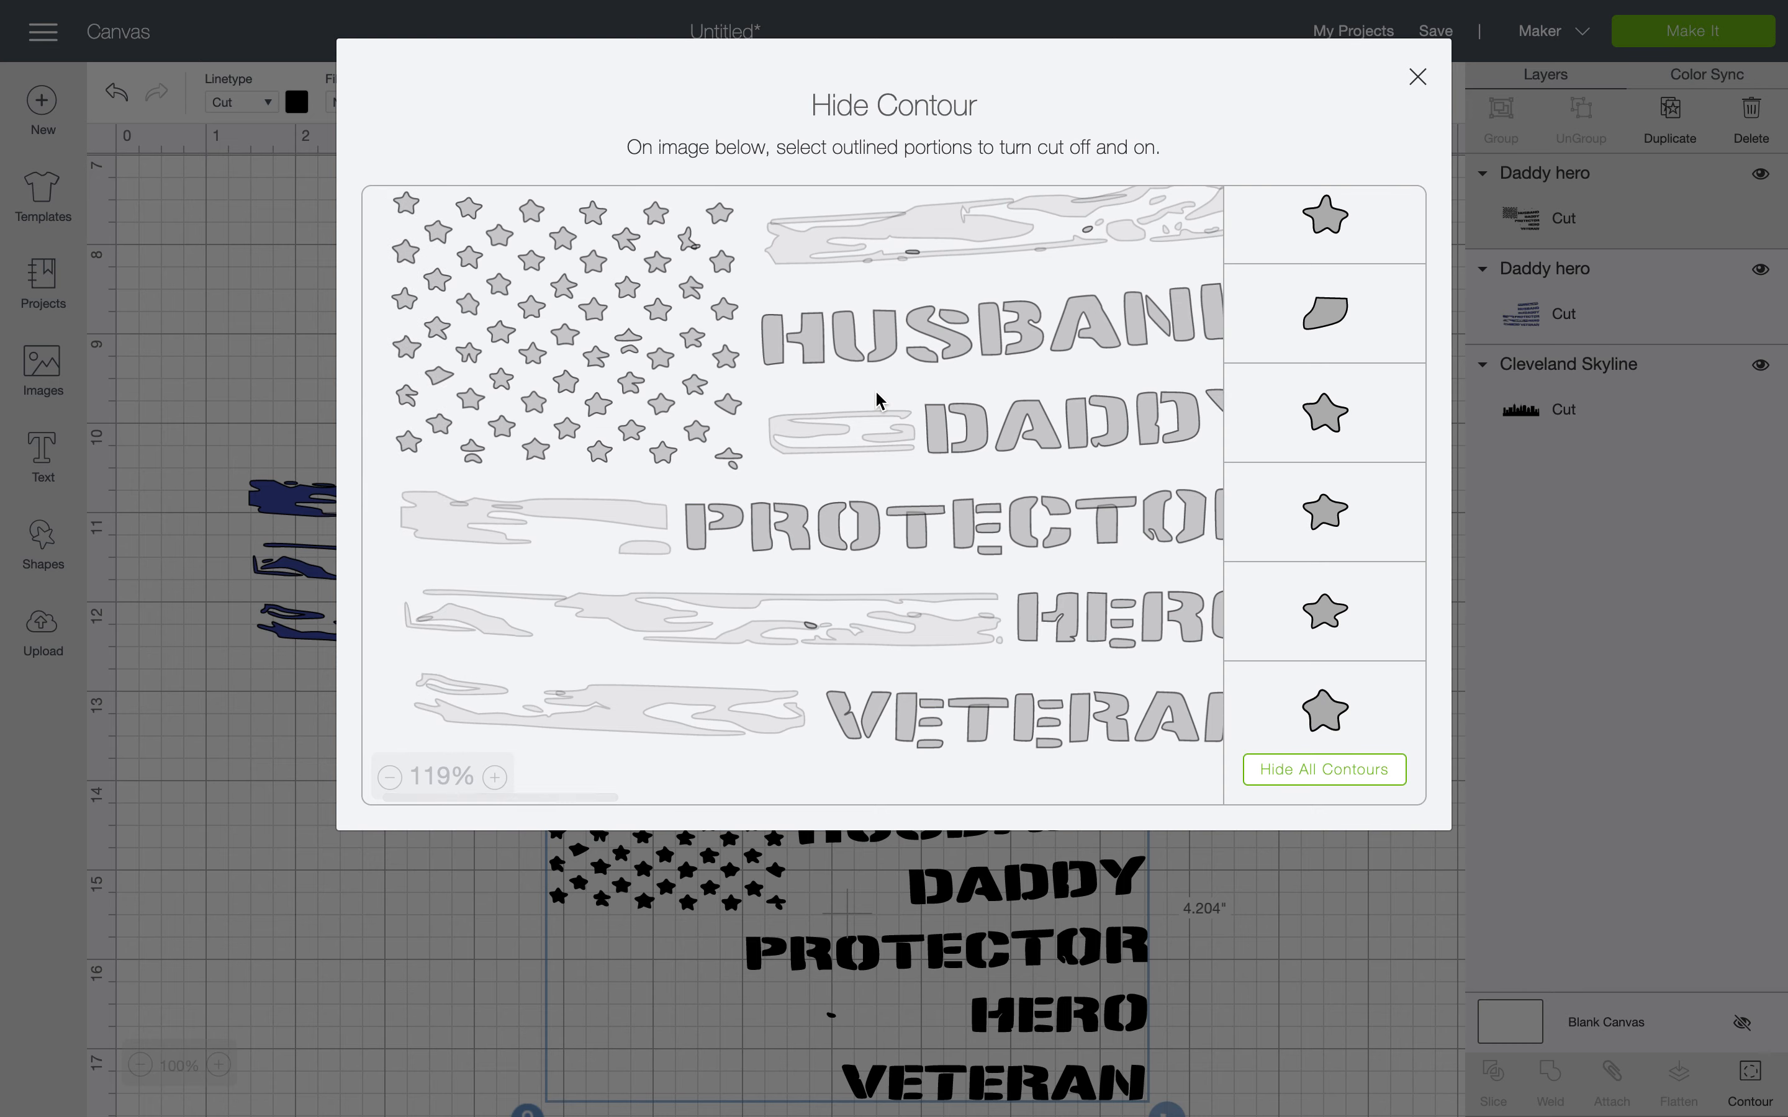
scroll(875, 391, "down", 2)
scroll(876, 392, "left", 2)
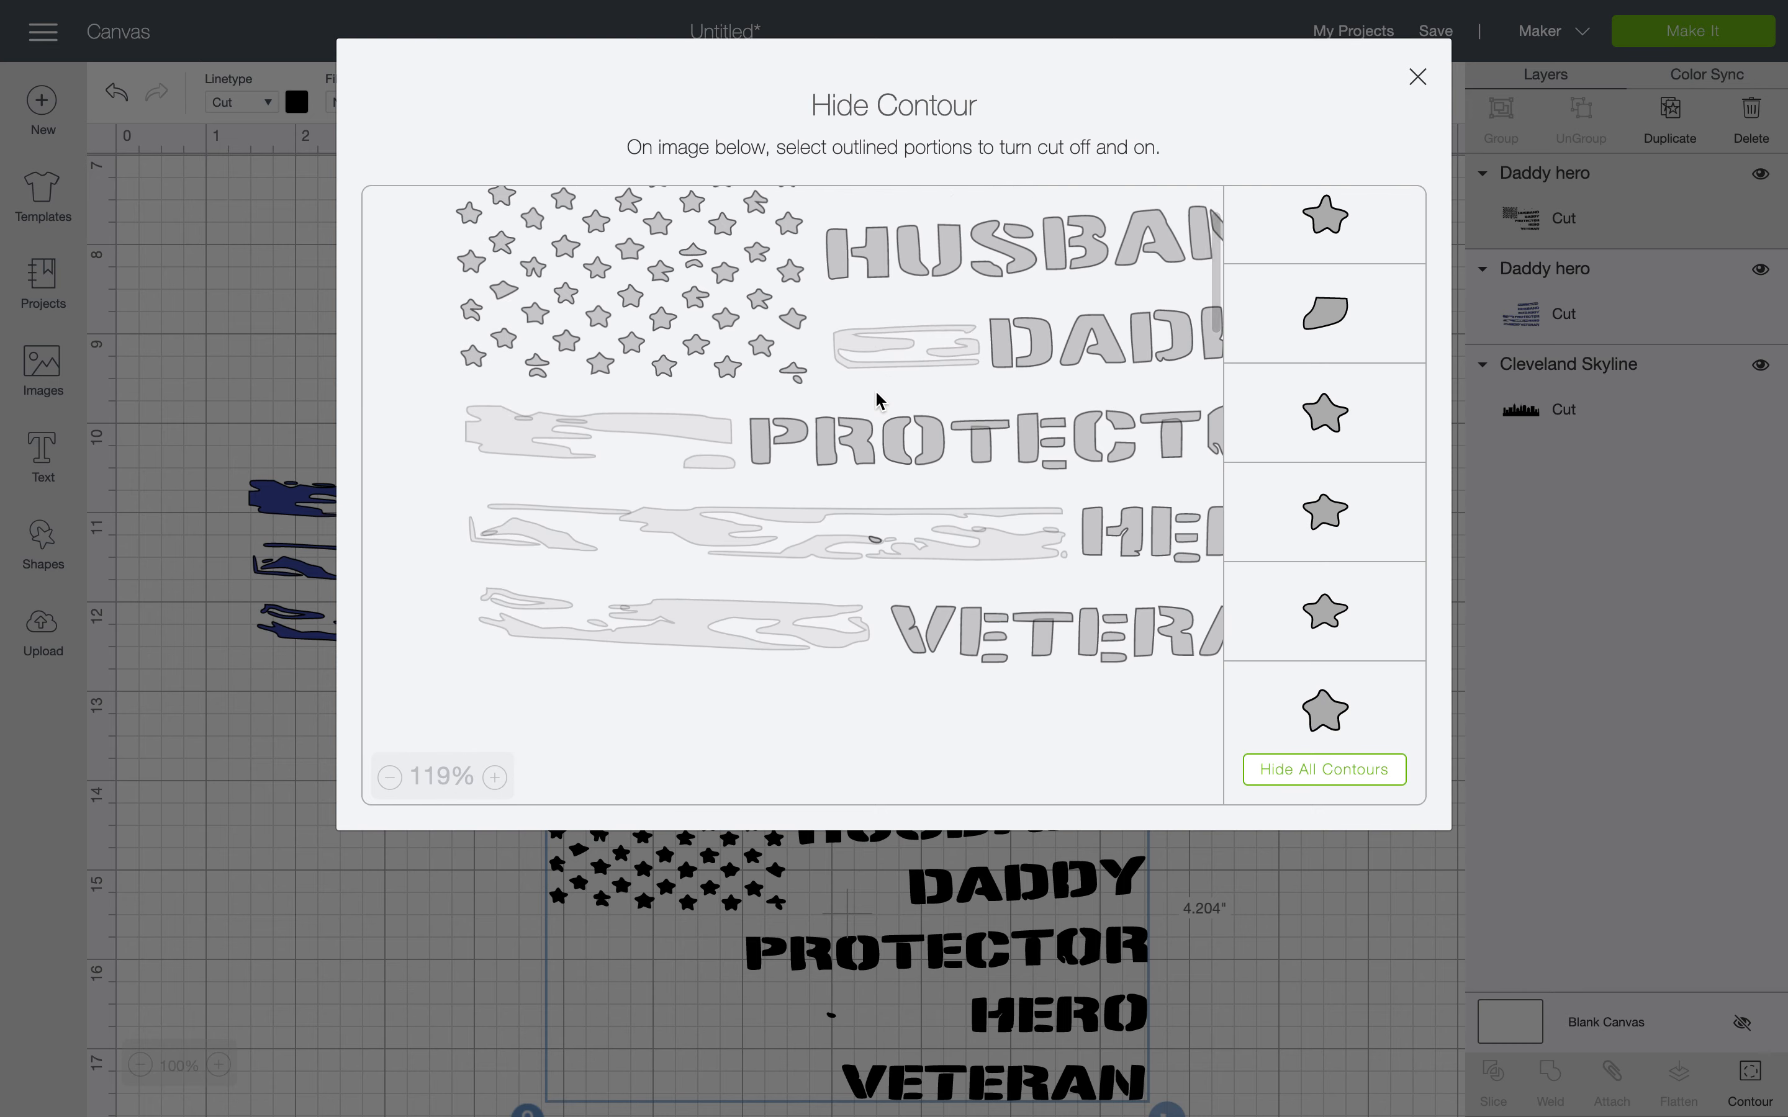
scroll(876, 399, "right", 3)
left_click(1075, 948)
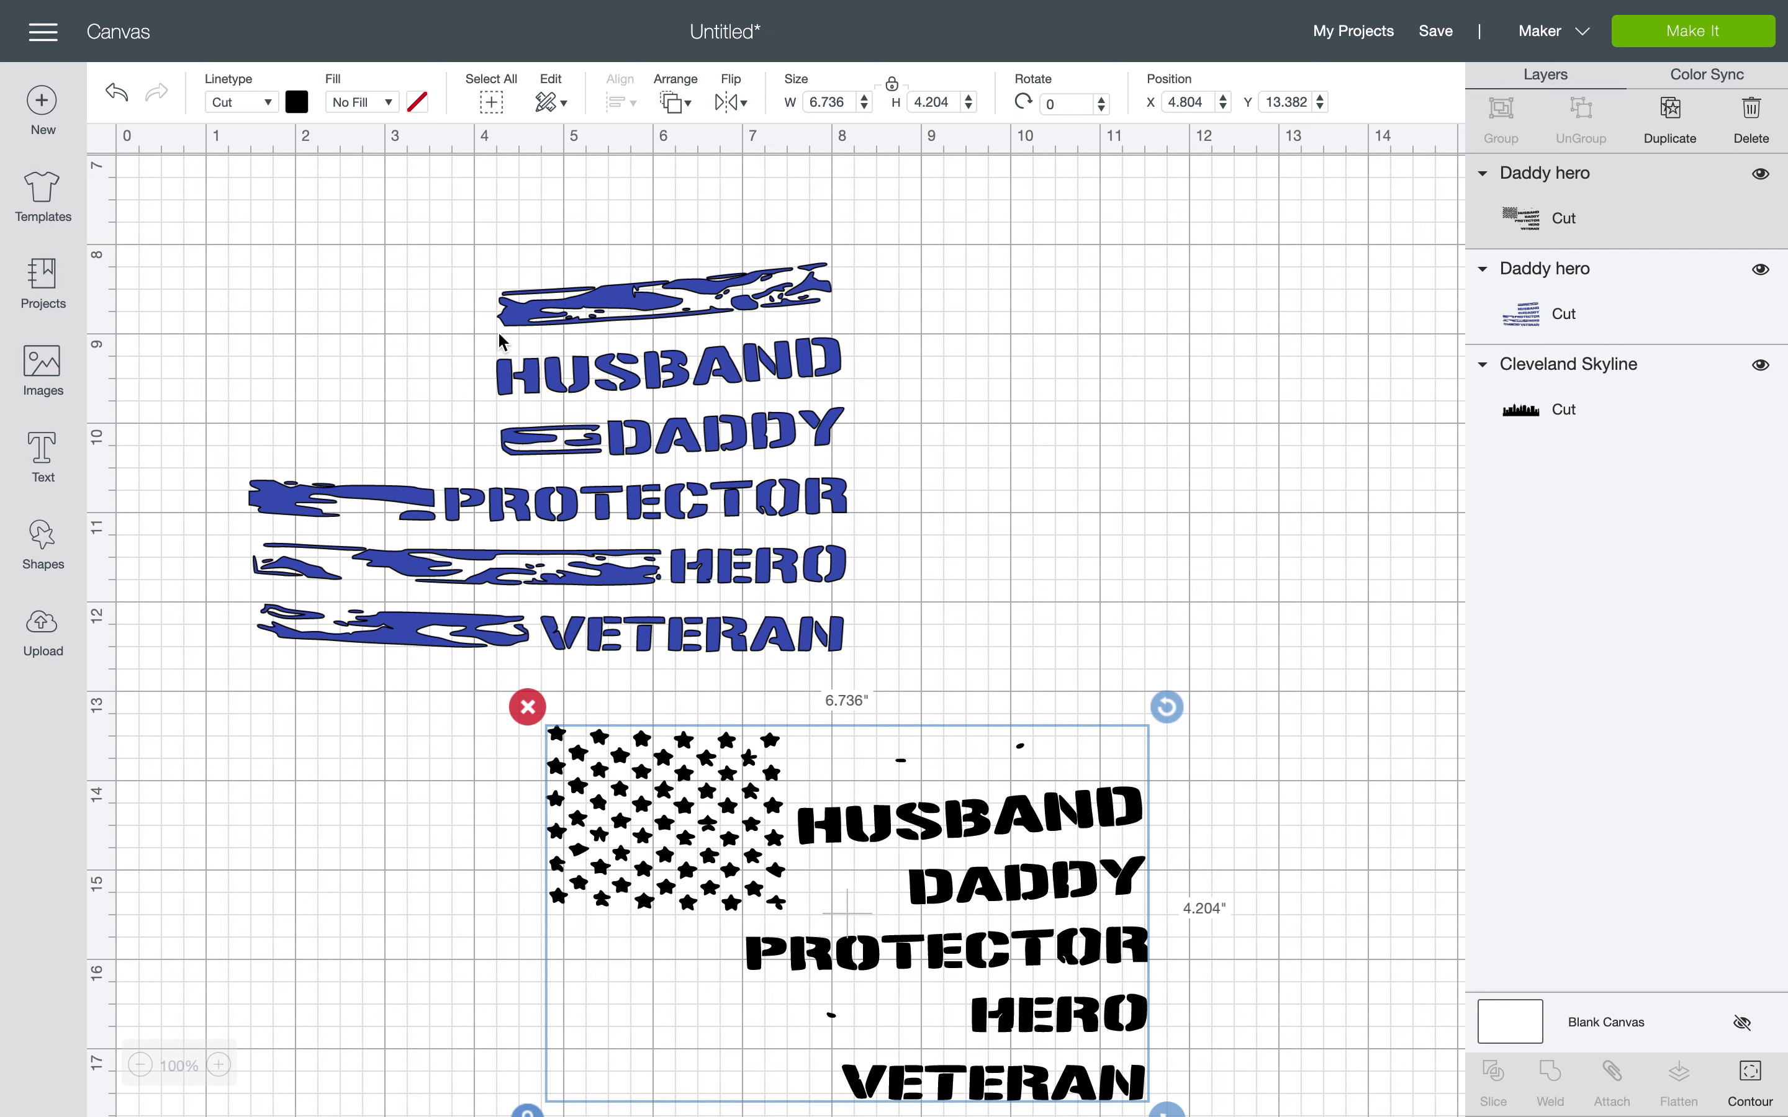
Recolor the stripeless copy with the stars red and place it over the blue stripes to complete the flag
left_click(295, 104)
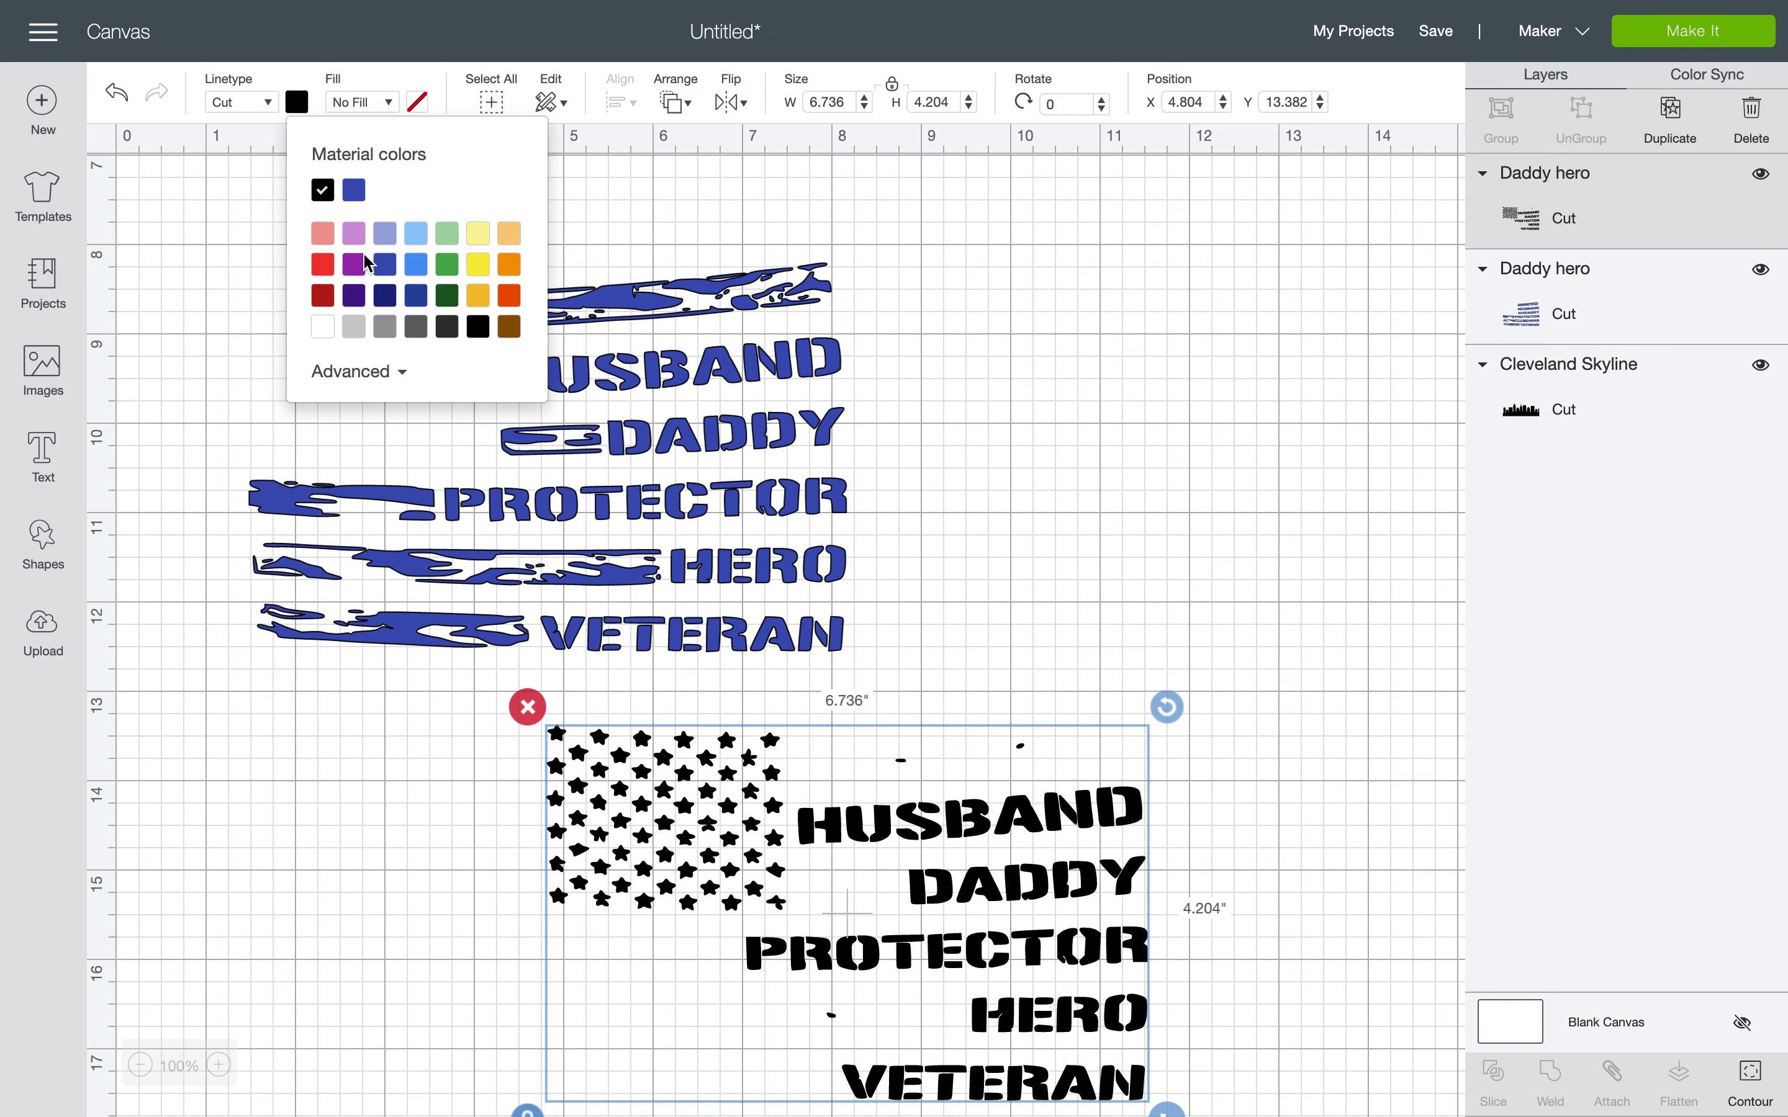
left_click(323, 273)
left_click_drag(1033, 890, 737, 446)
left_click(1035, 423)
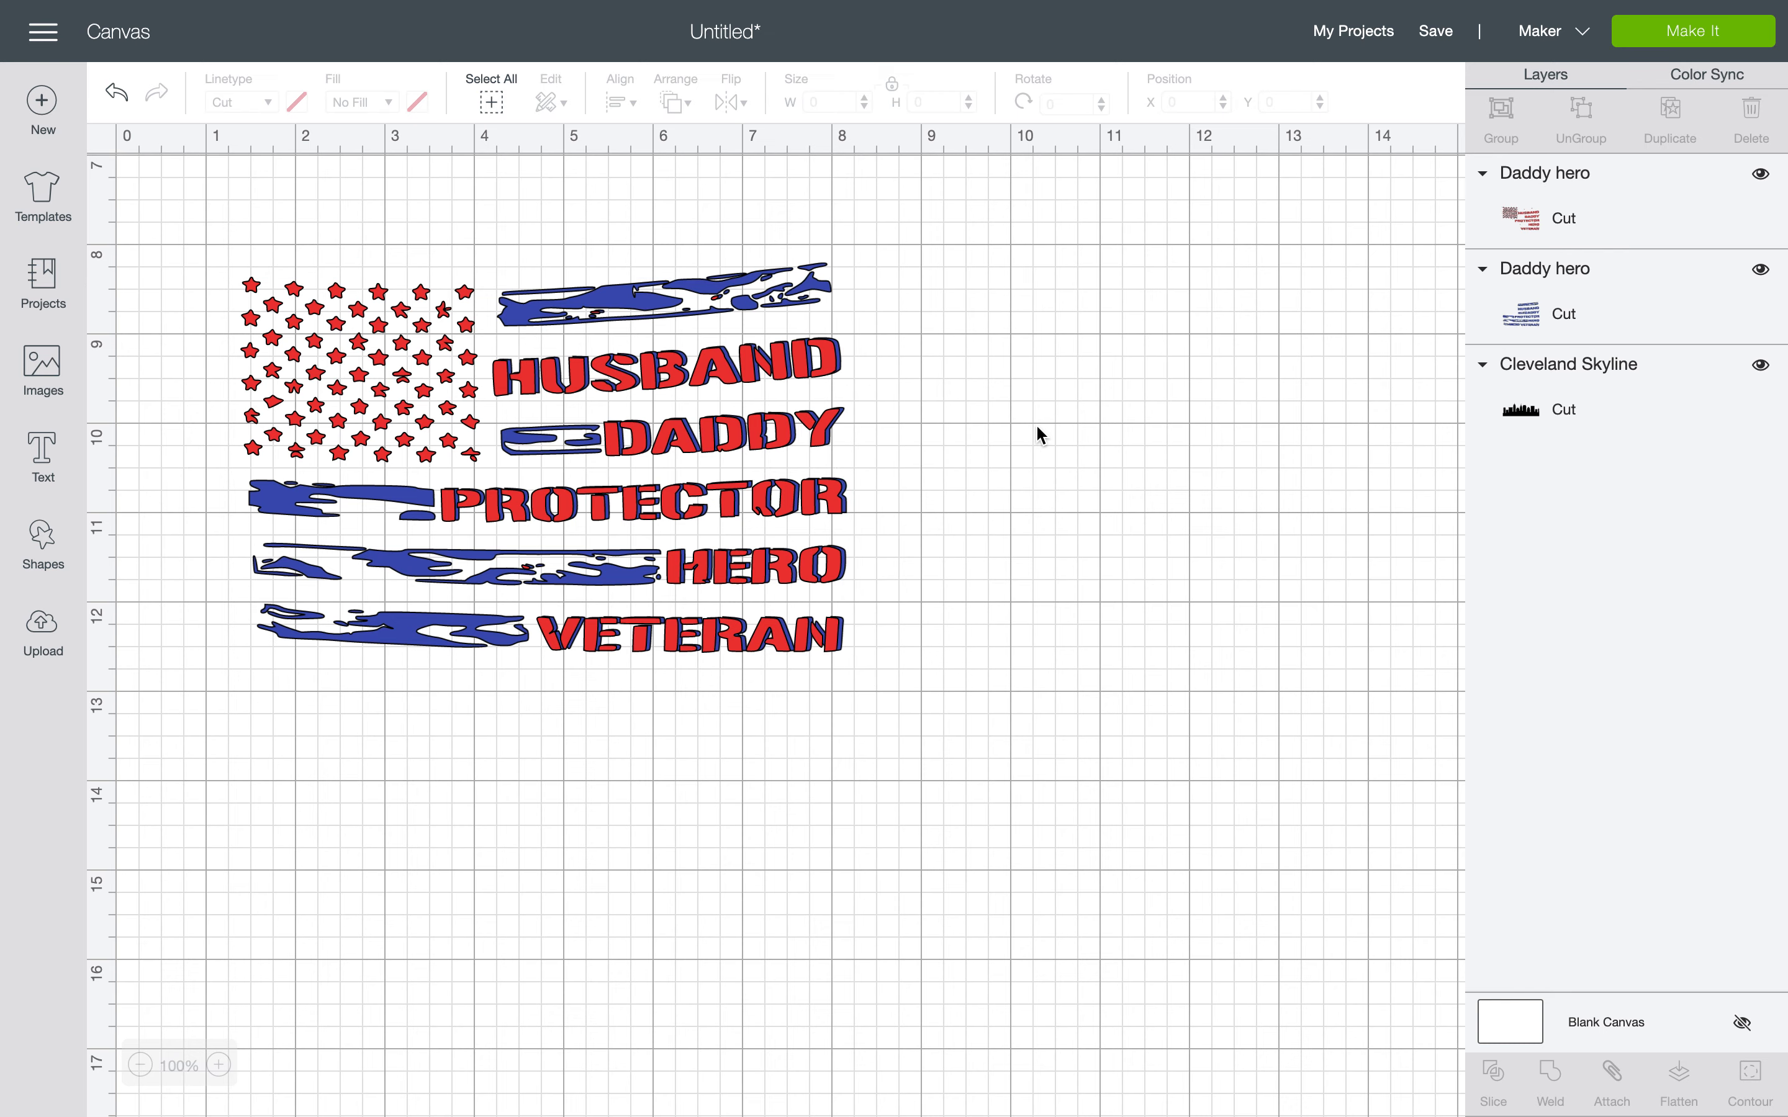
Attach the red and blue flag copies to each other, and undo the attachment
left_click_drag(980, 230, 446, 853)
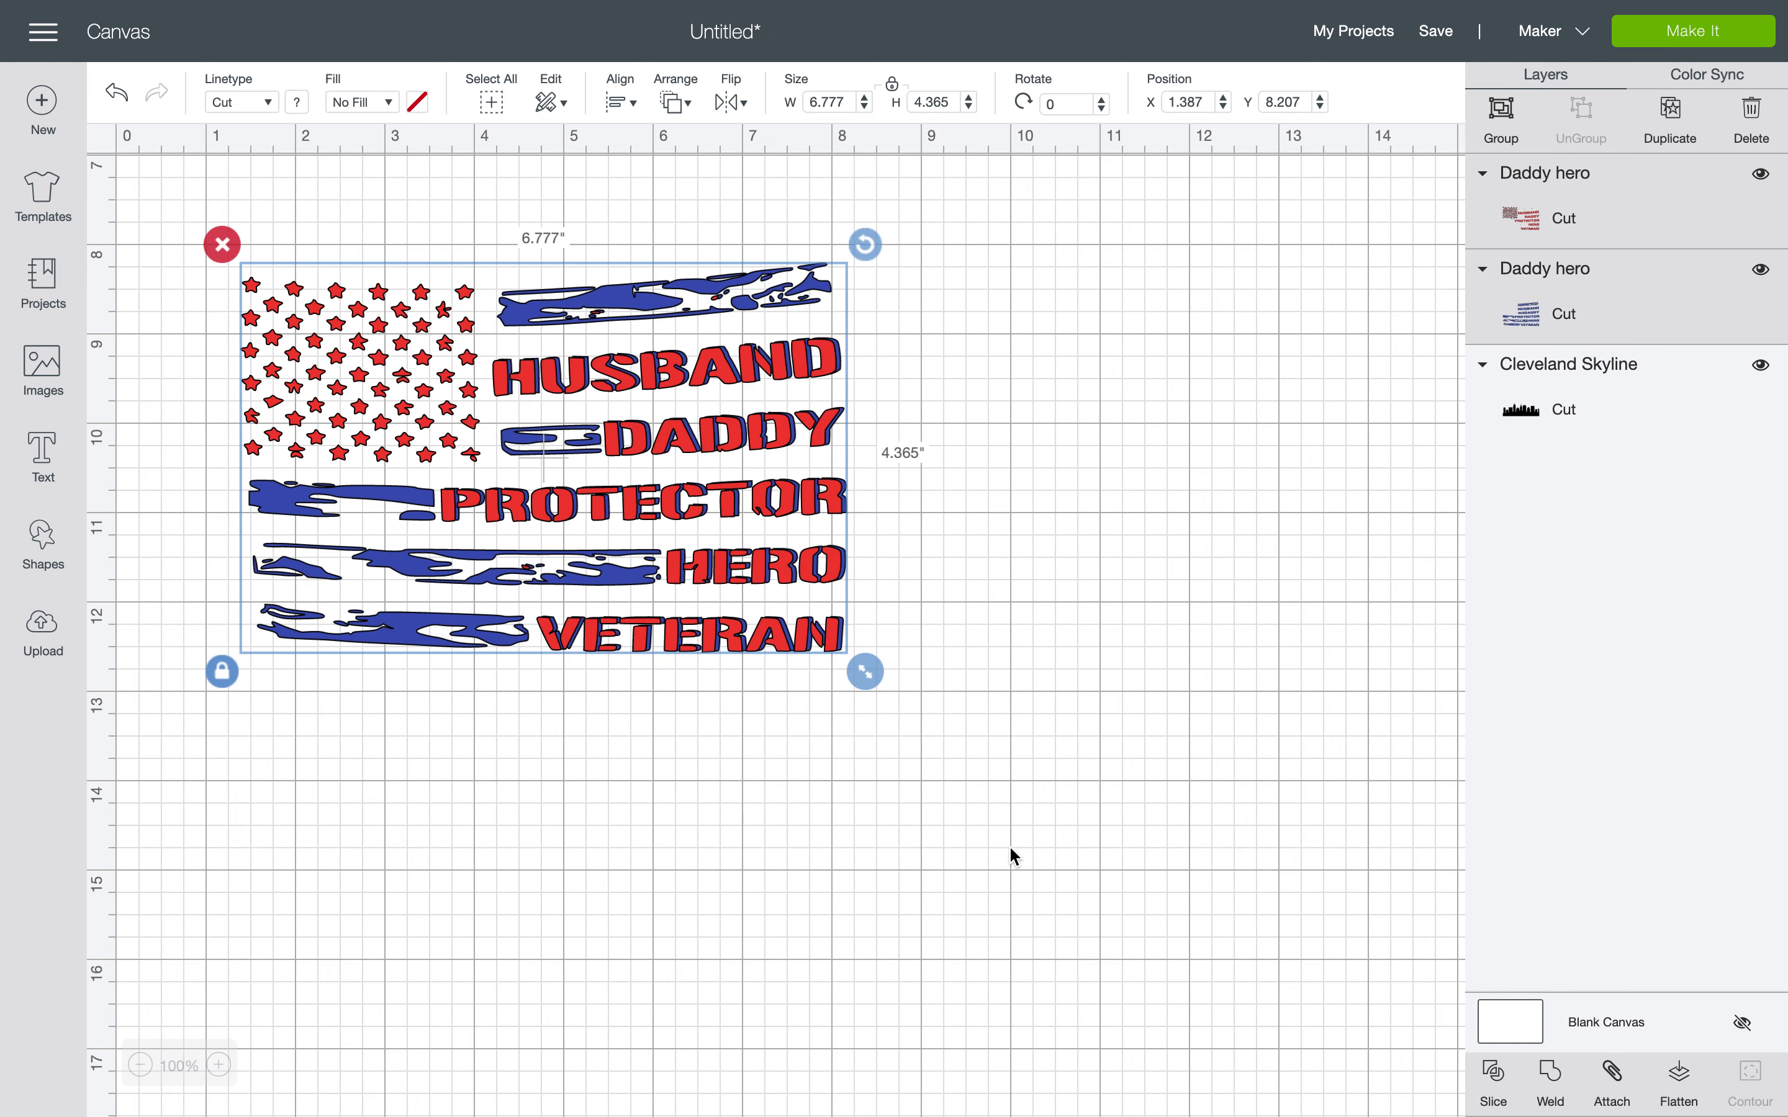
left_click(1612, 1075)
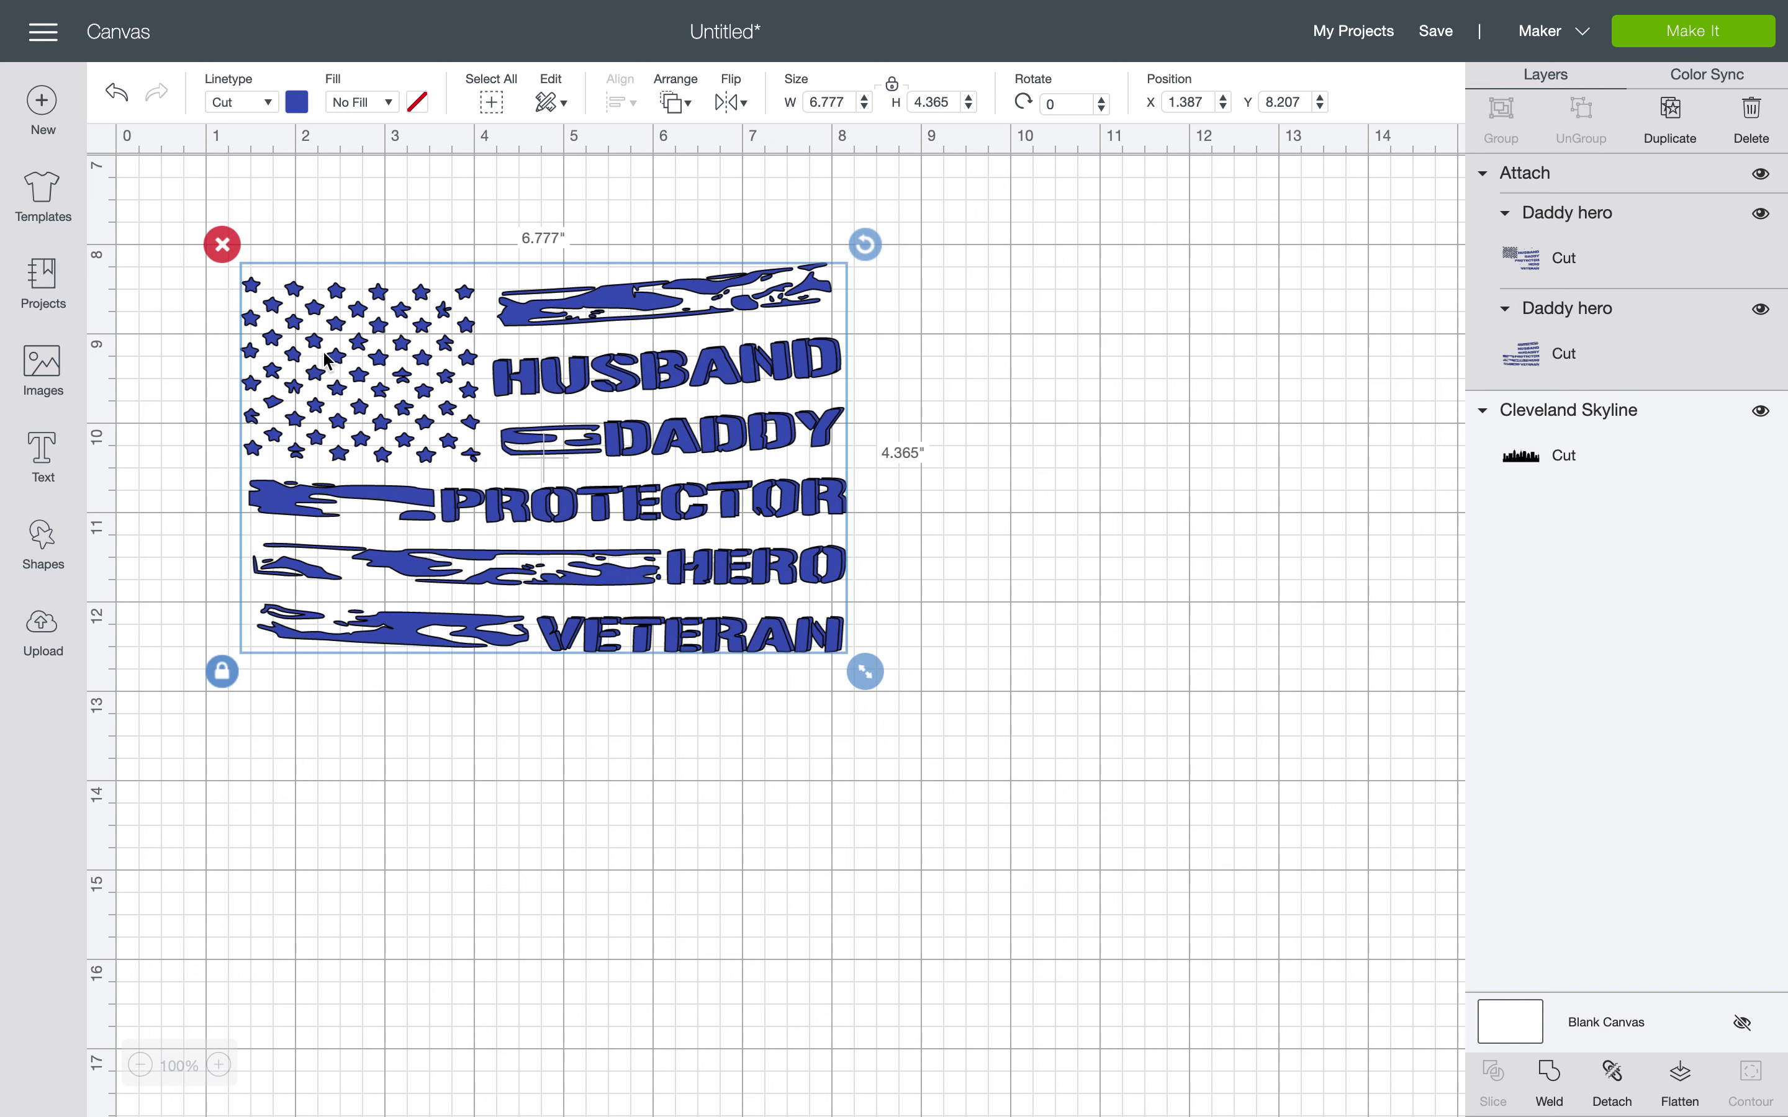
left_click(116, 92)
Group the red and blue flag copies and move the group to X 4.318, Y 8.36
left_click_drag(995, 247, 433, 769)
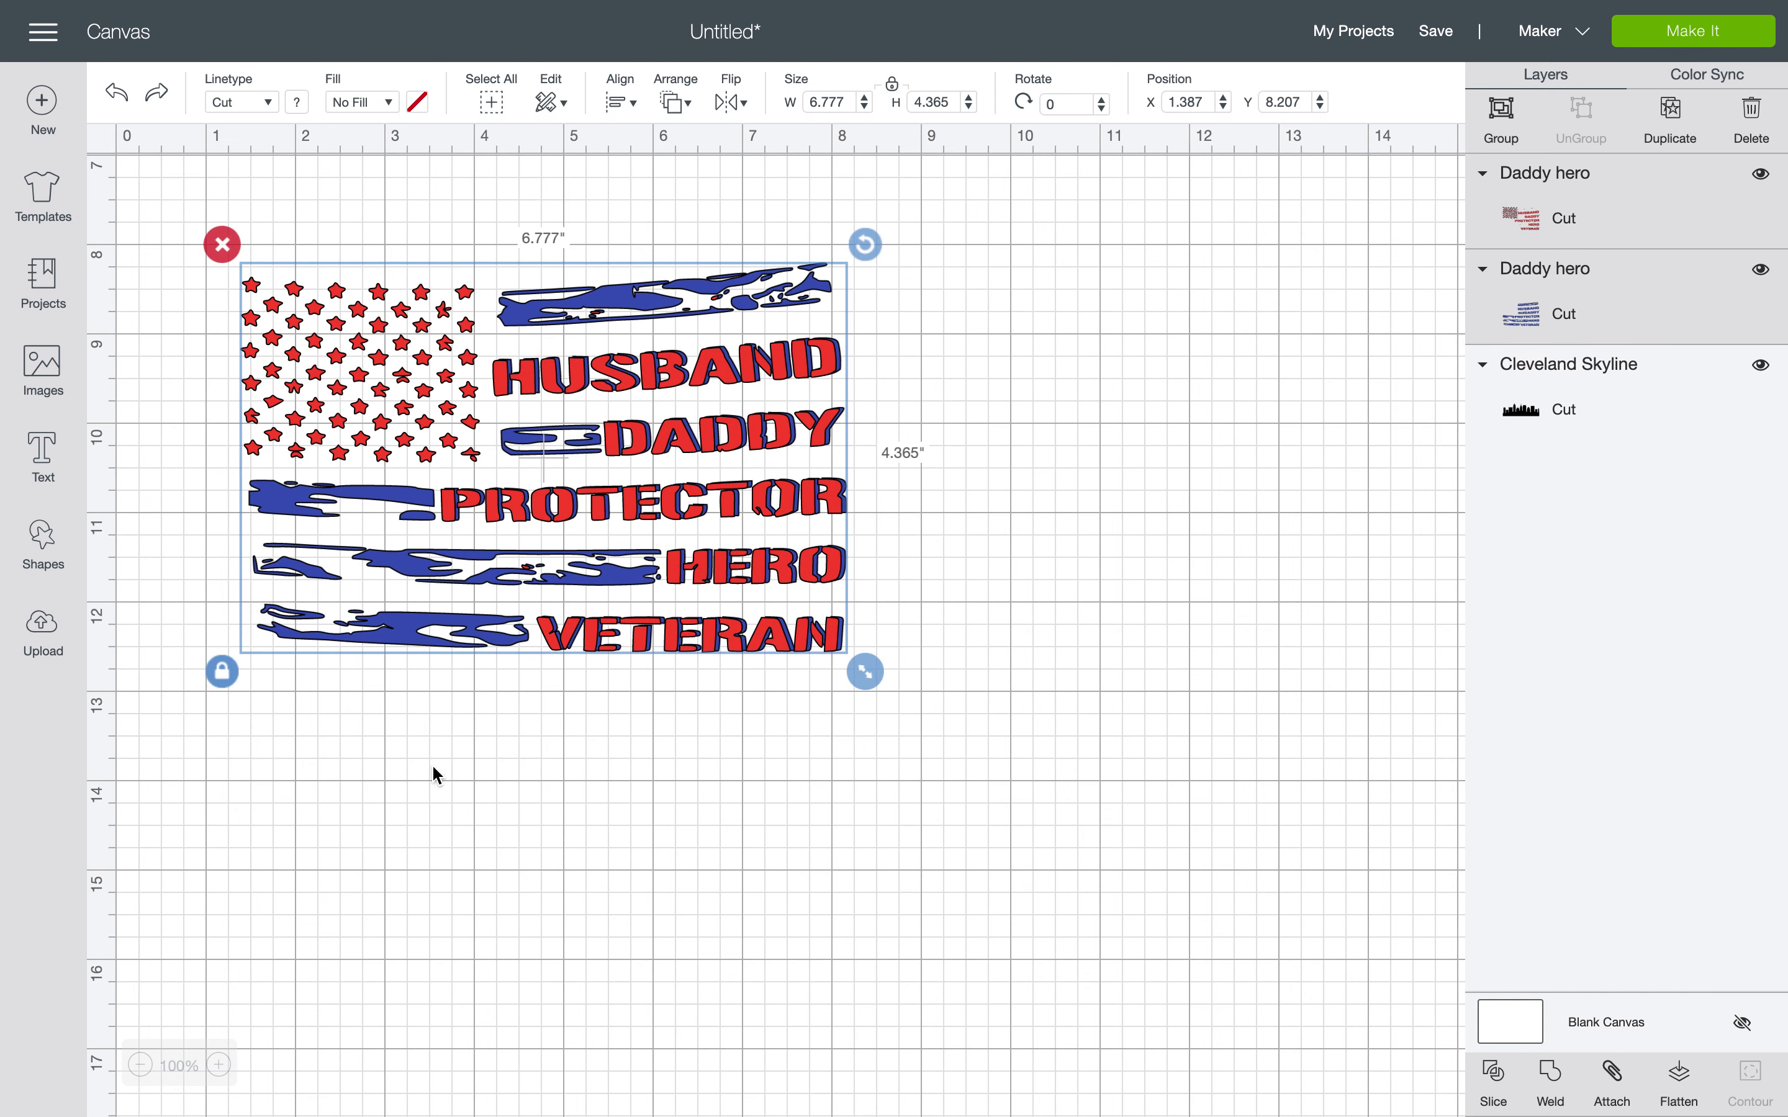
left_click(1499, 111)
left_click_drag(690, 396, 960, 407)
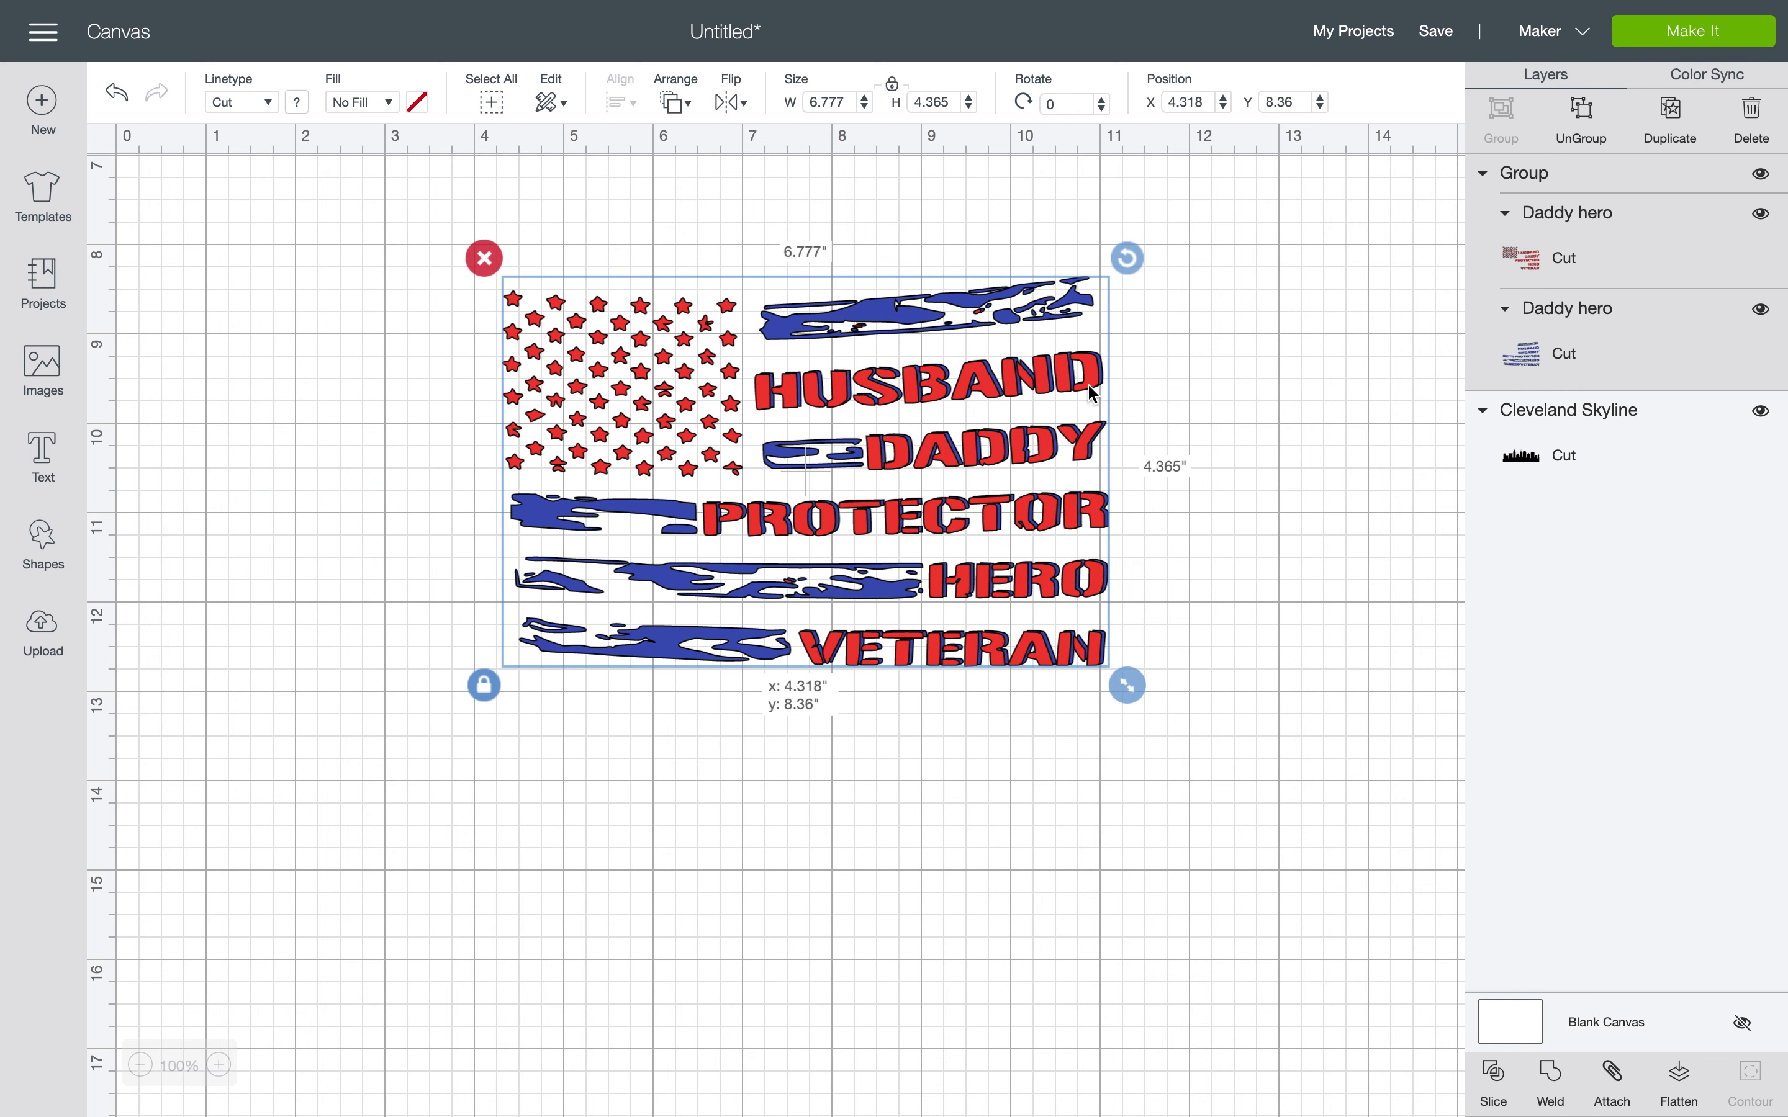
Slice the overlapping flag copies and move the red lettering and the starred red remainder apart below the blue flag
left_click(1247, 307)
left_click_drag(1245, 307, 783, 754)
left_click(1489, 1100)
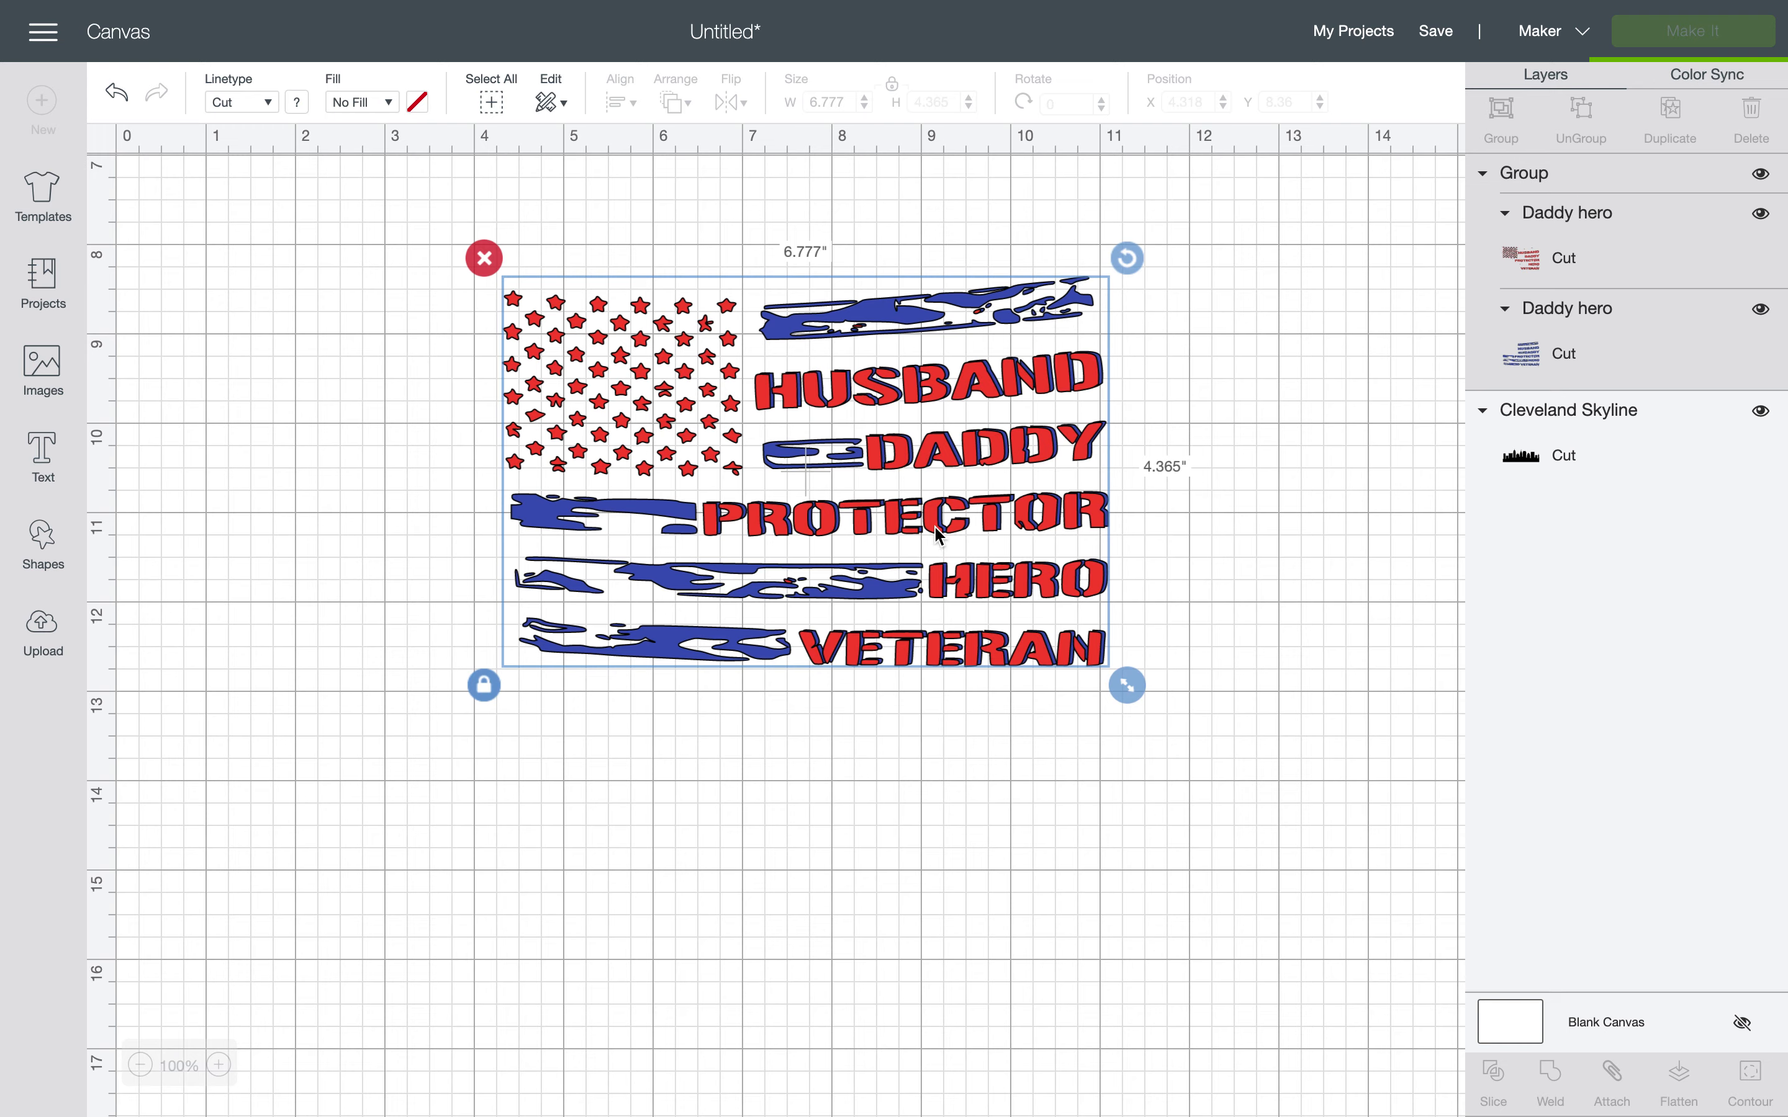
left_click_drag(915, 402, 975, 807)
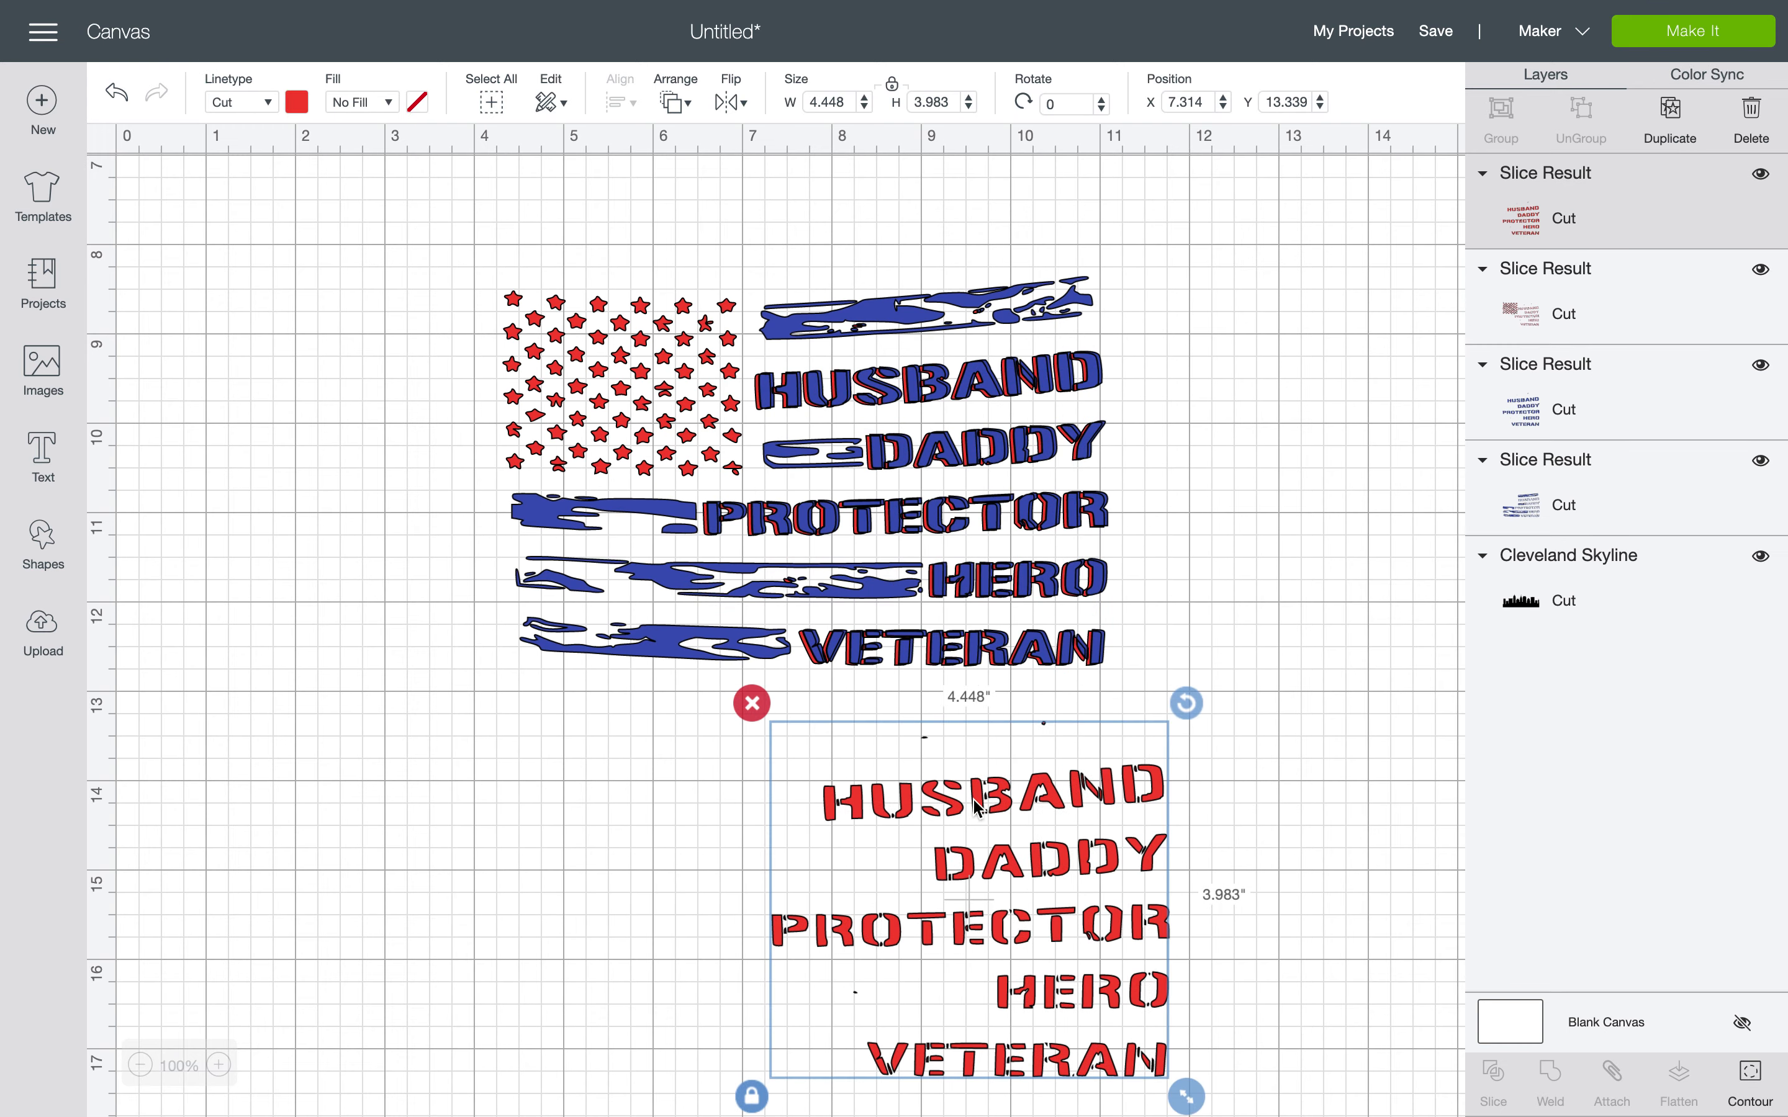
left_click(953, 547)
left_click_drag(727, 813, 645, 953)
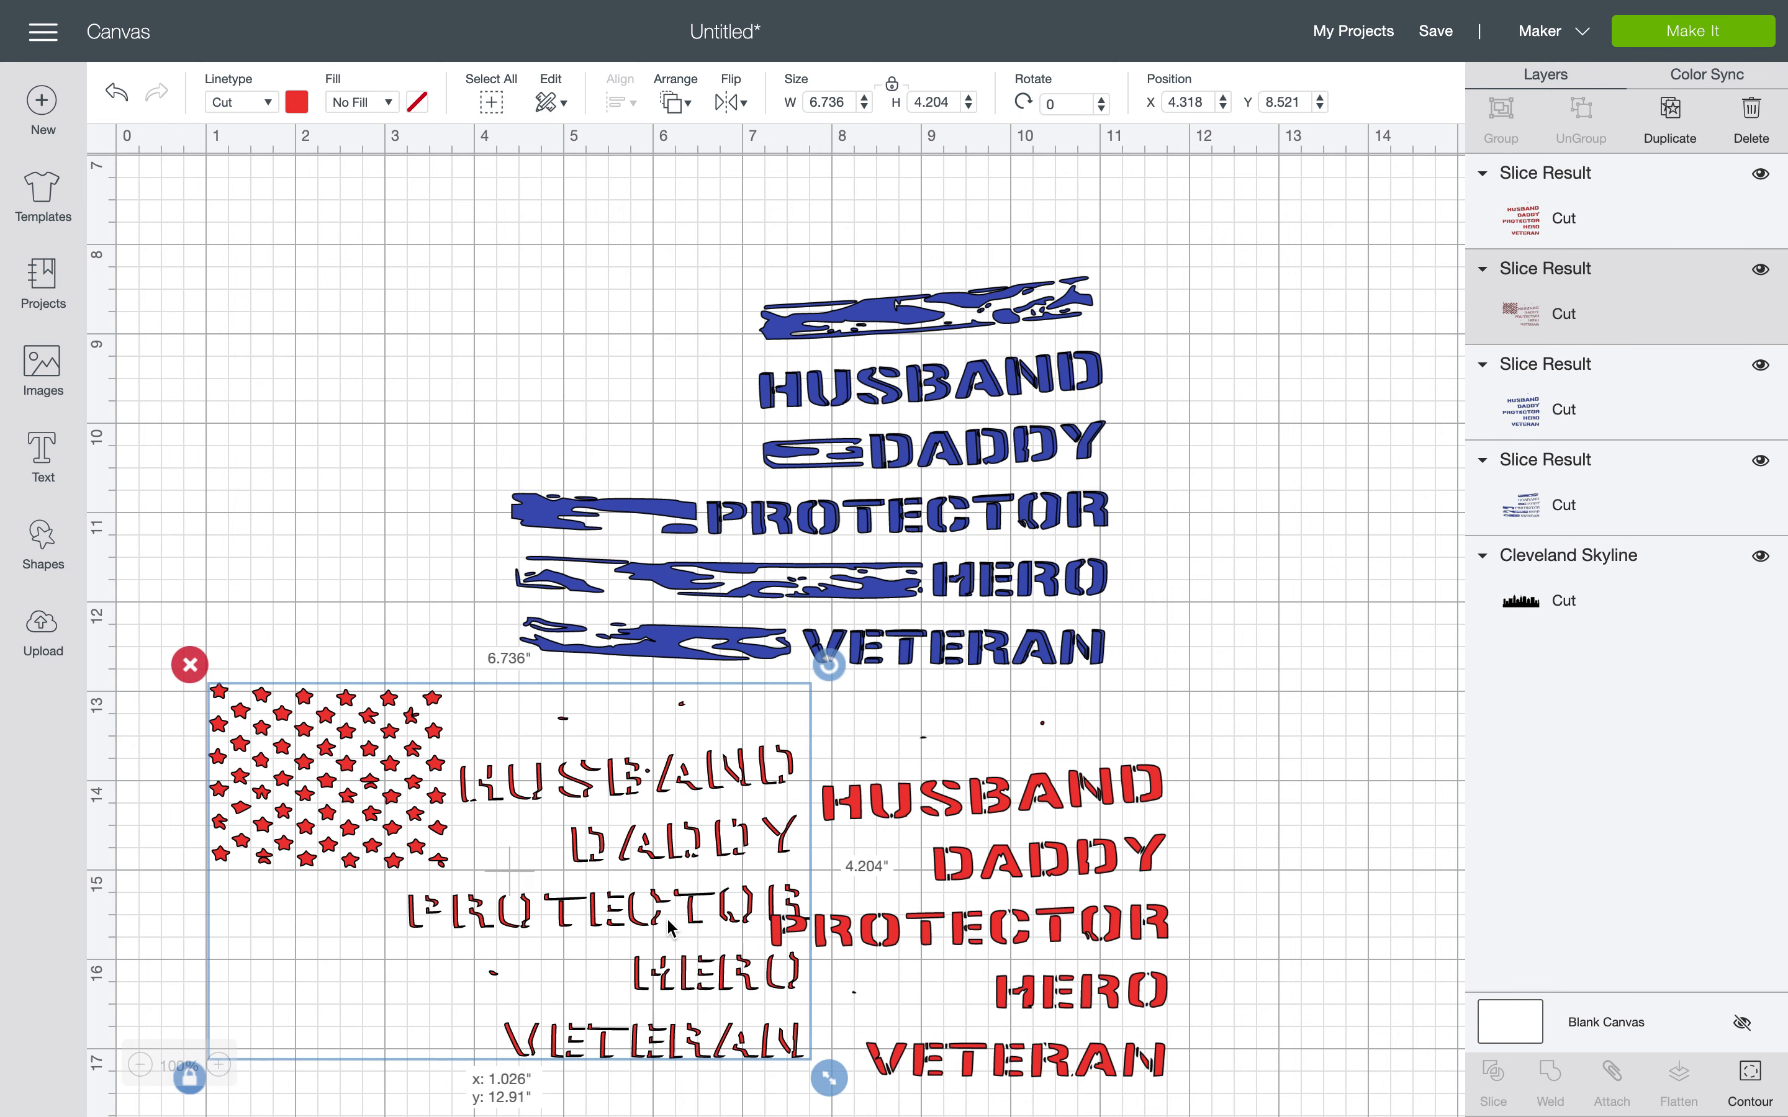
Delete the blue and red lettering pieces cut out by the slice
left_click_drag(897, 576, 1225, 652)
left_click(1031, 403)
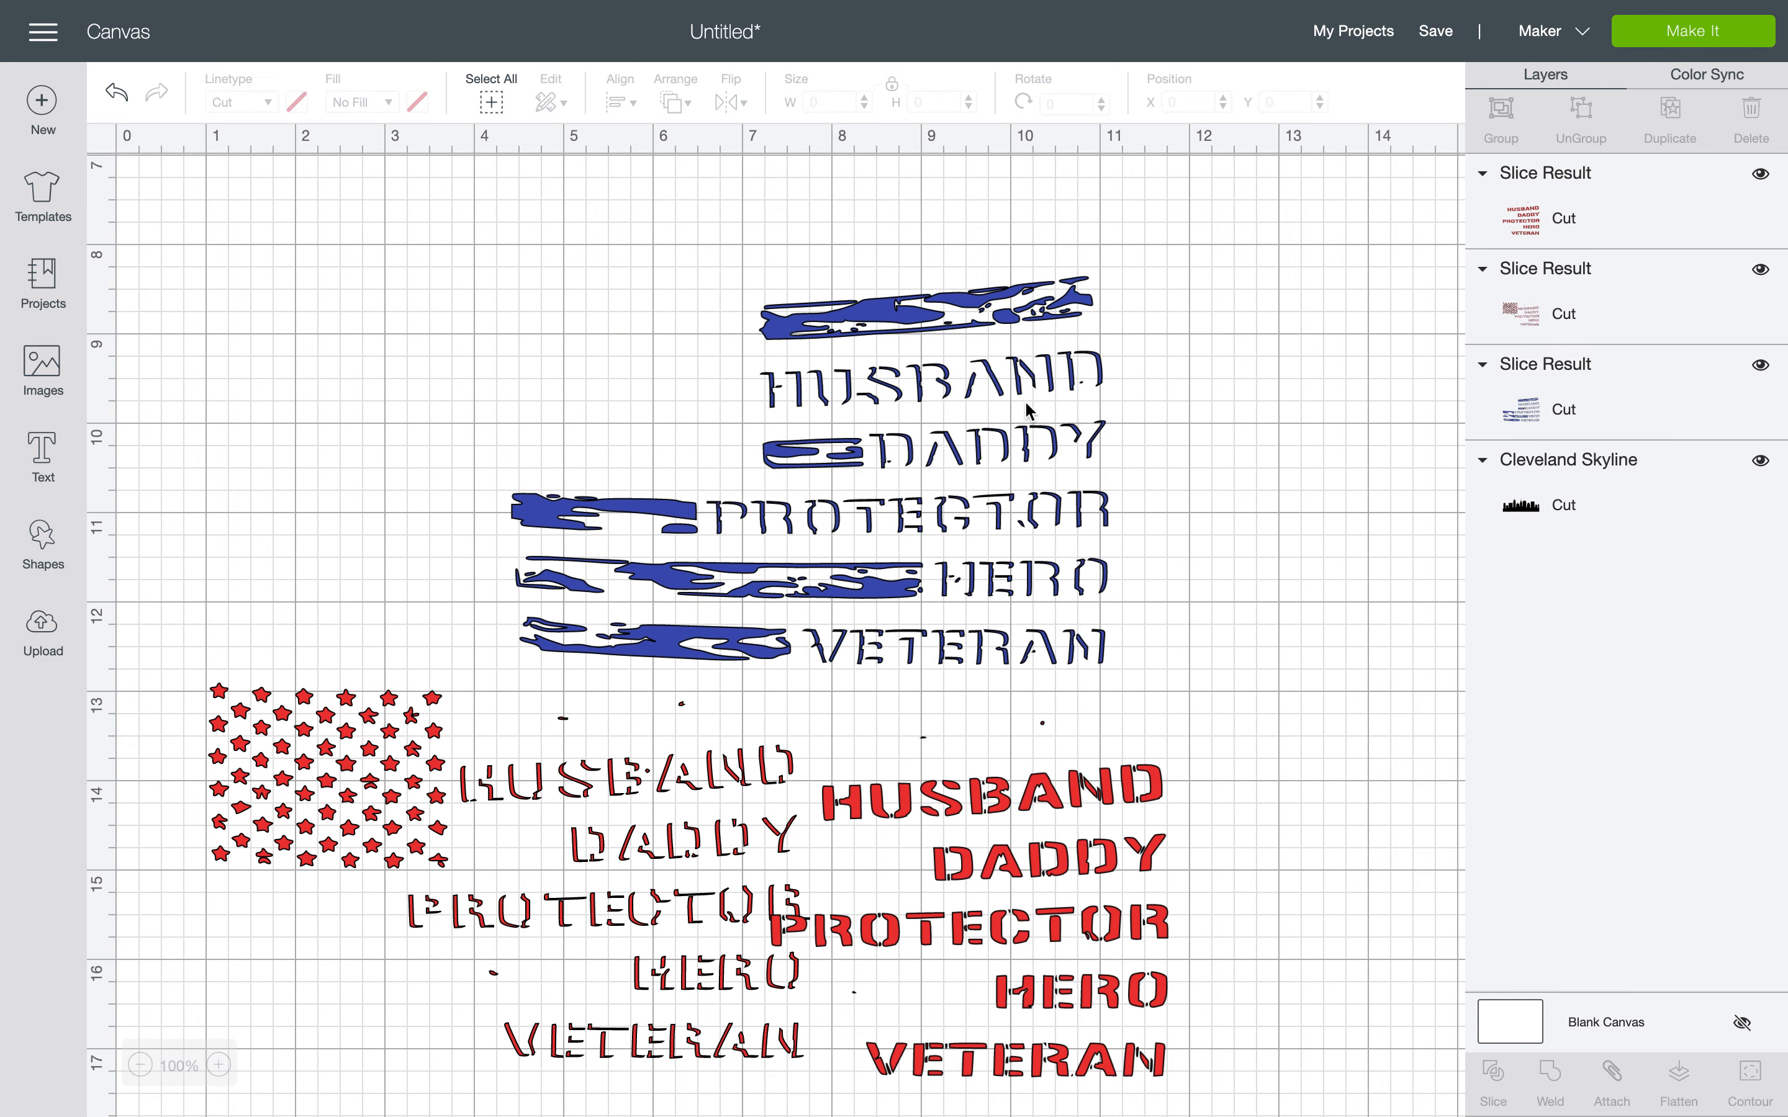
left_click(920, 782)
left_click(752, 704)
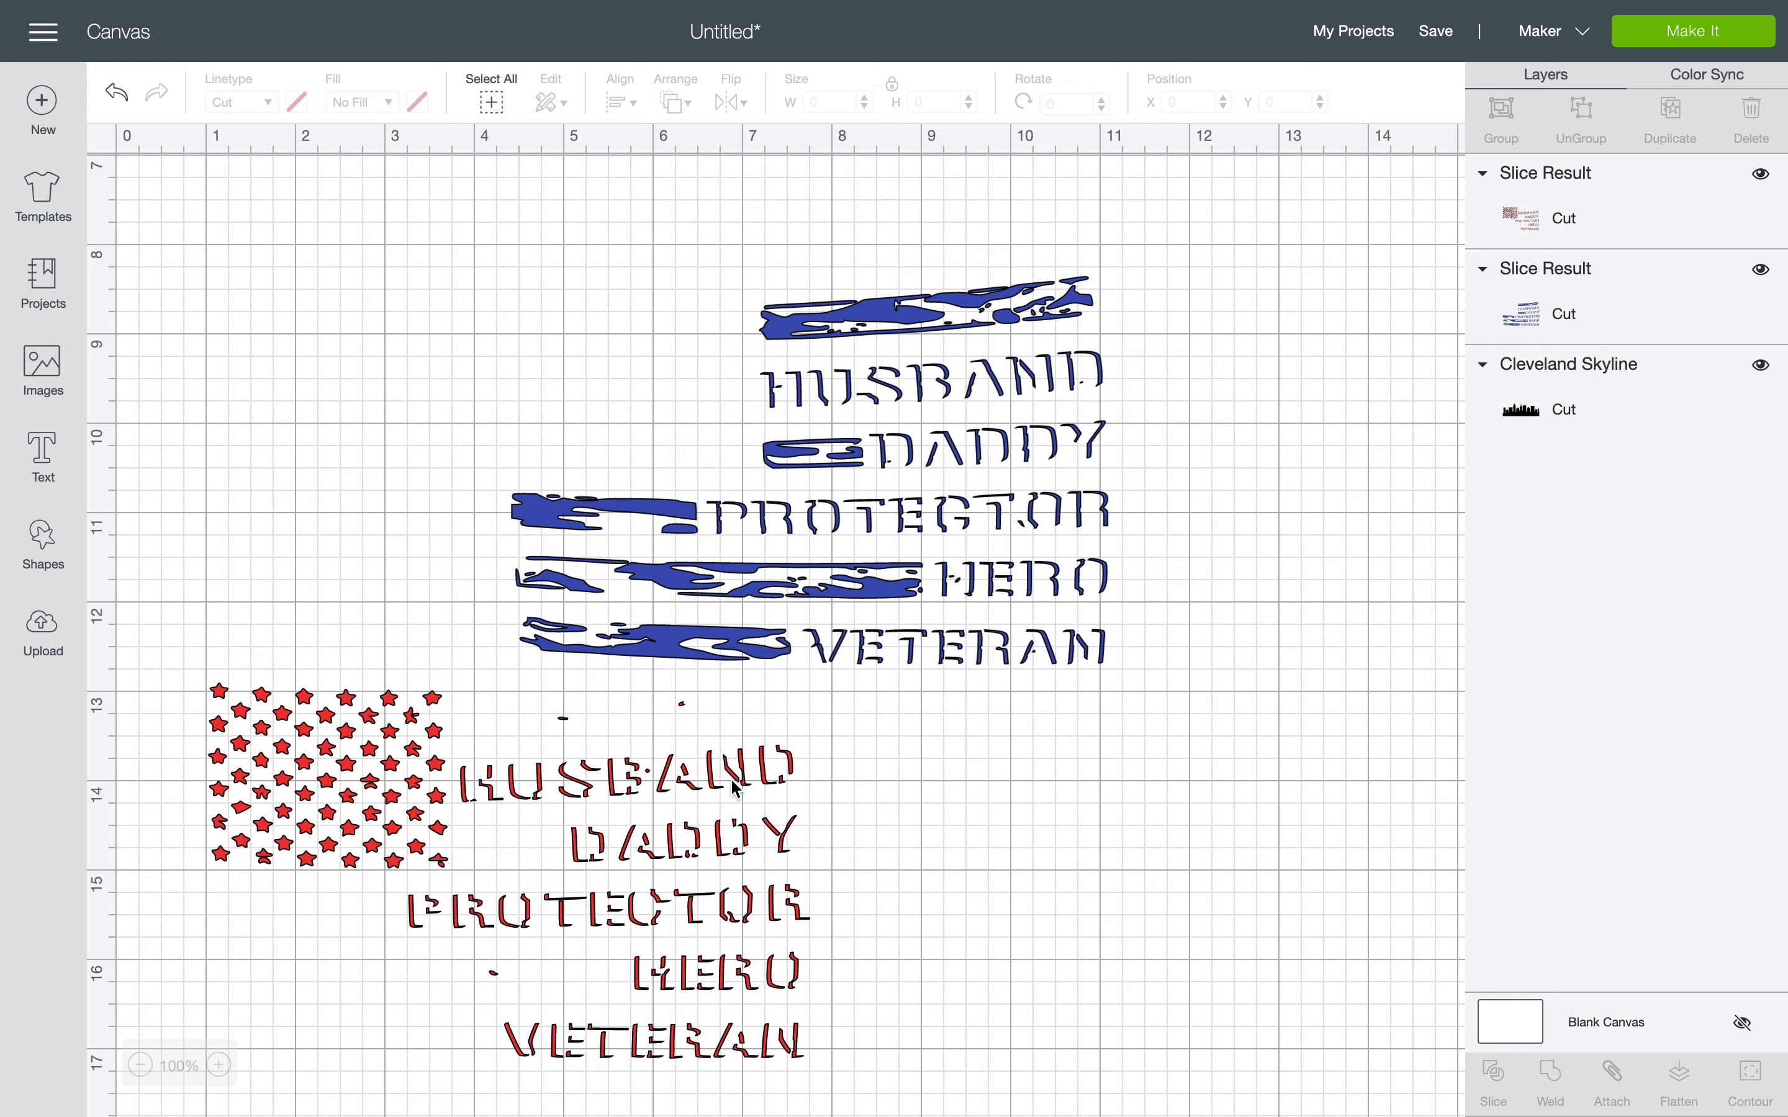
Move the starred red piece back over the blue stripes and align the two pieces with each other
left_click_drag(731, 783, 1004, 403)
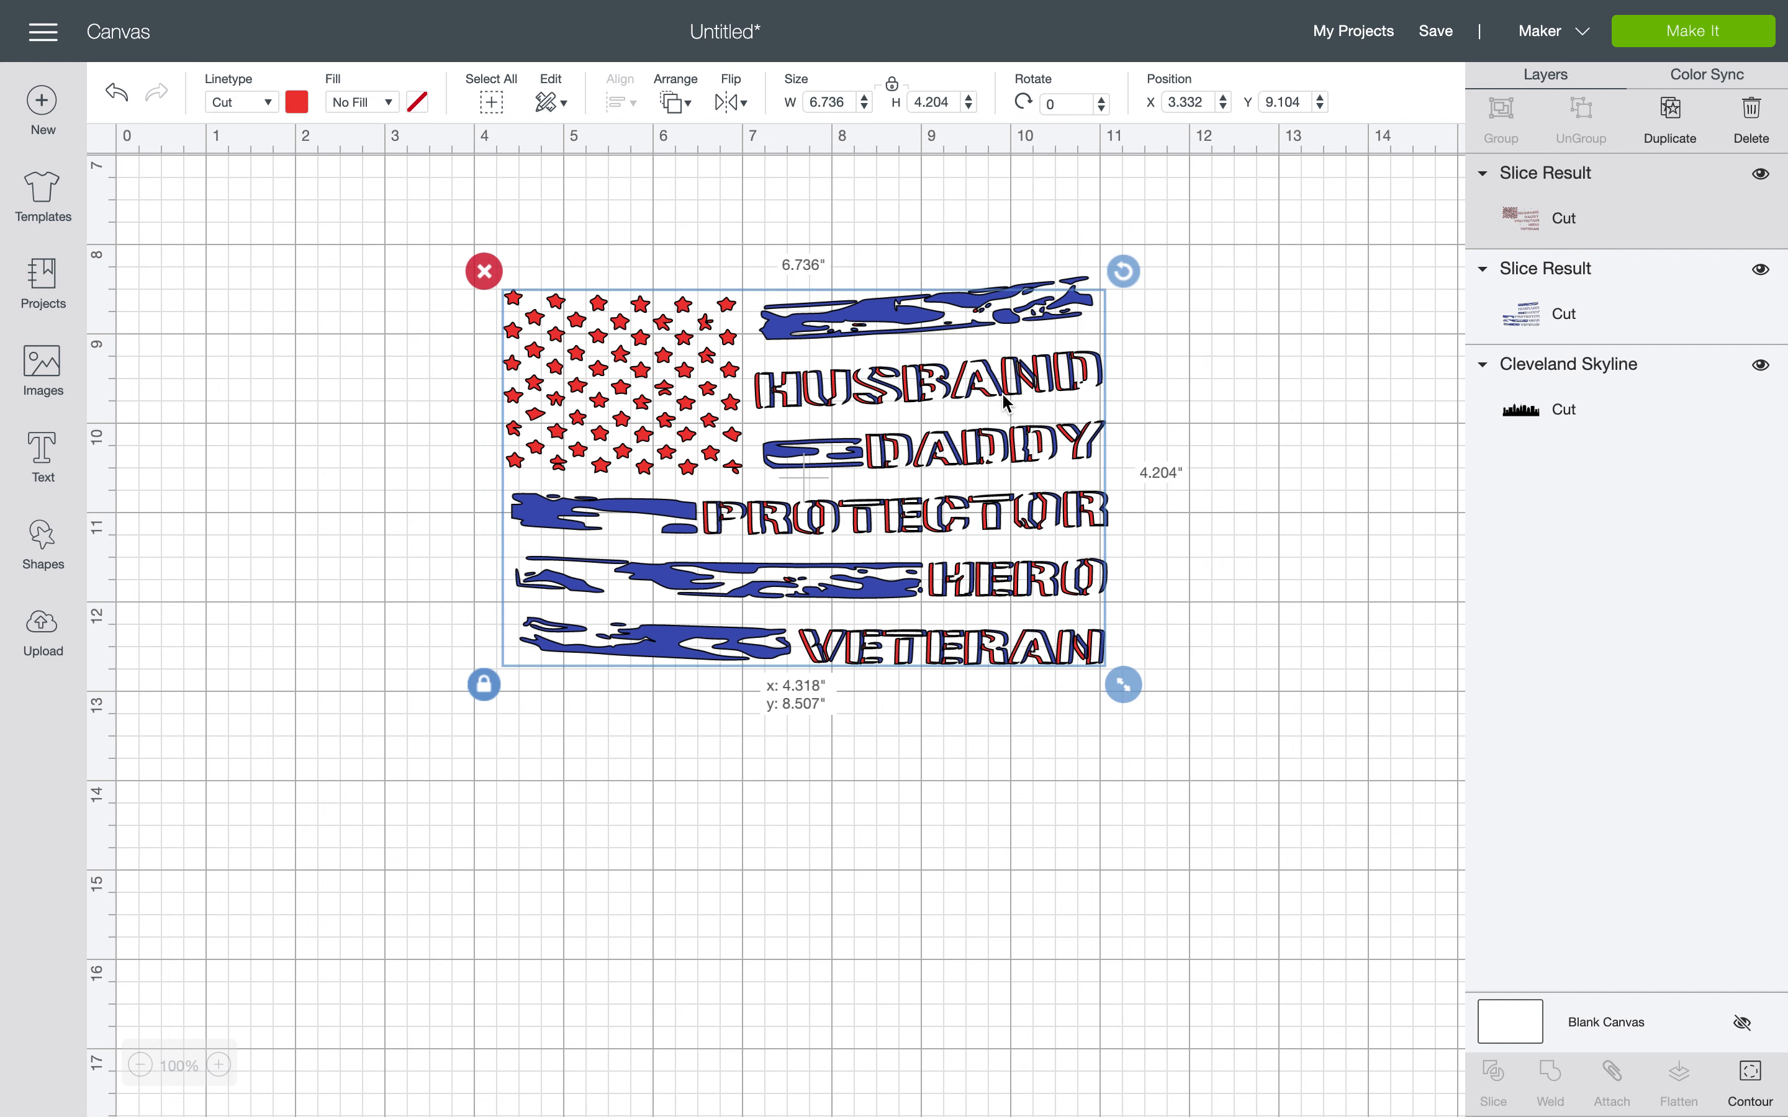
left_click_drag(1005, 401, 1010, 400)
left_click_drag(1205, 291, 561, 221)
left_click(619, 111)
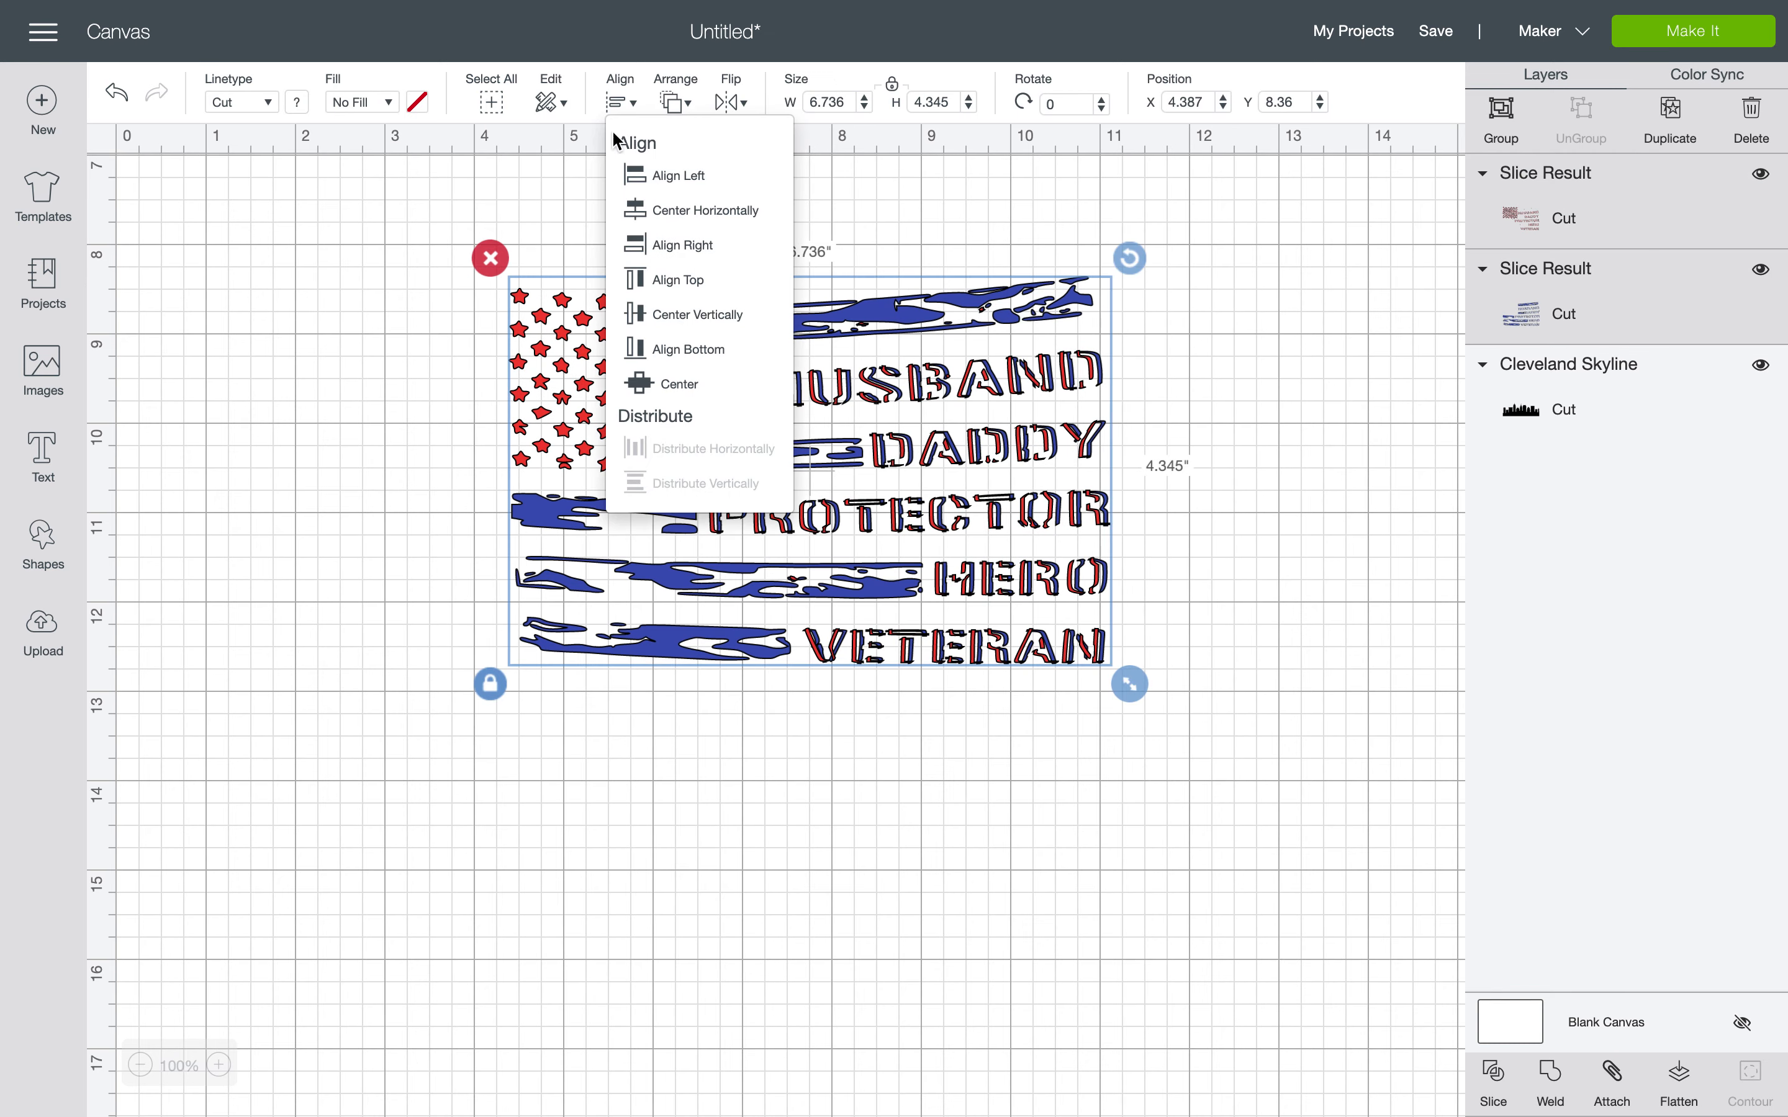
left_click(621, 103)
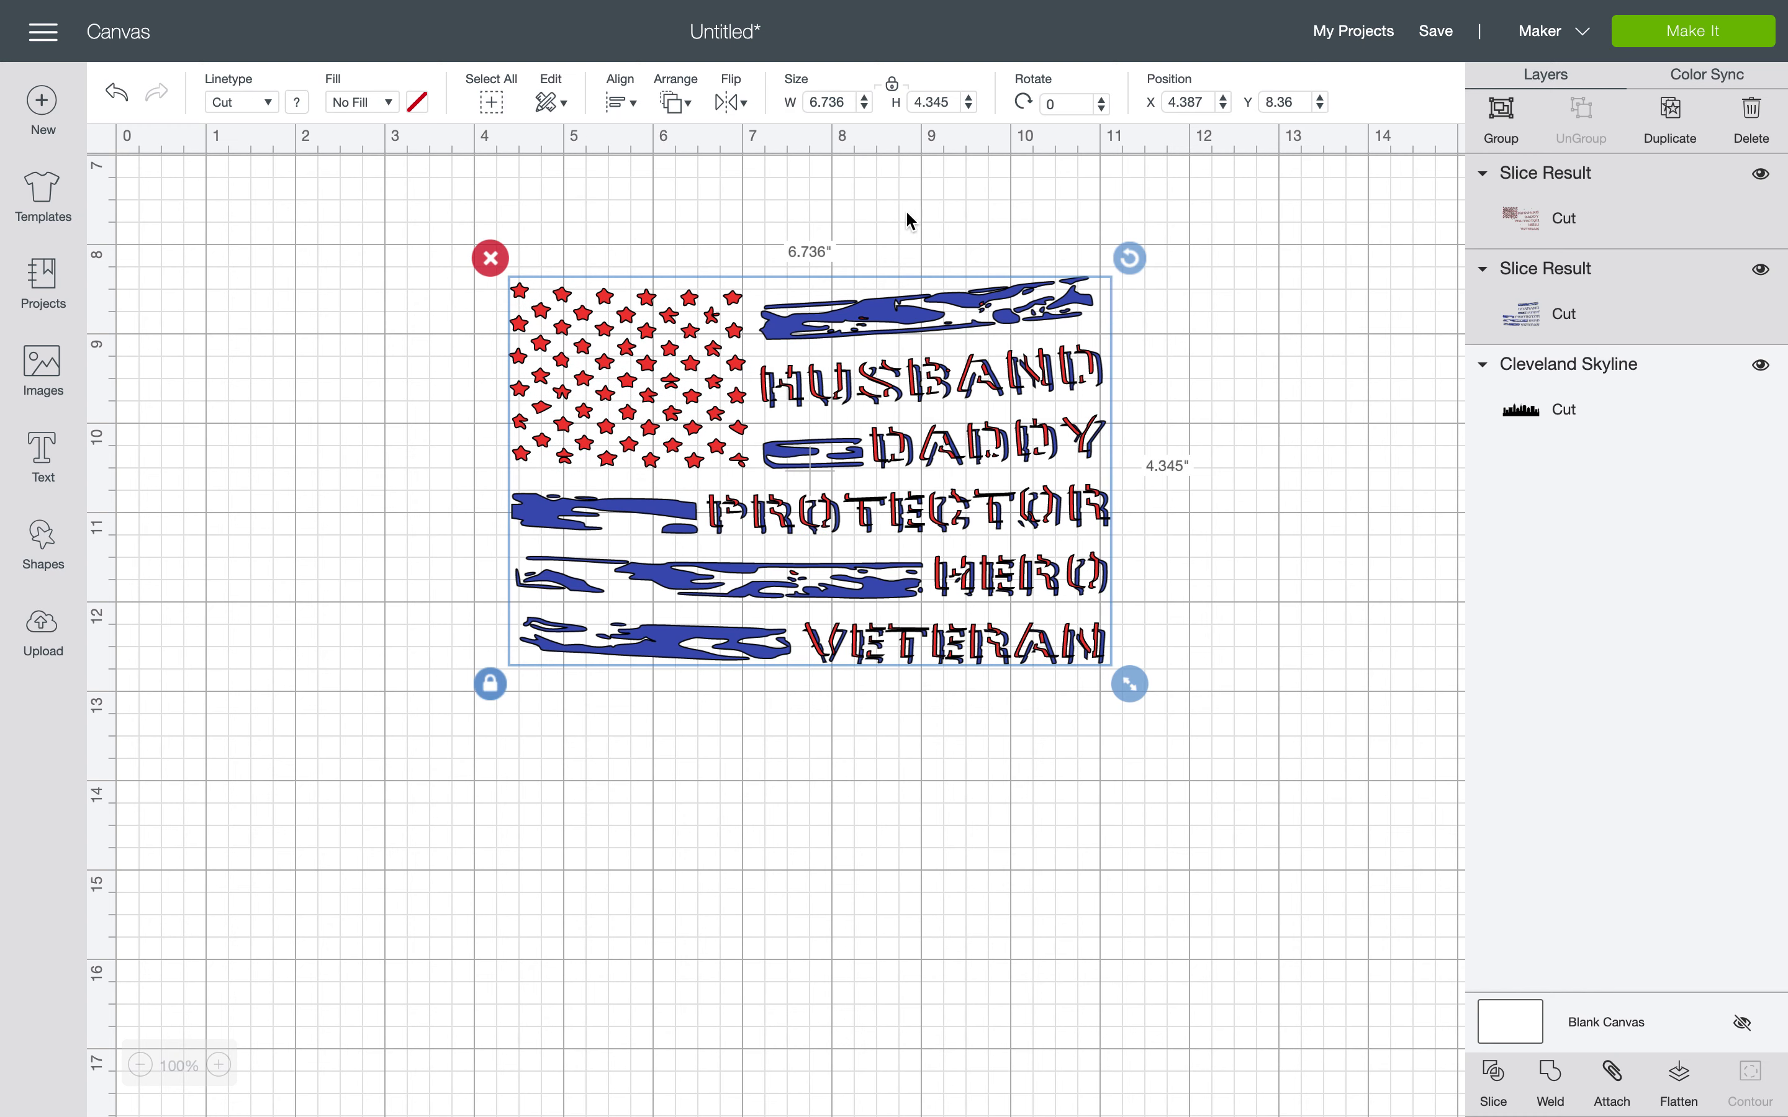
Reposition only the starred red piece to X 4.346, Y 8.514 over the blue one and clear the selection
left_click(884, 237)
left_click(698, 331)
left_click_drag(698, 331, 694, 339)
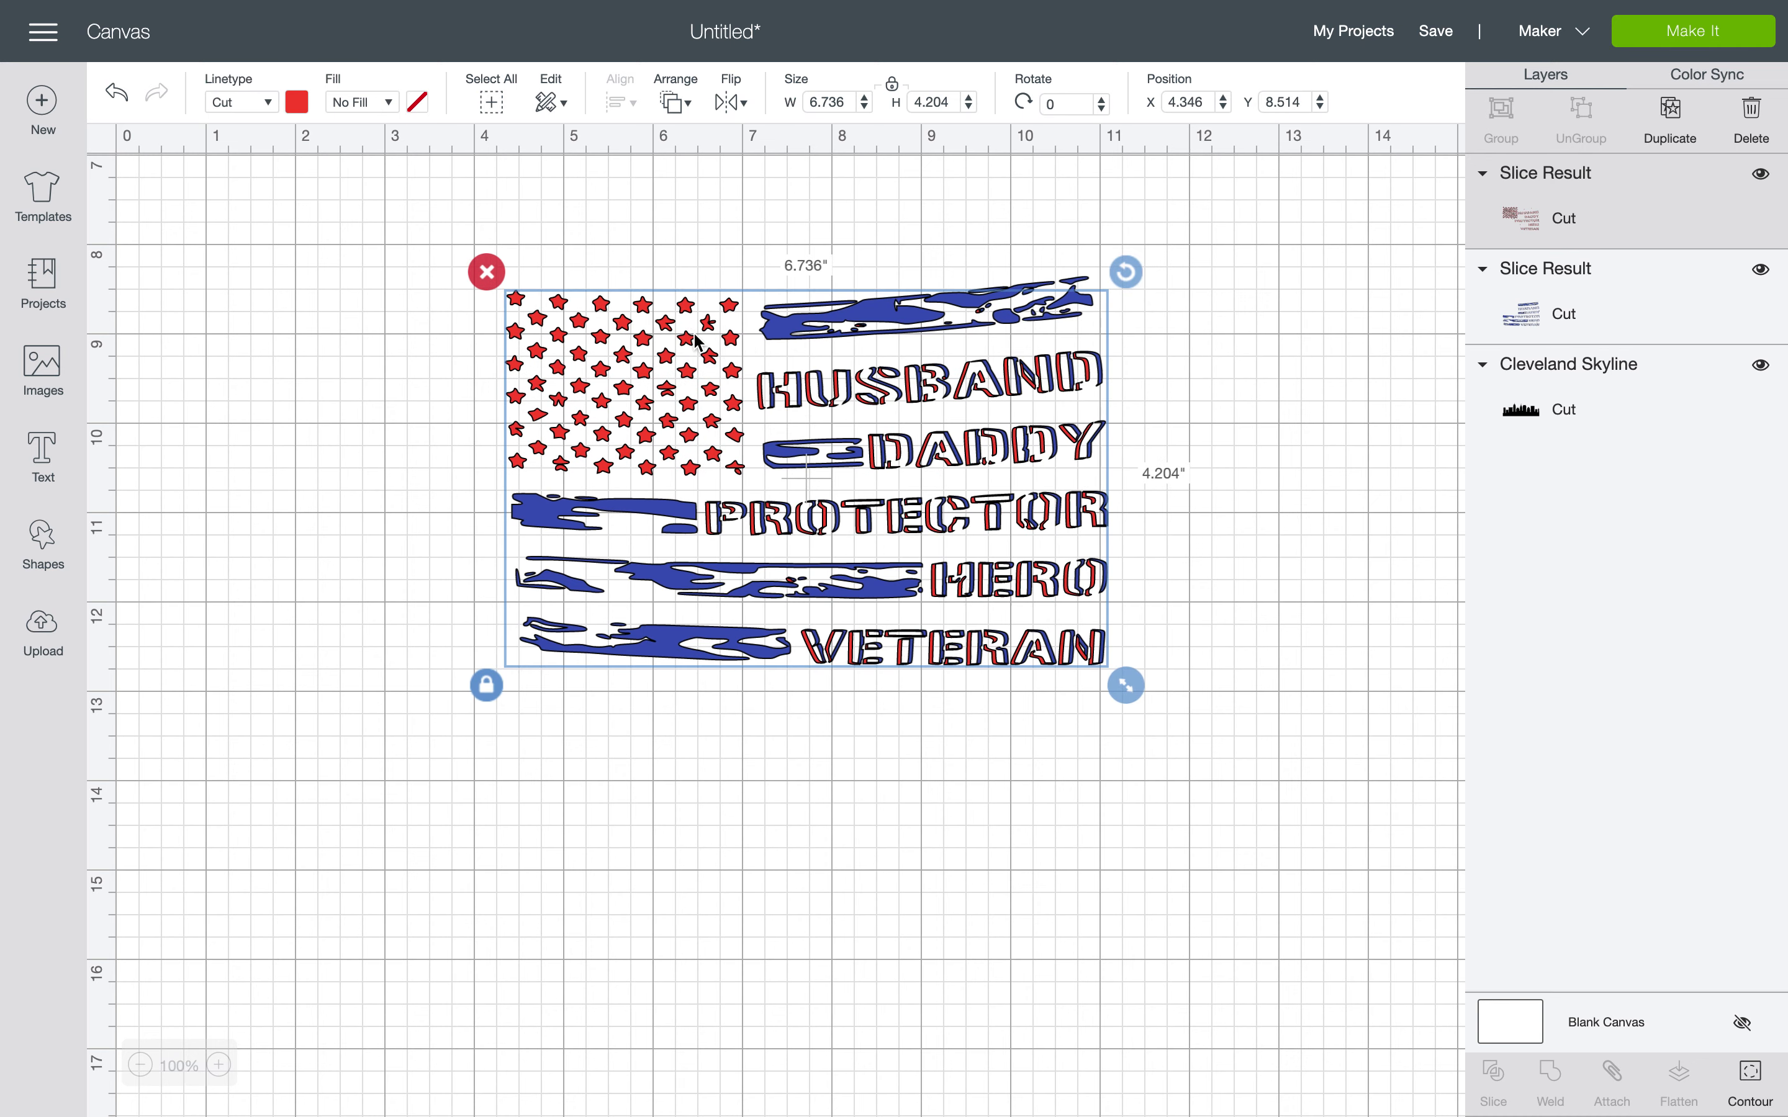
left_click(1245, 415)
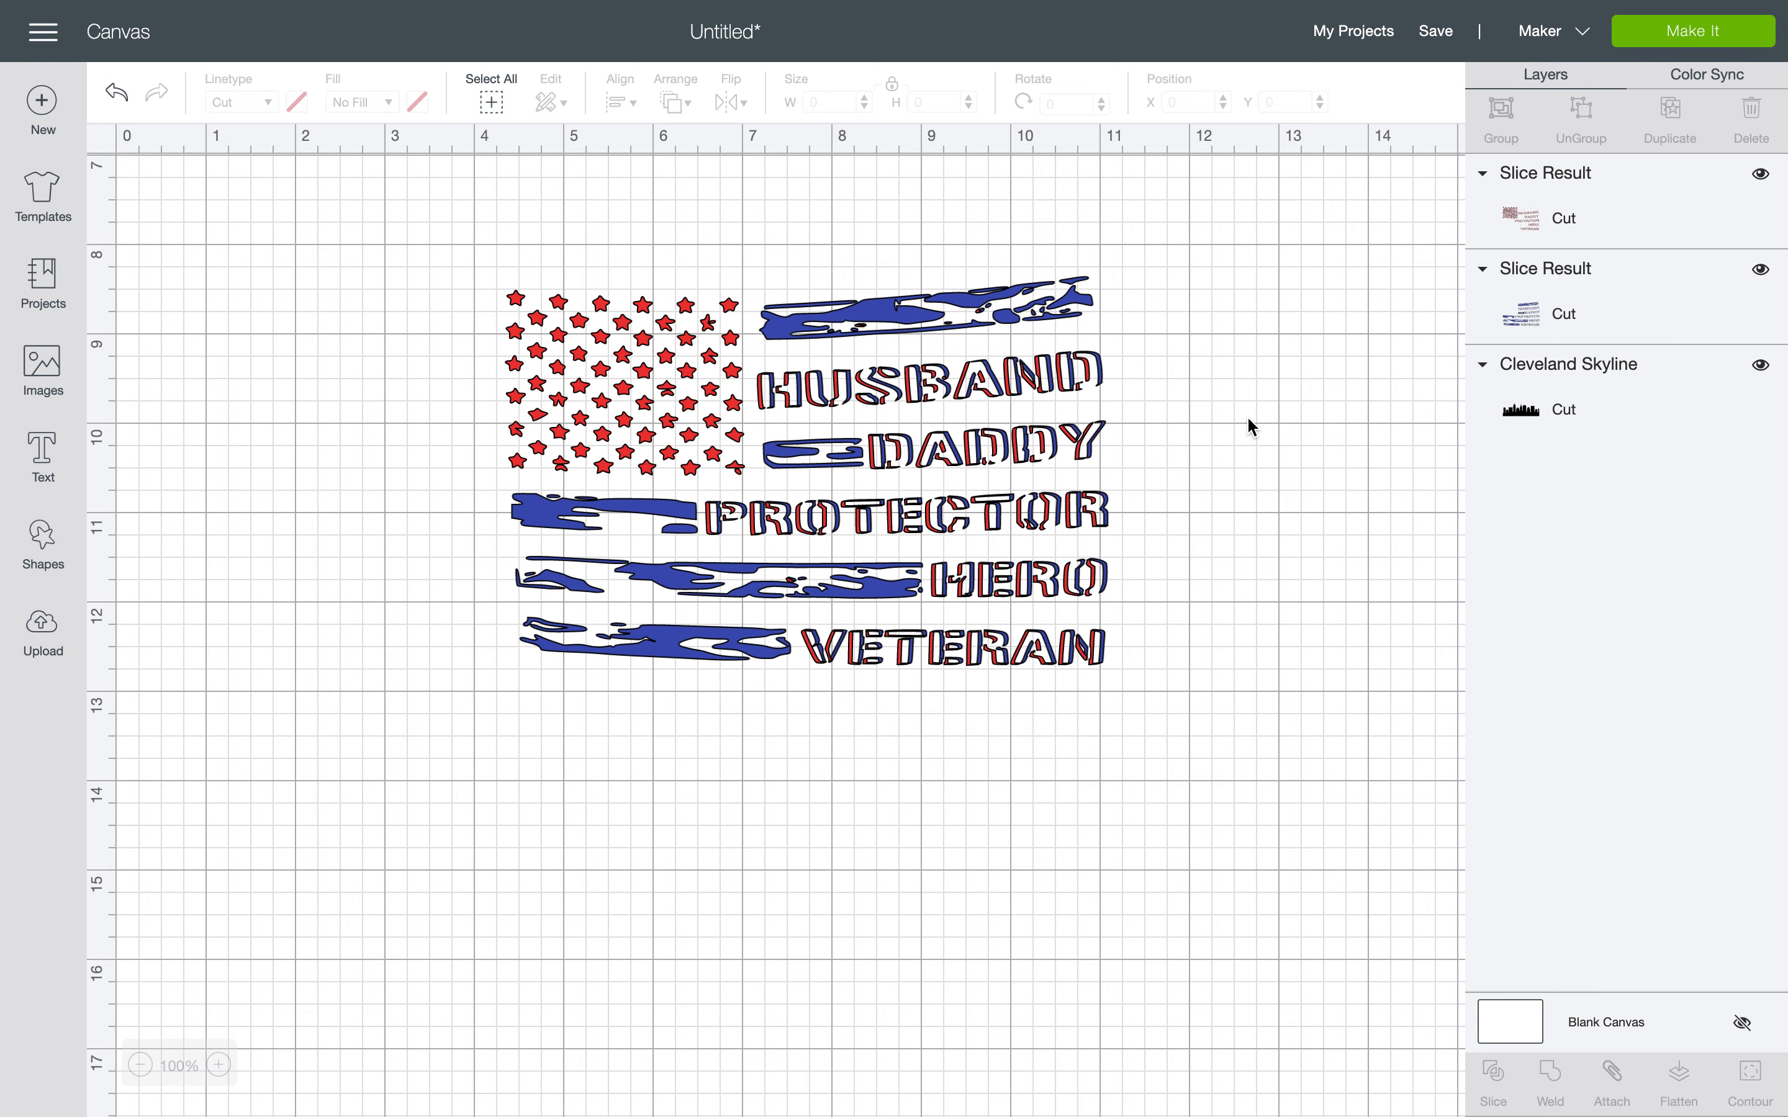
scroll(1245, 415, "up", 10)
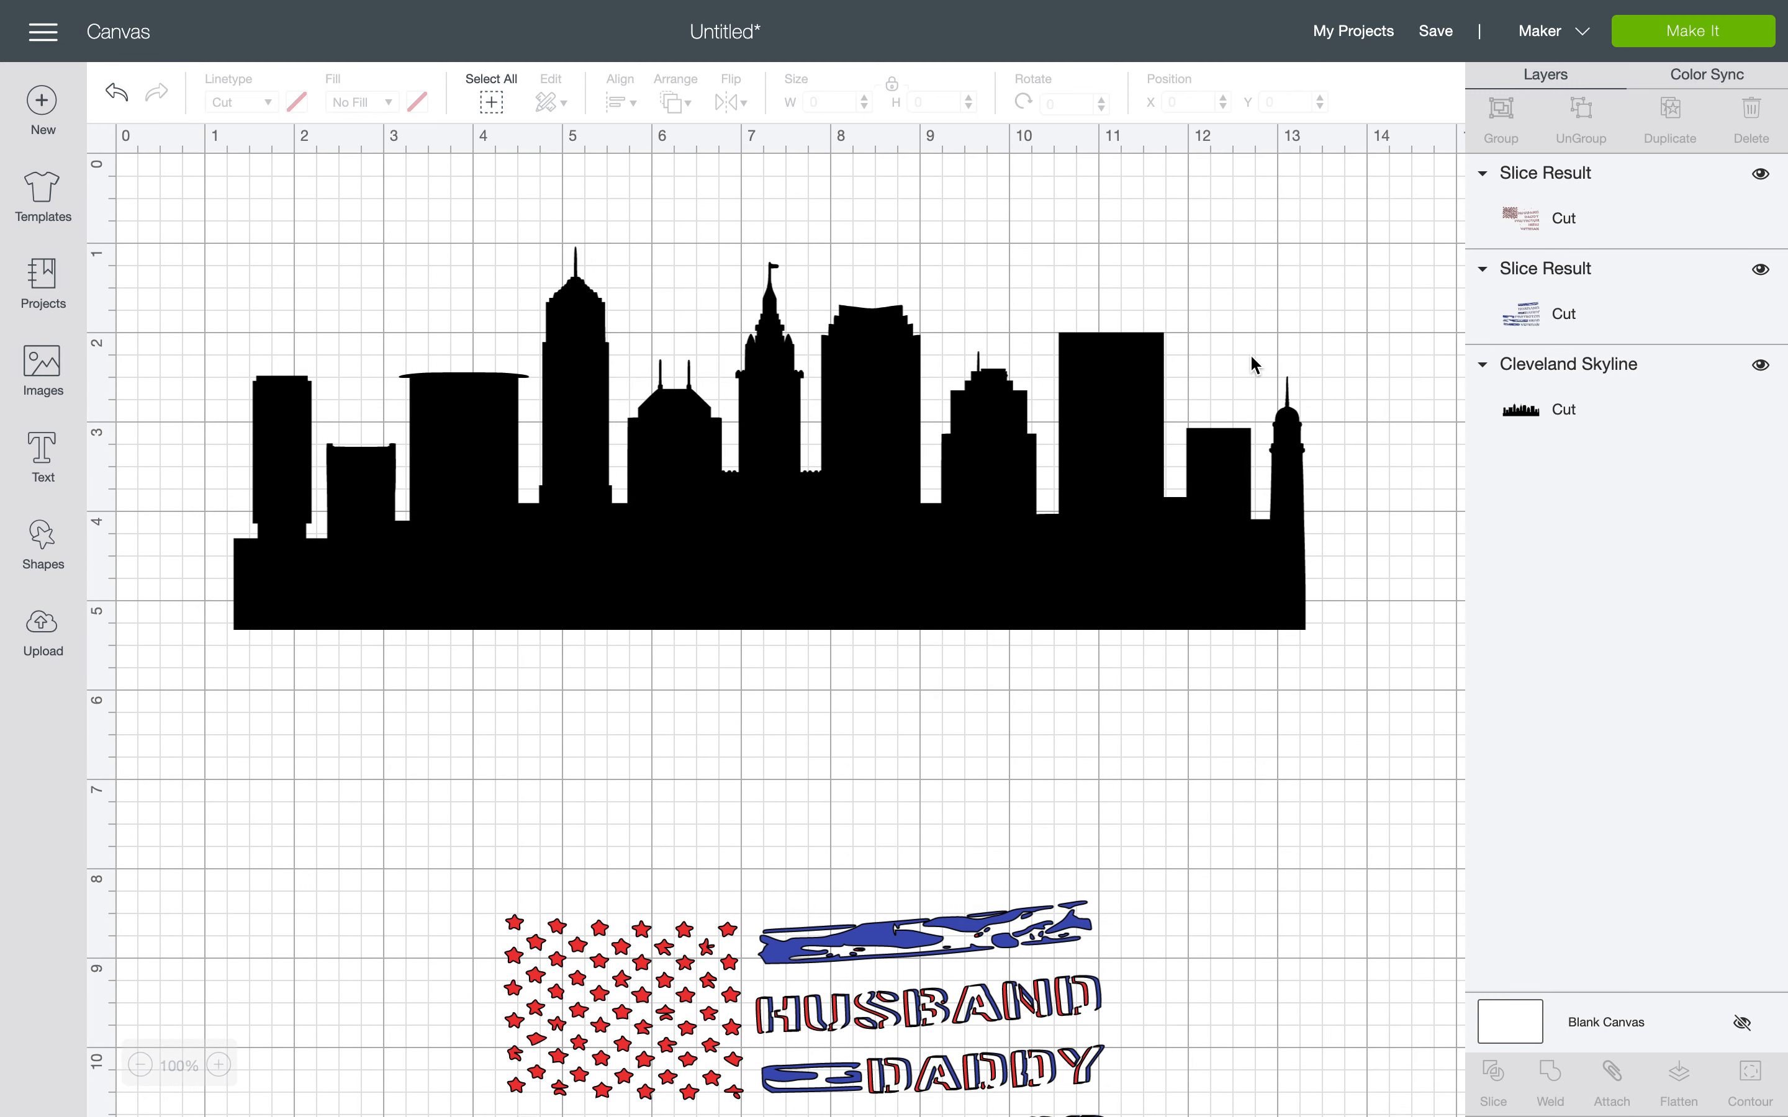
scroll(1250, 357, "down", 2)
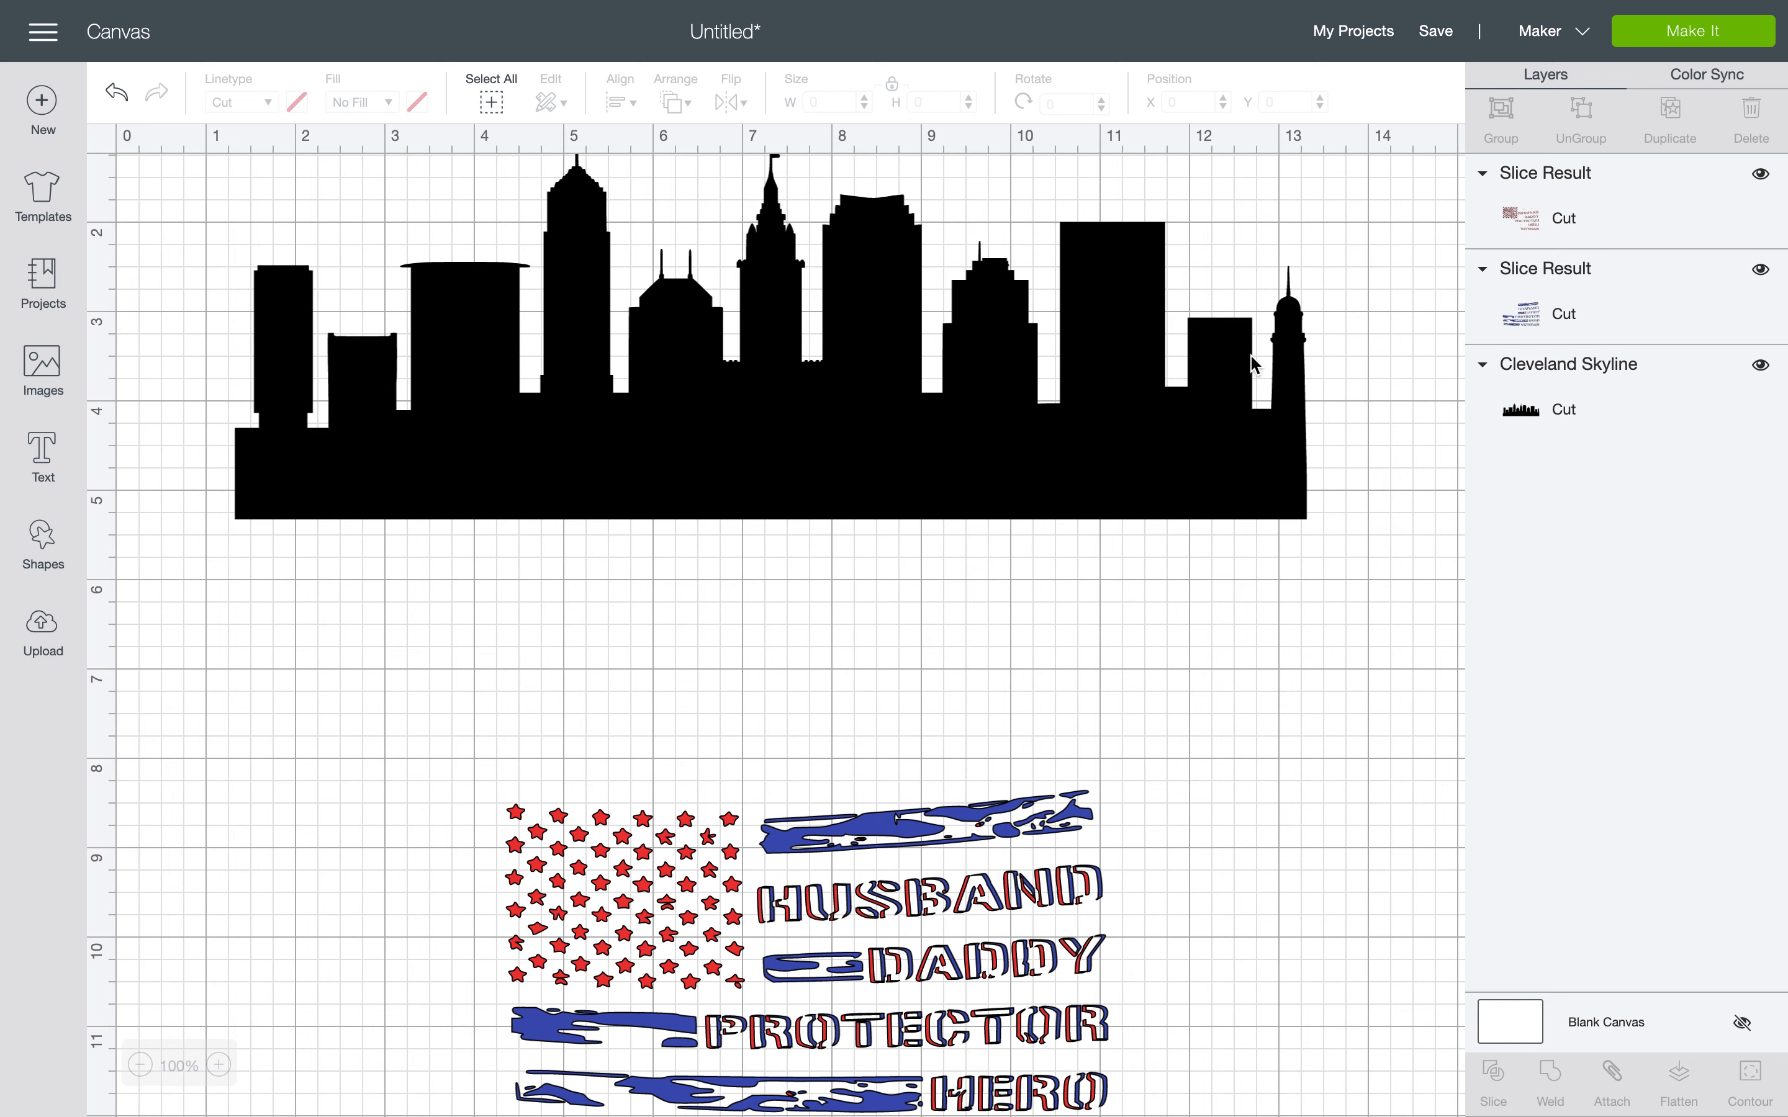
scroll(1194, 687, "down", 3)
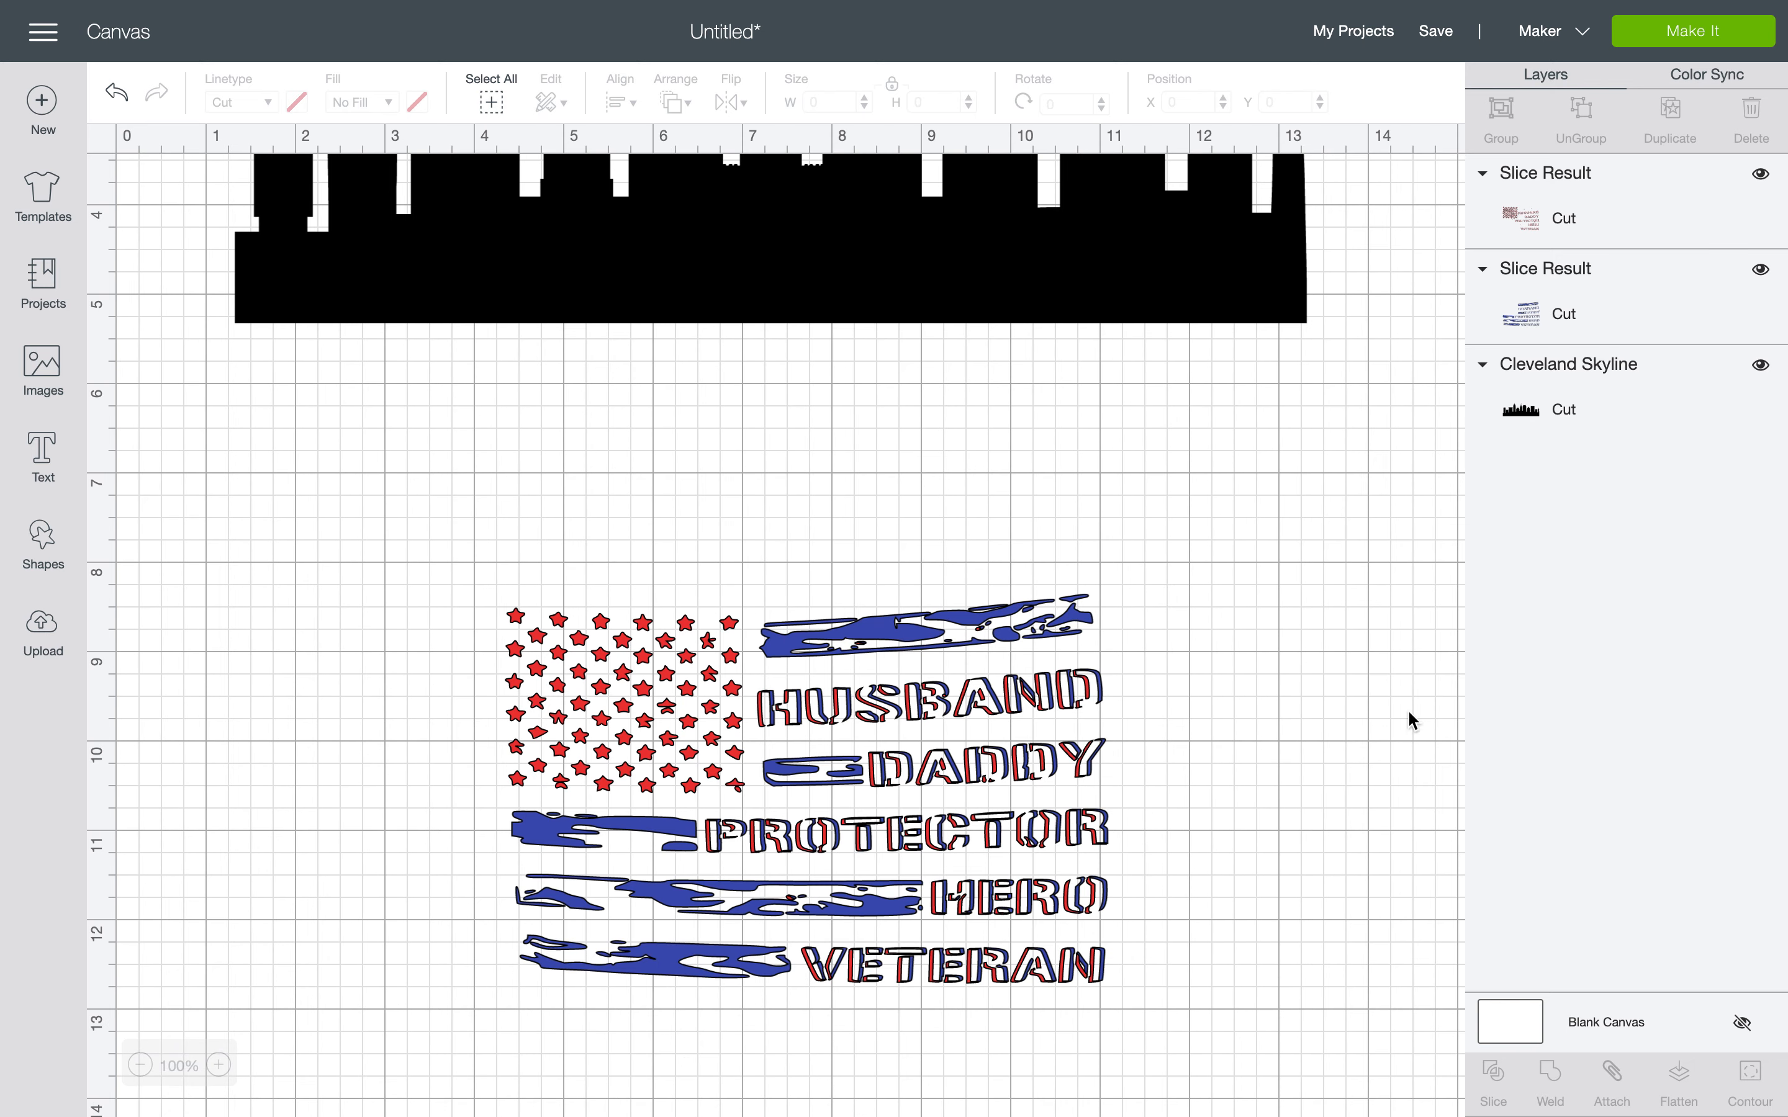